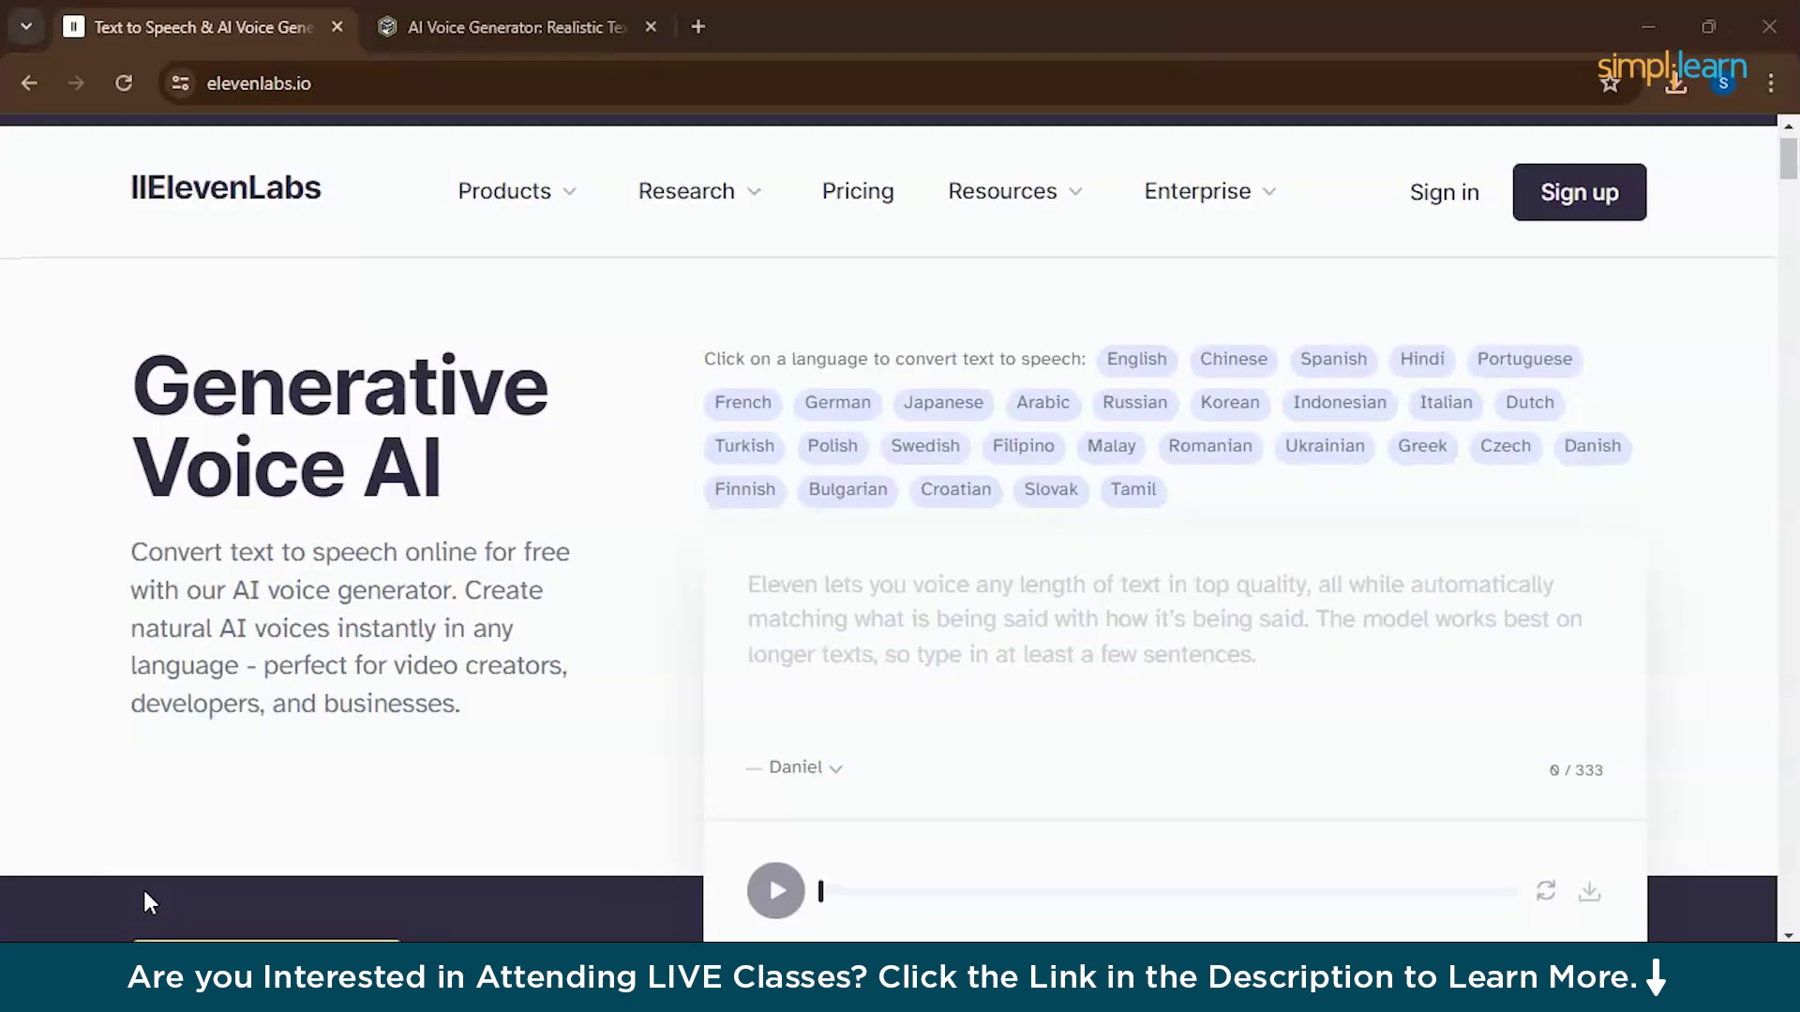
scroll(146, 901, "down", 1)
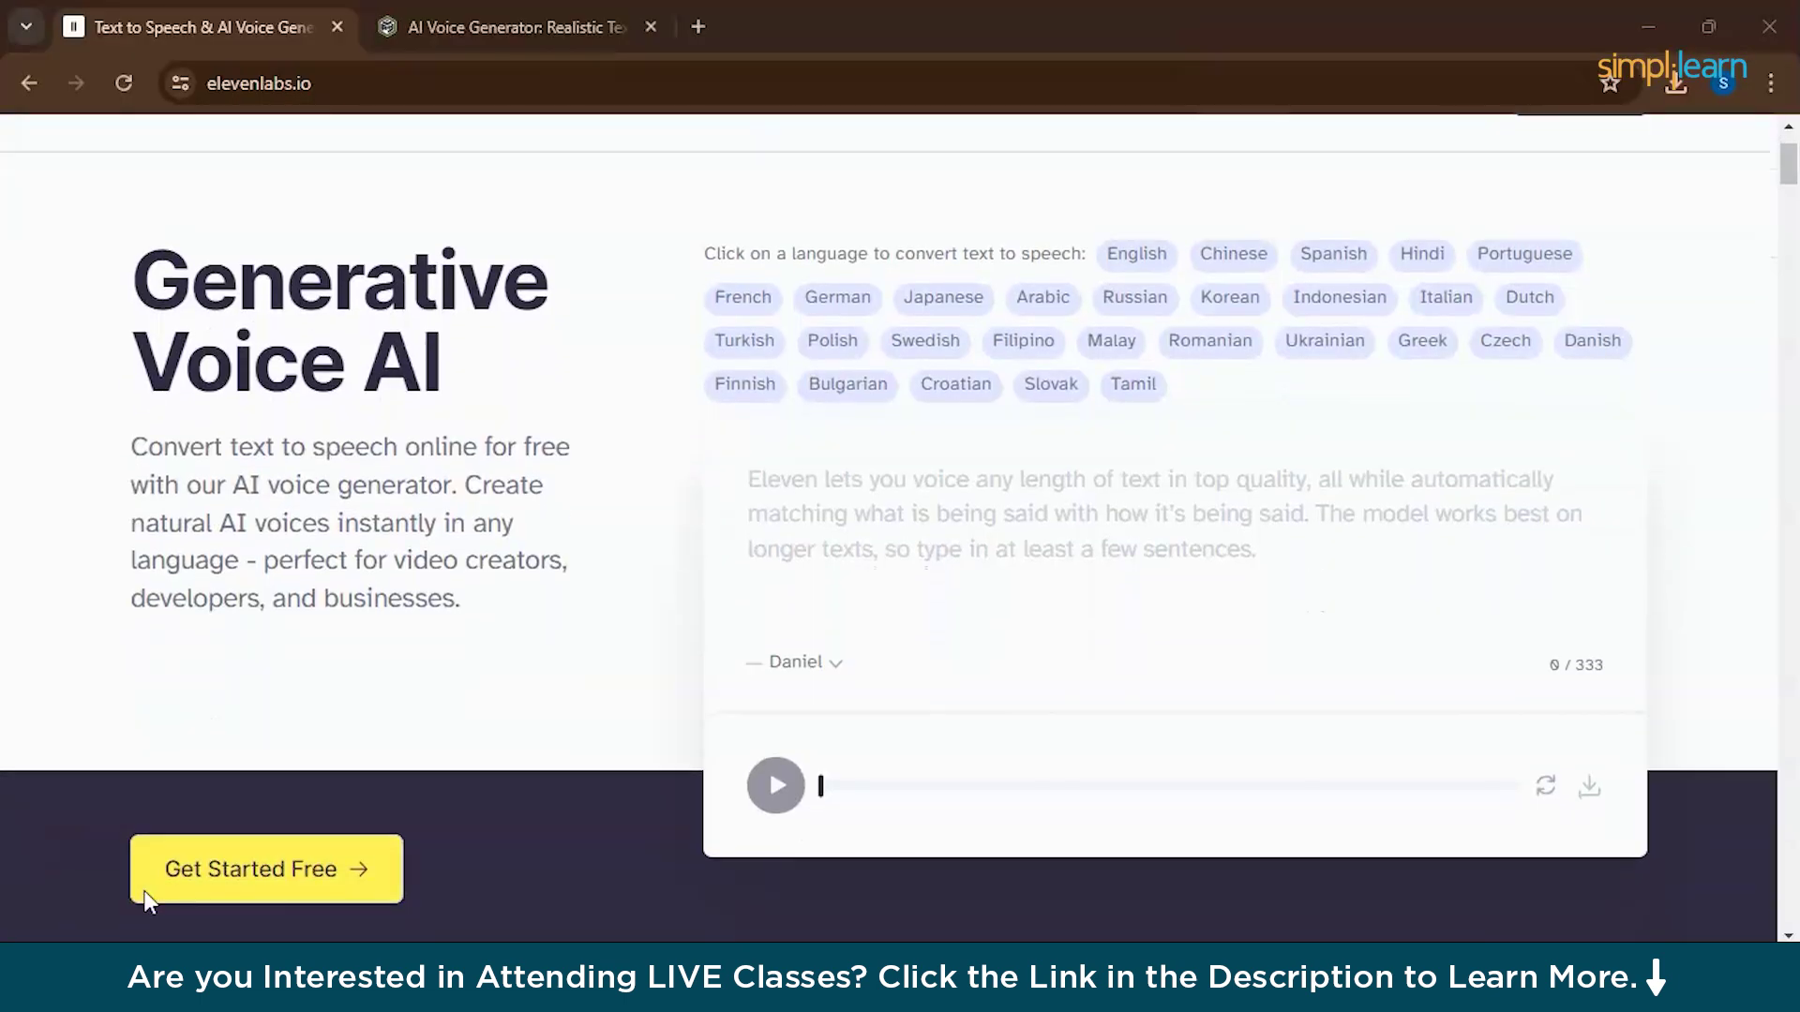
scroll(145, 900, "down", 1)
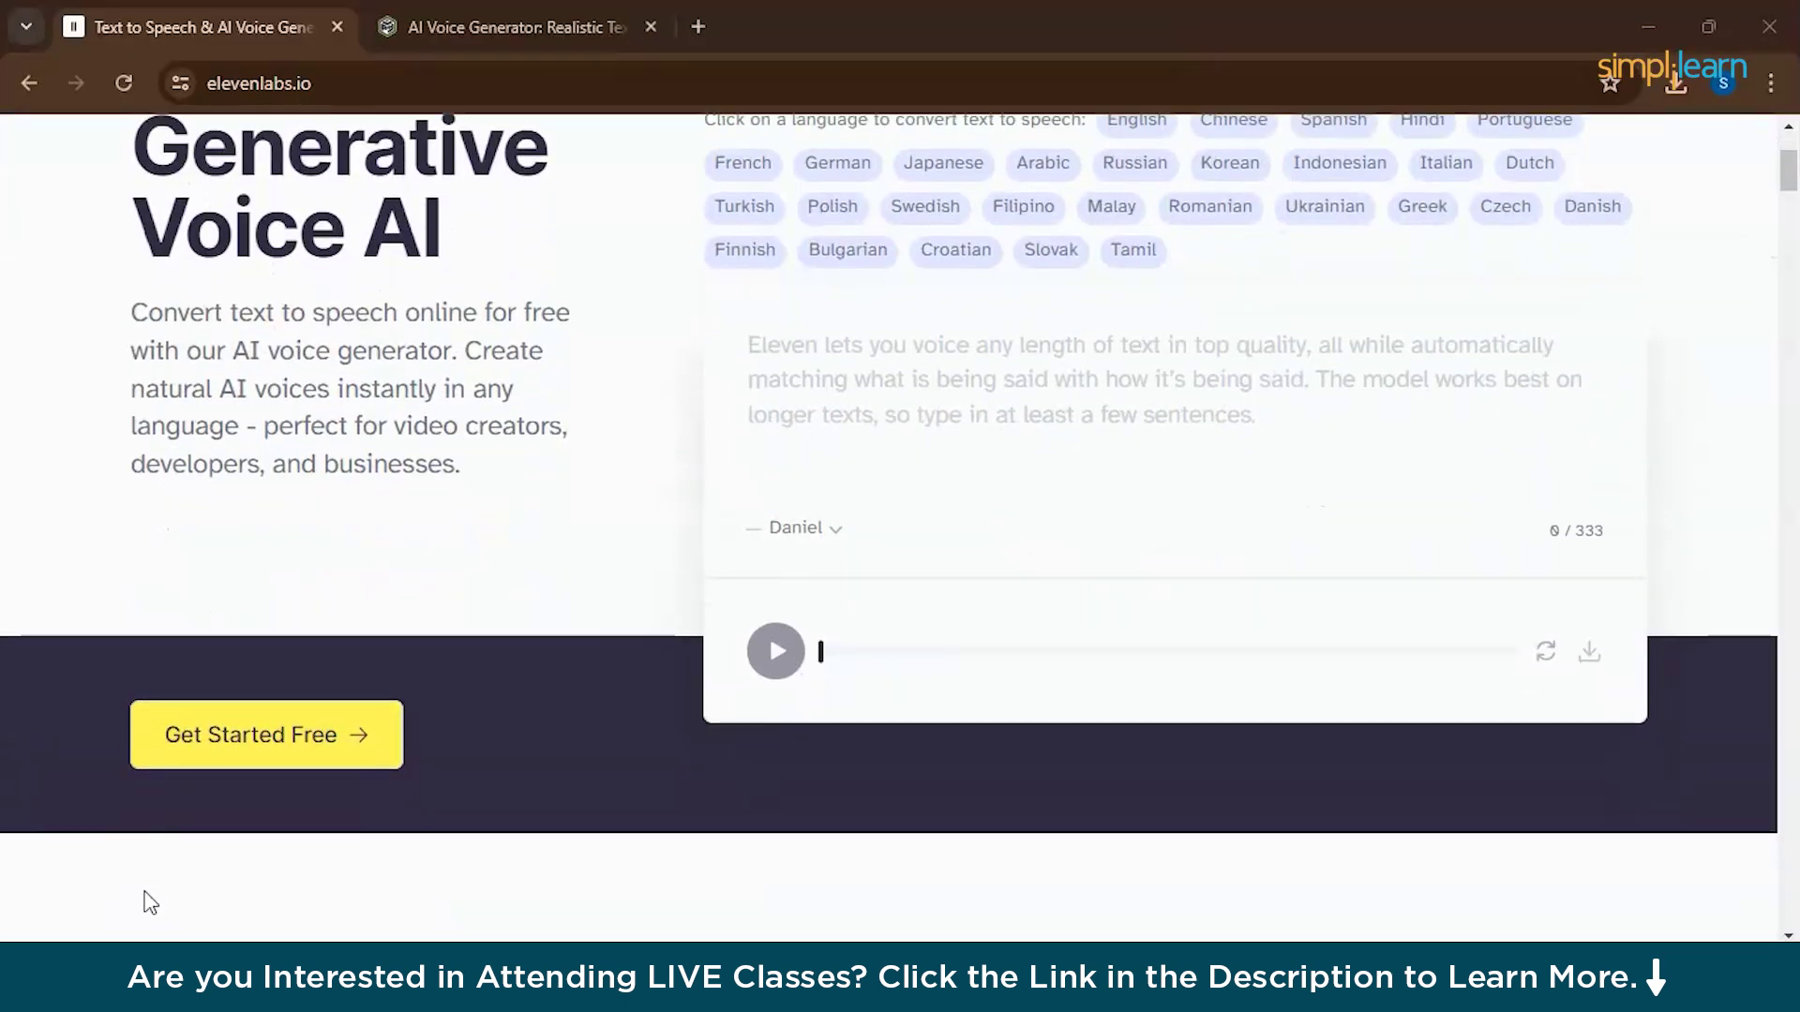
Sign up for ElevenLabs, answering 'YouTube' as the source and Creator > YouTuber as the role.
left_click(196, 734)
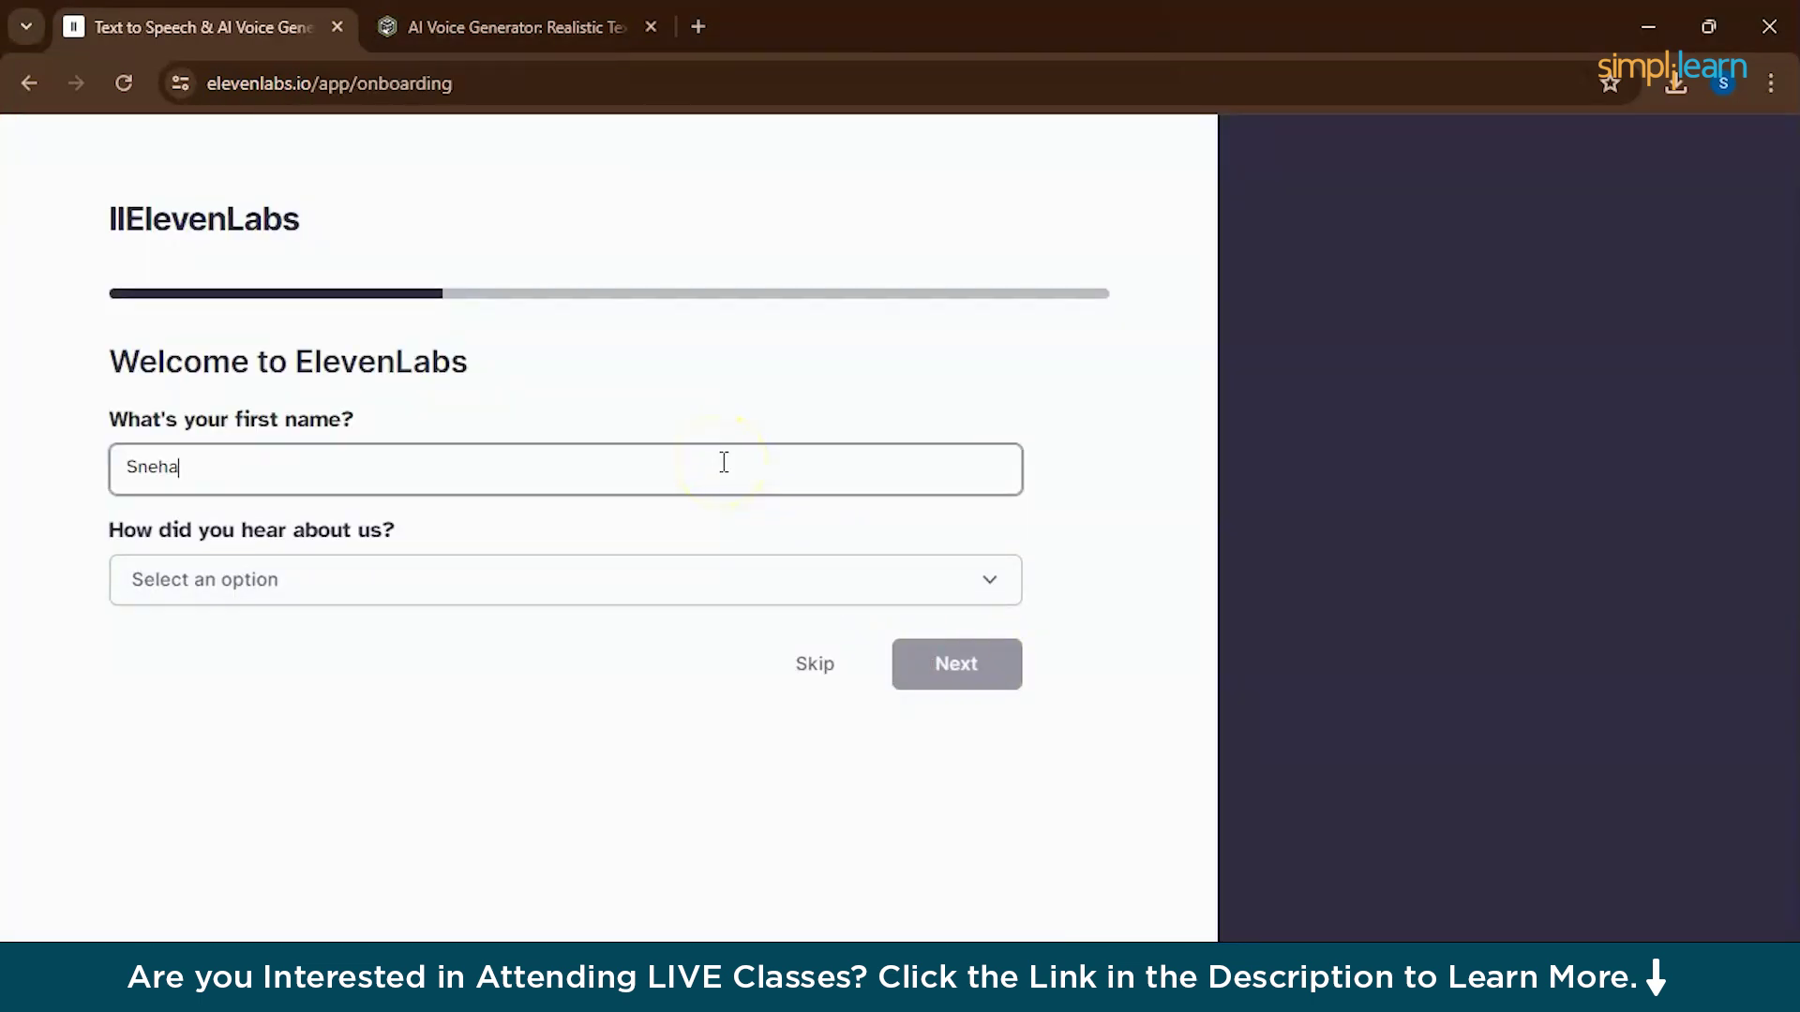
left_click(711, 584)
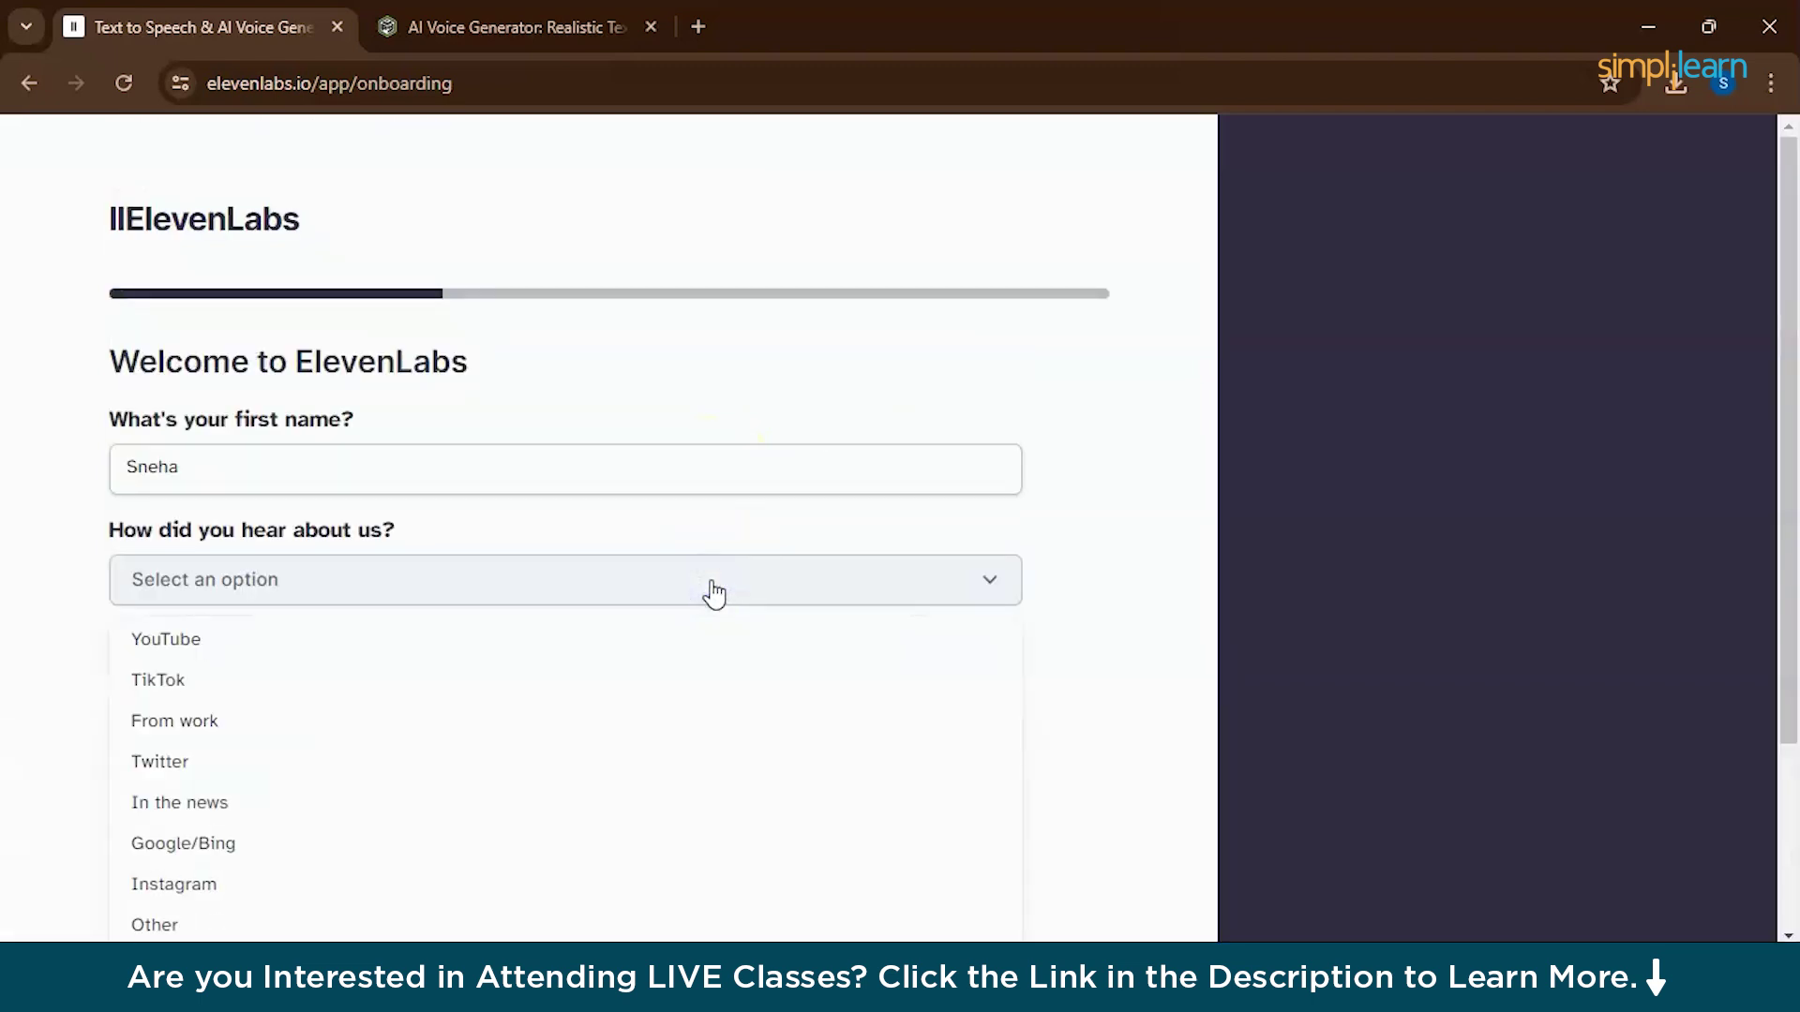
left_click(193, 403)
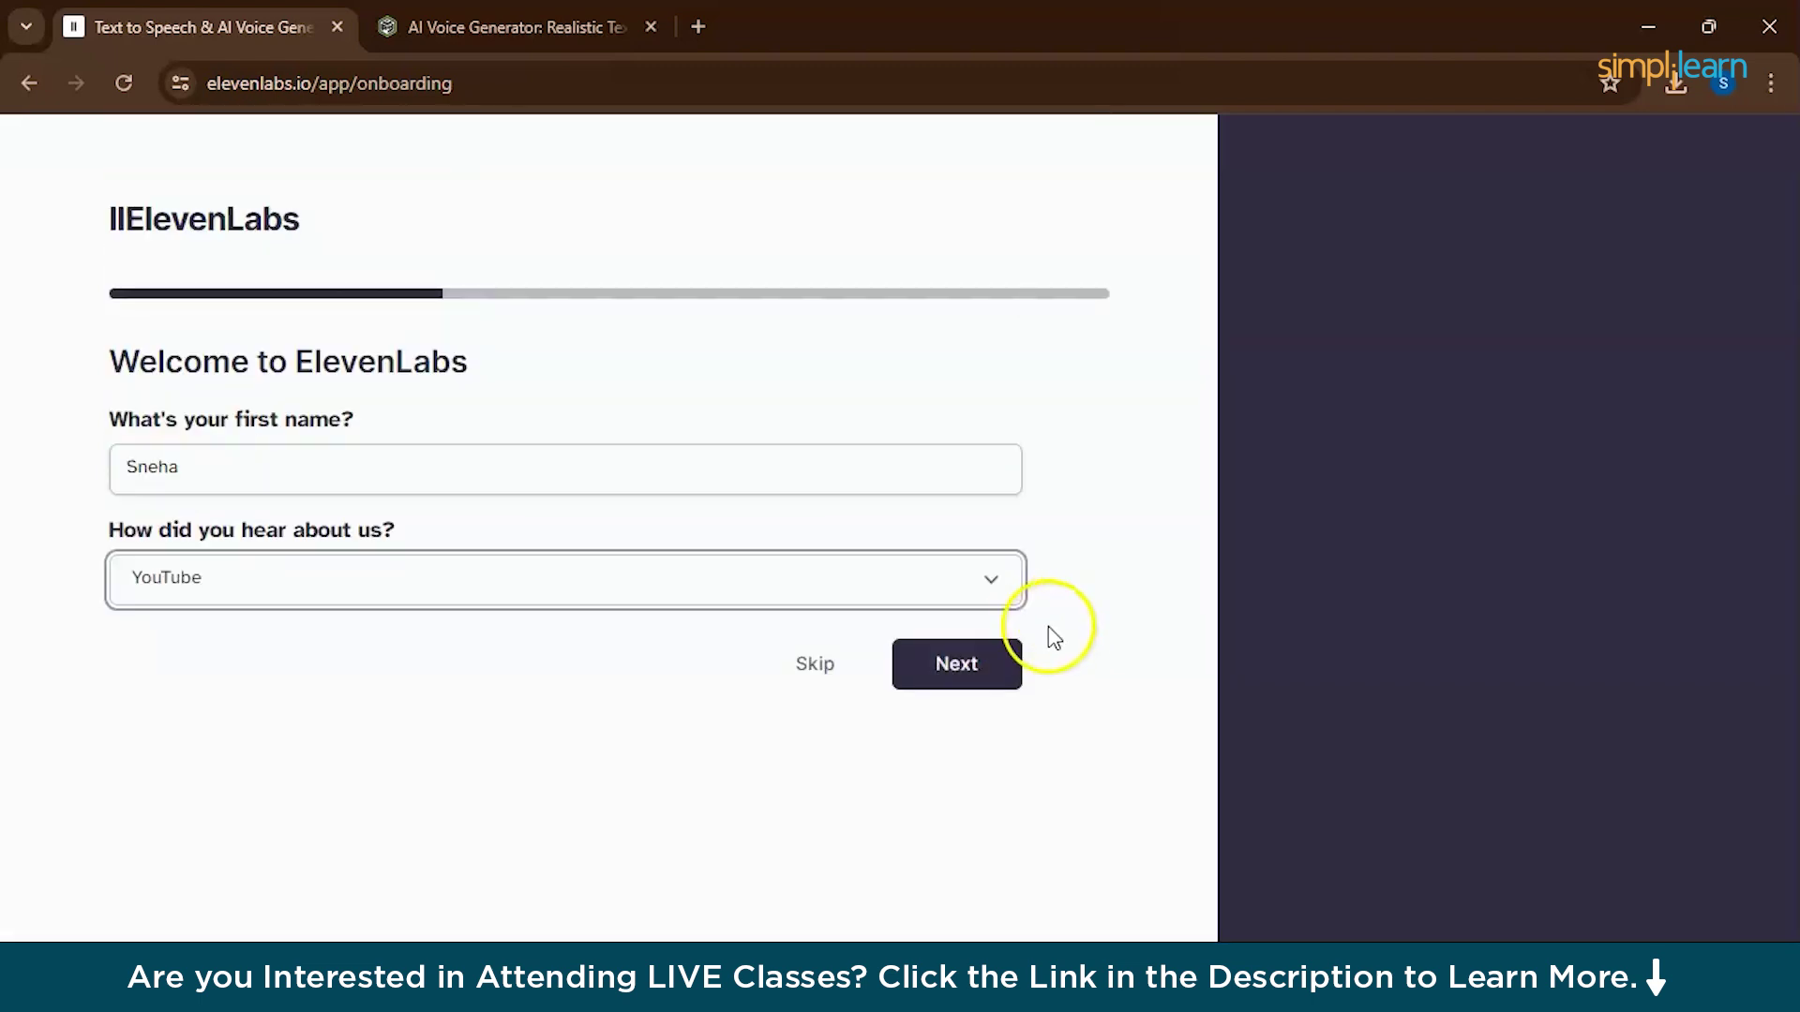
left_click(970, 664)
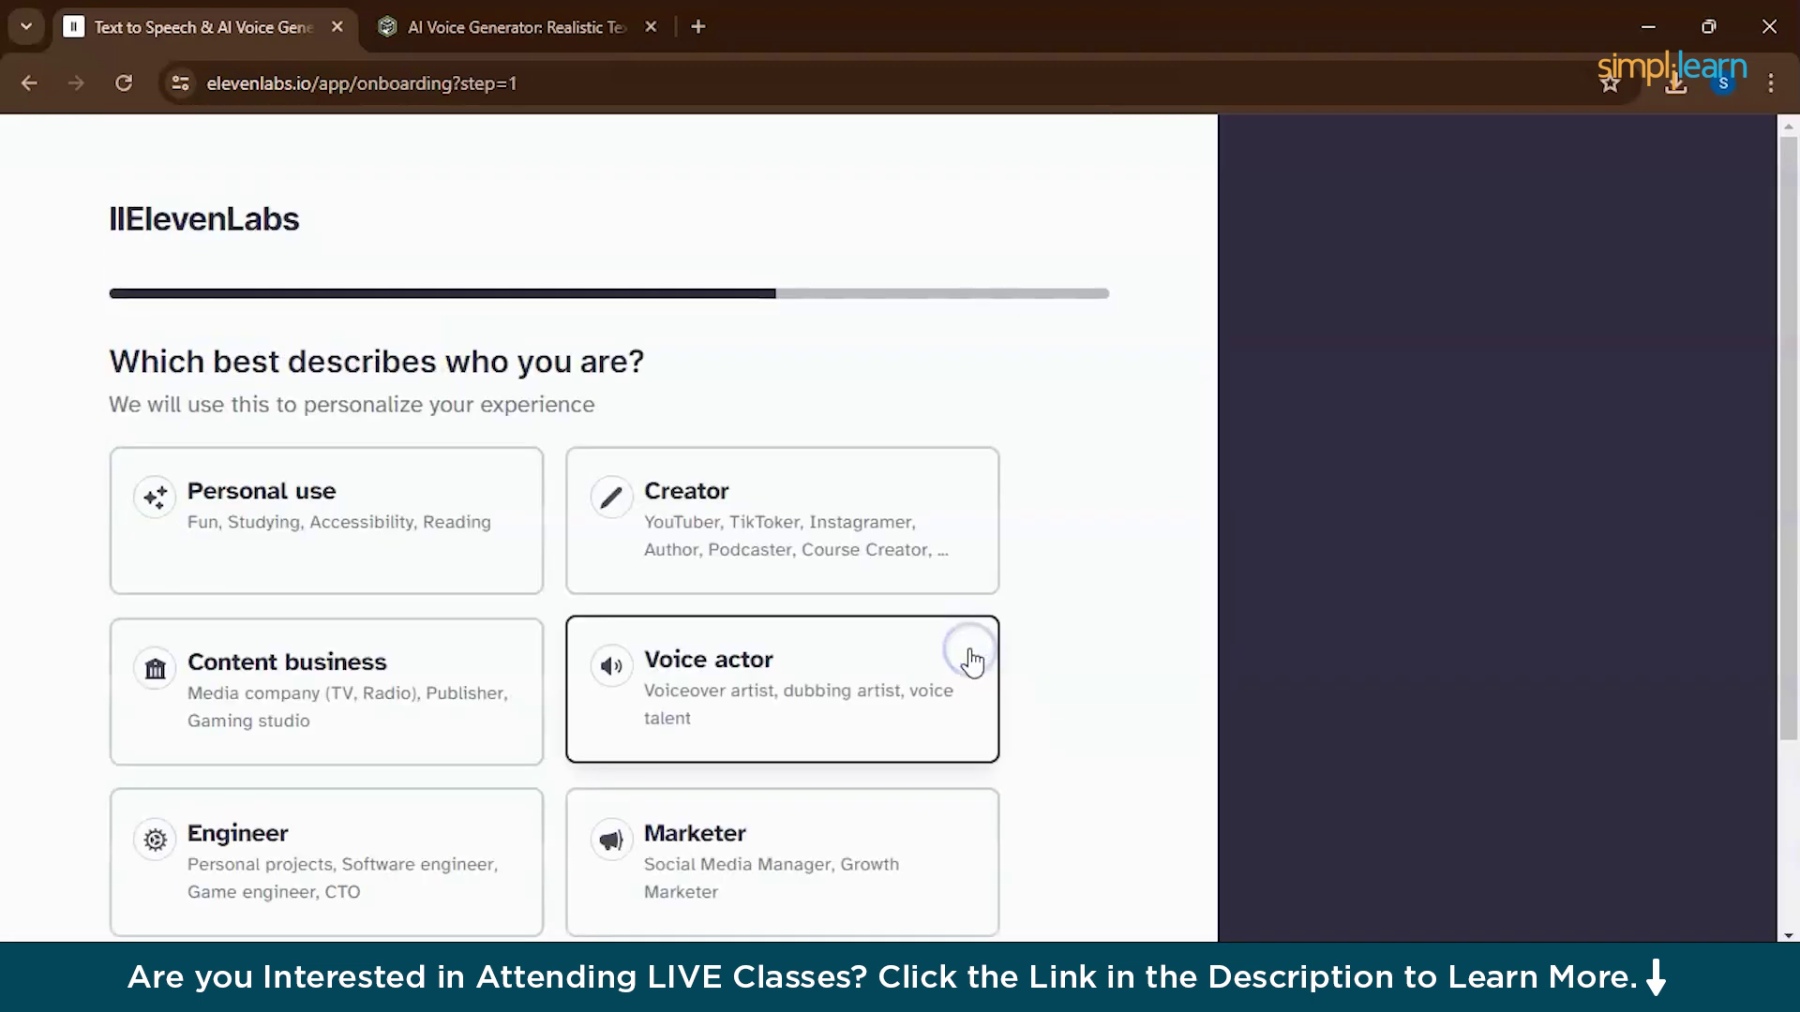
scroll(844, 550, "down", 2)
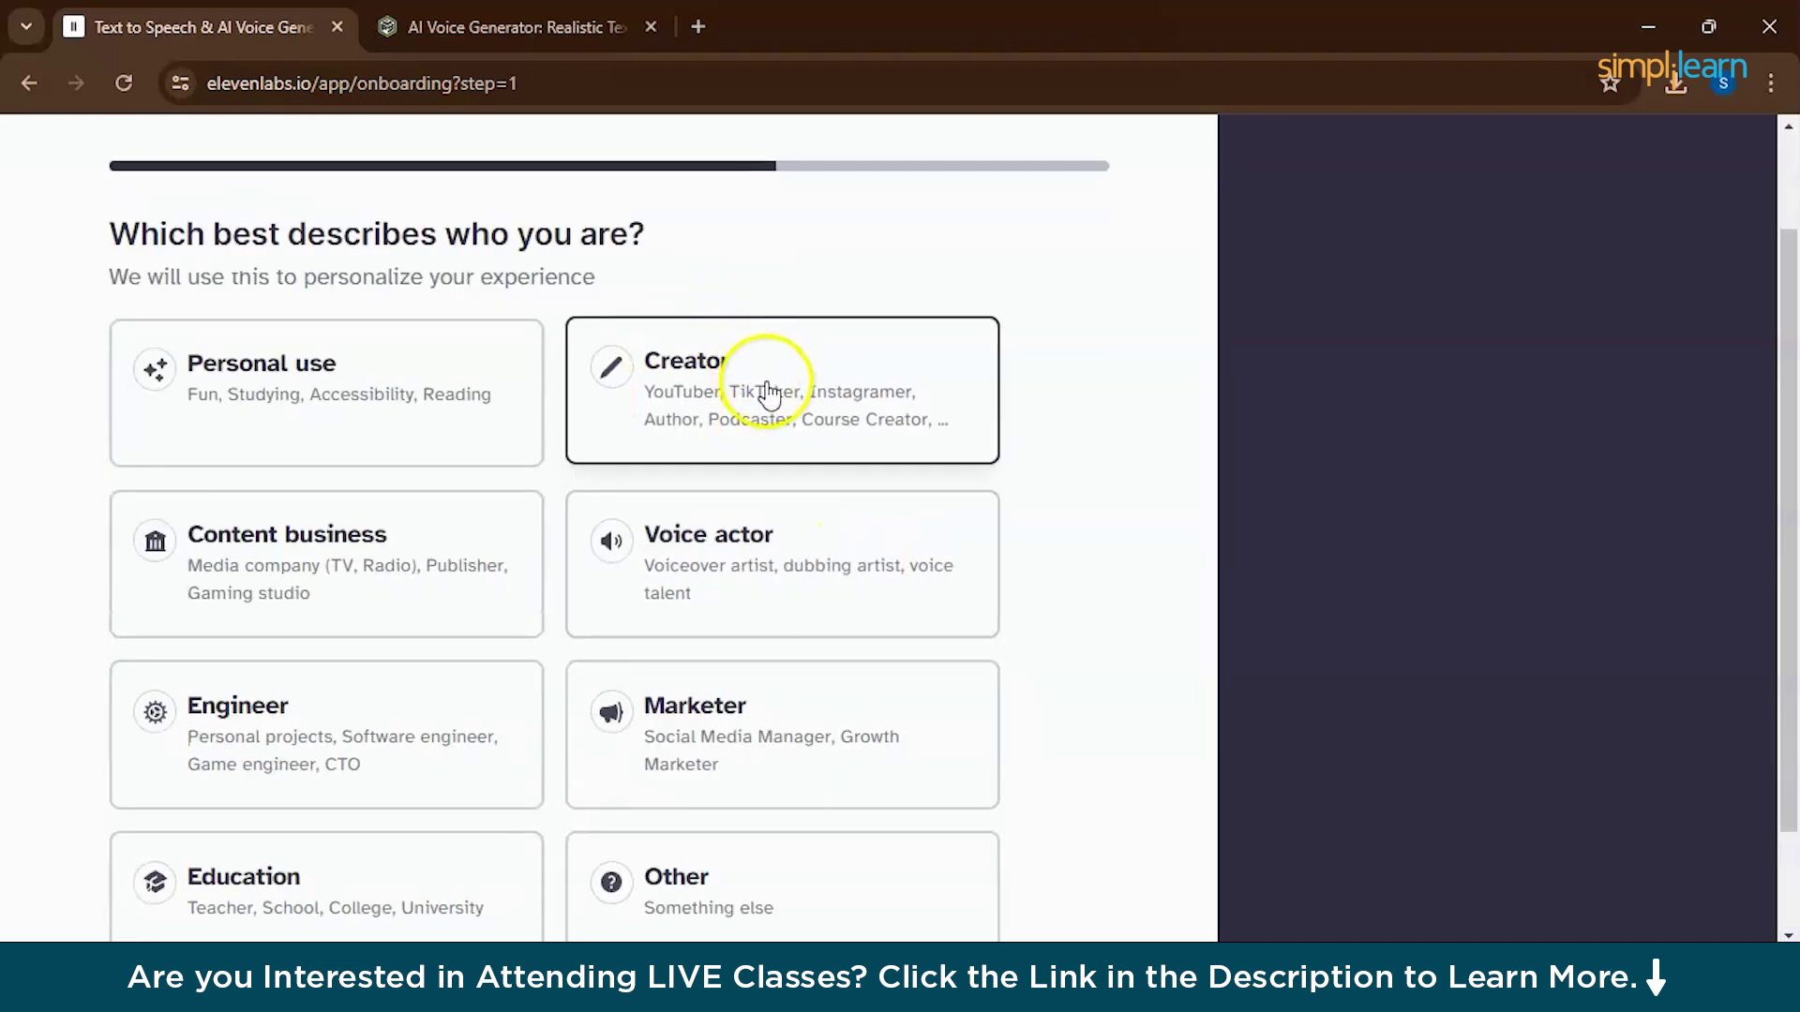
left_click(722, 426)
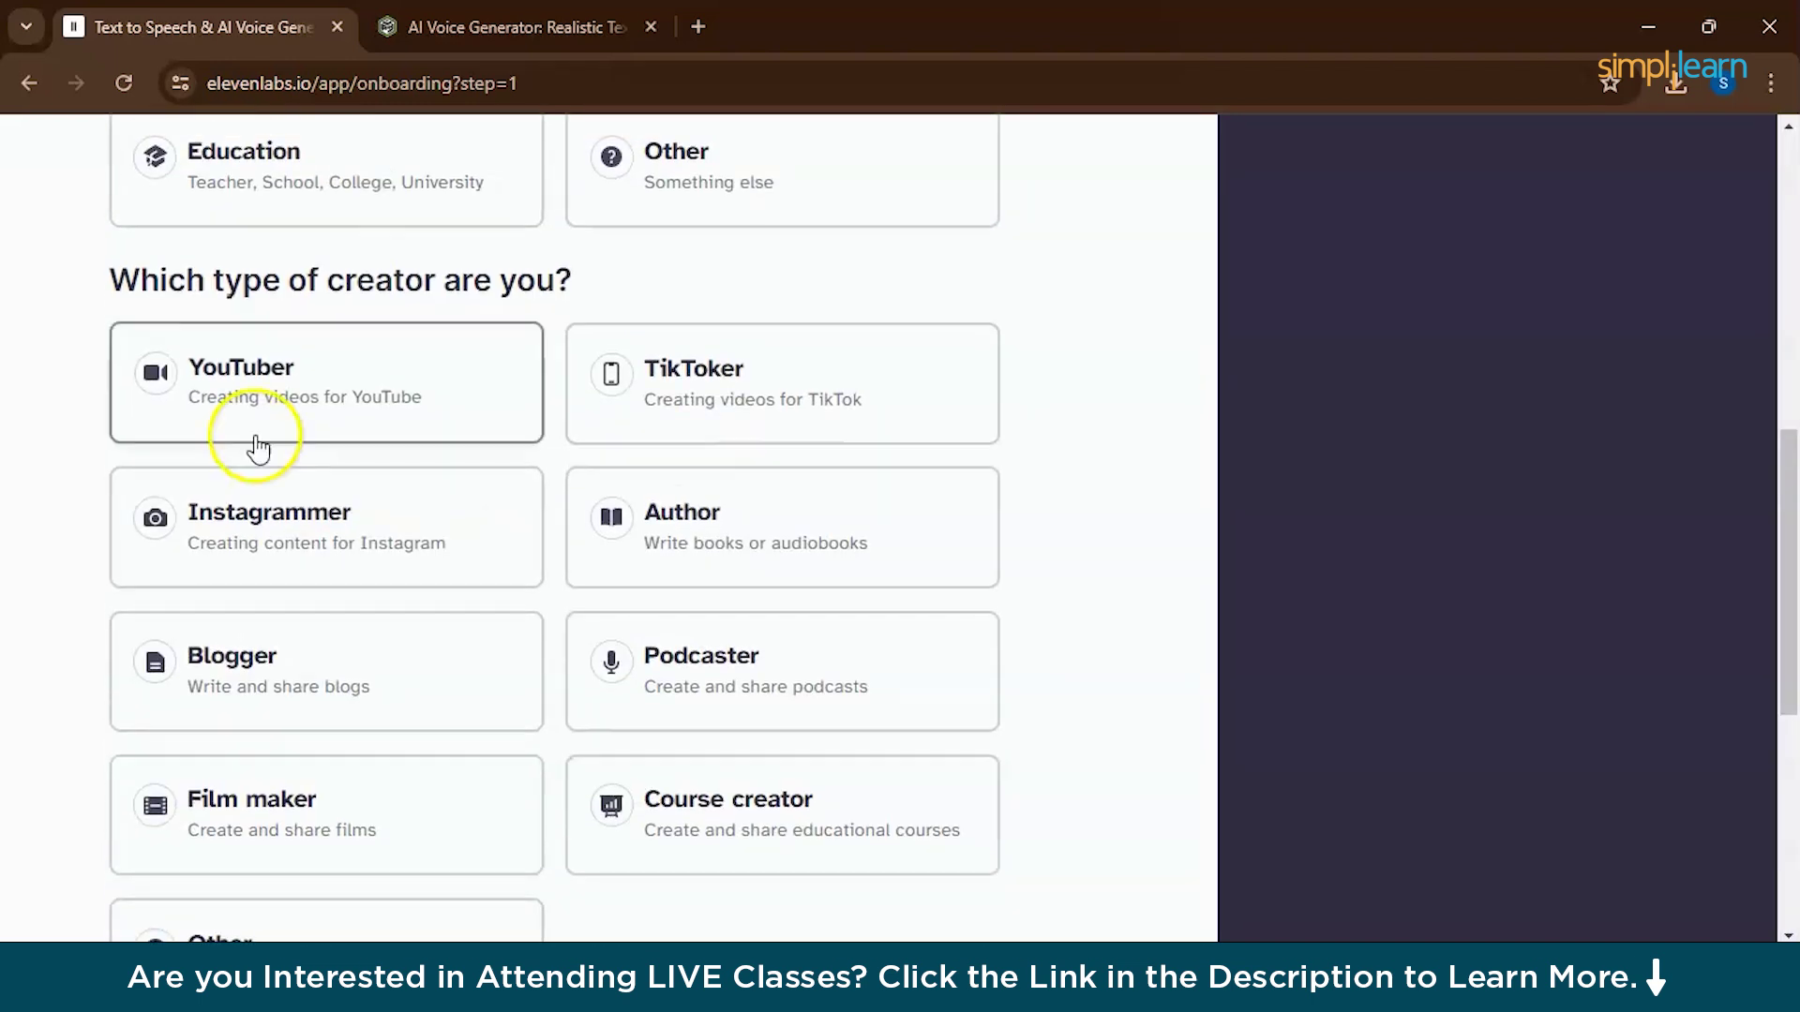
left_click(246, 400)
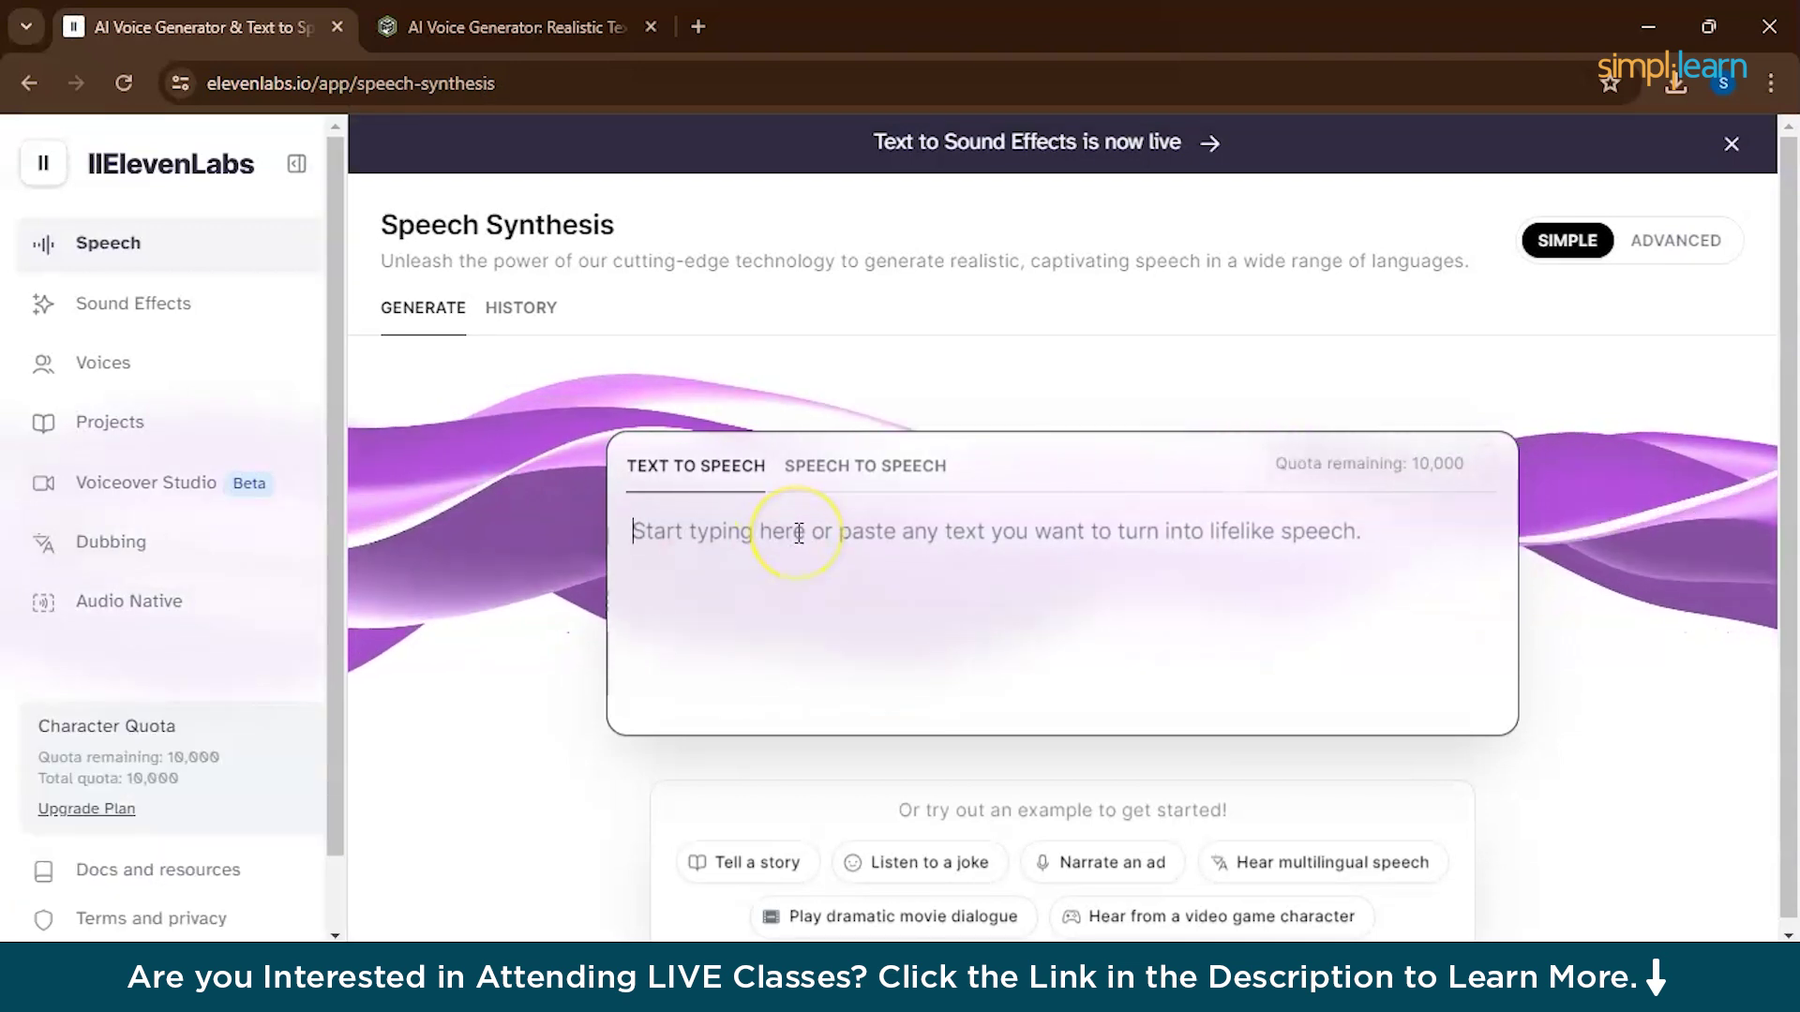
Copy the 'Success is not final…' quote from Notepad and return to the speech box.
left_click(845, 530)
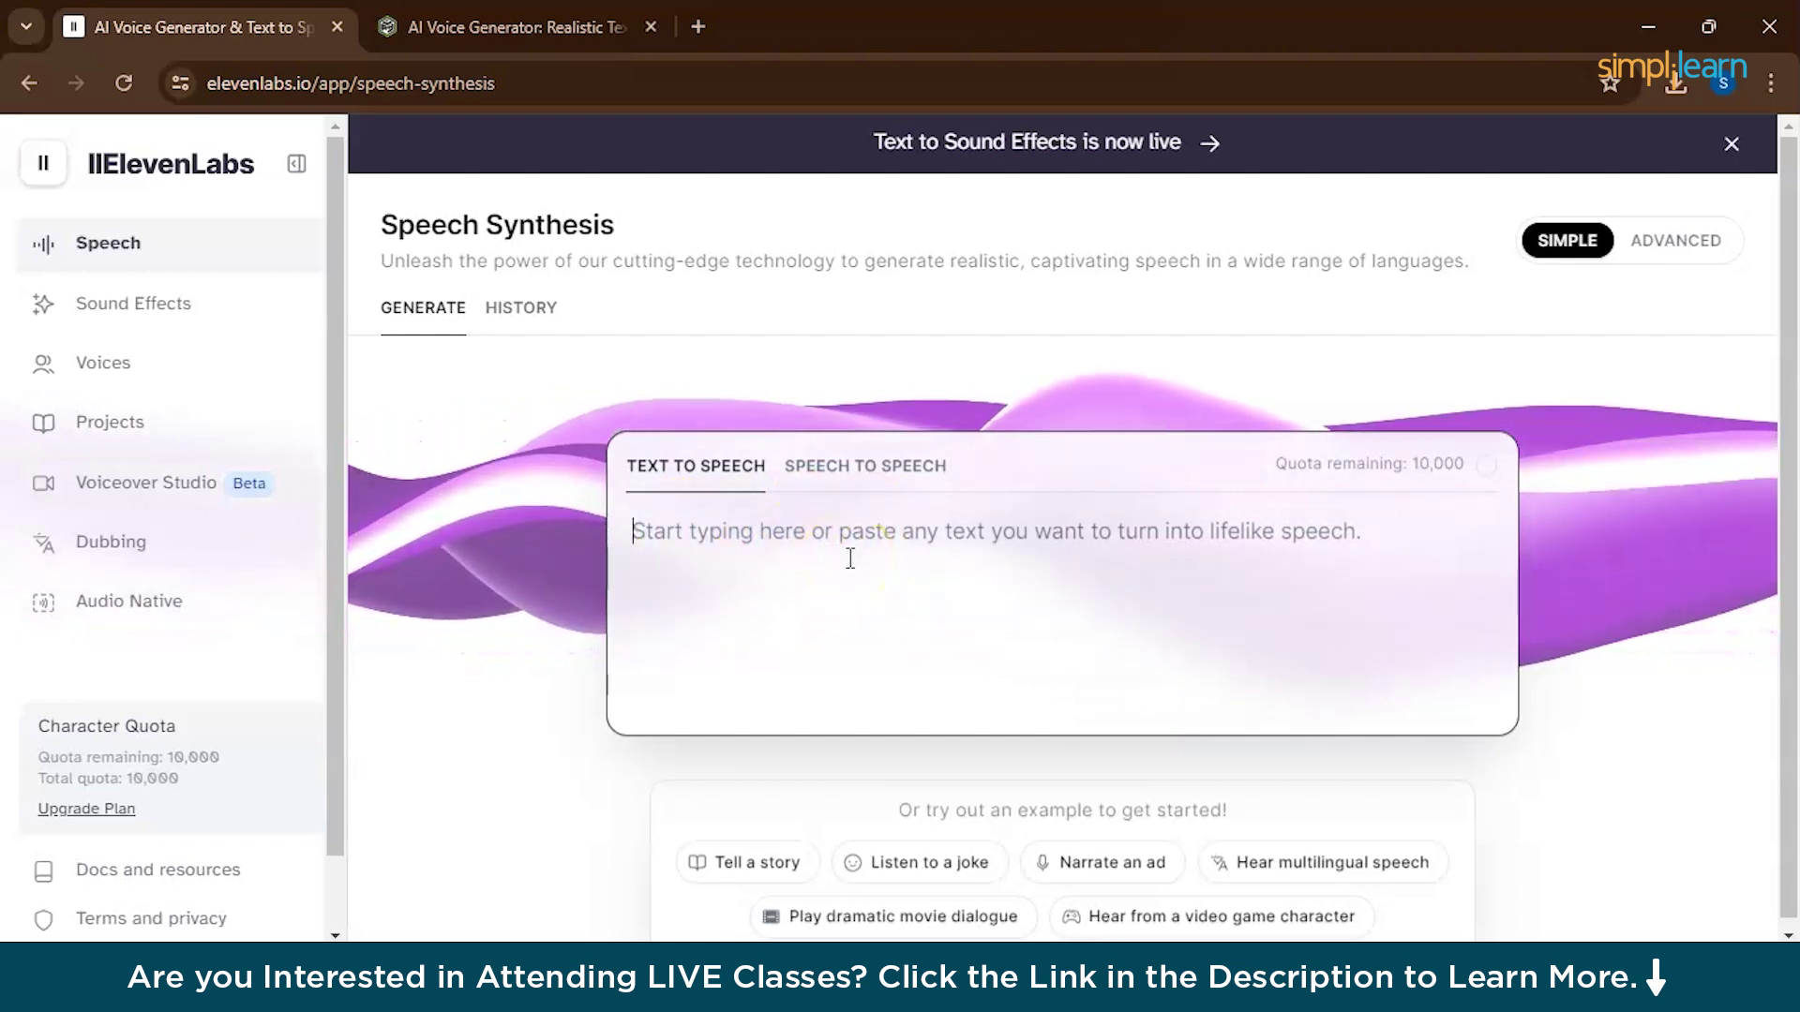
left_click(884, 559)
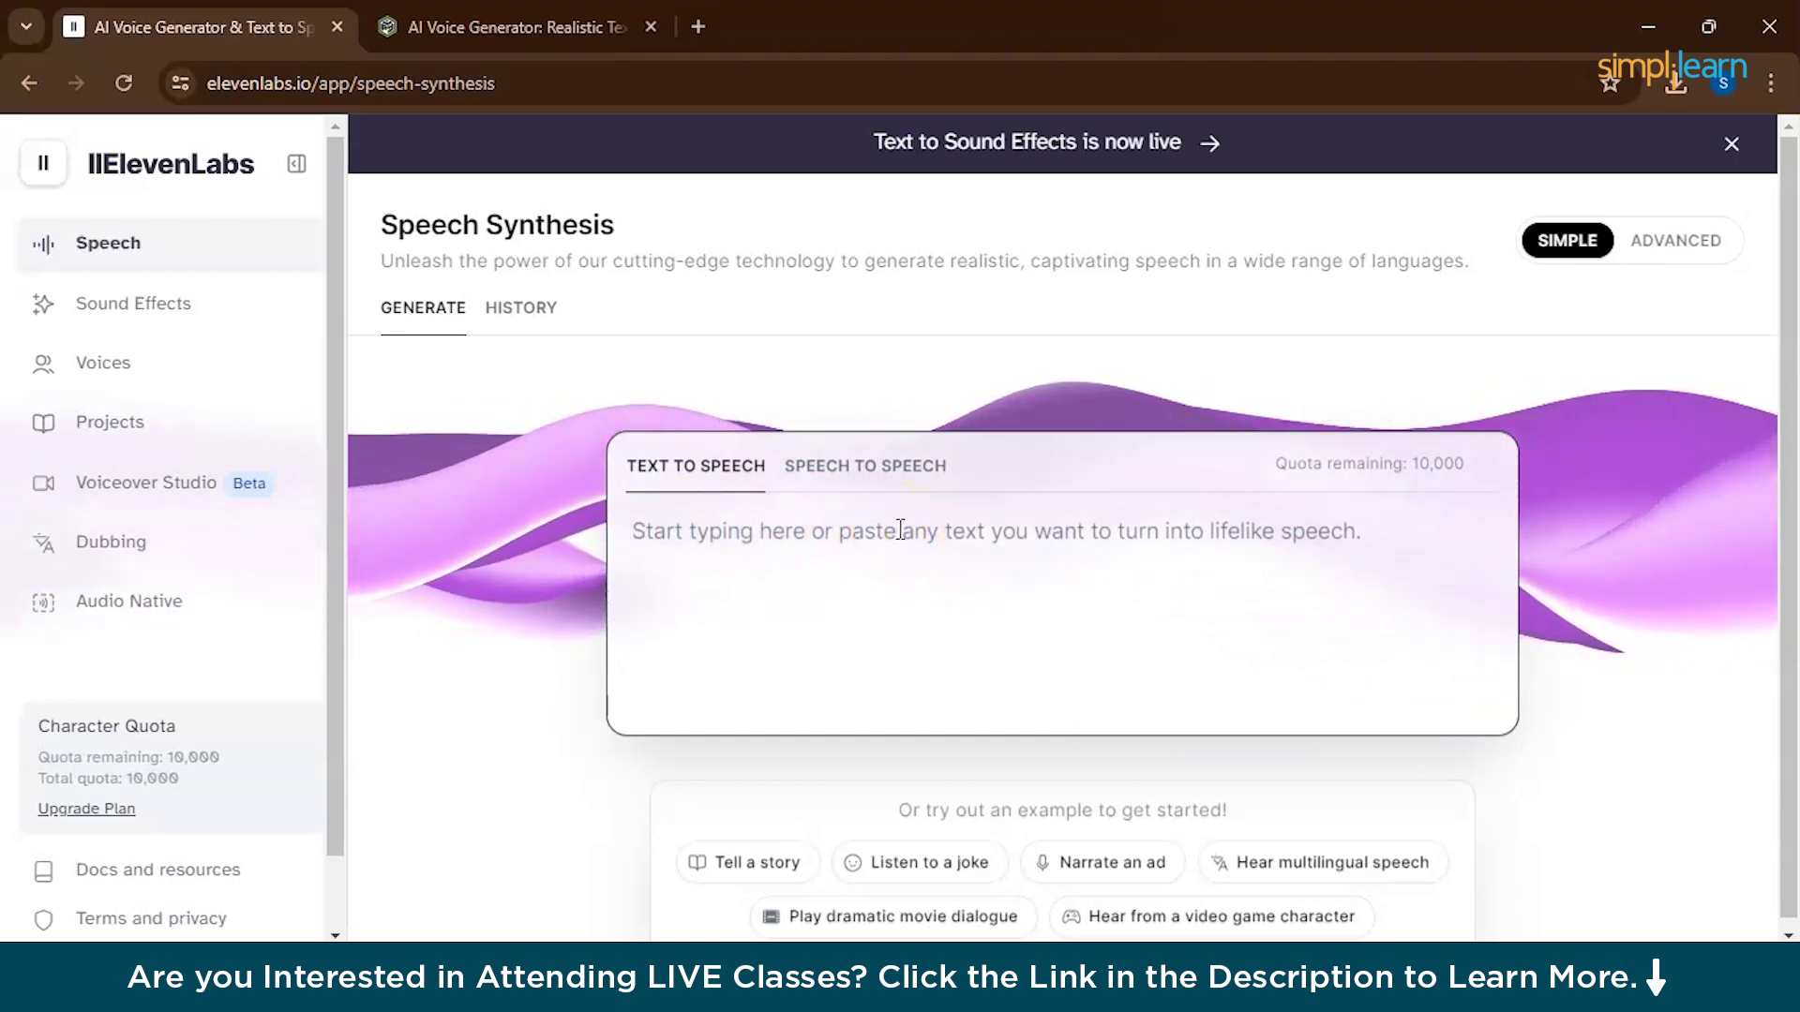
left_click(729, 471)
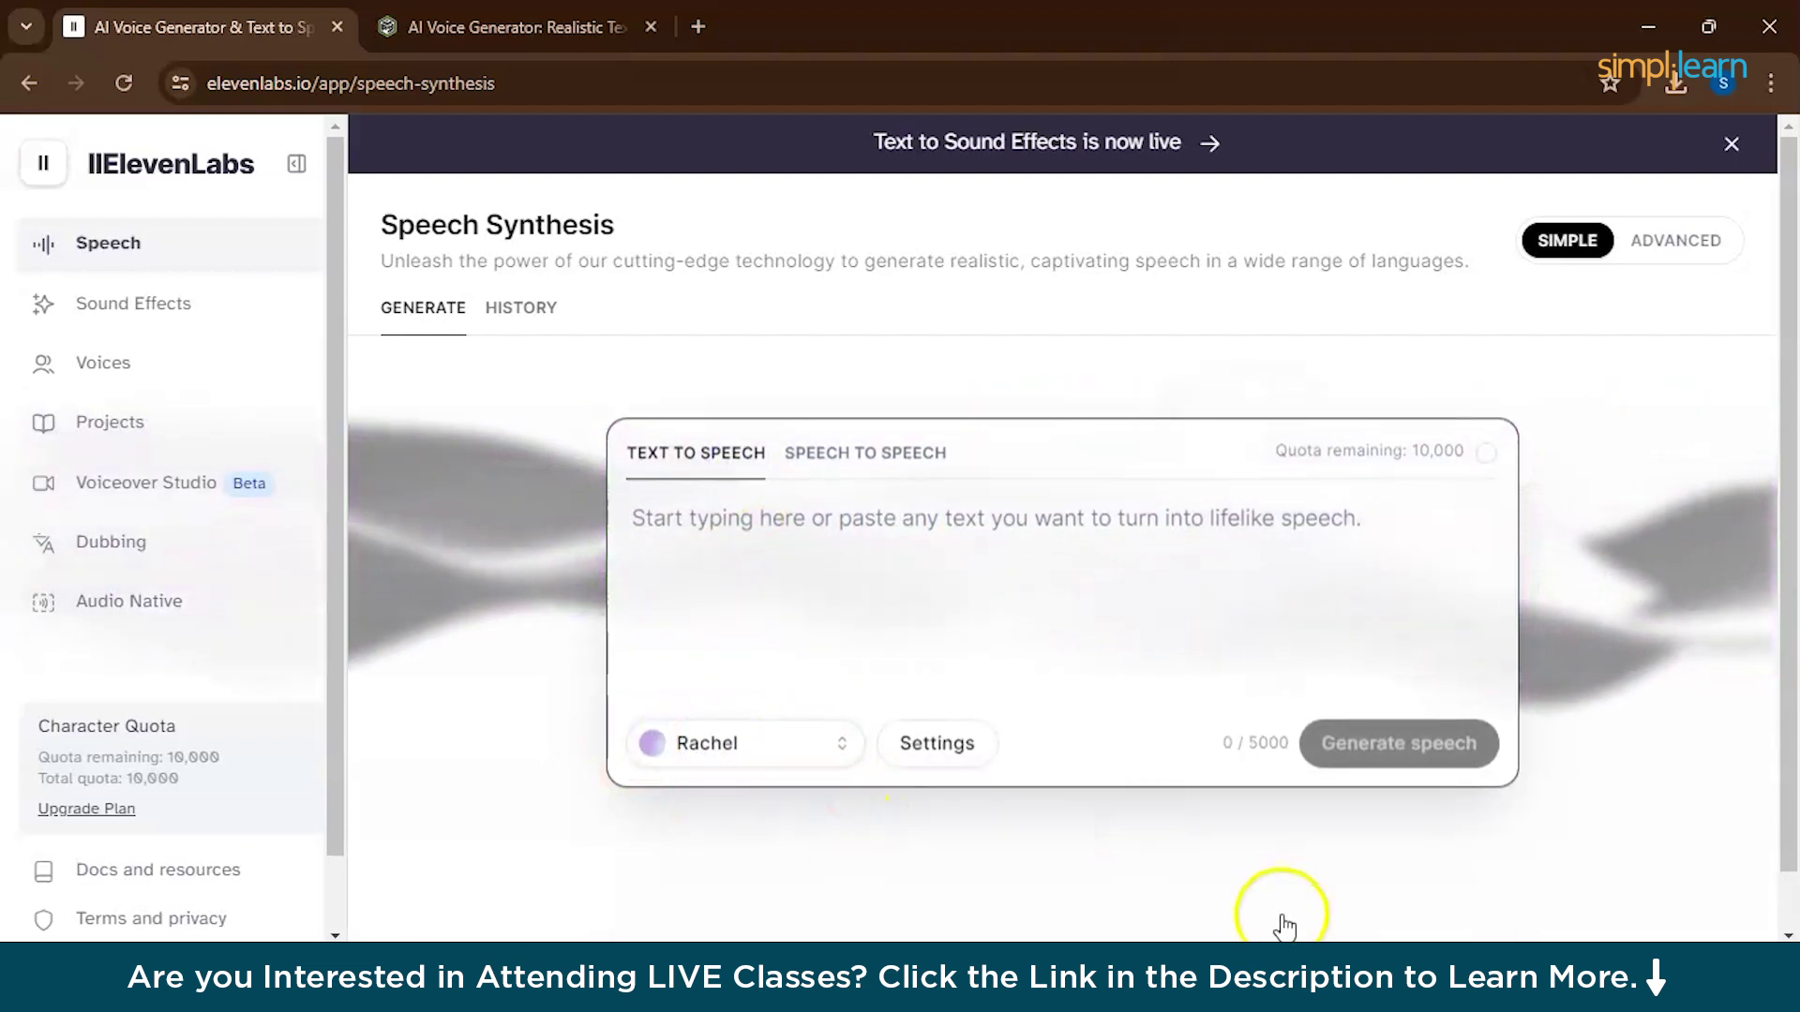
left_click(1073, 985)
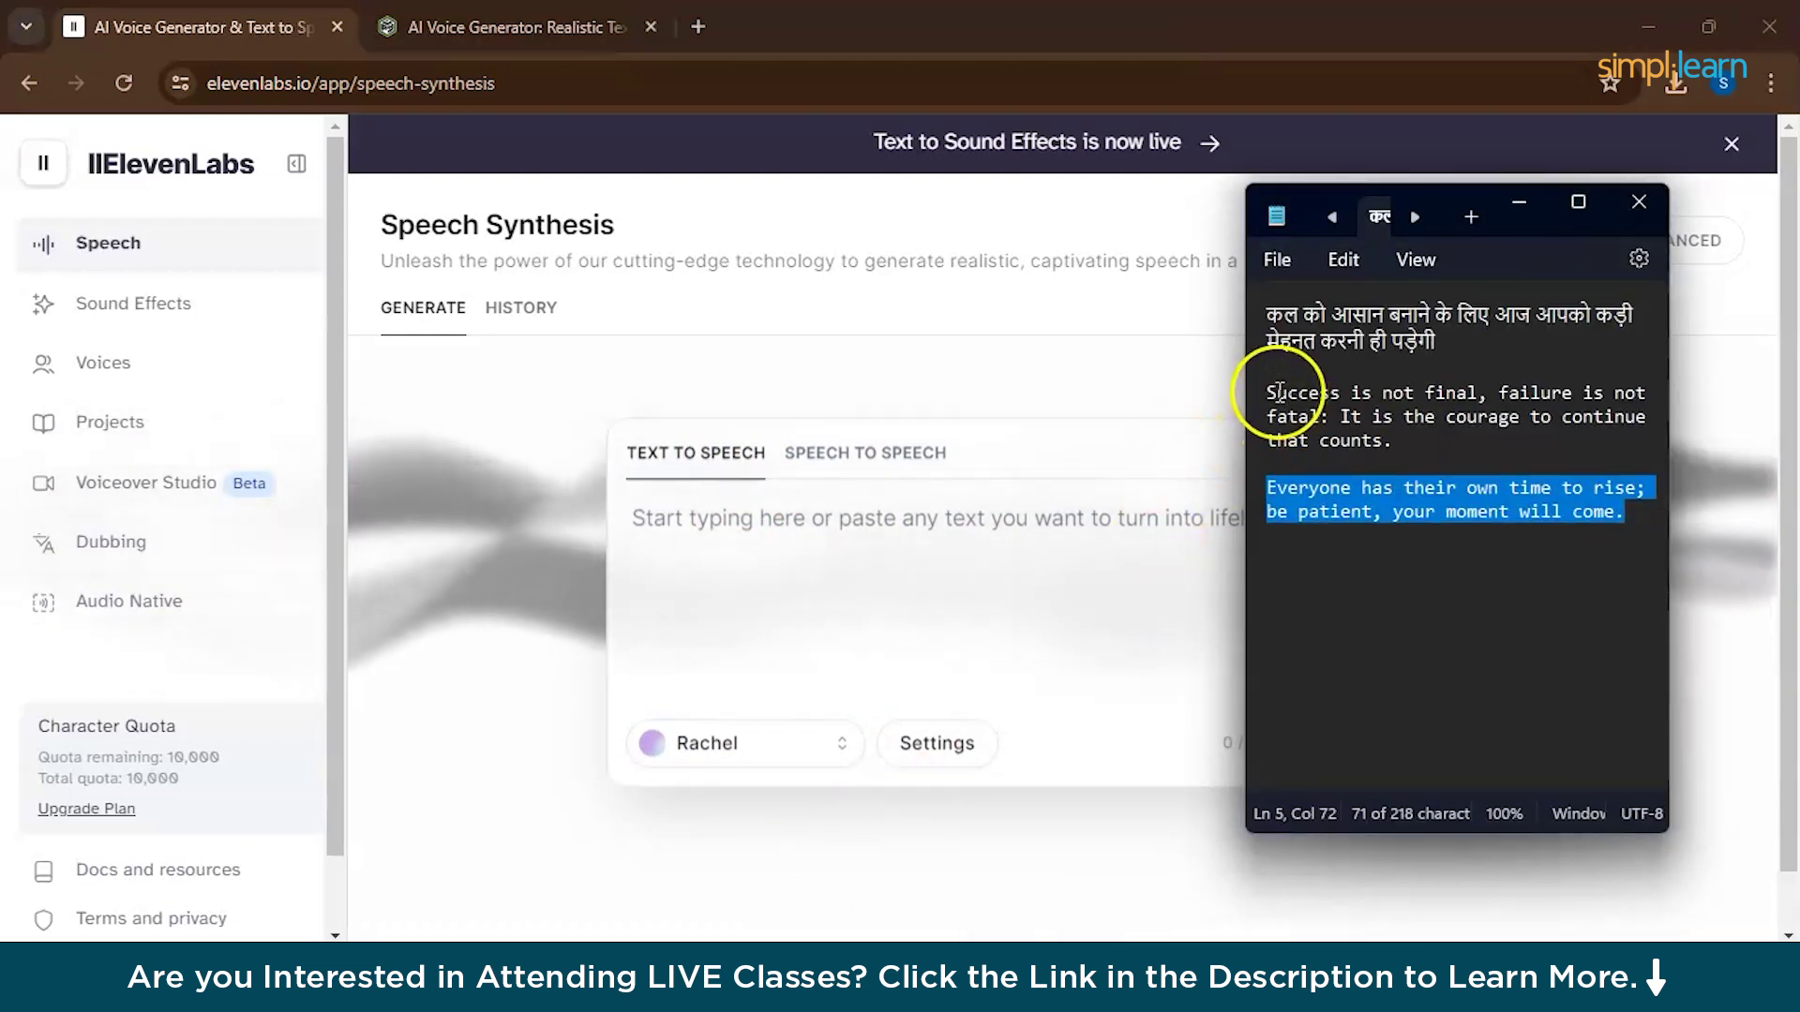
left_click_drag(1268, 394, 1468, 452)
key("ctrl+c")
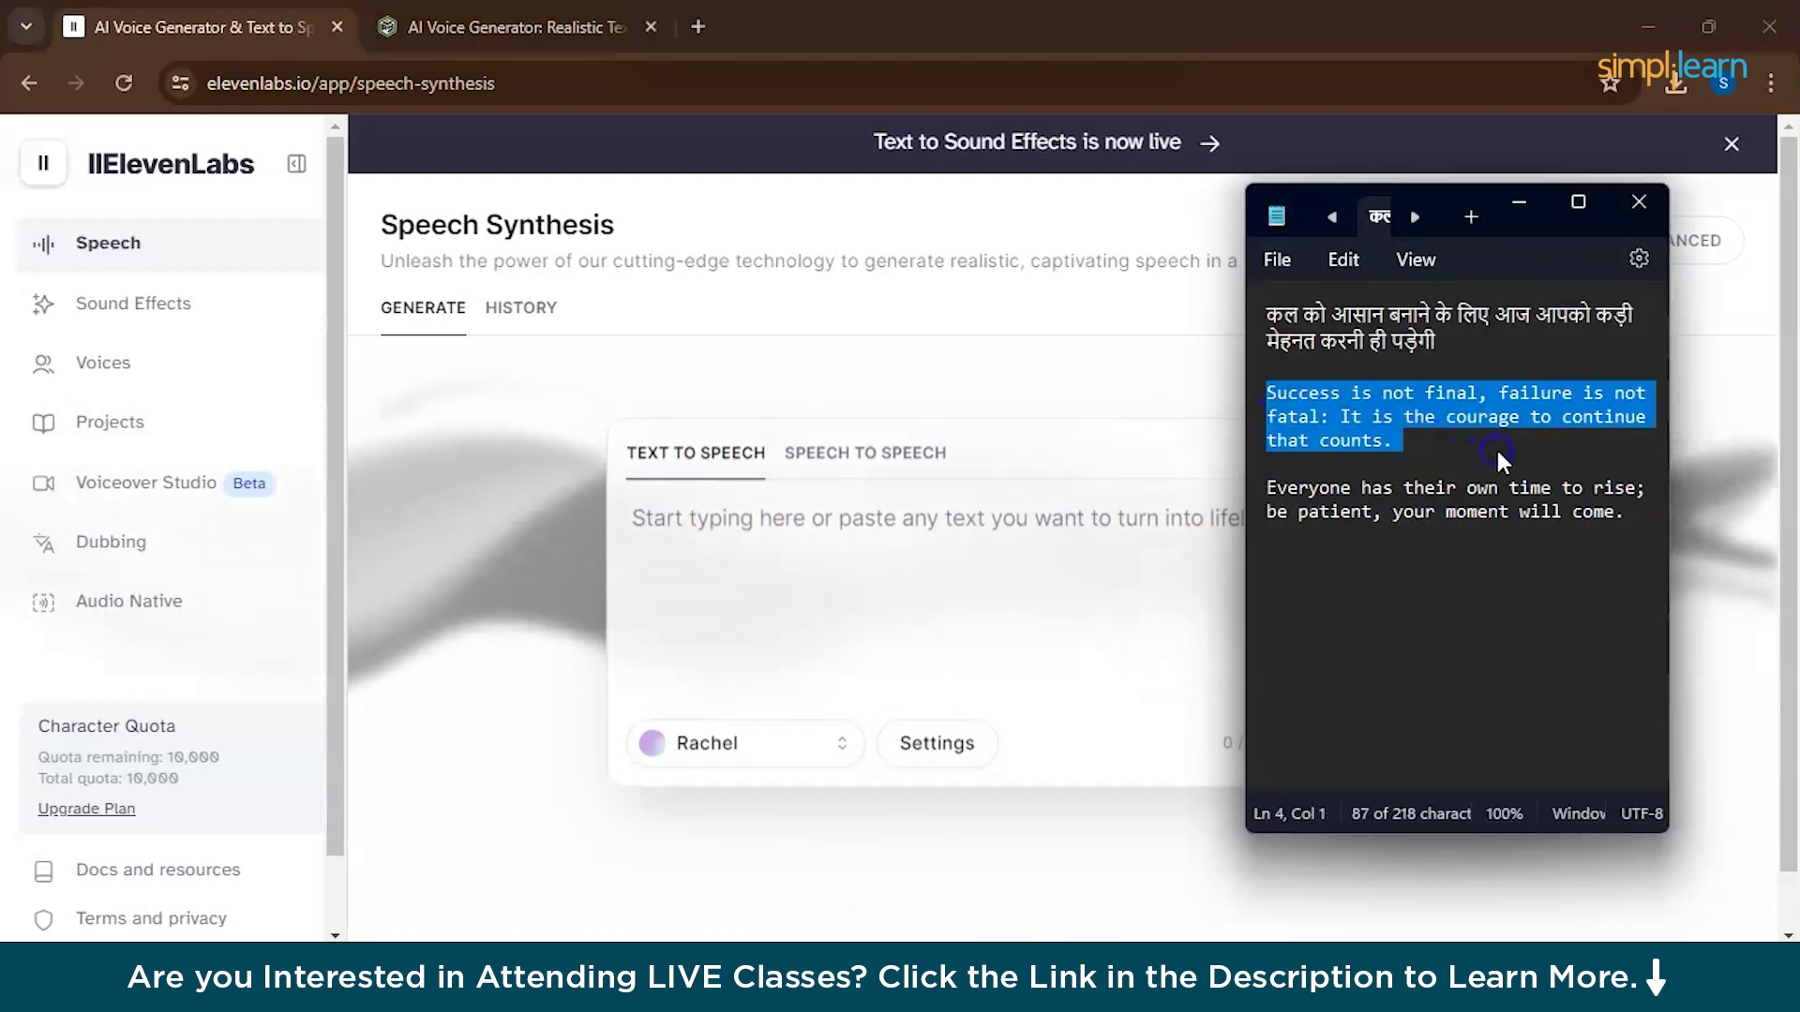
left_click(770, 532)
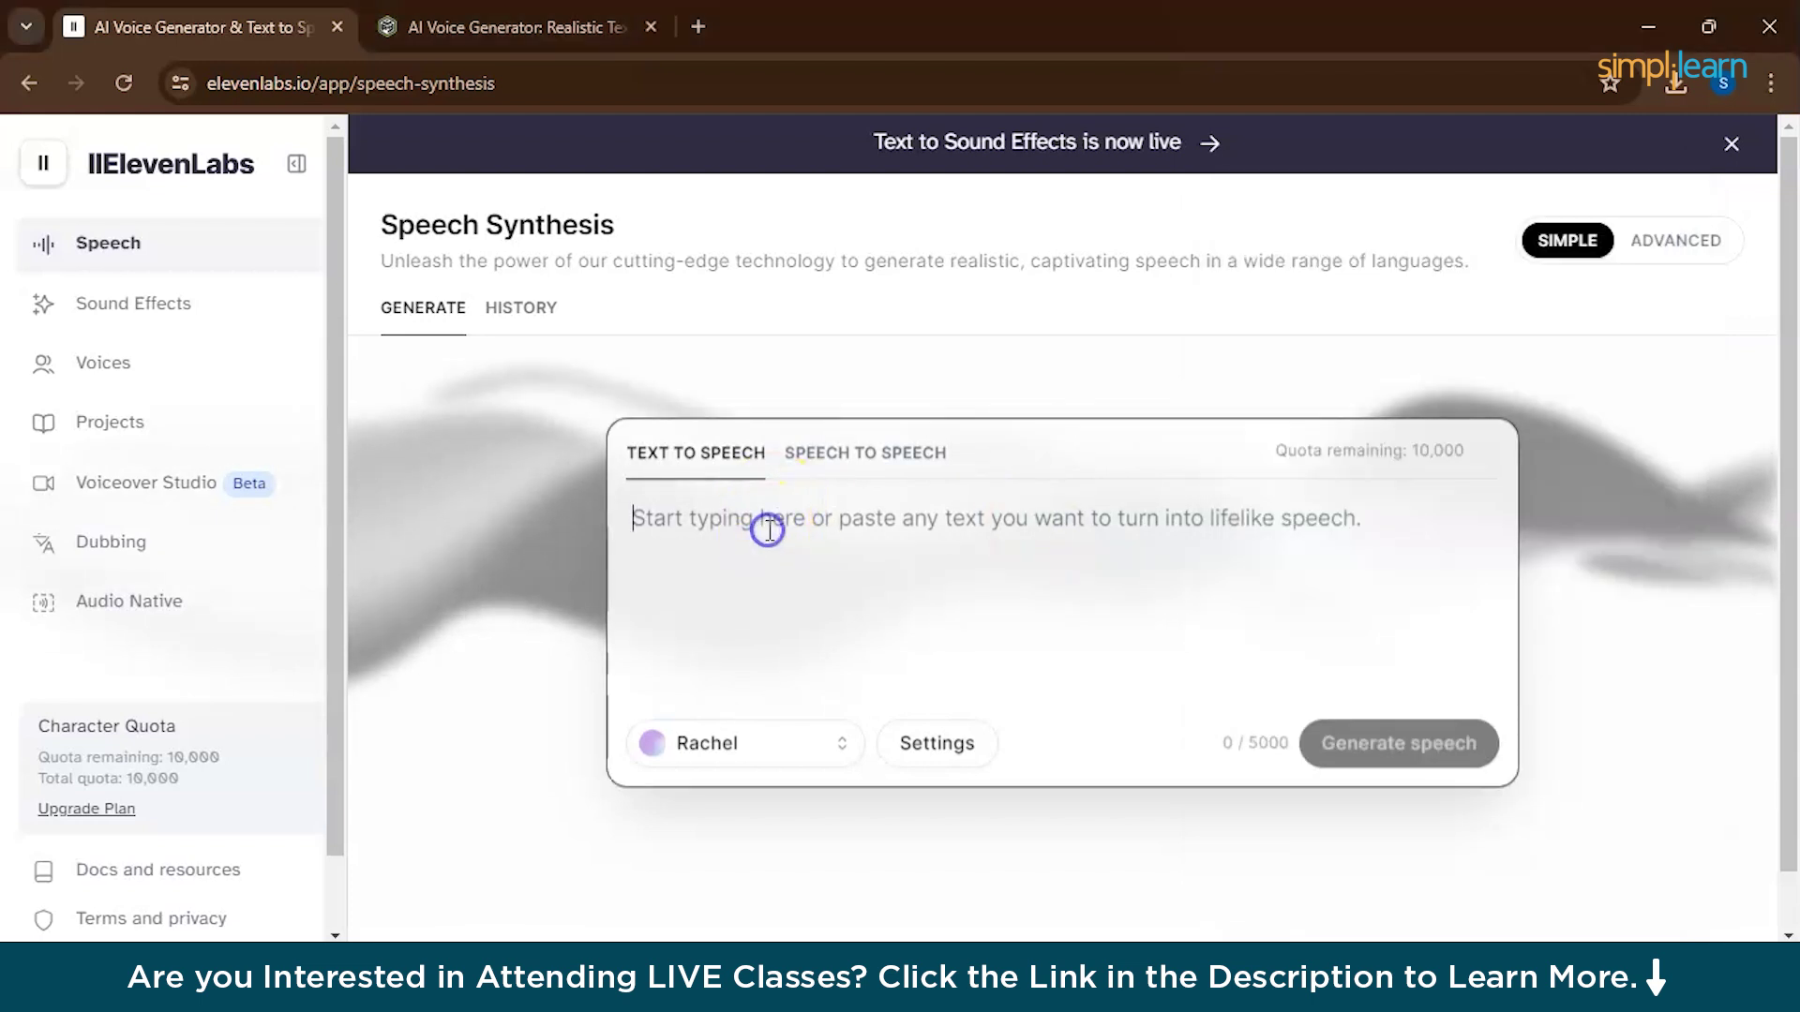
Paste the quote, then preview the Alice and Charlie voices from the voice list.
key("ctrl+v")
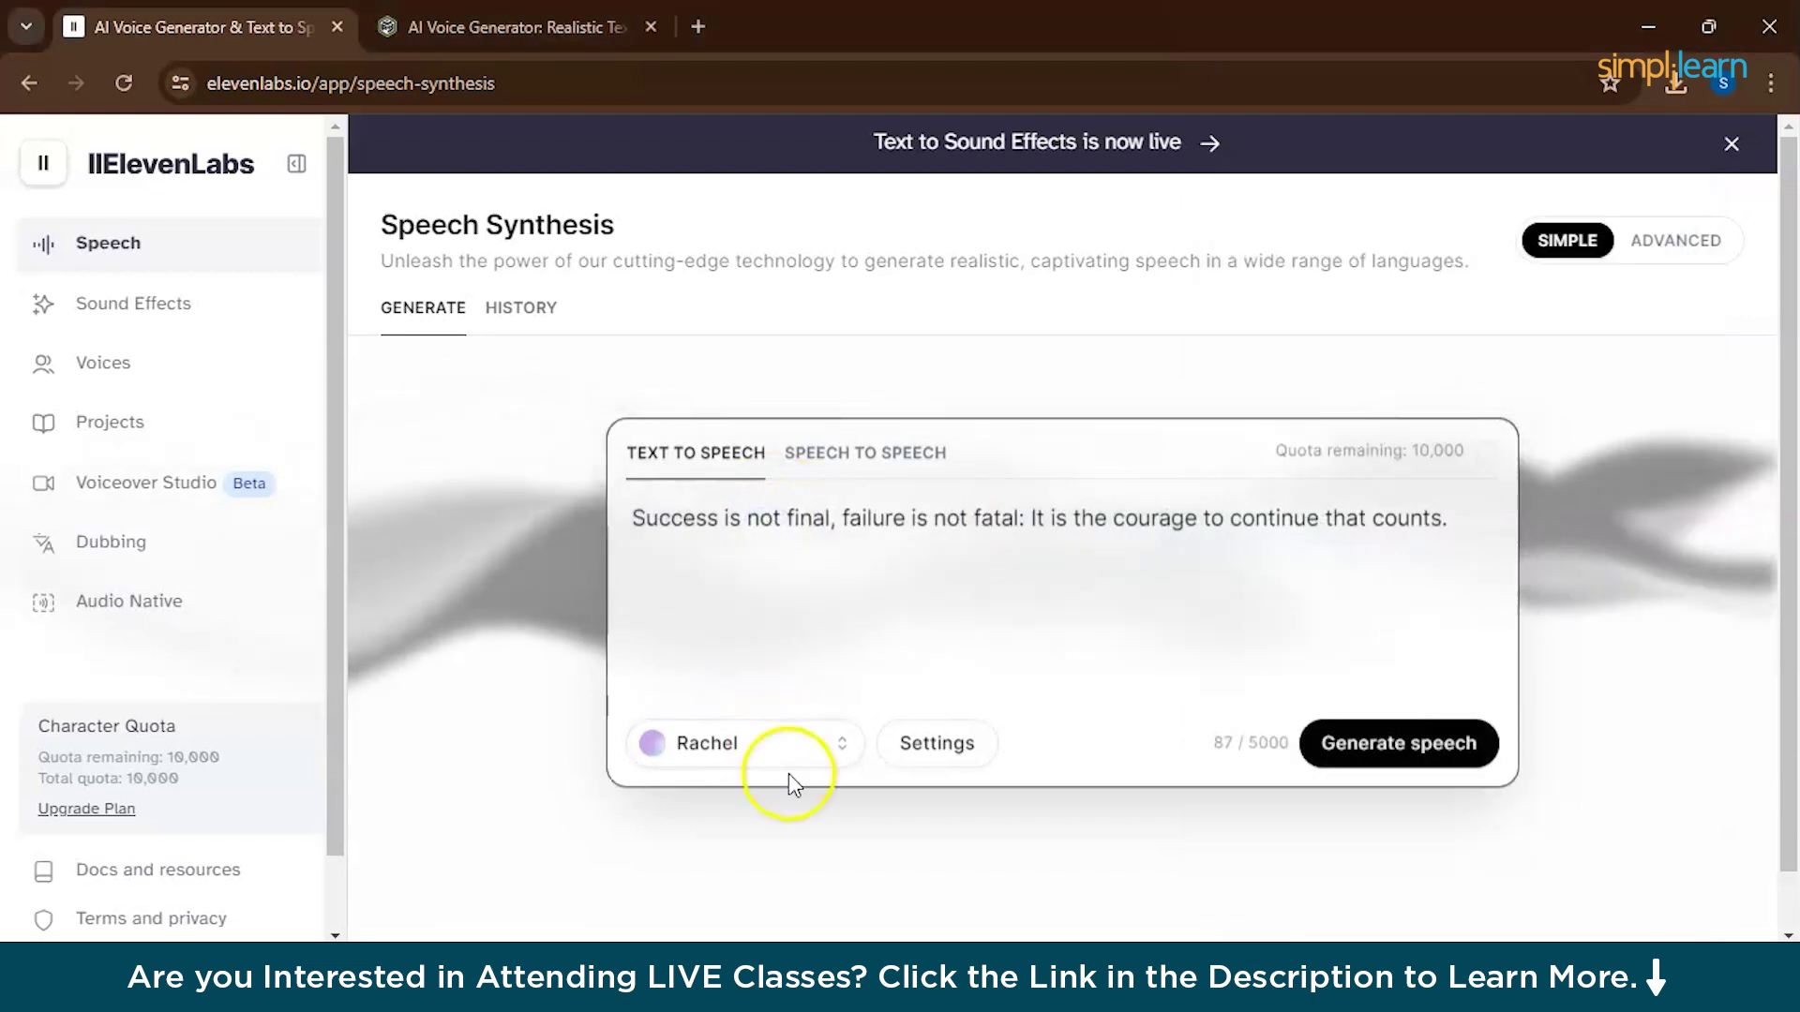
left_click(789, 773)
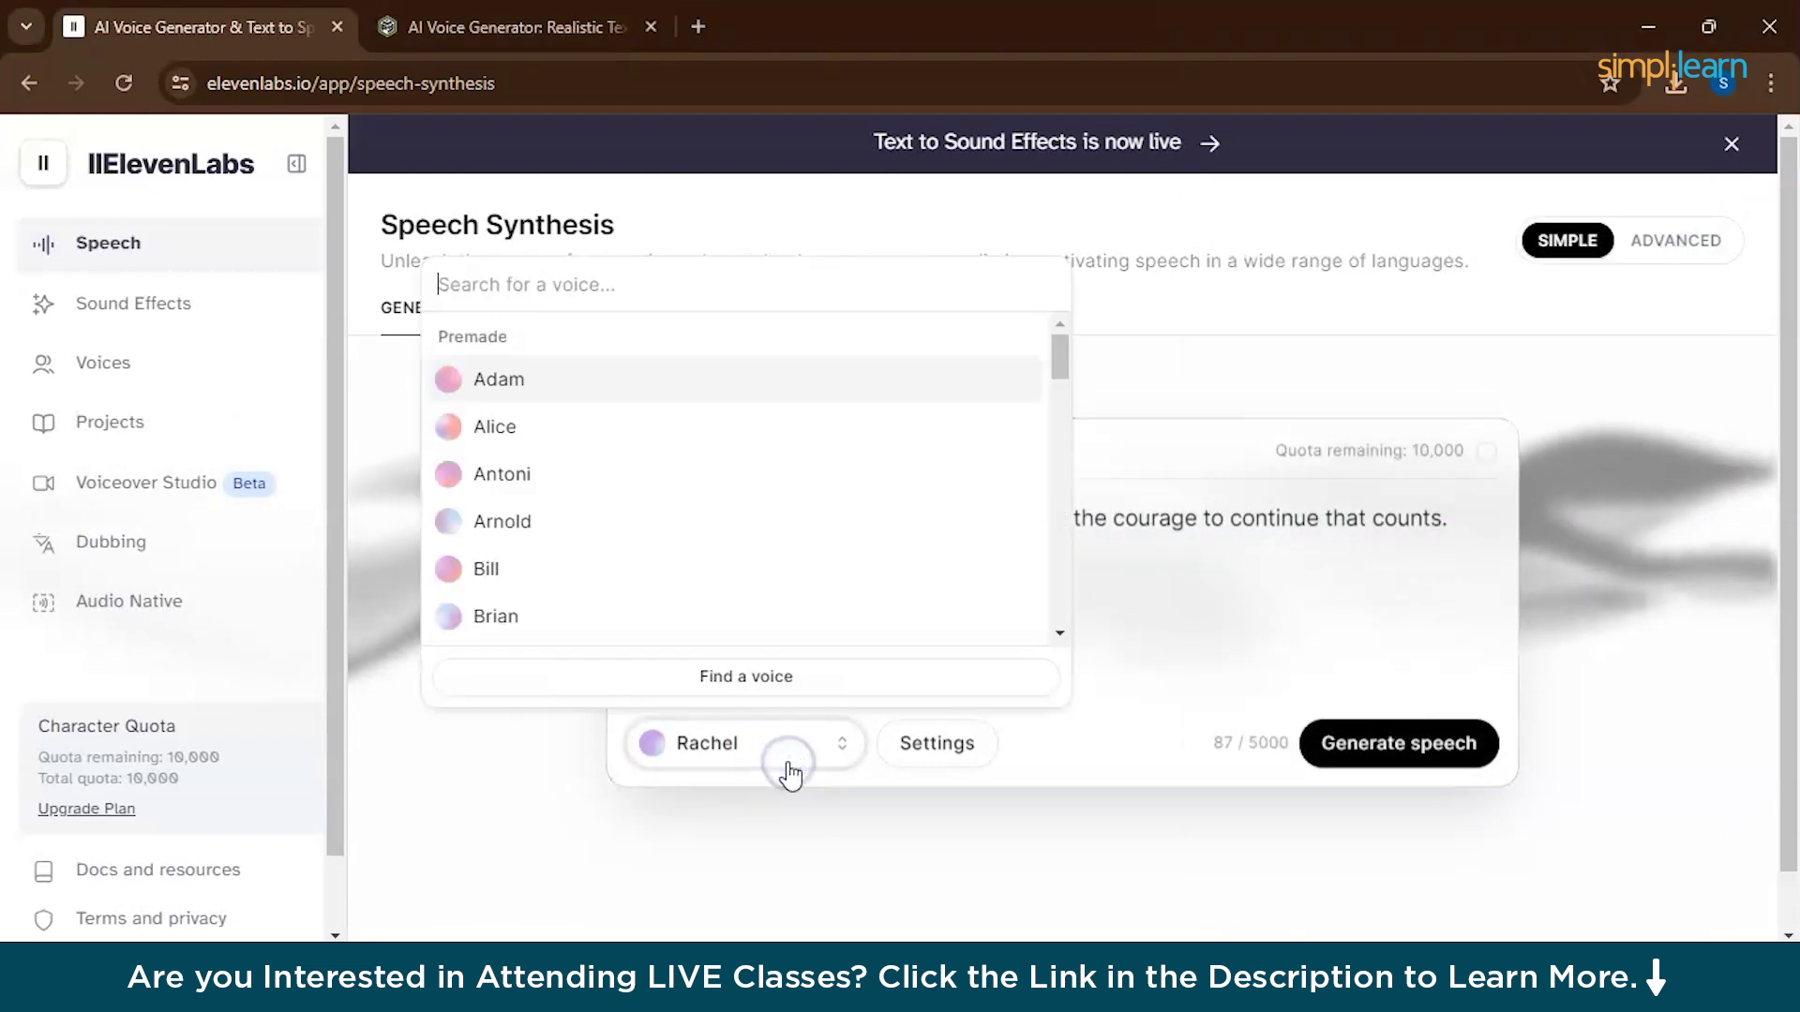
left_click(448, 429)
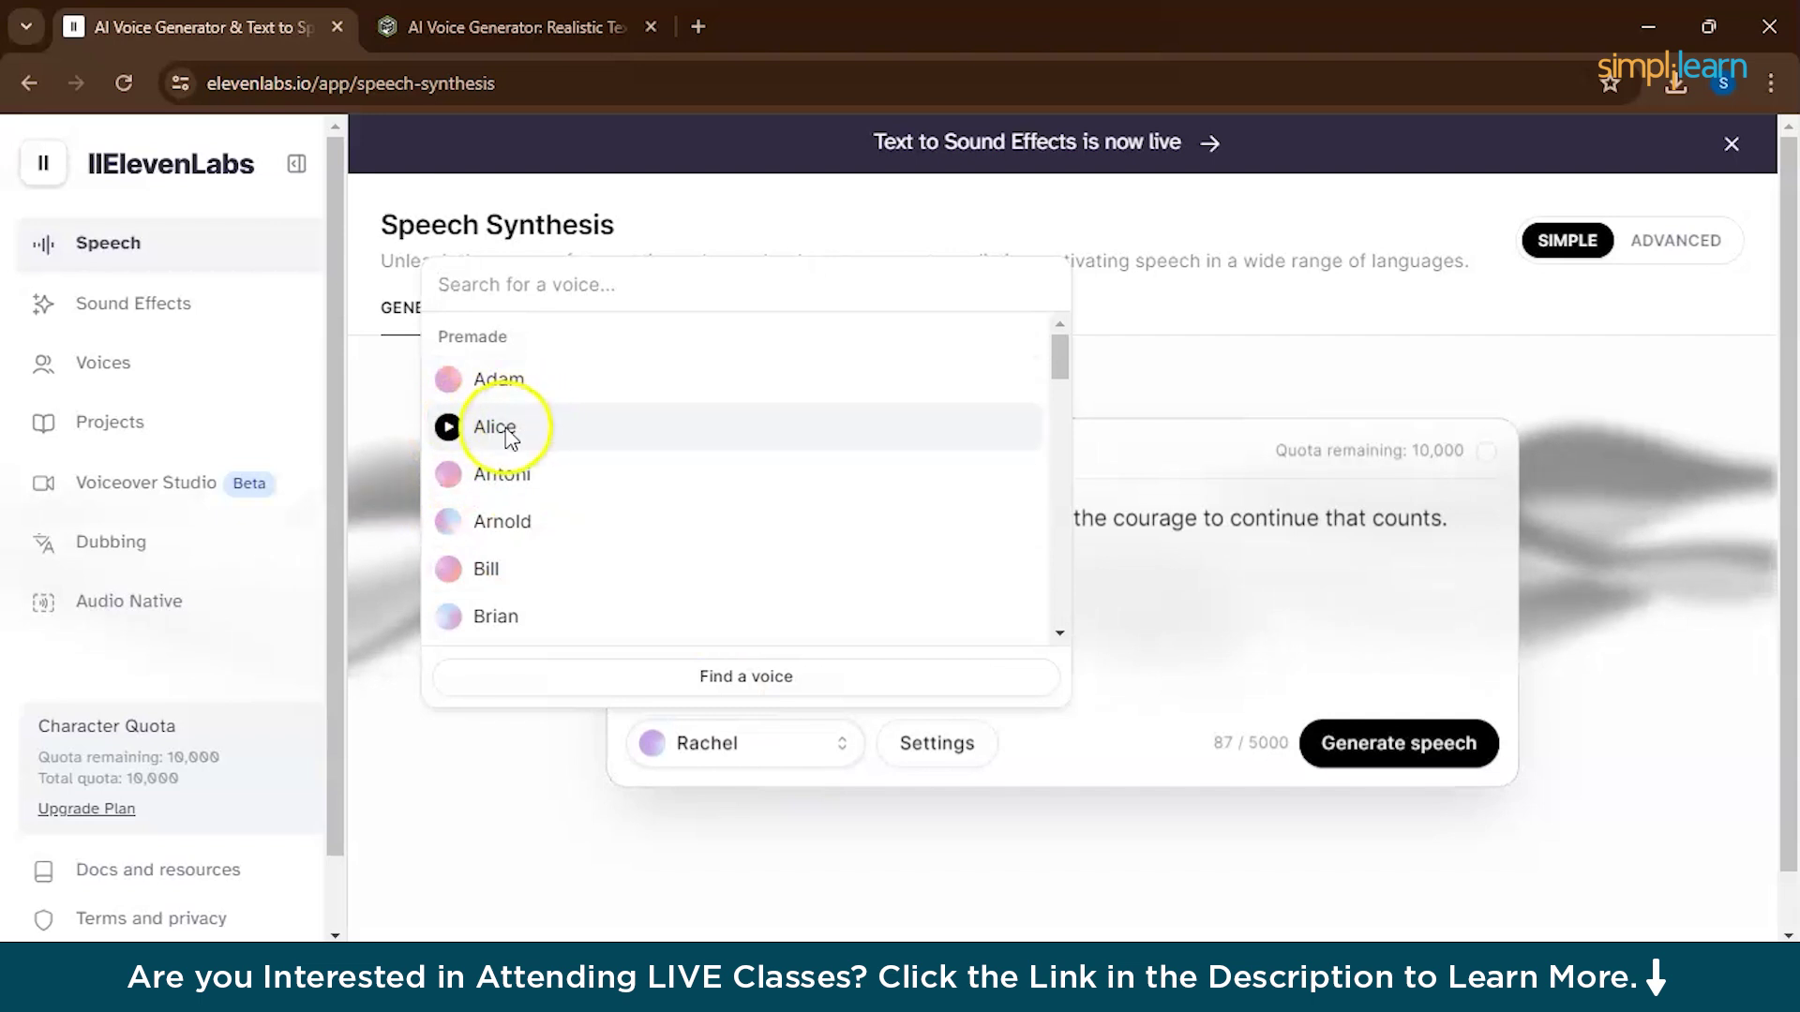
left_click(449, 431)
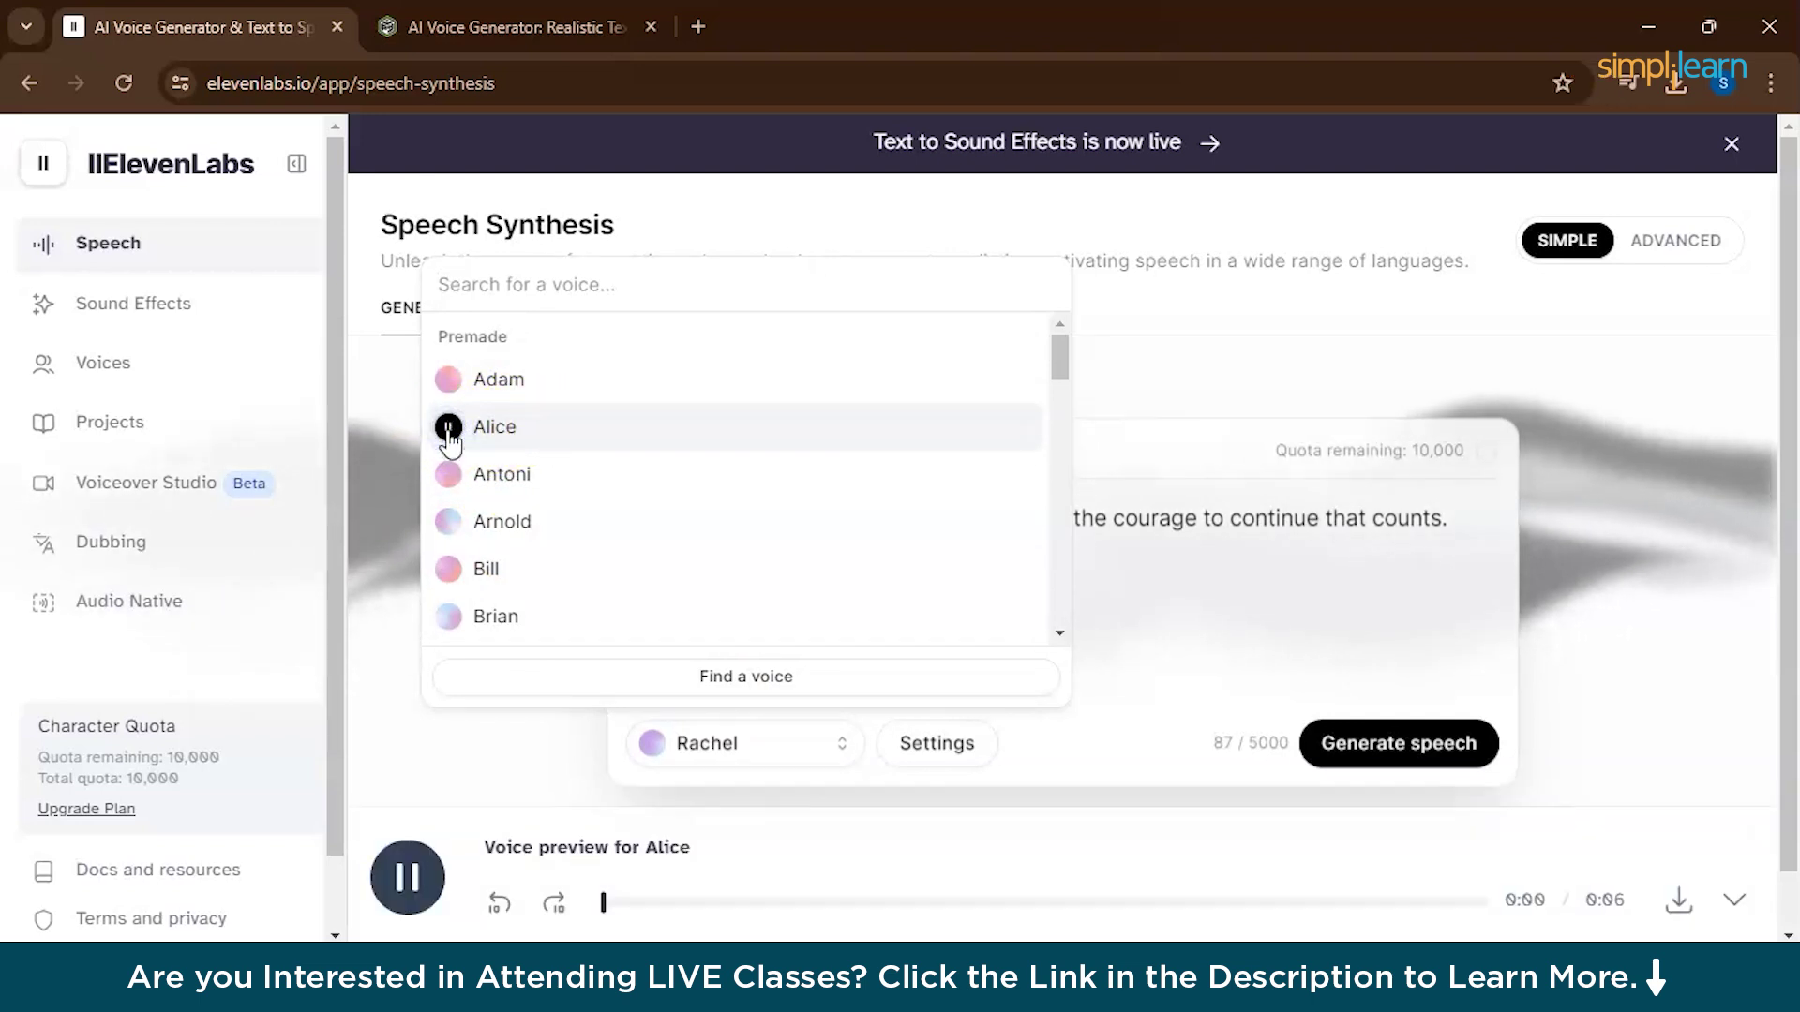
key("XF86AudioLowerVolume")
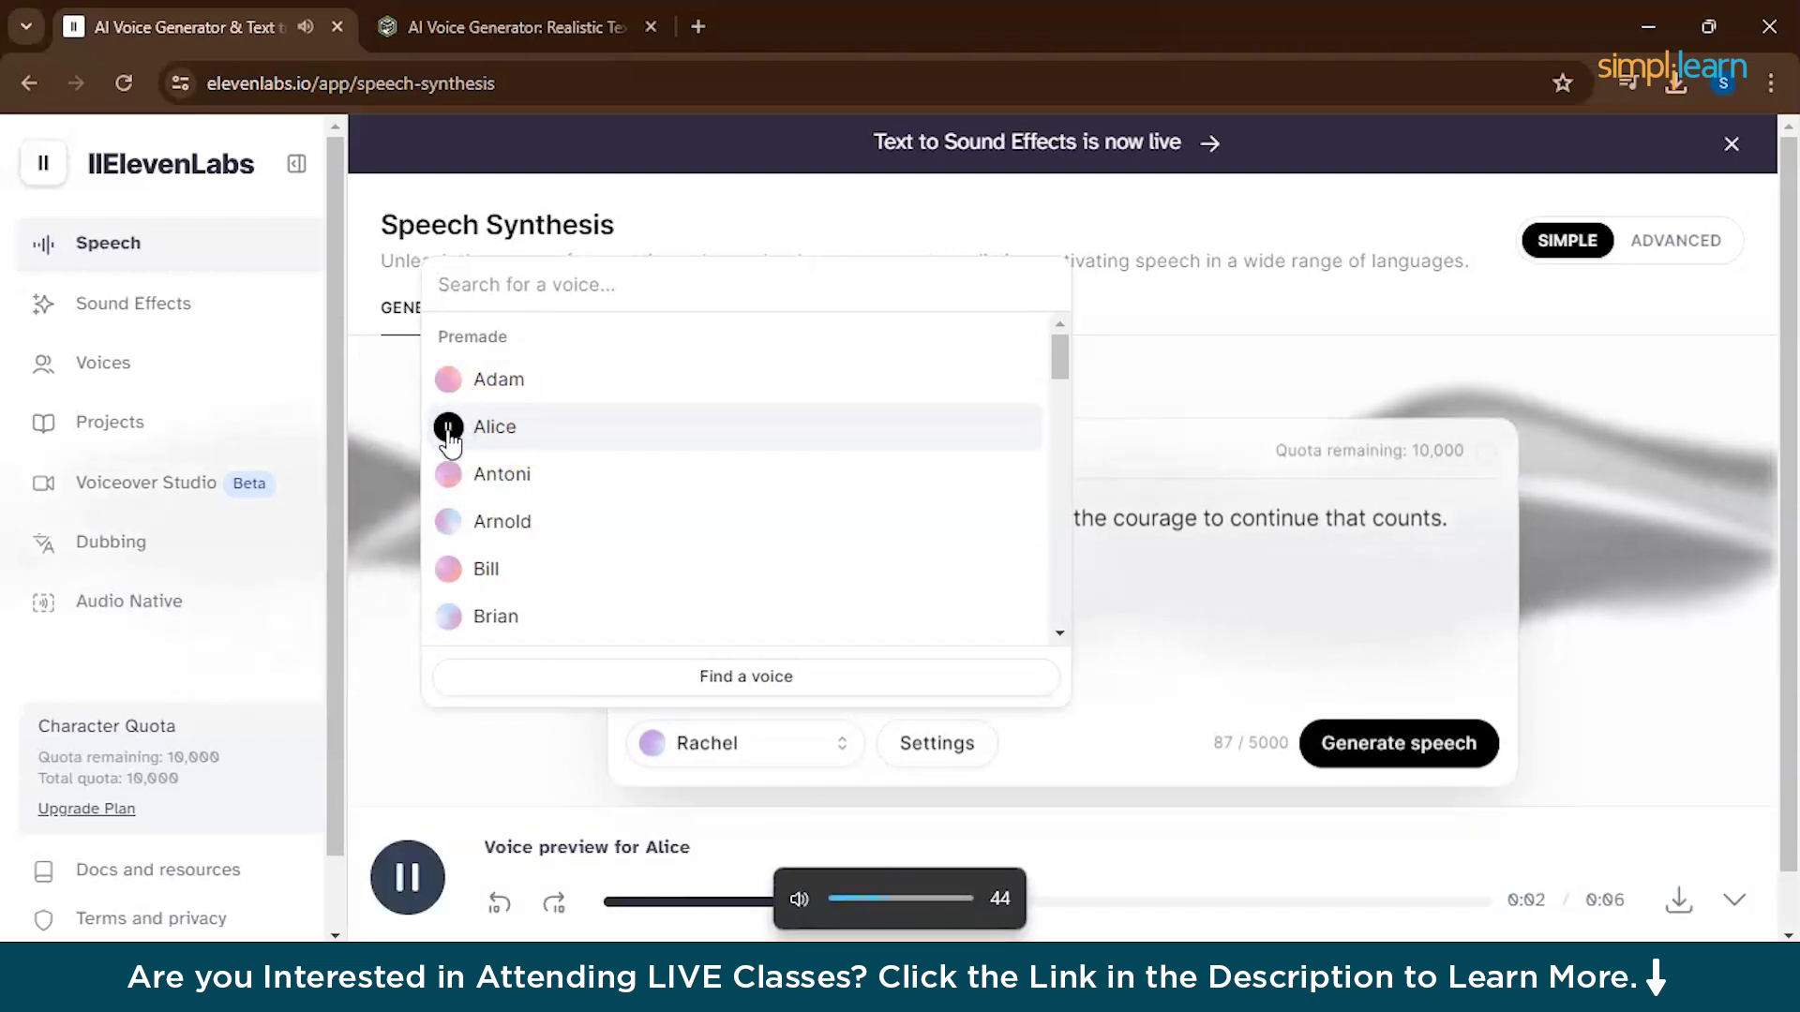
key("XF86AudioRaiseVolume")
key("XF86AudioRaiseVolume")
key("XF86AudioRaiseVolume")
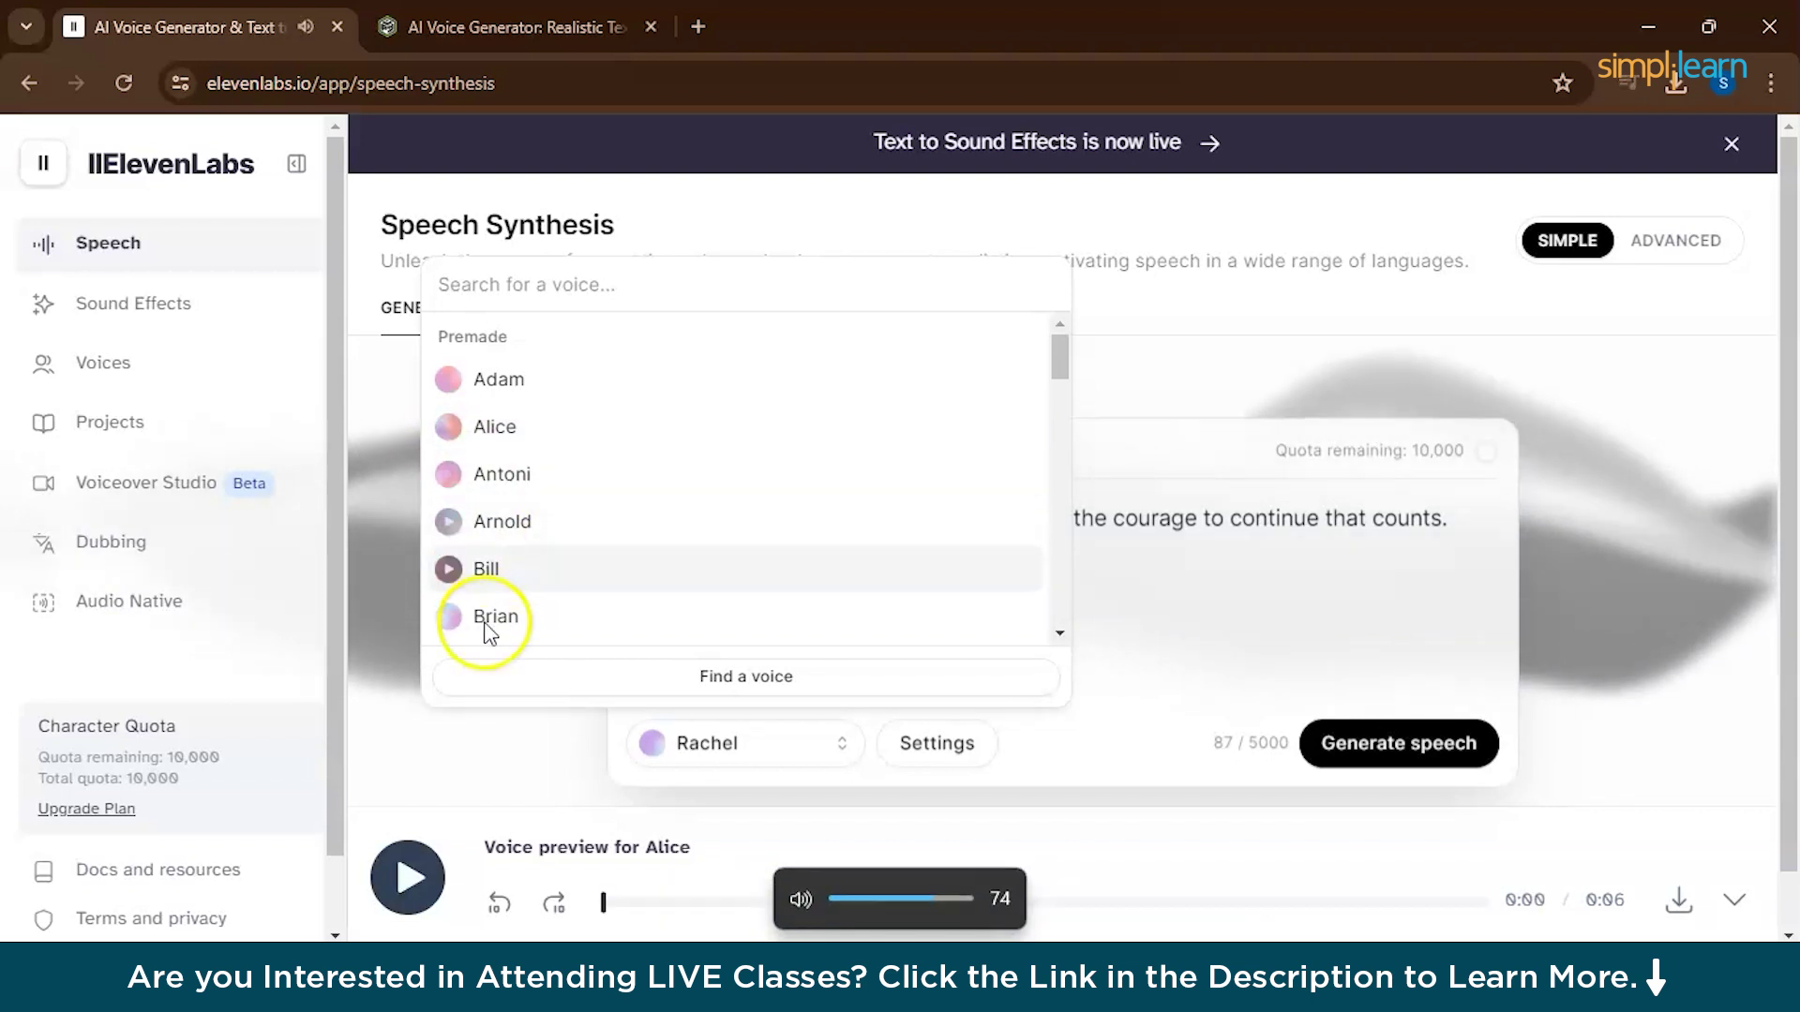
scroll(471, 606, "down", 2)
left_click(448, 532)
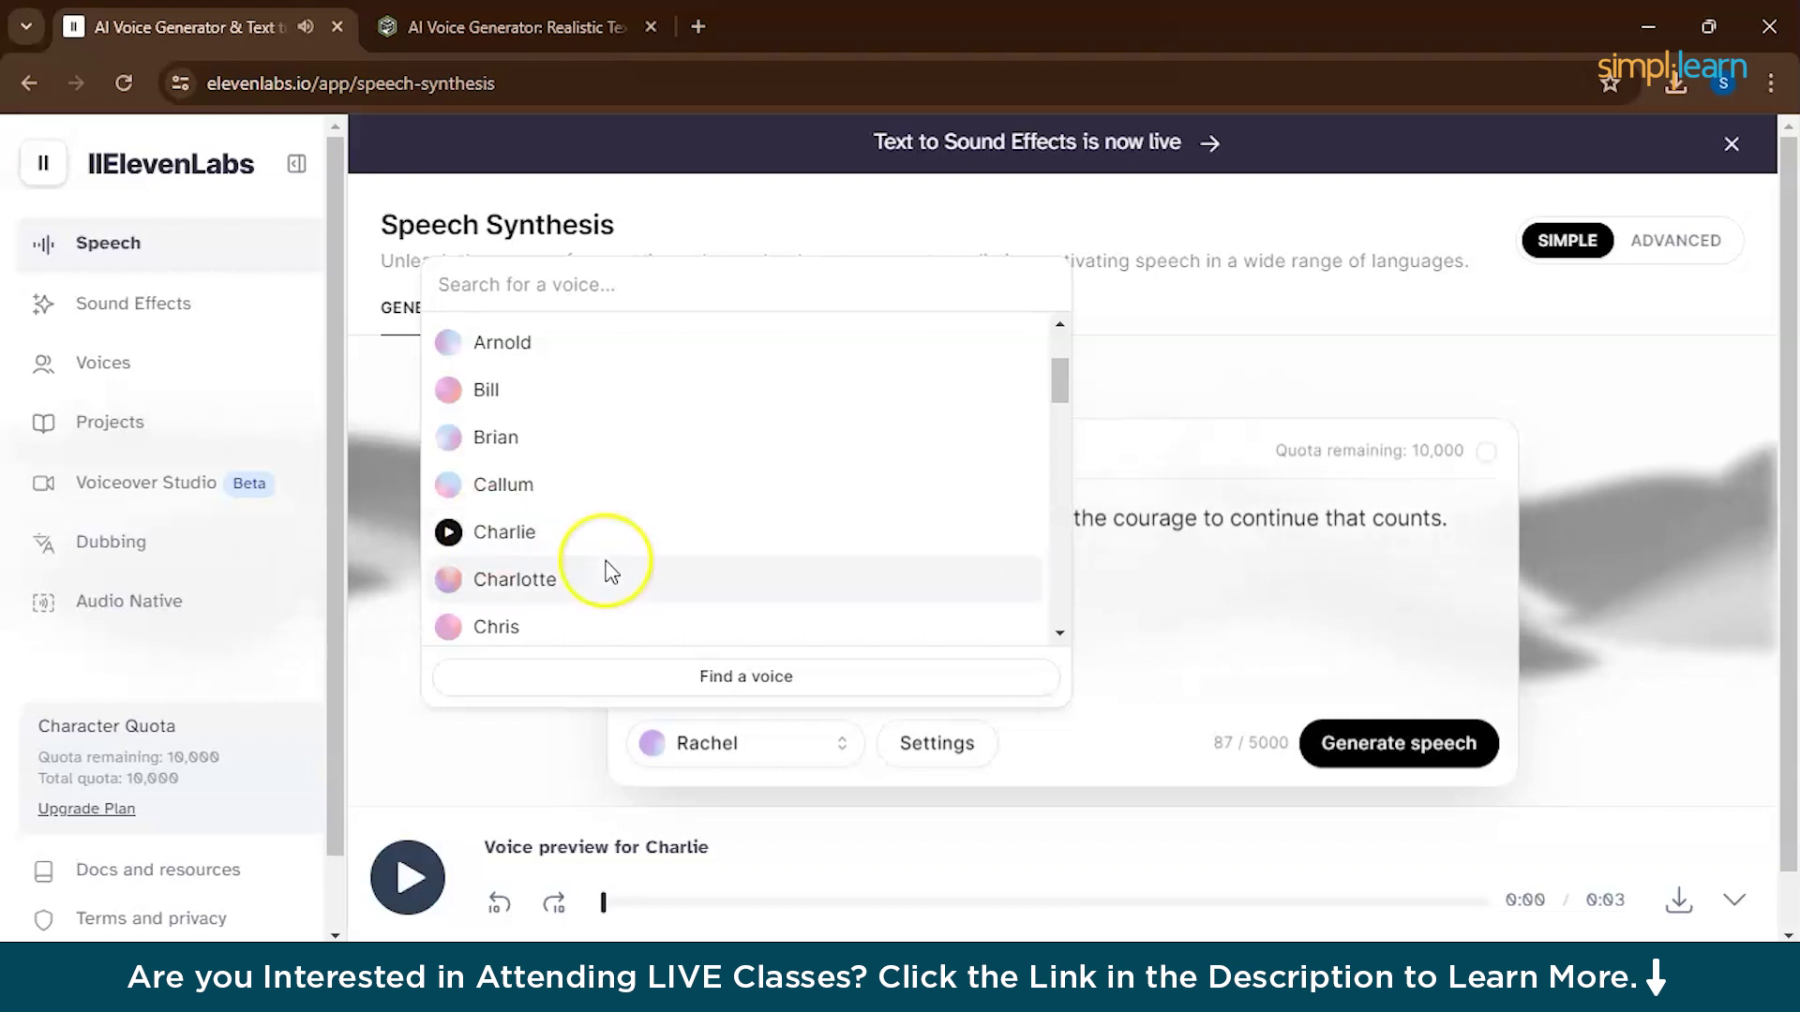
scroll(601, 572, "down", 1)
scroll(601, 571, "down", 1)
scroll(608, 570, "down", 2)
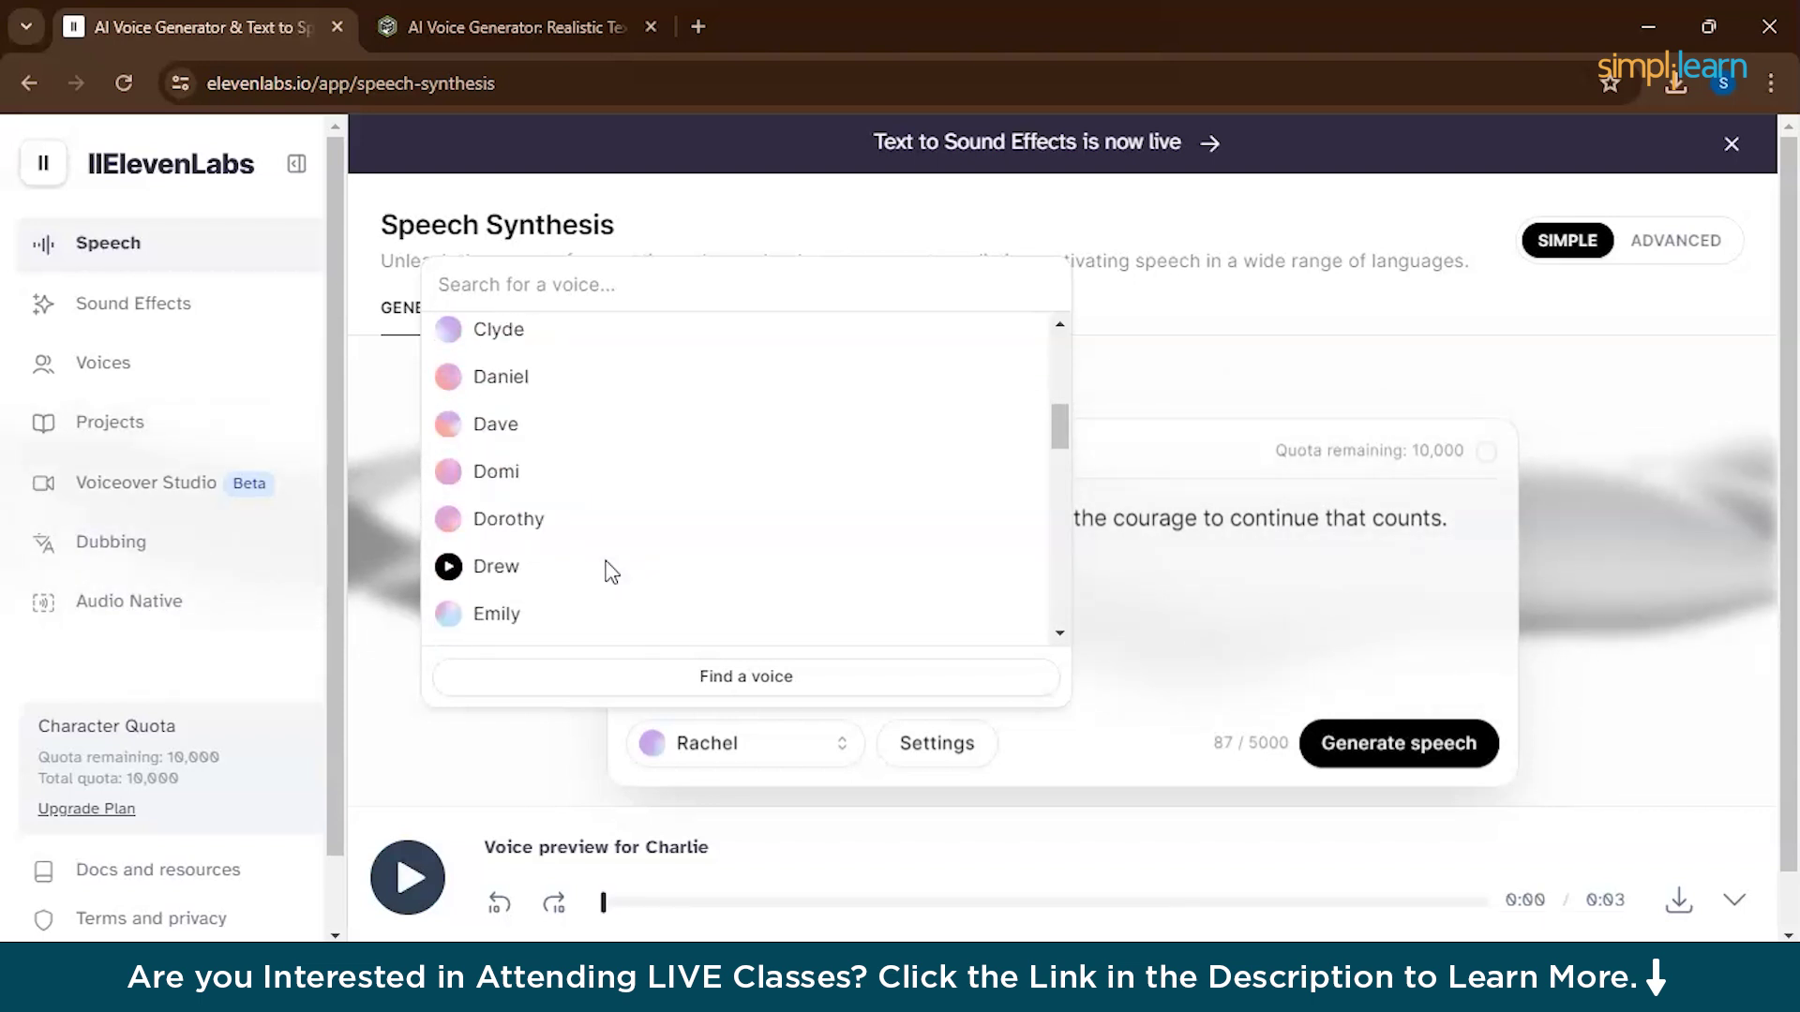
scroll(607, 569, "down", 1)
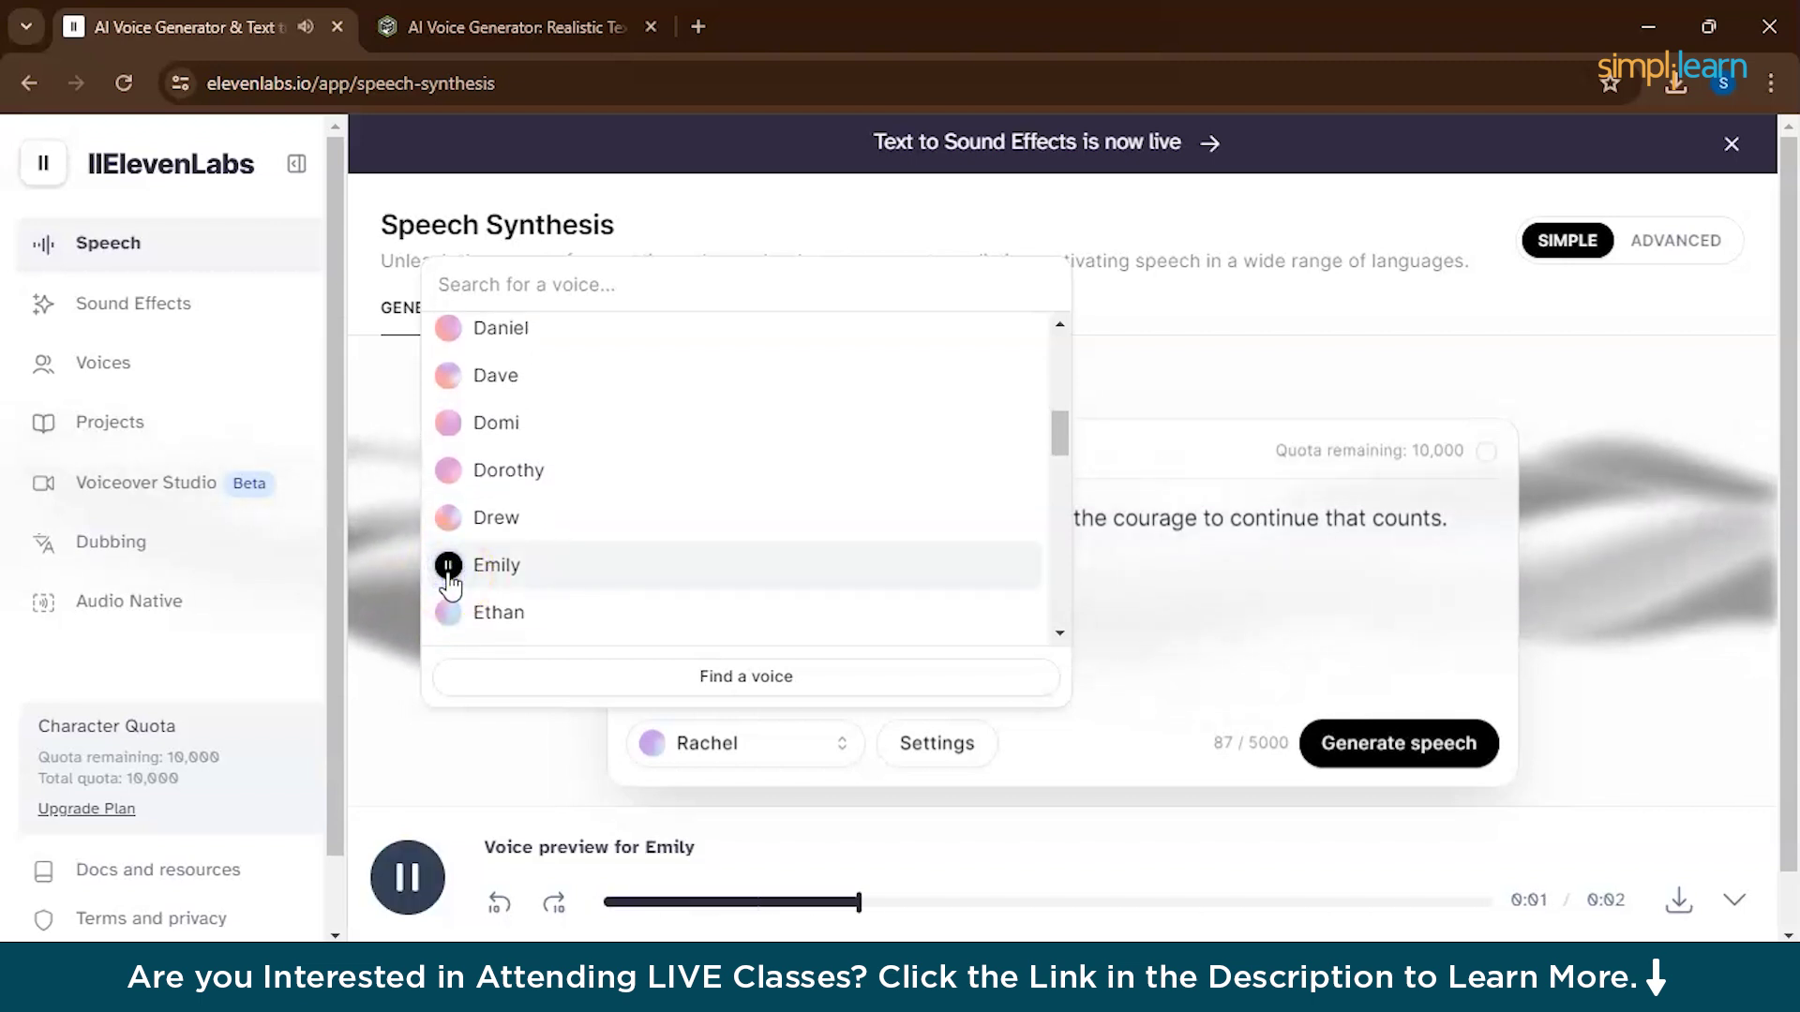
Select Emily, generate the quote speech, and download the audio.
left_click(449, 574)
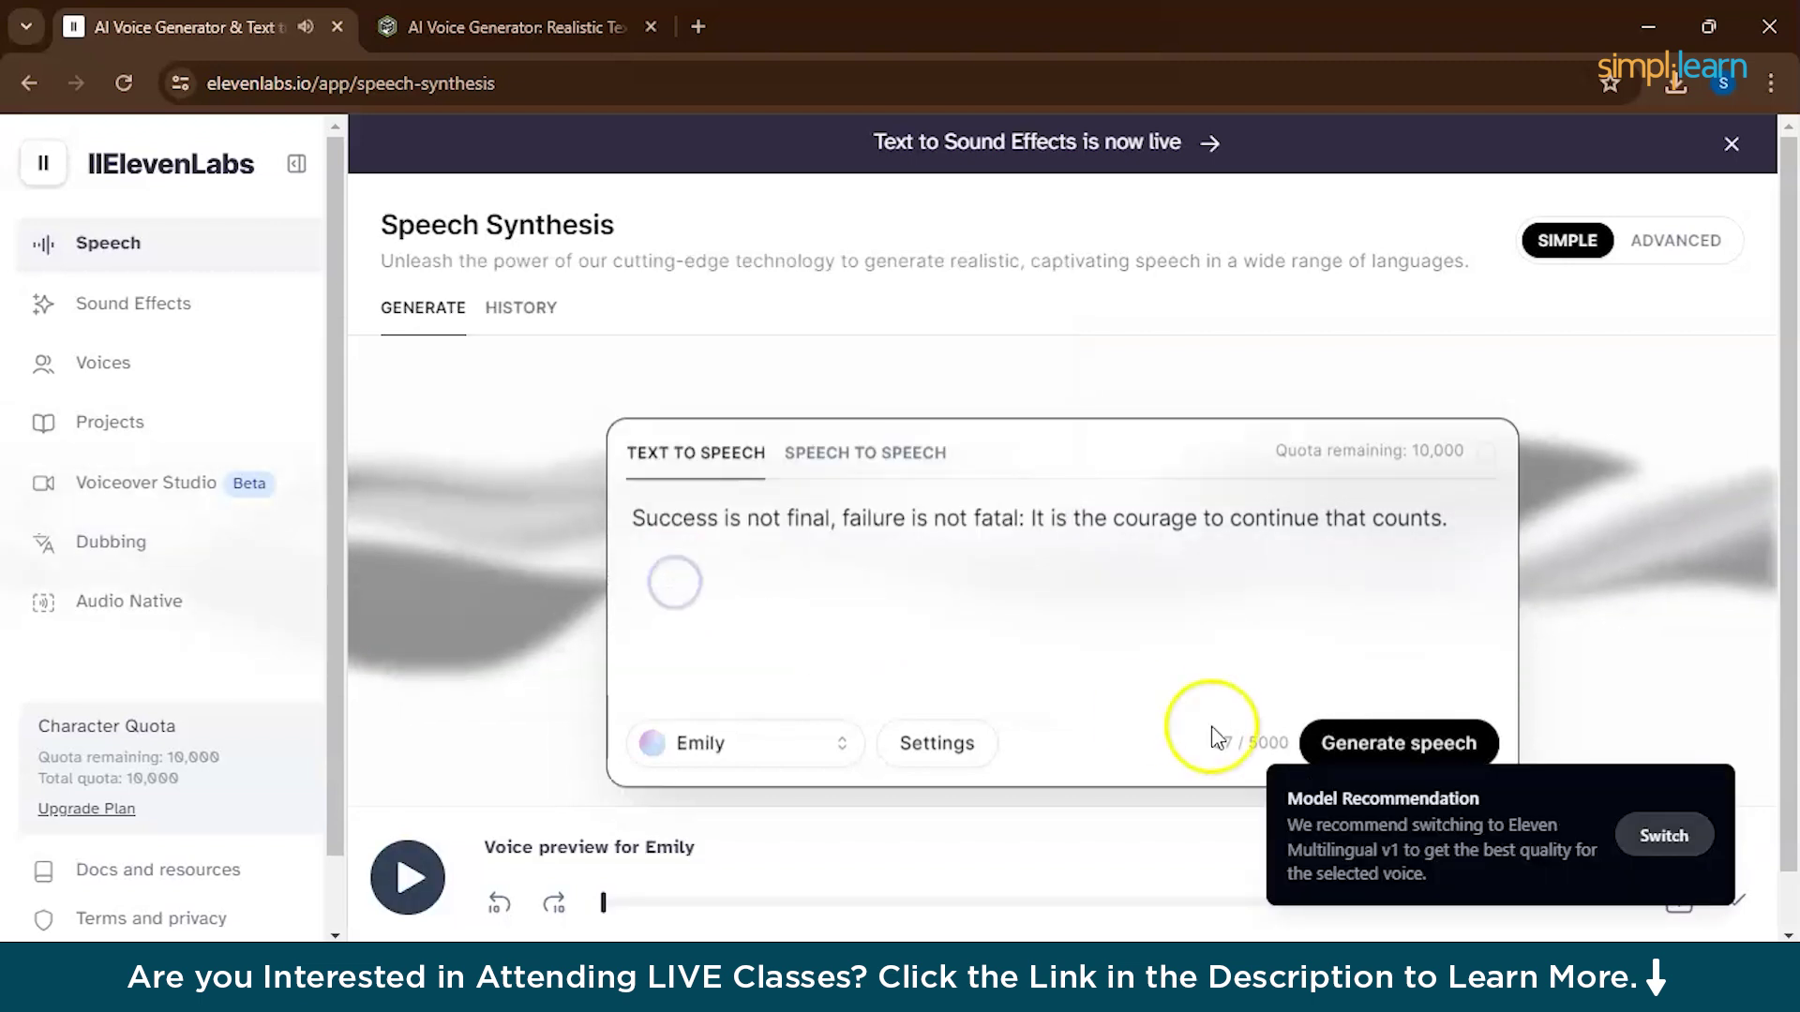
left_click(1331, 742)
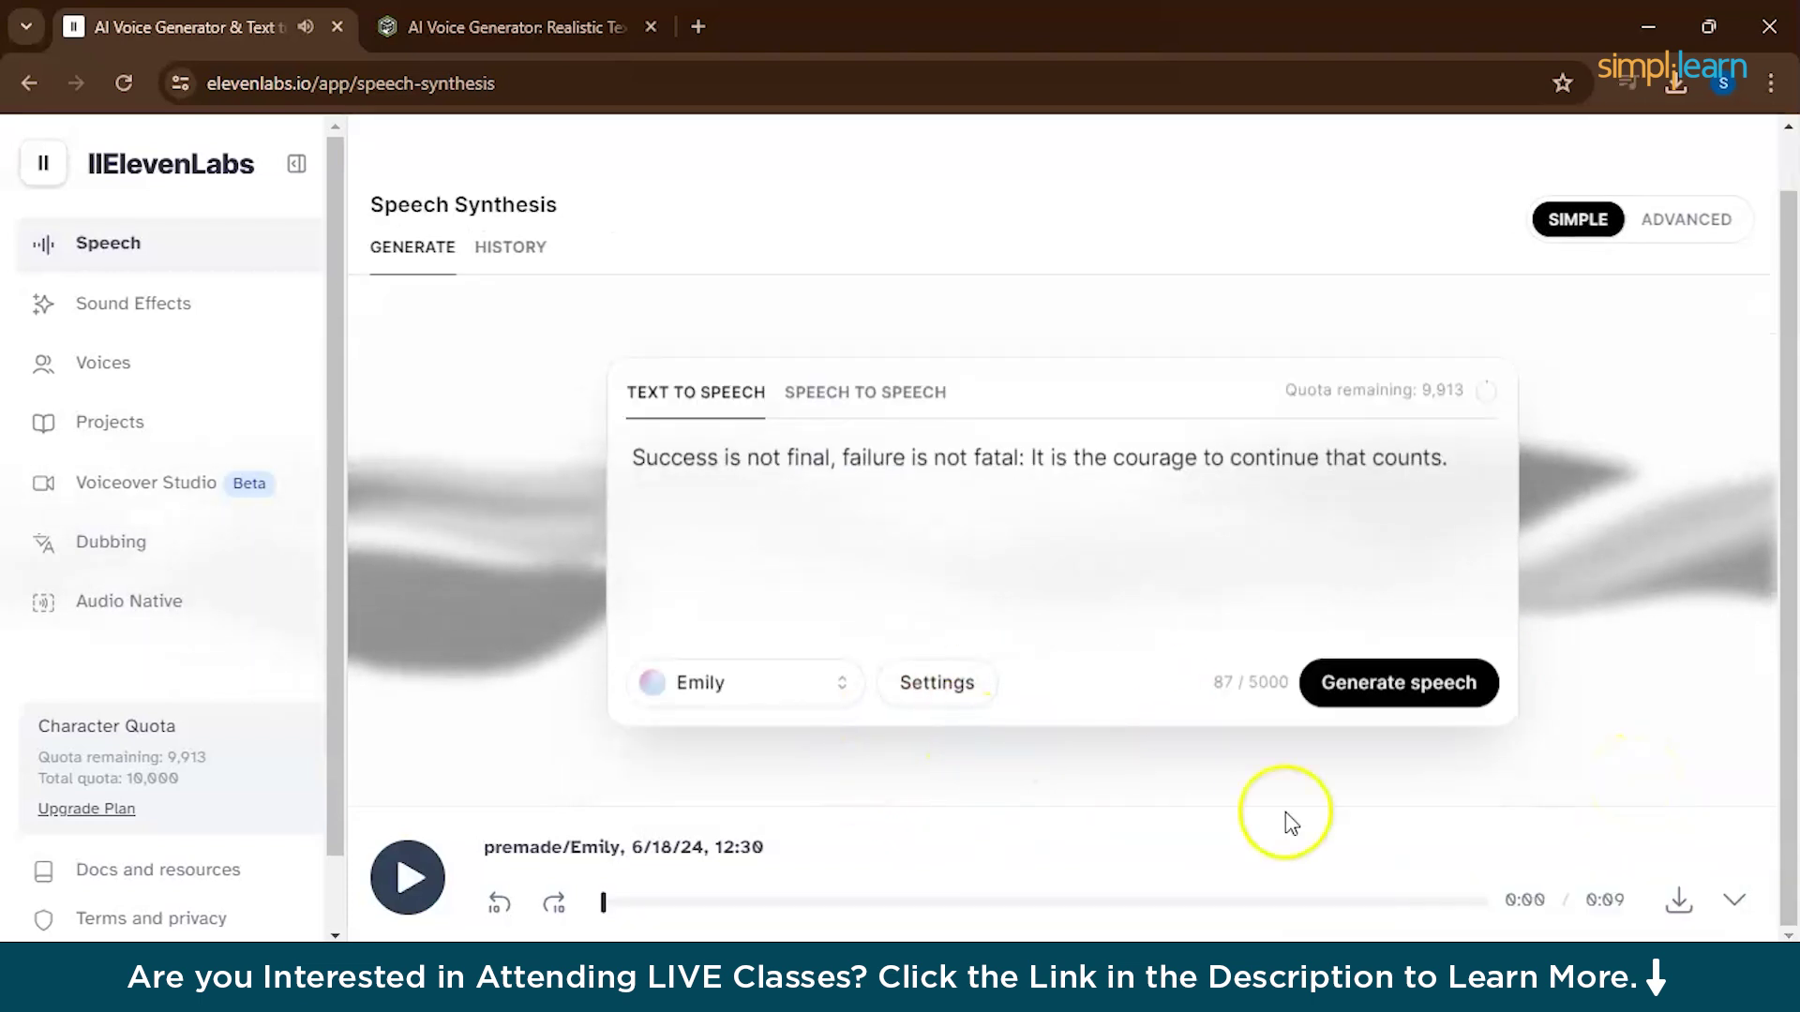
left_click(1677, 906)
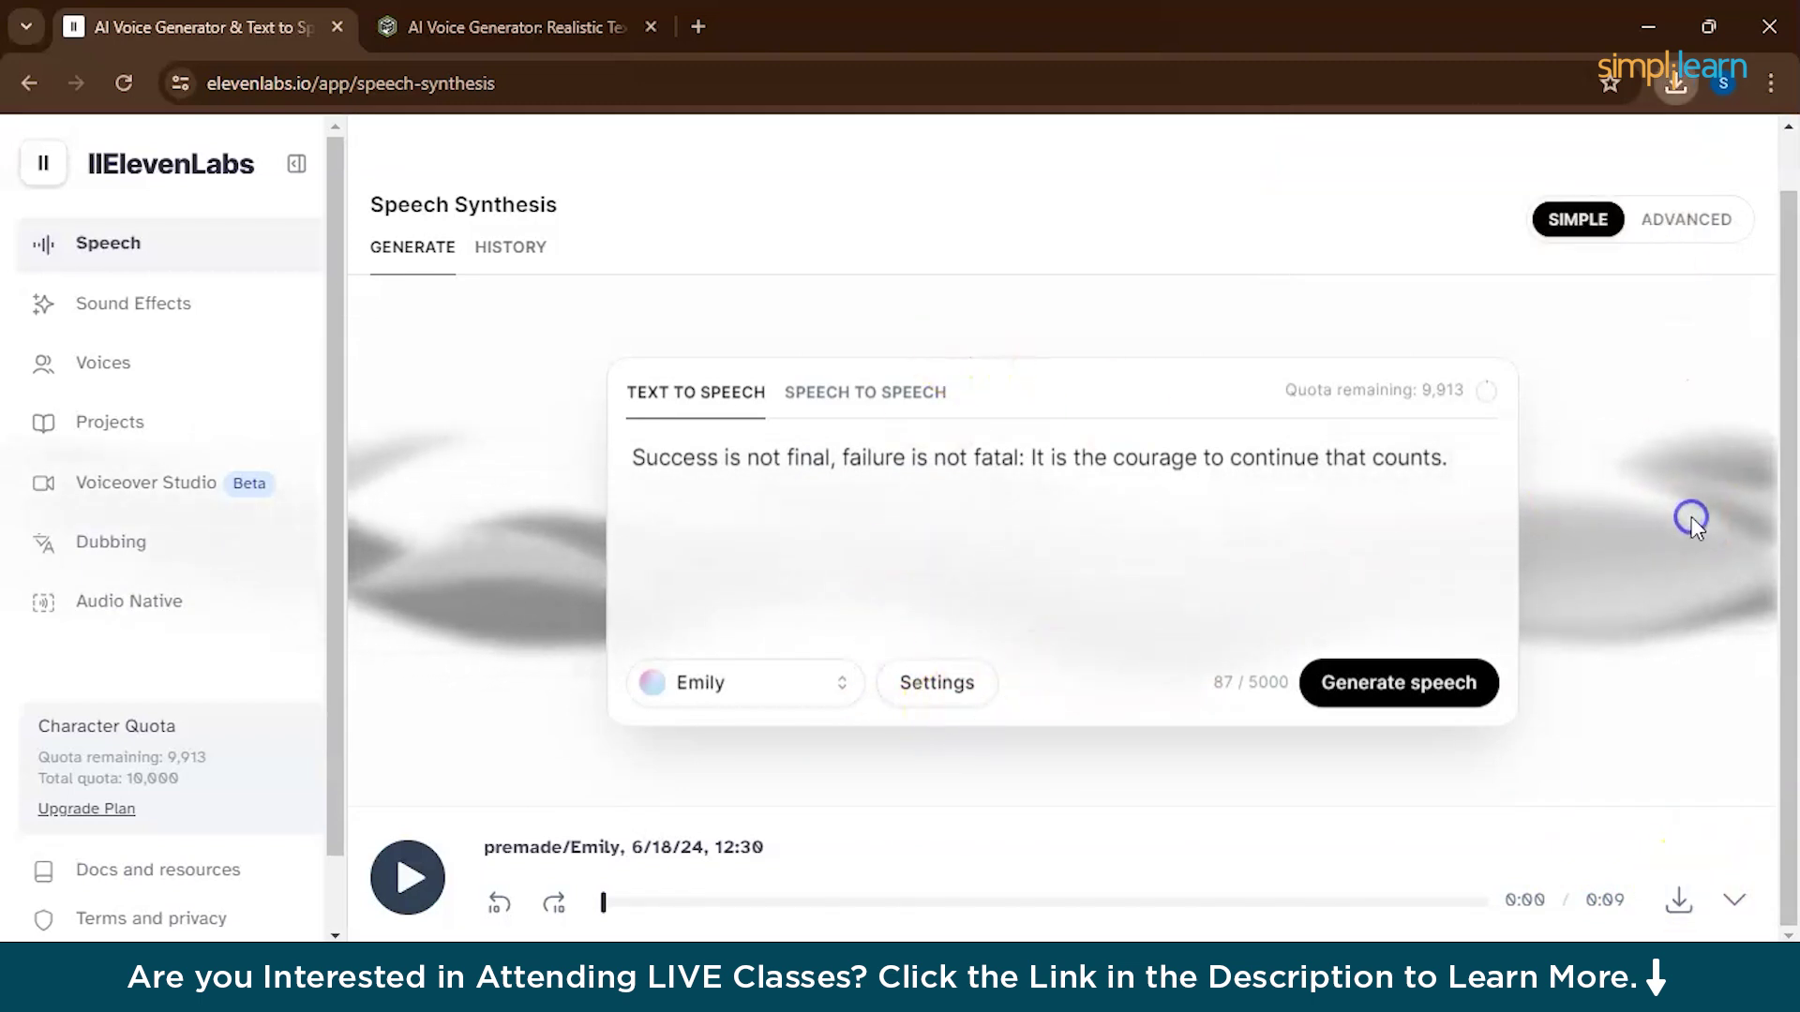
Raise the voice stability setting to about 61%.
left_click(930, 703)
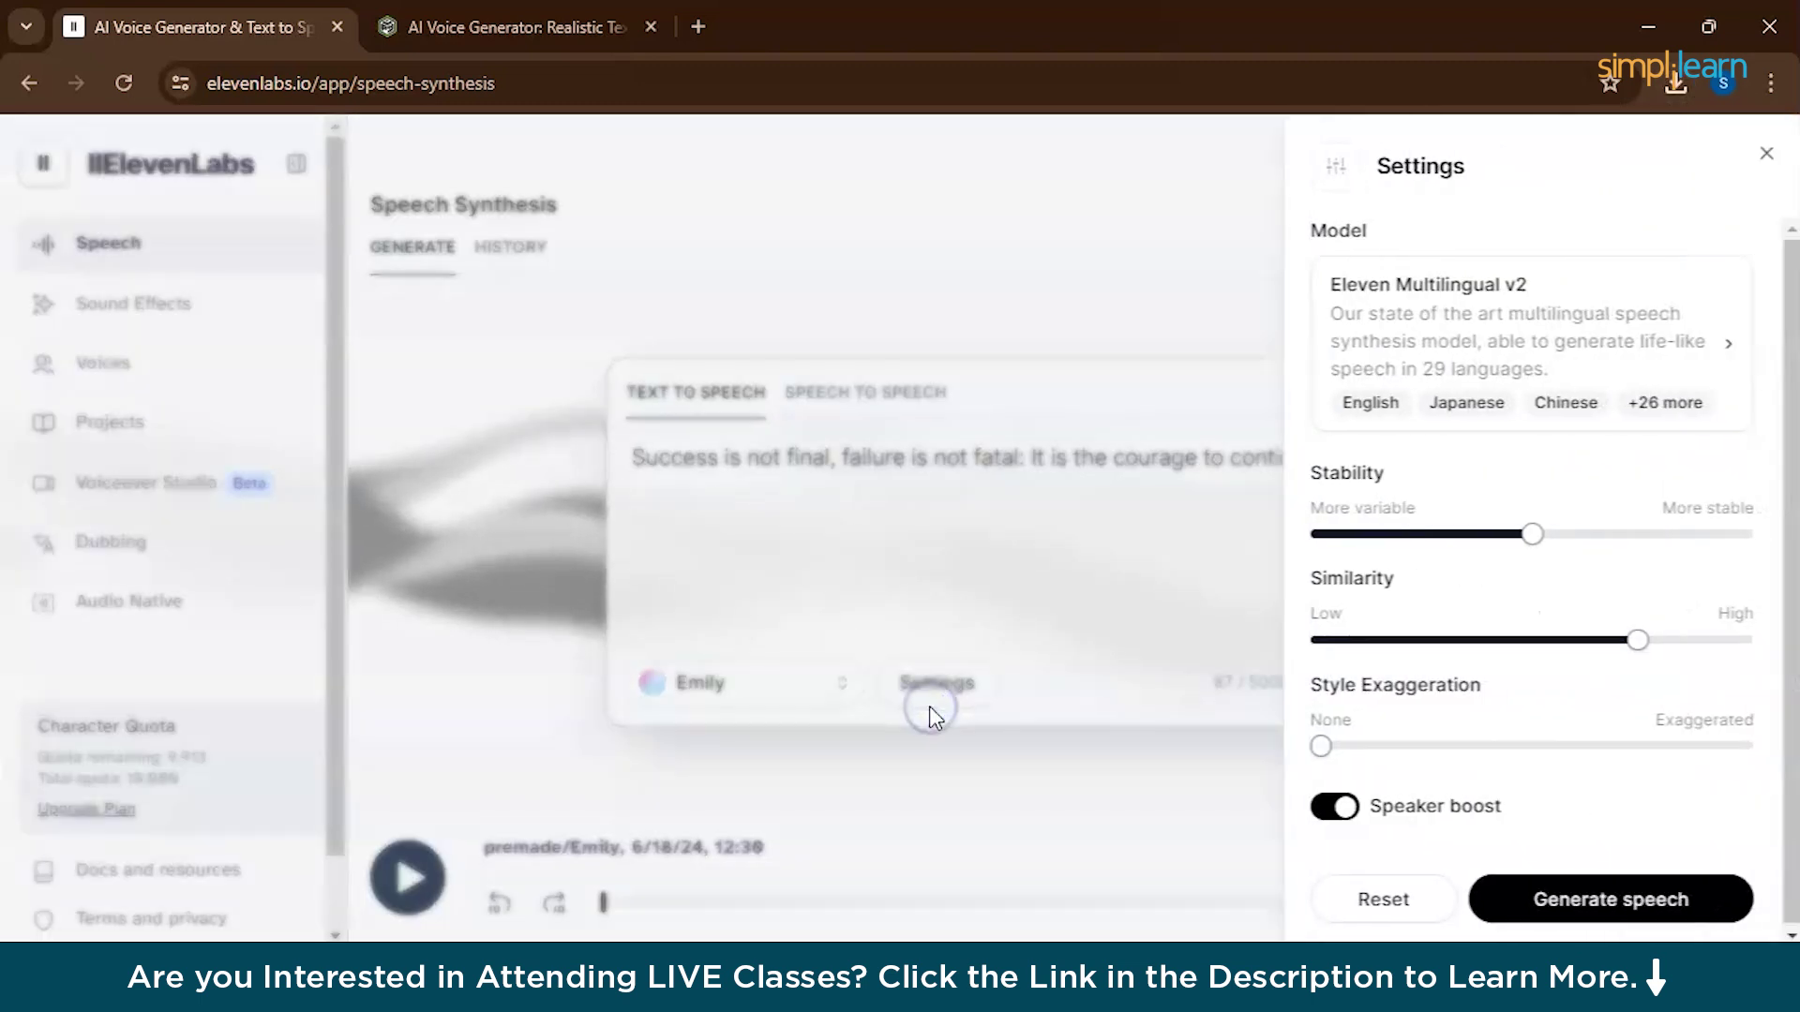
left_click_drag(1477, 536, 1576, 535)
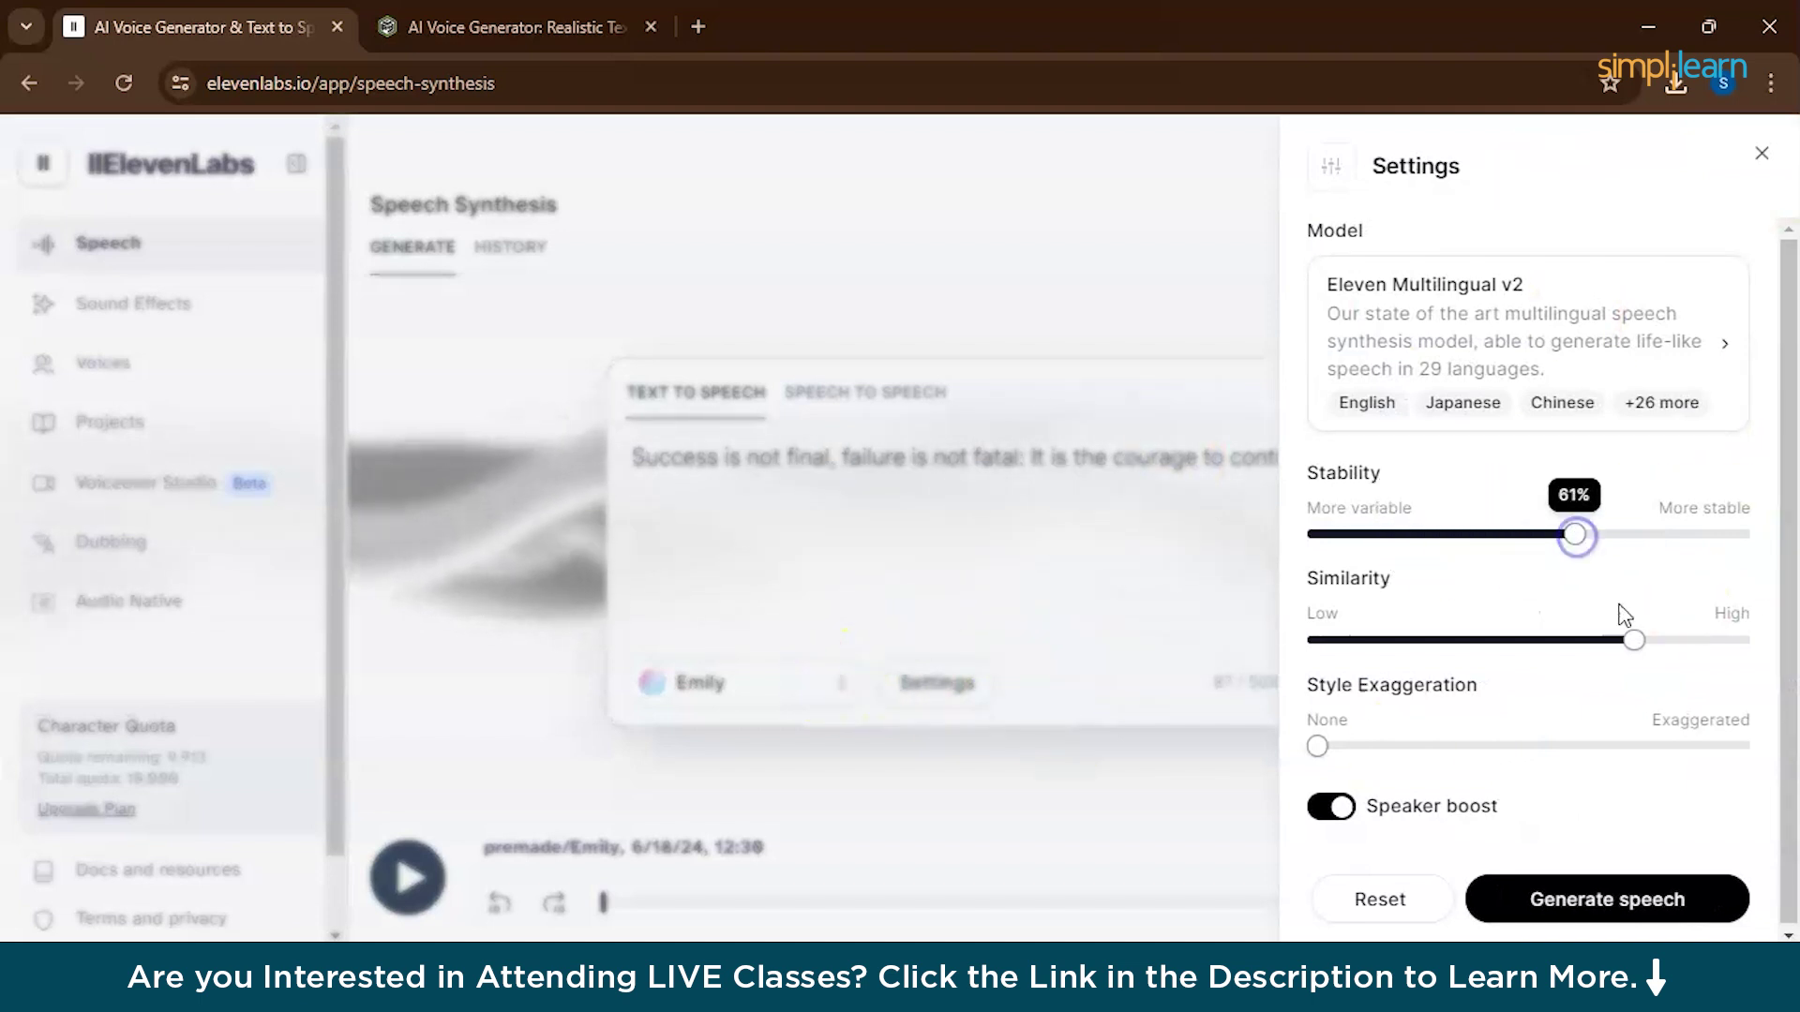
left_click(1117, 632)
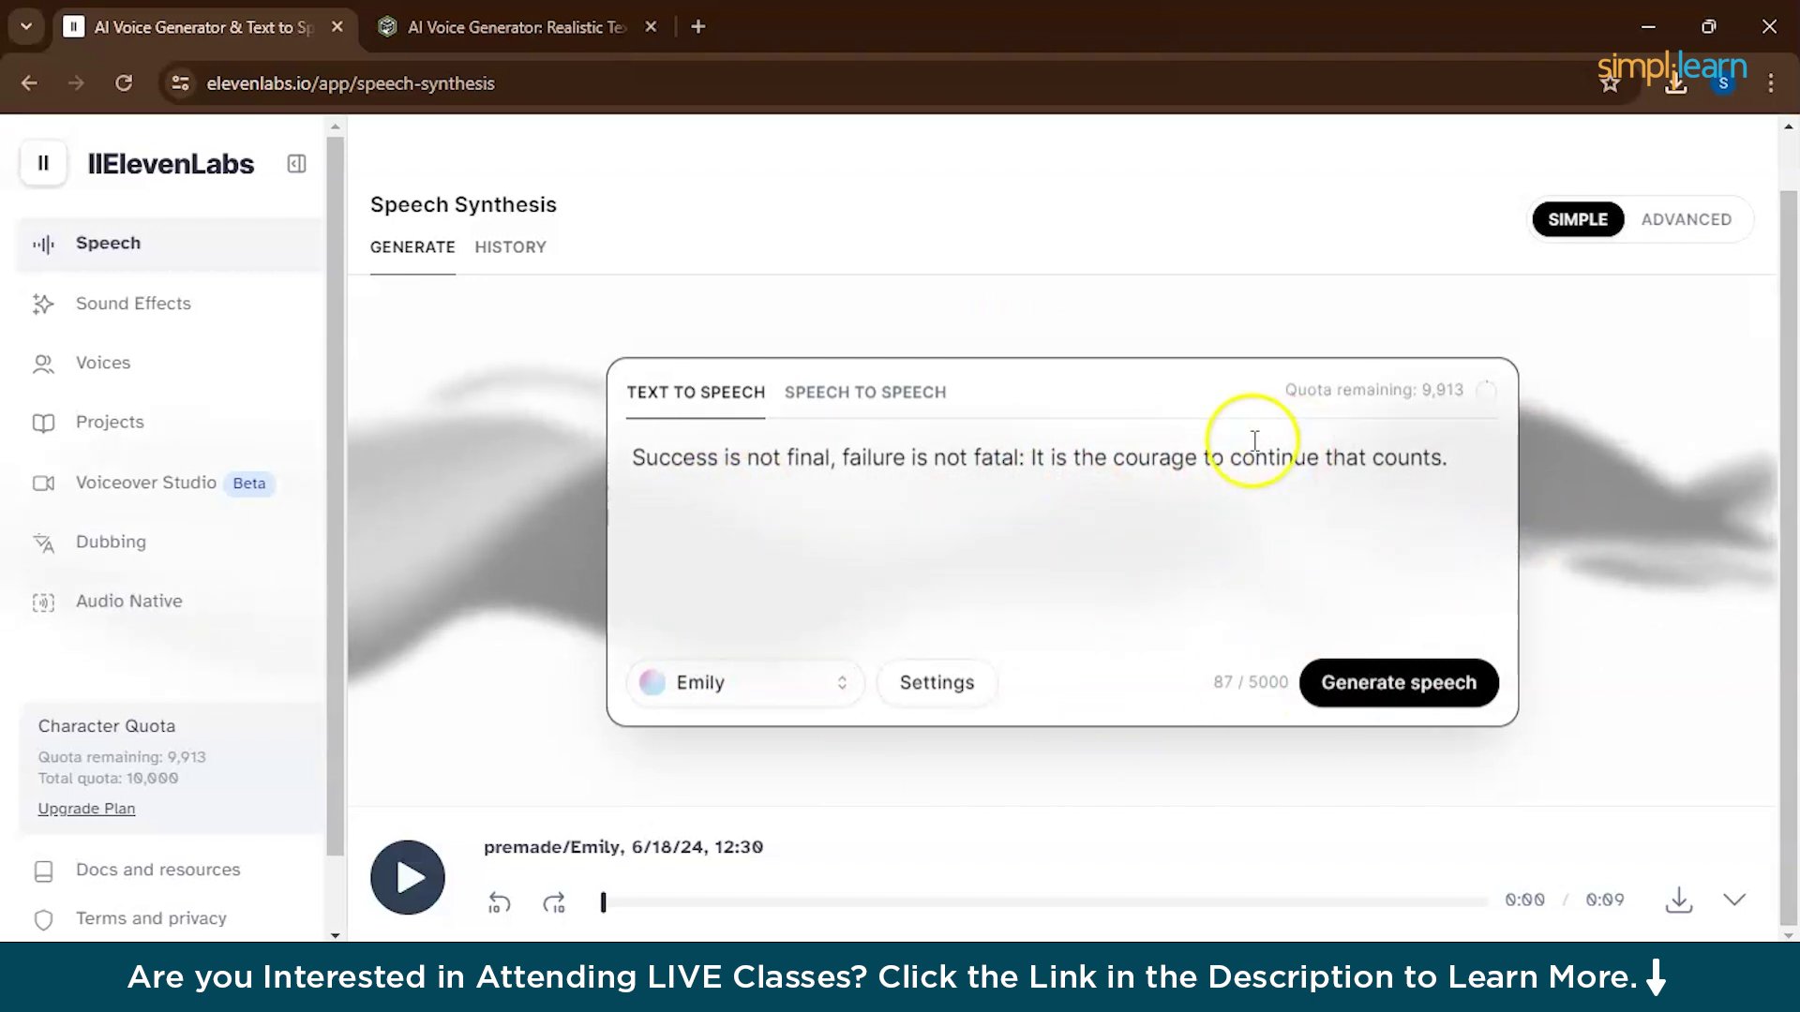
Upload the WhatsApp audio recording in Speech to Speech and generate it in Emily's voice.
left_click(865, 392)
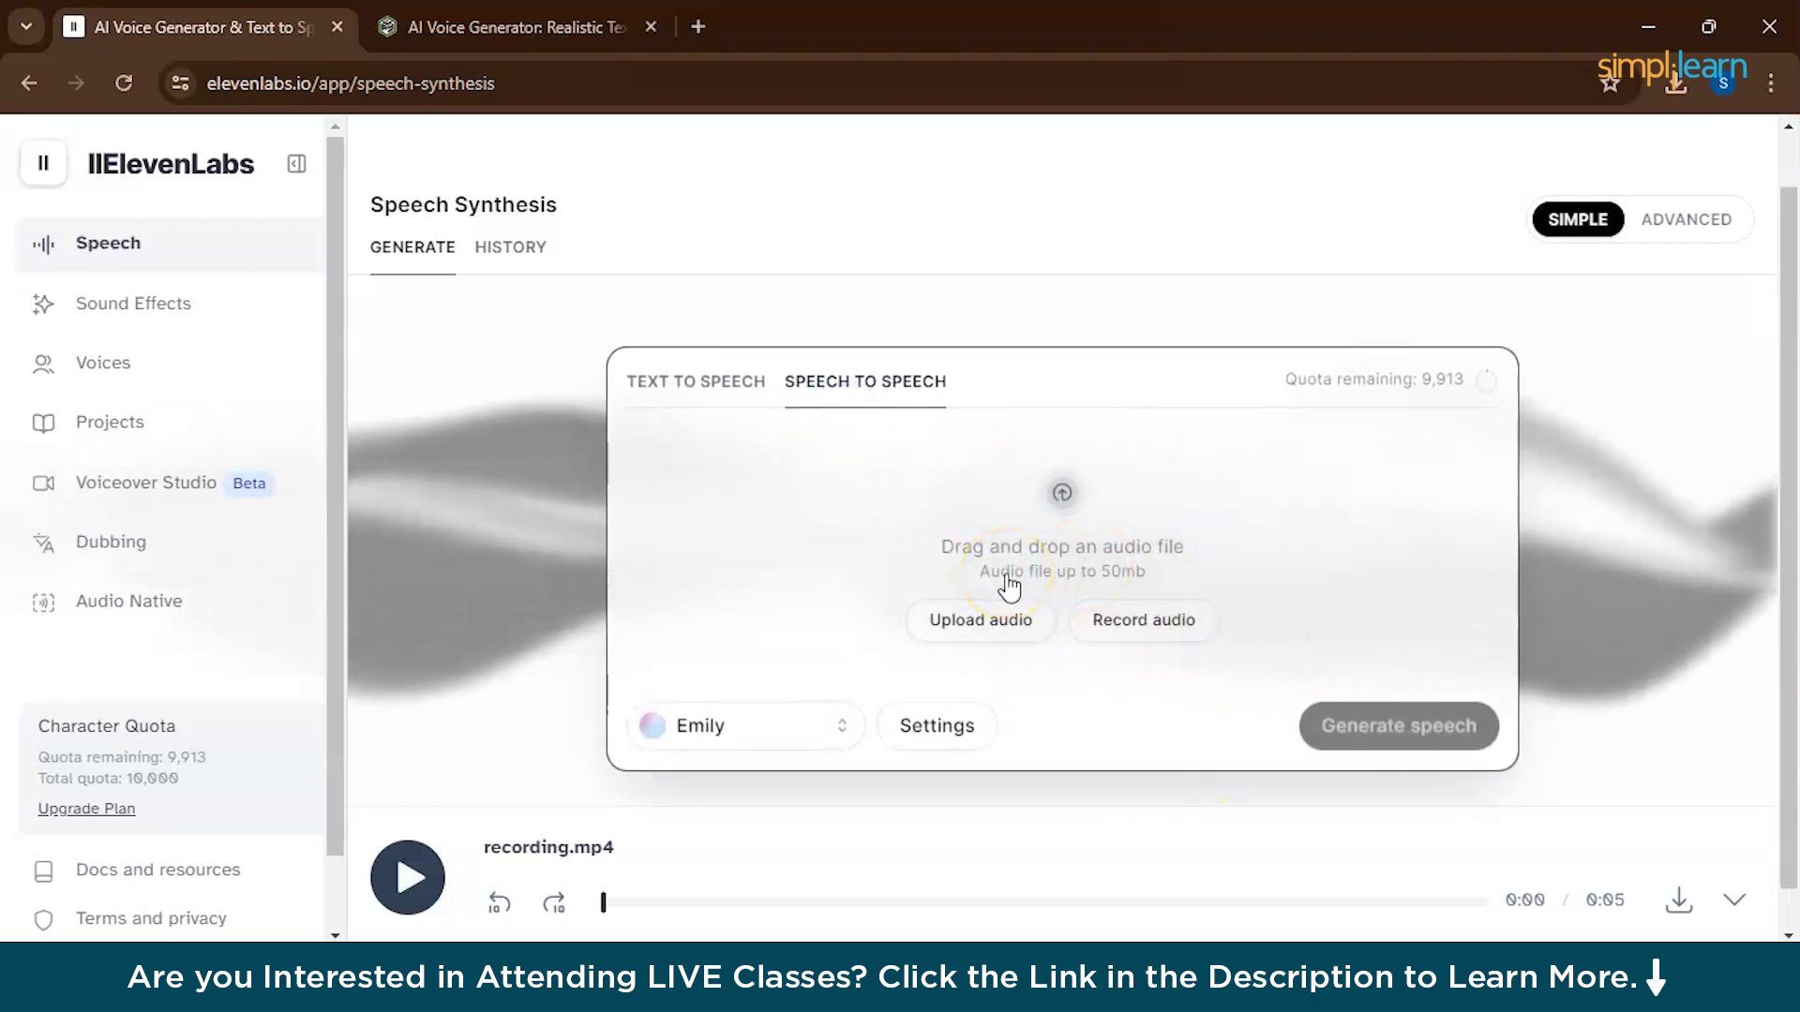
left_click(1008, 623)
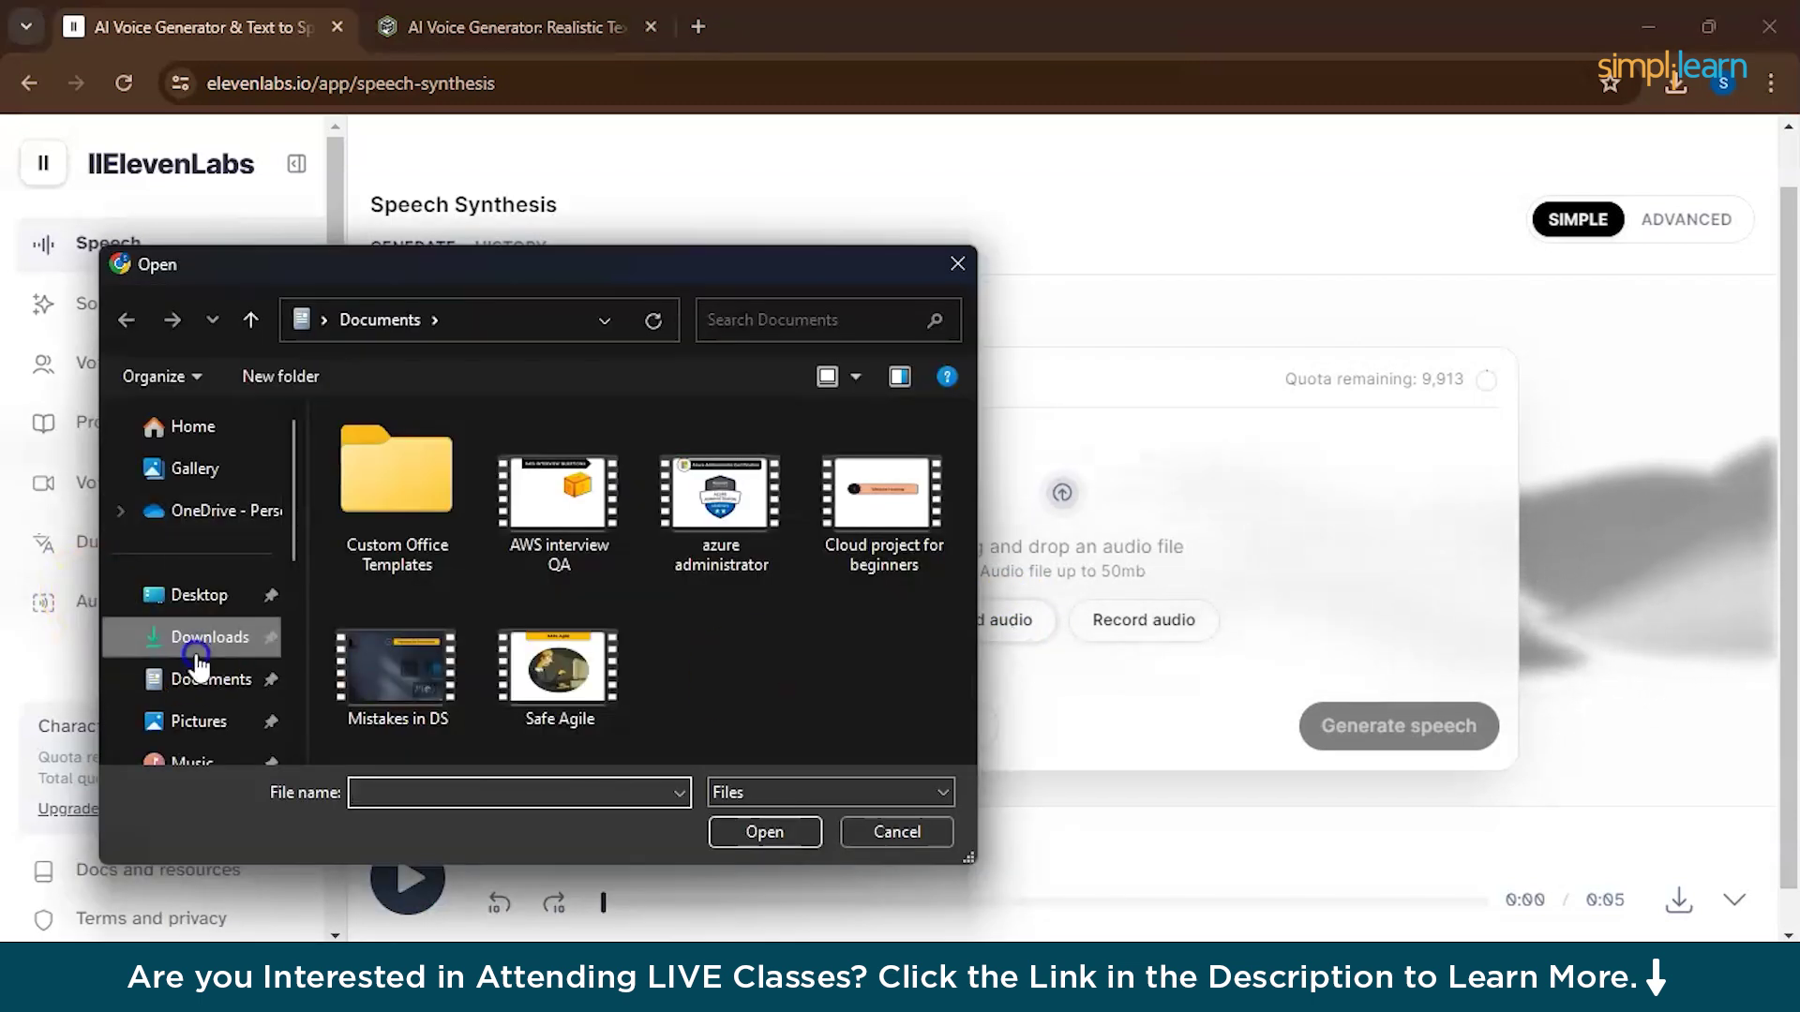
left_click(197, 658)
left_click(1406, 567)
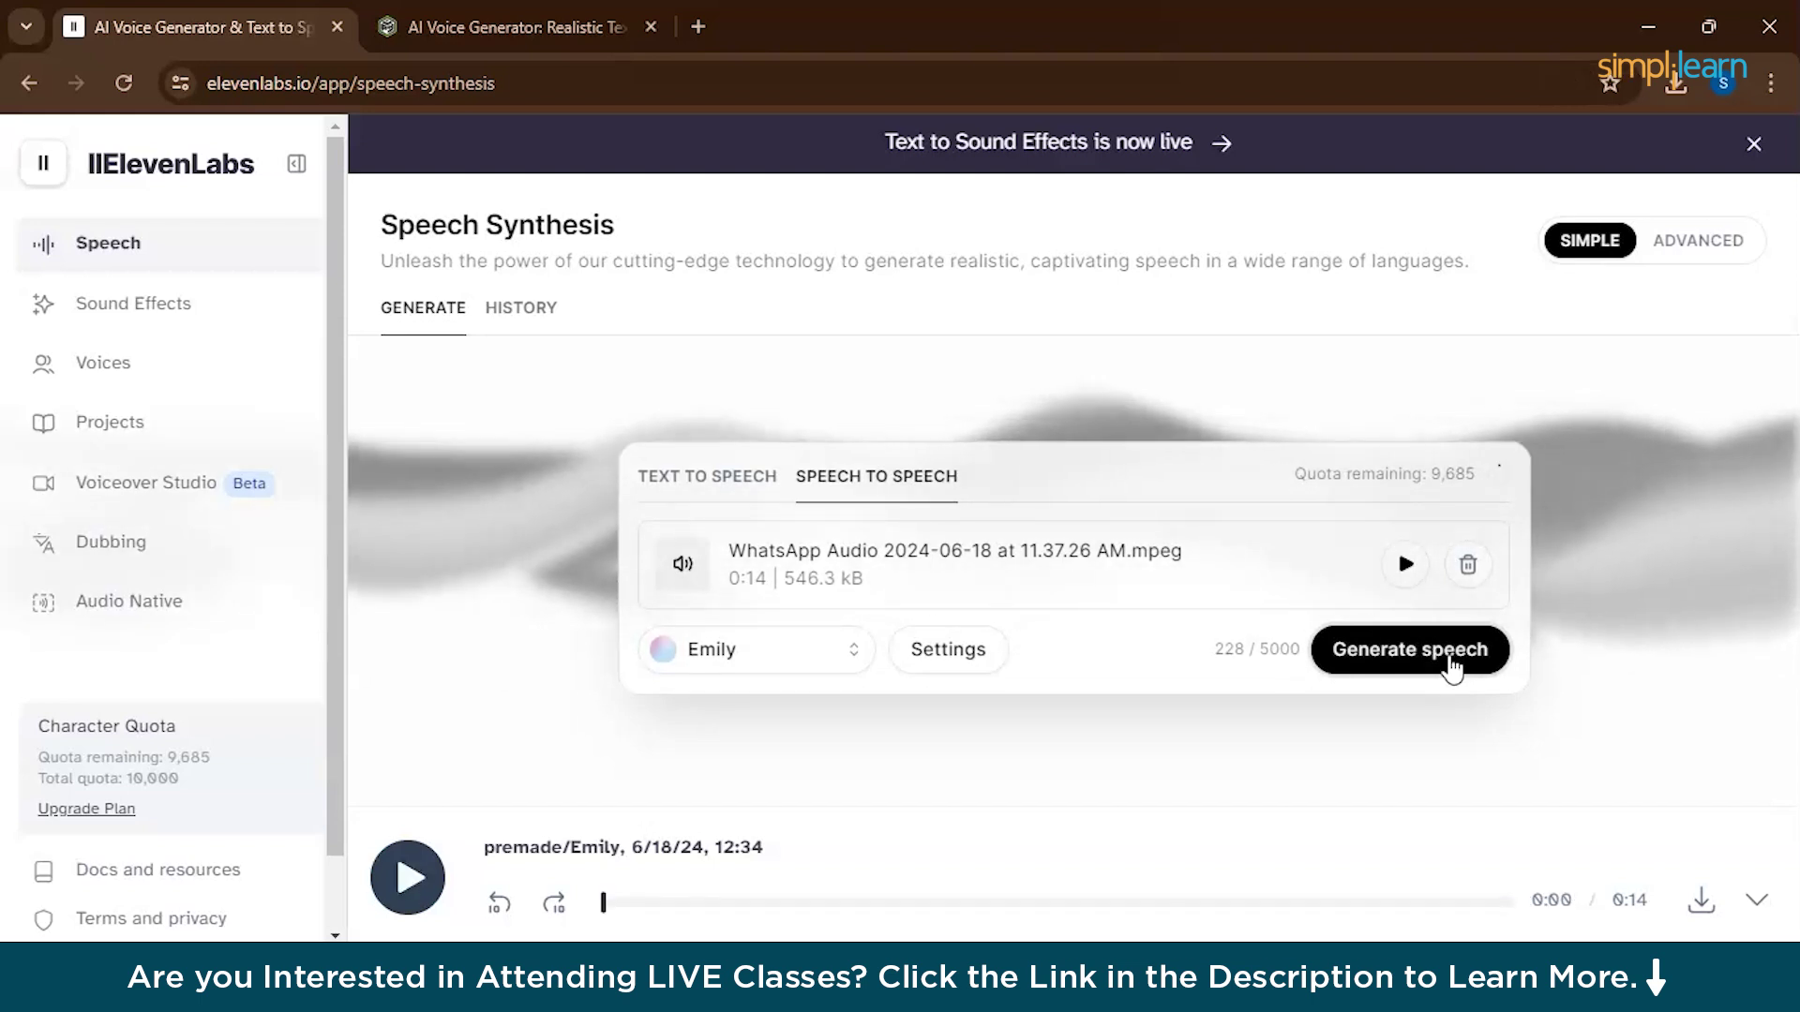
left_click(1482, 407)
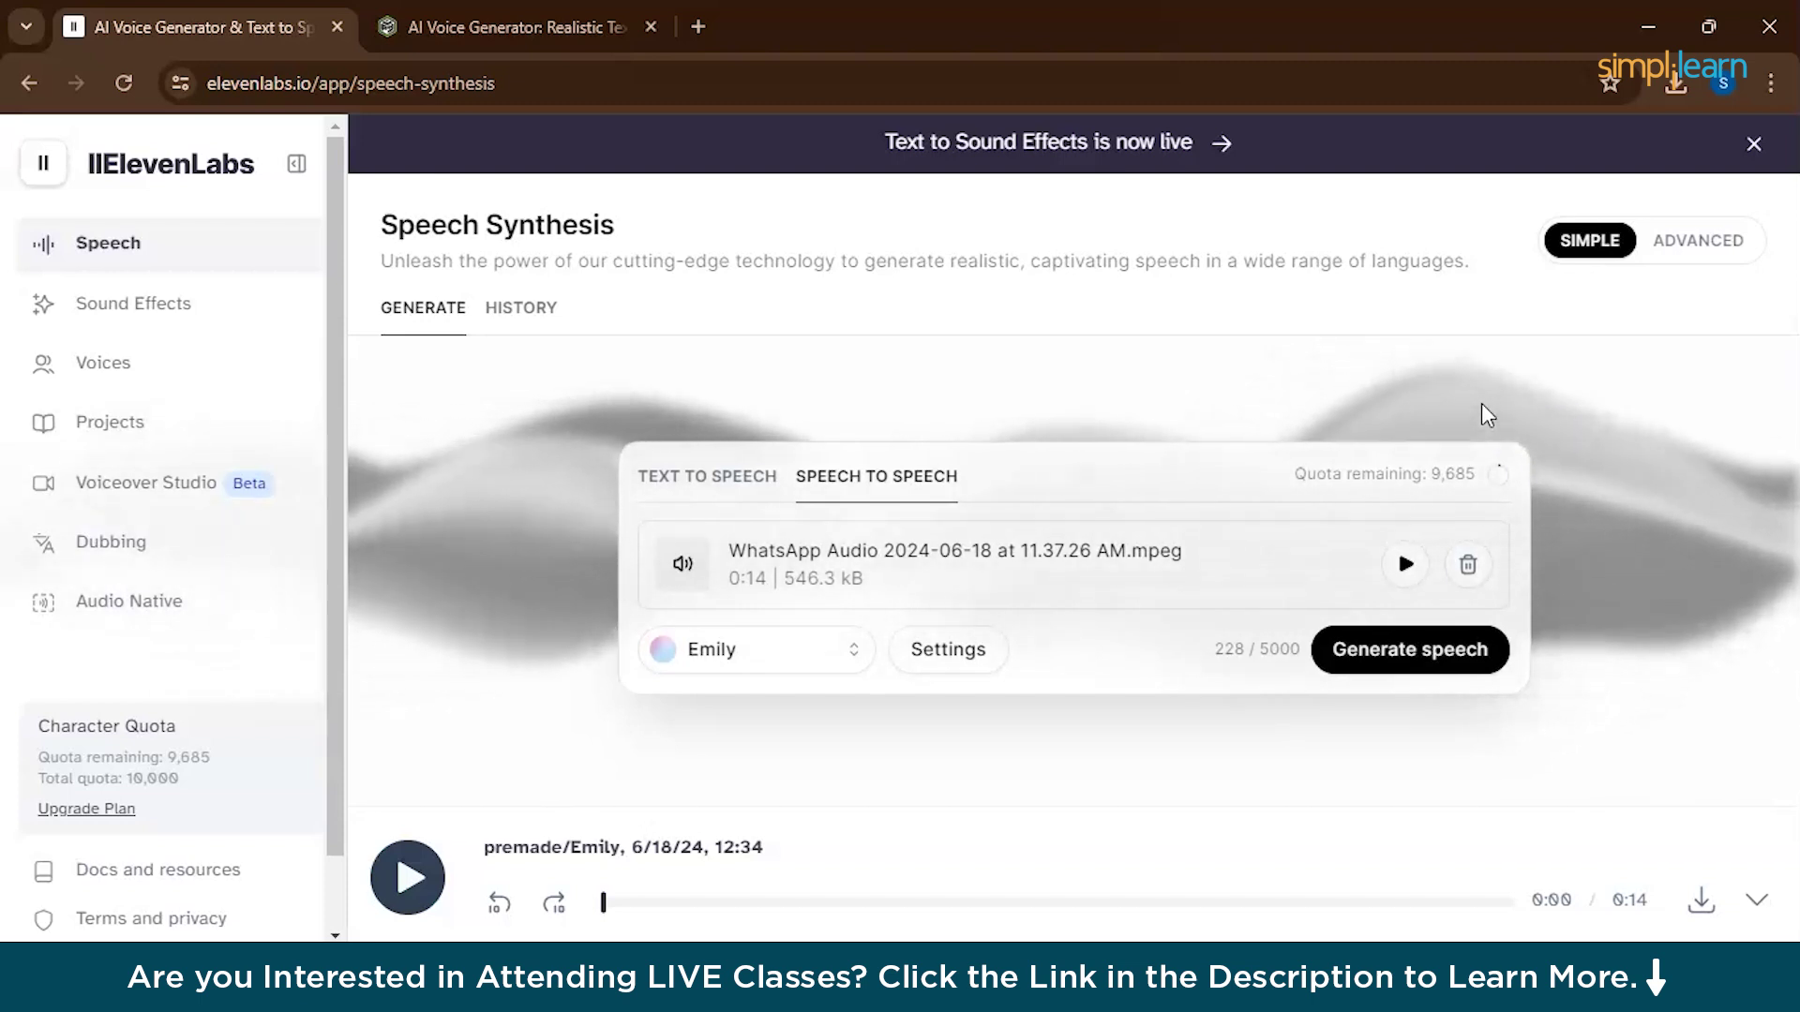
Go to the Voices page and start a new Voice Design.
left_click(708, 475)
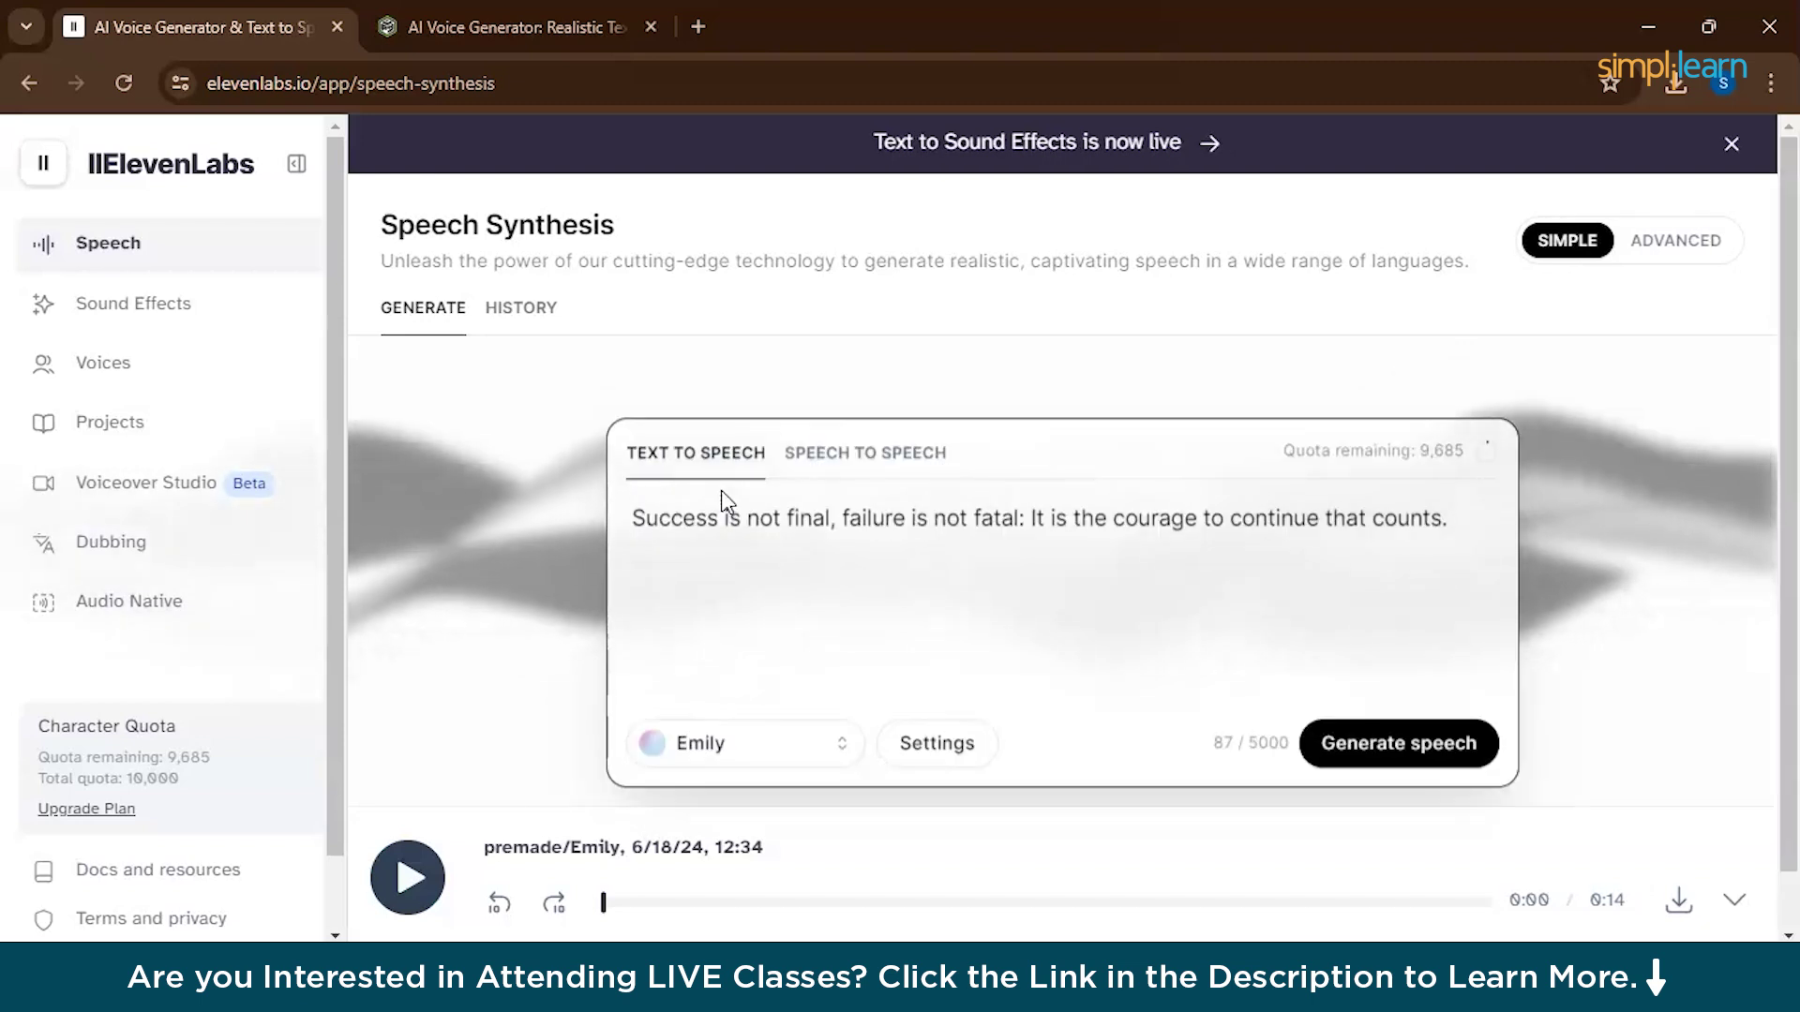
left_click(746, 468)
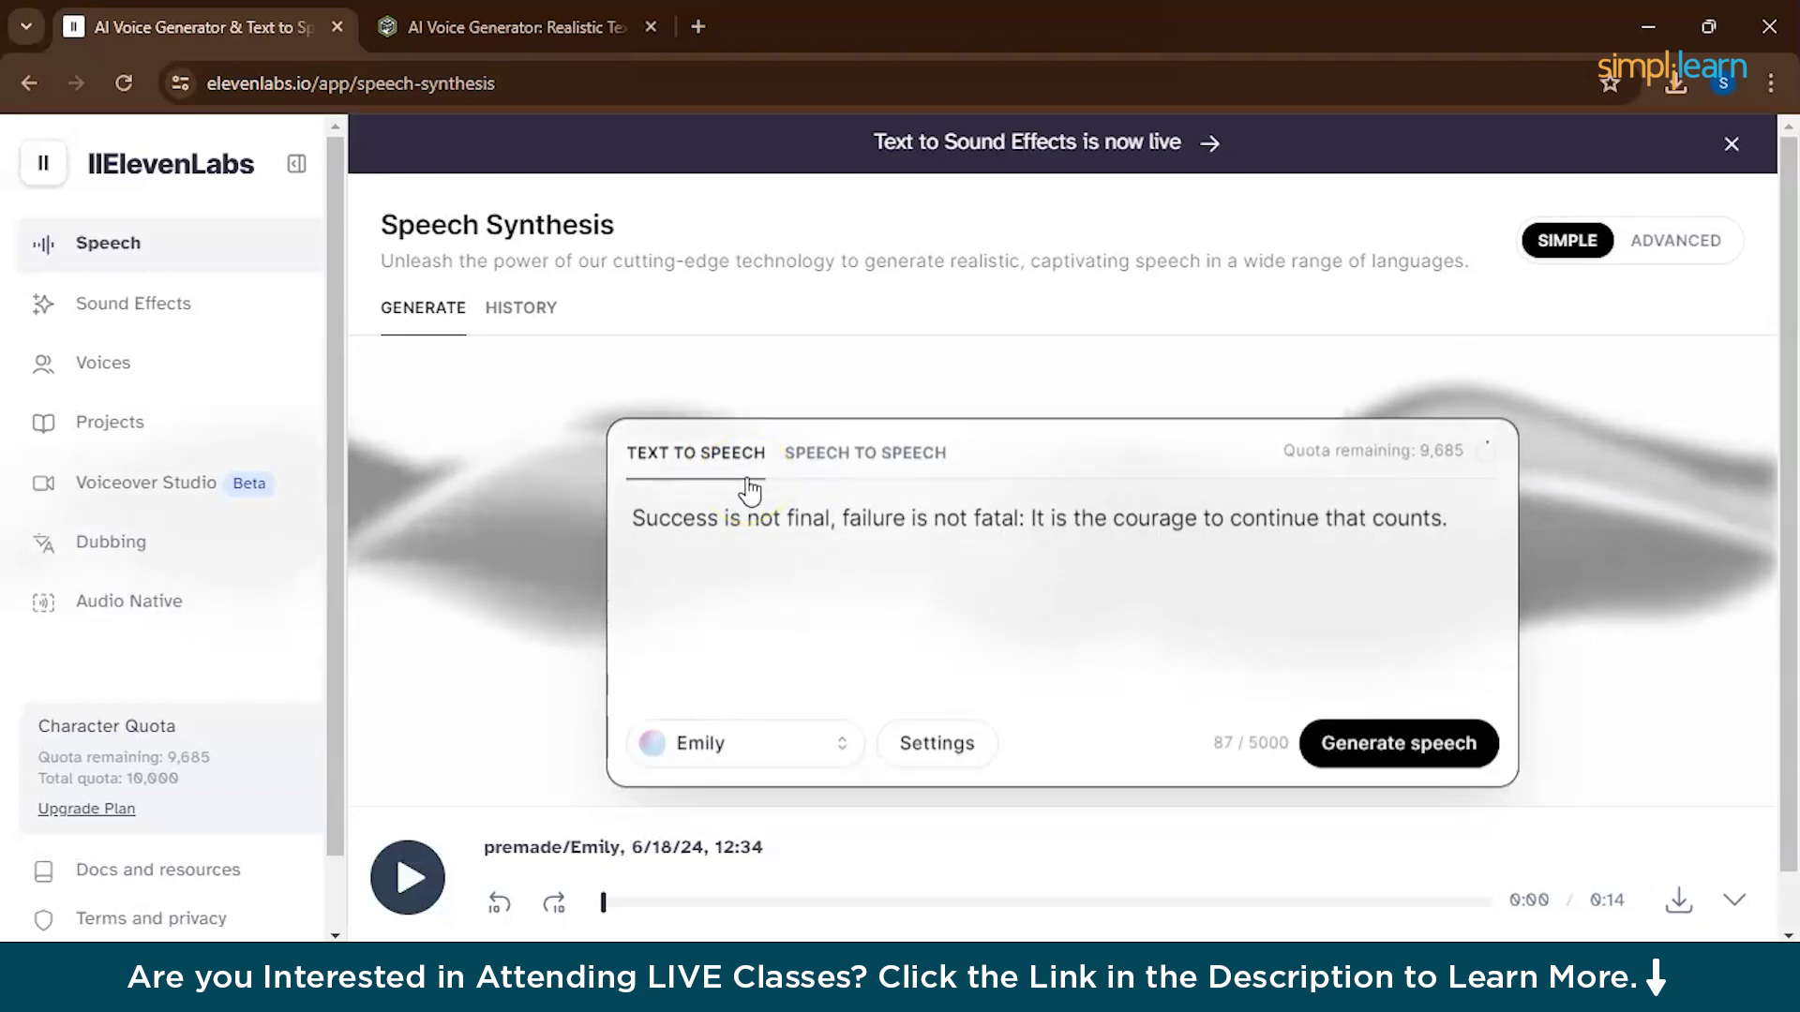
left_click(102, 368)
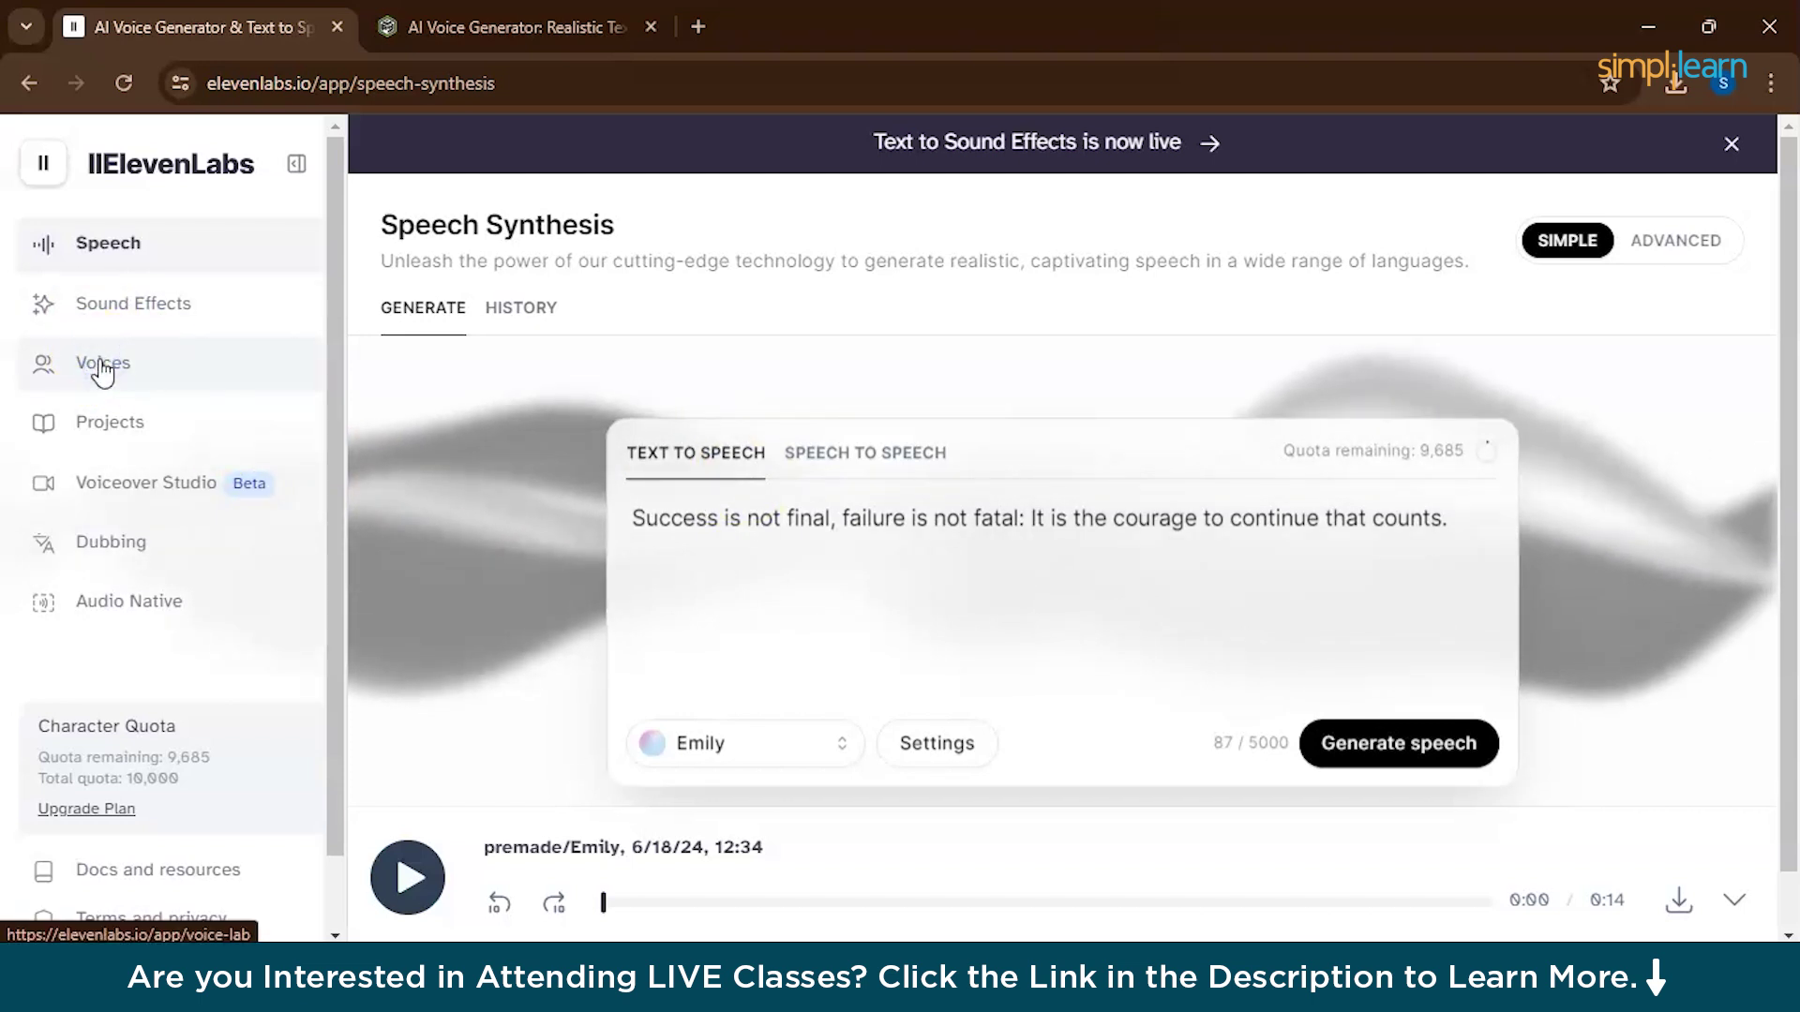
left_click(101, 369)
left_click(648, 604)
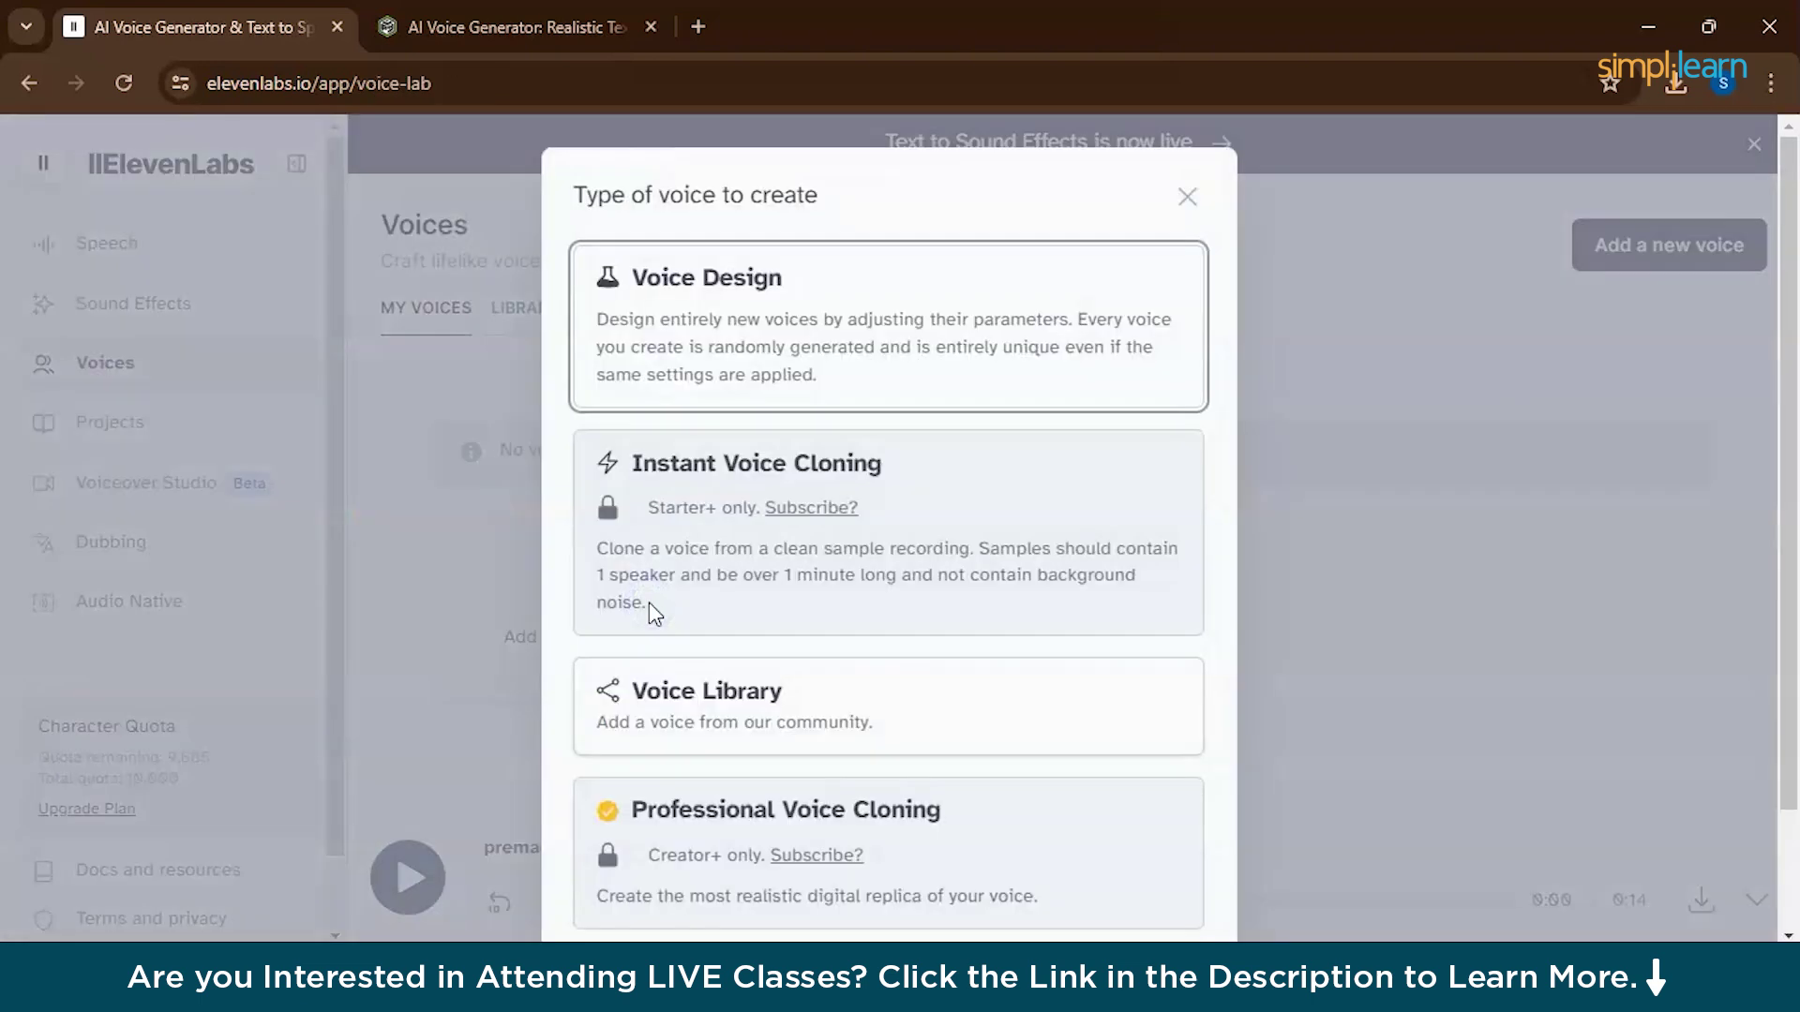
left_click(854, 305)
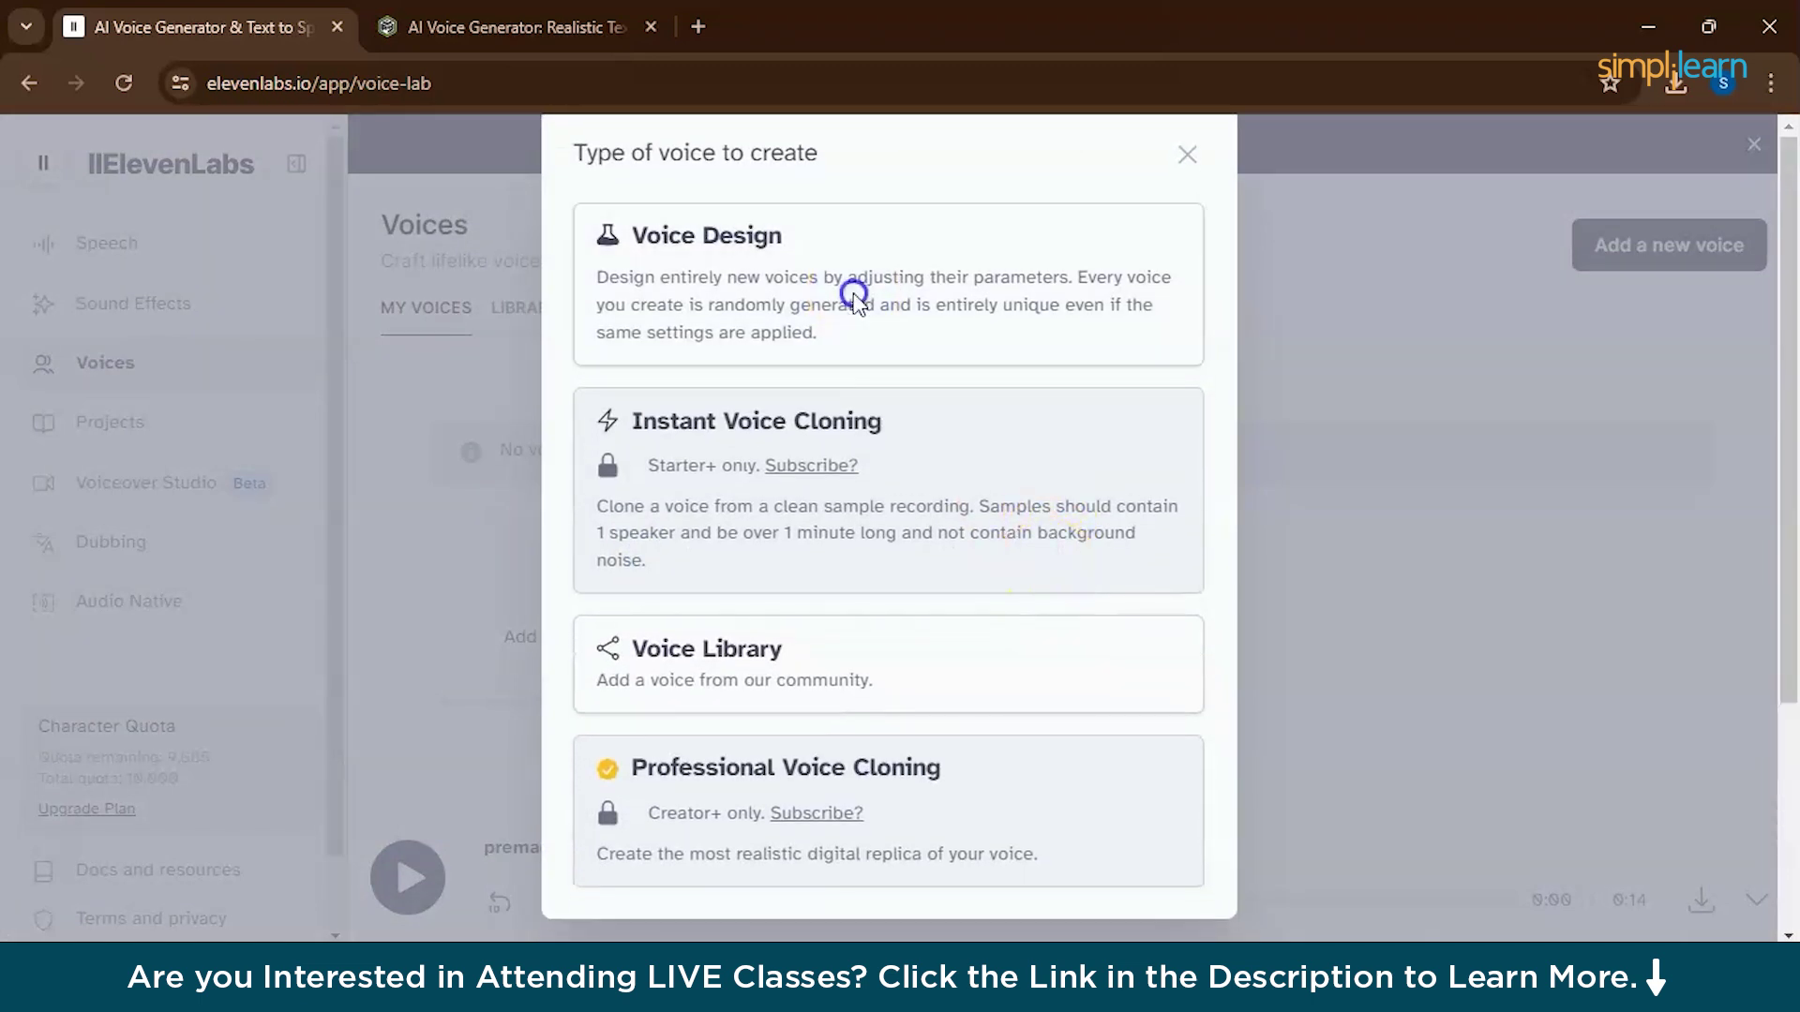
scroll(1249, 633, "down", 1)
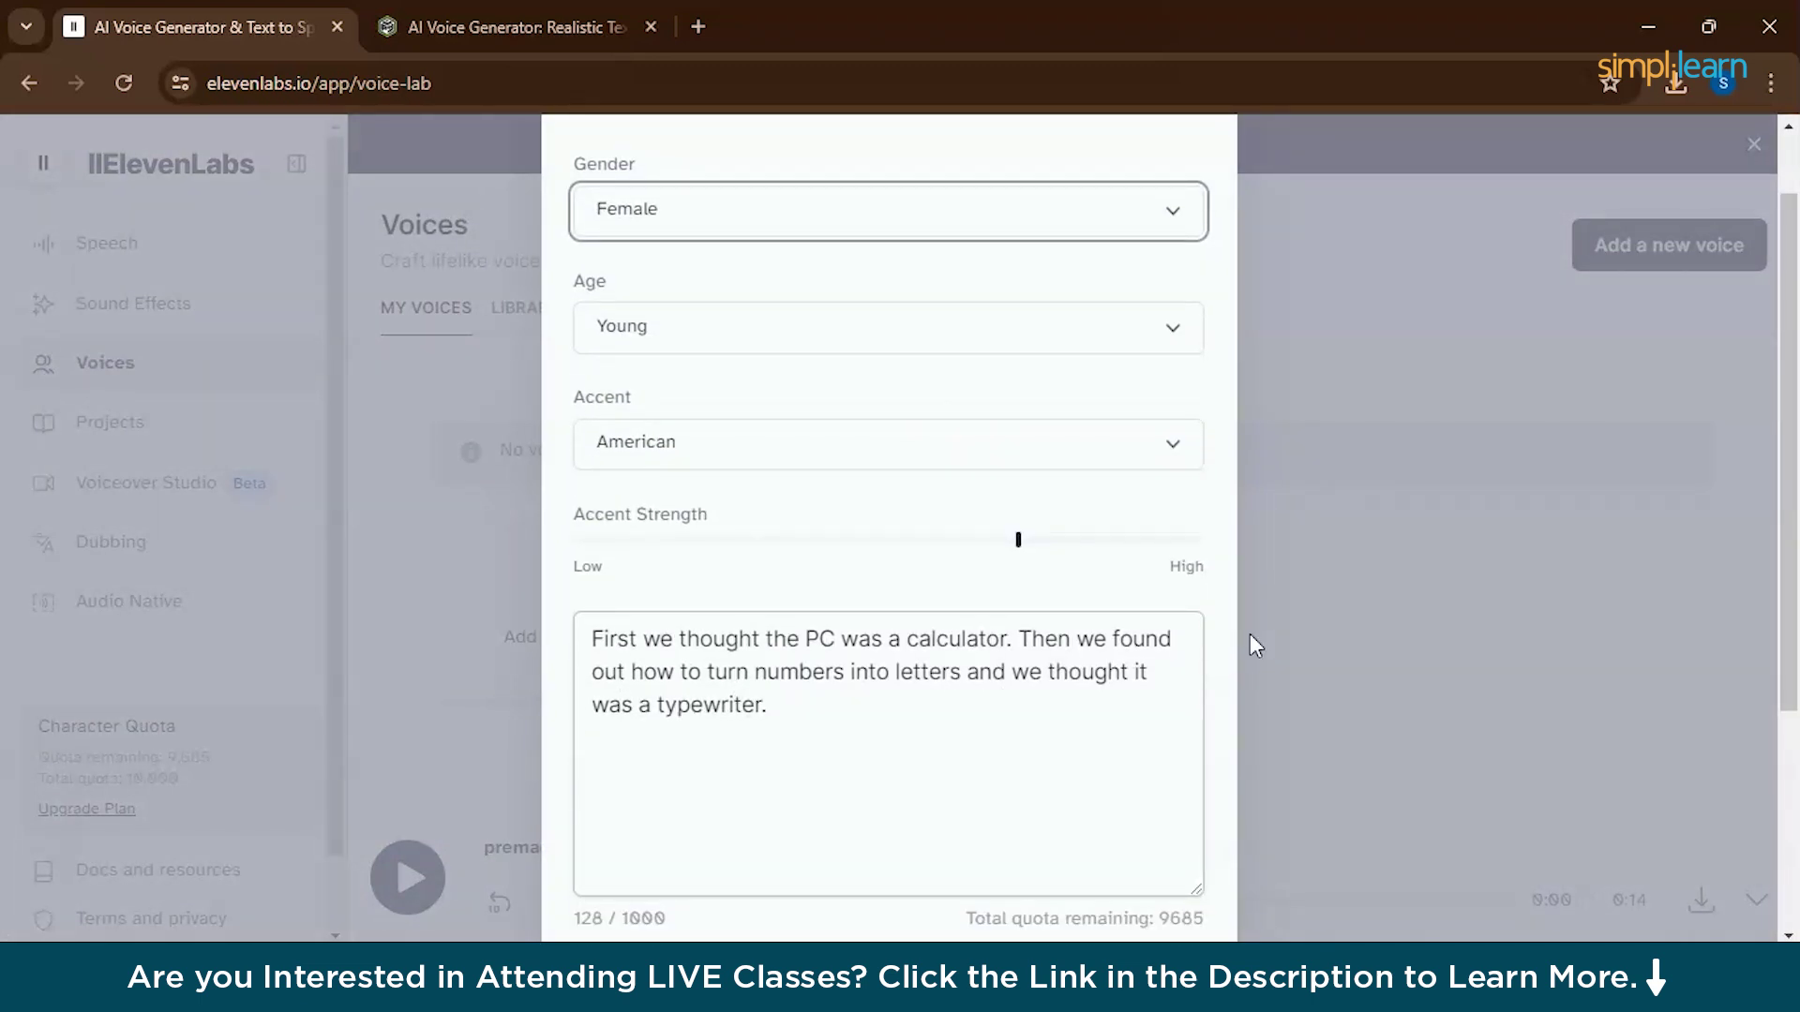
scroll(1250, 645, "up", 1)
Set the designed voice to Female, Old, British accent and generate a sample.
left_click(993, 304)
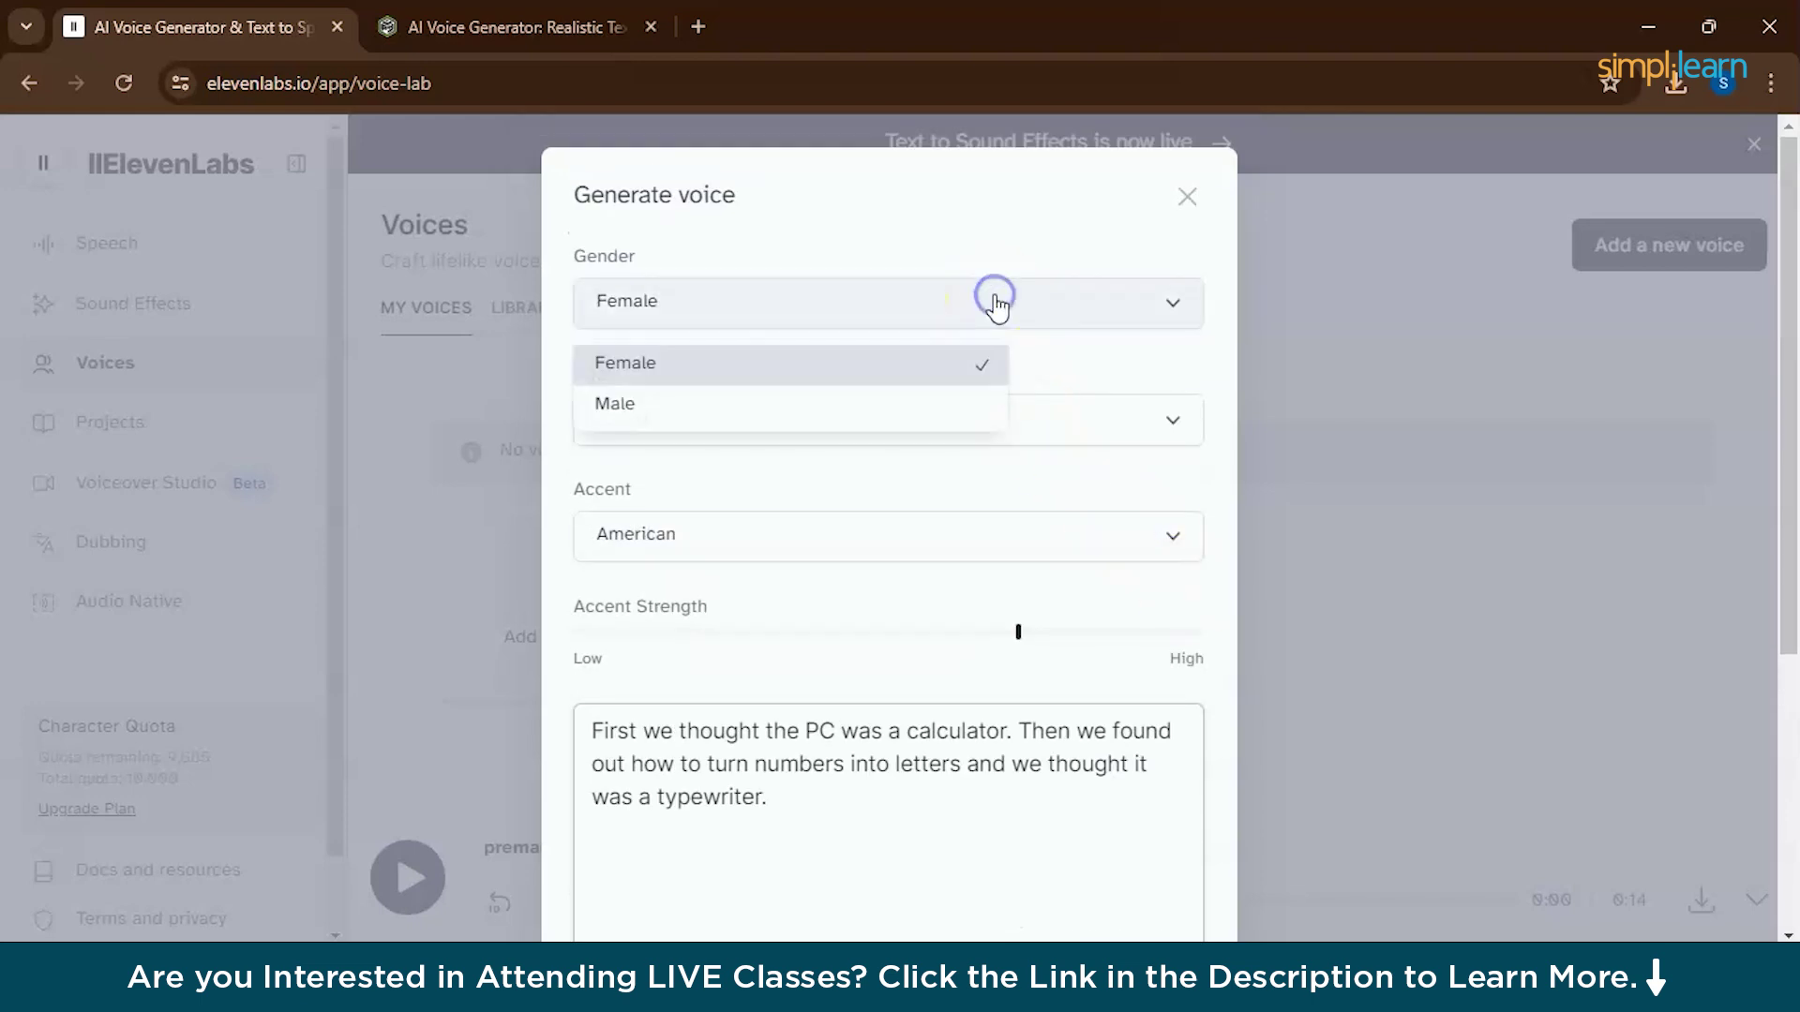
left_click(797, 419)
left_click(791, 322)
left_click(781, 359)
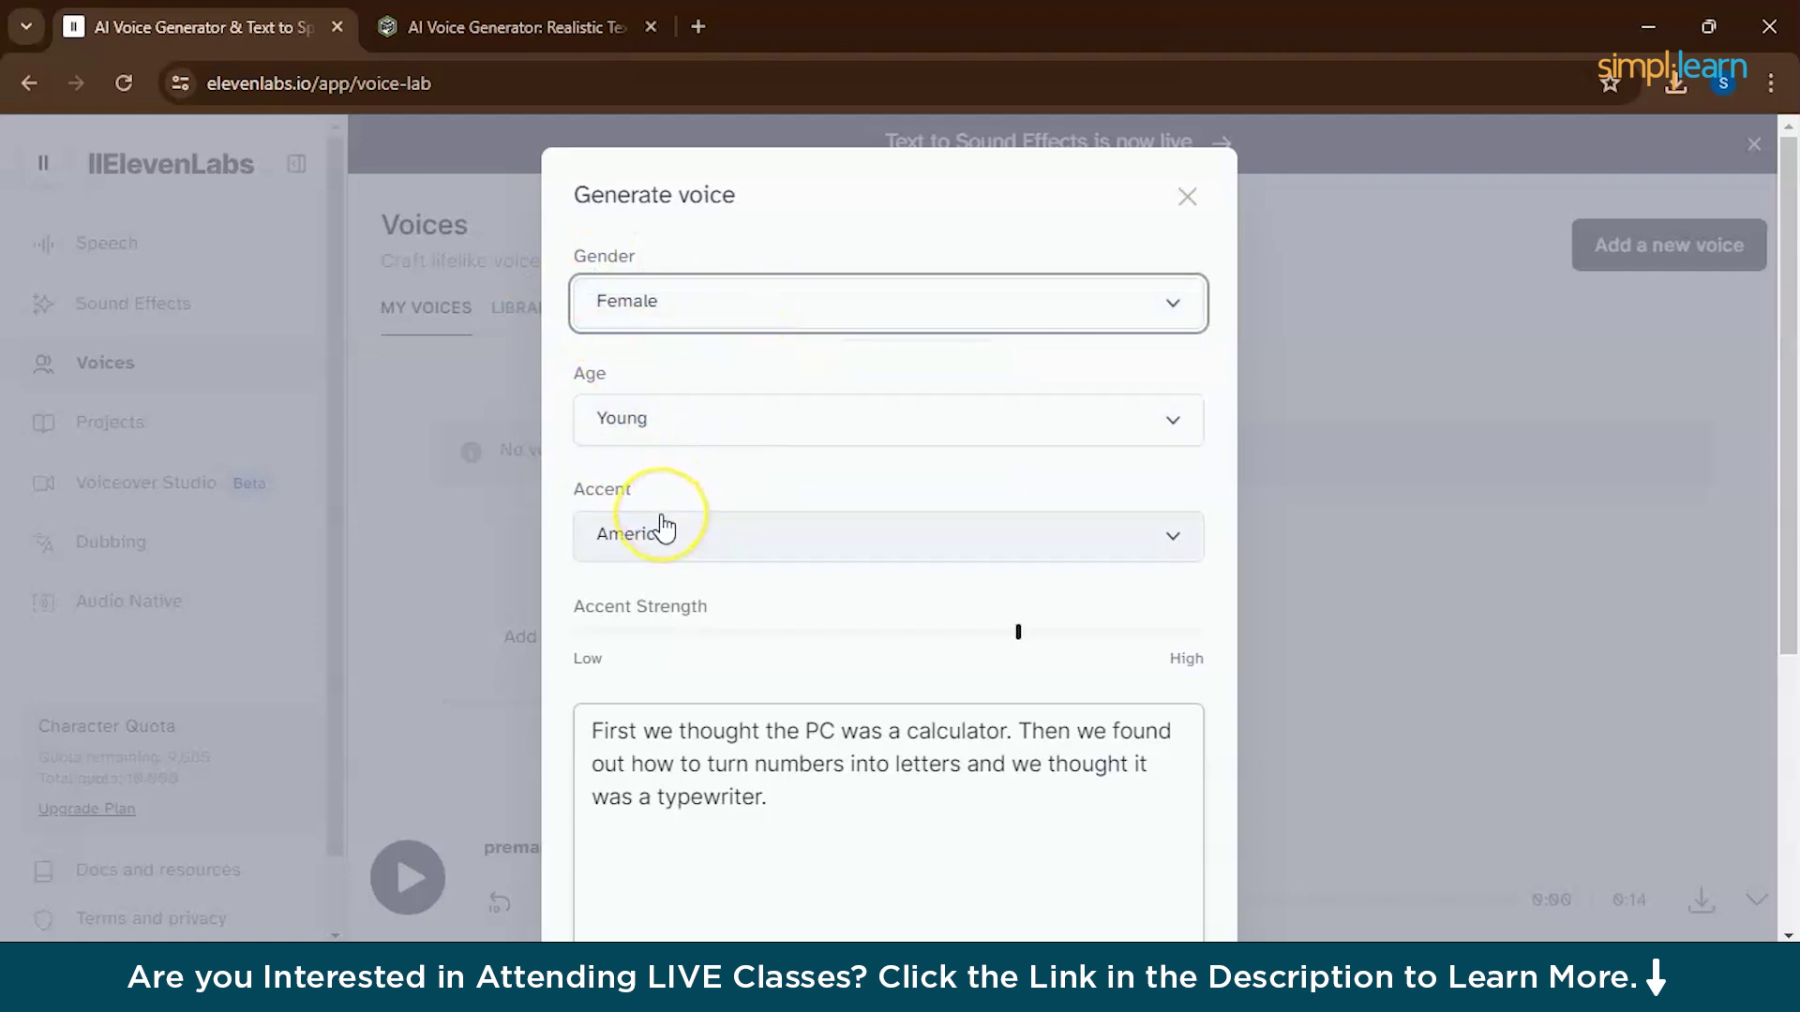
left_click(708, 426)
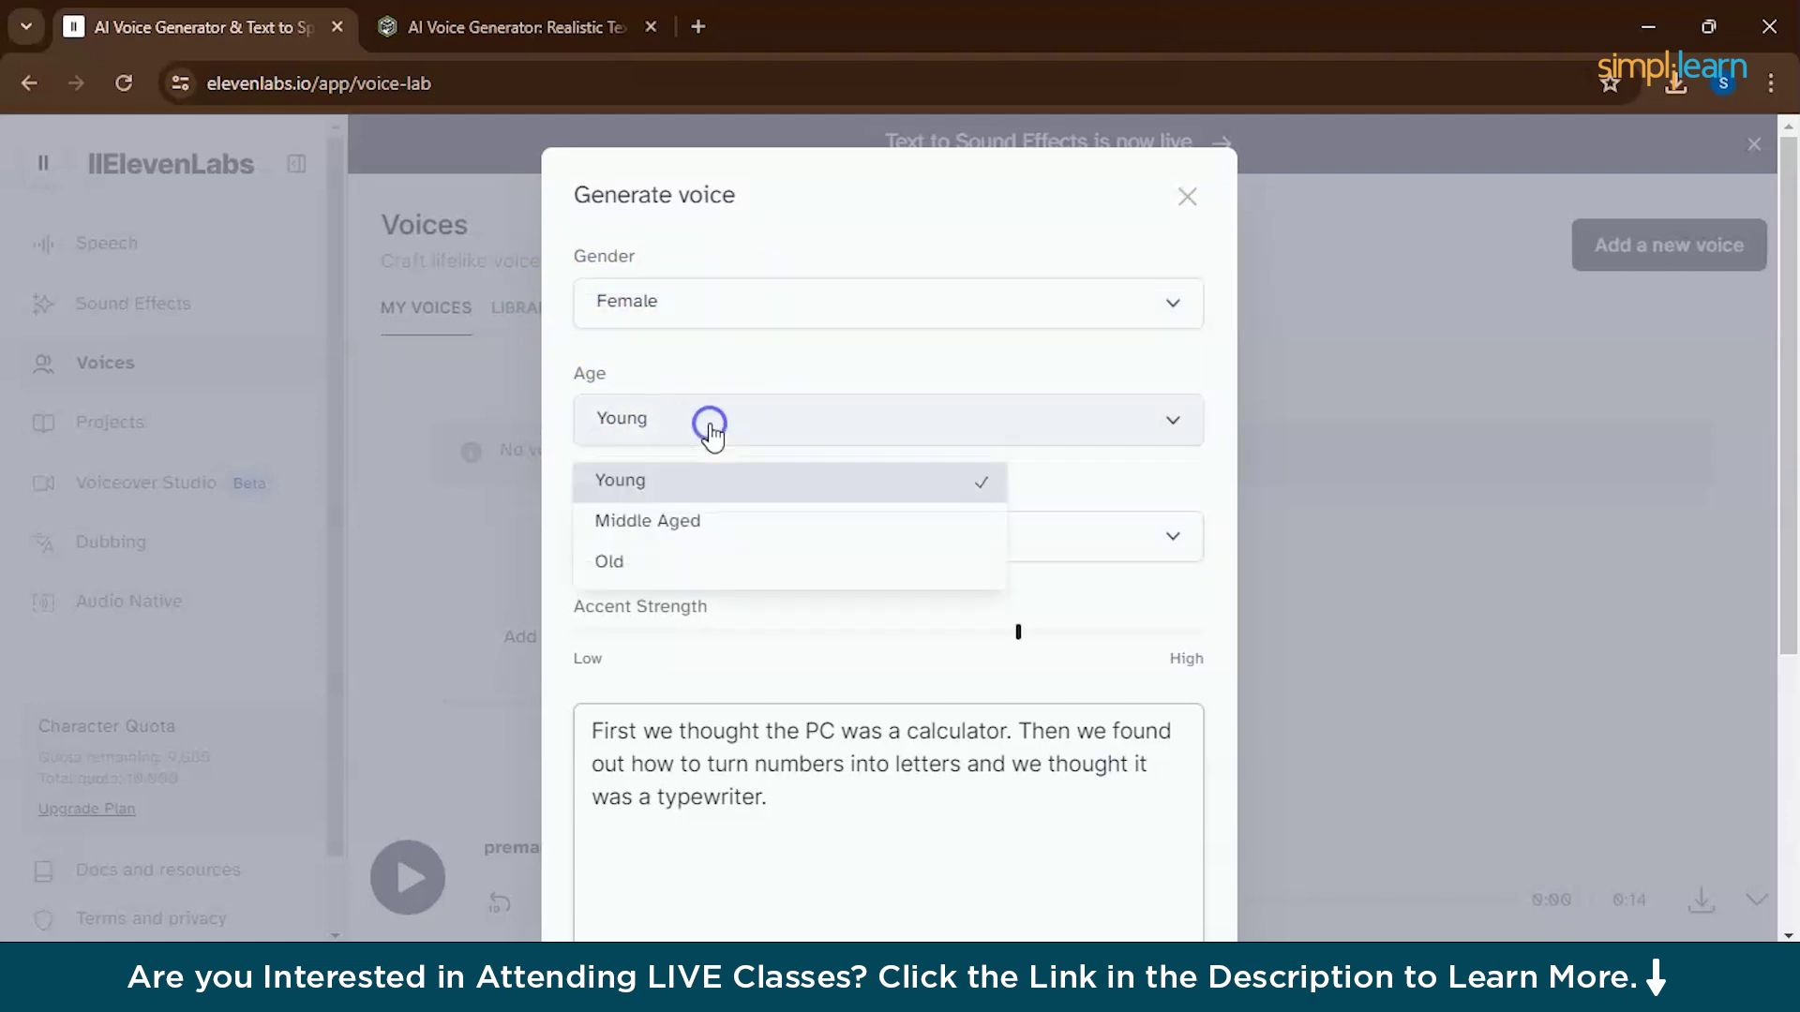
left_click(692, 564)
left_click(691, 564)
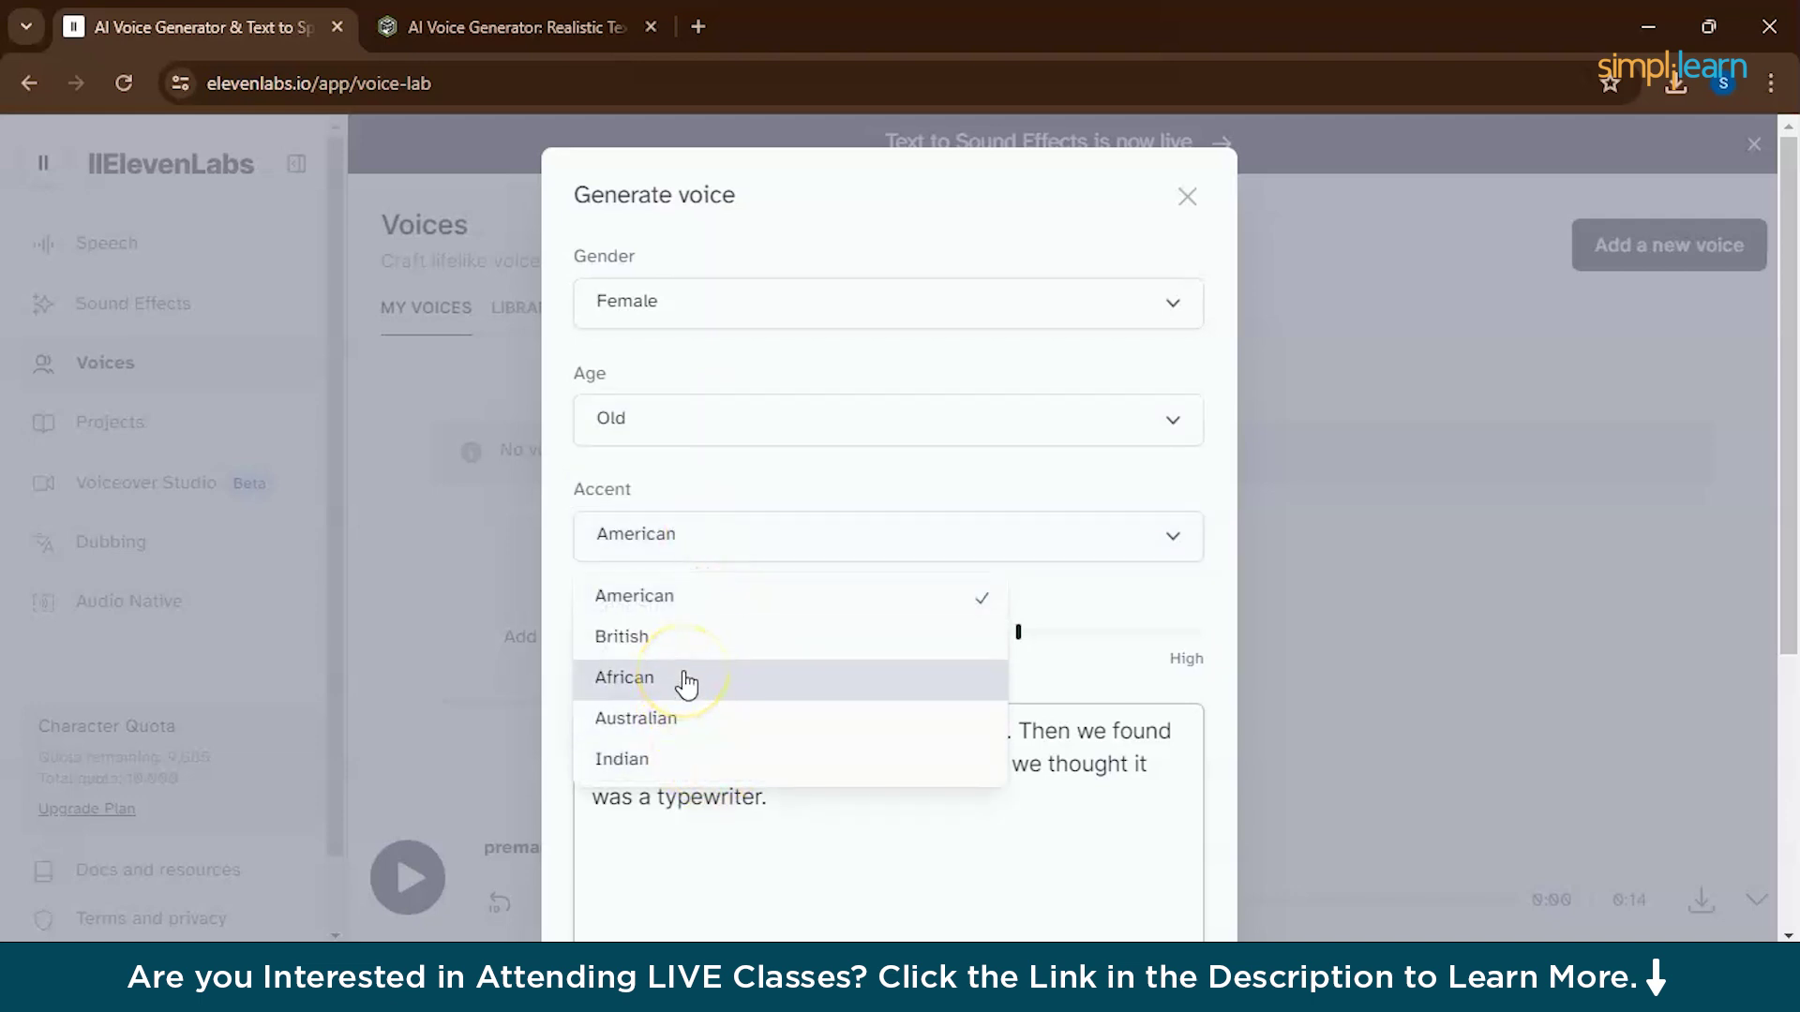
left_click(683, 642)
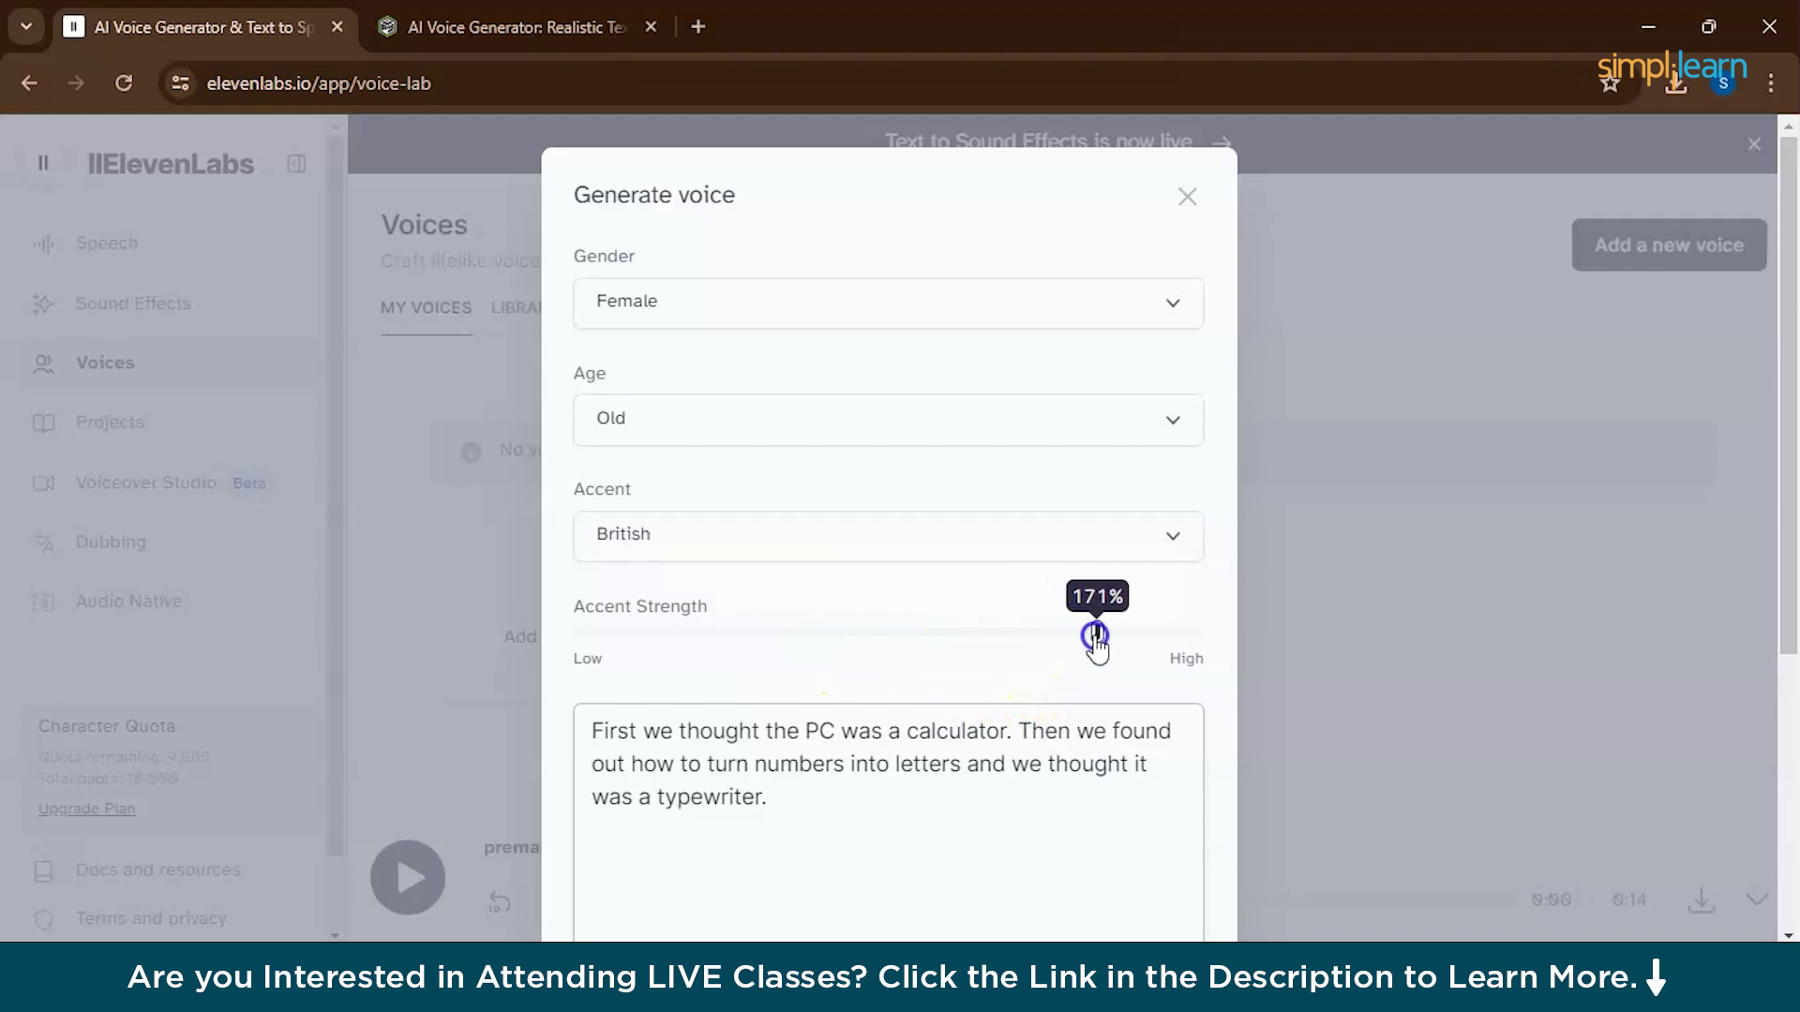
scroll(1158, 745, "down", 3)
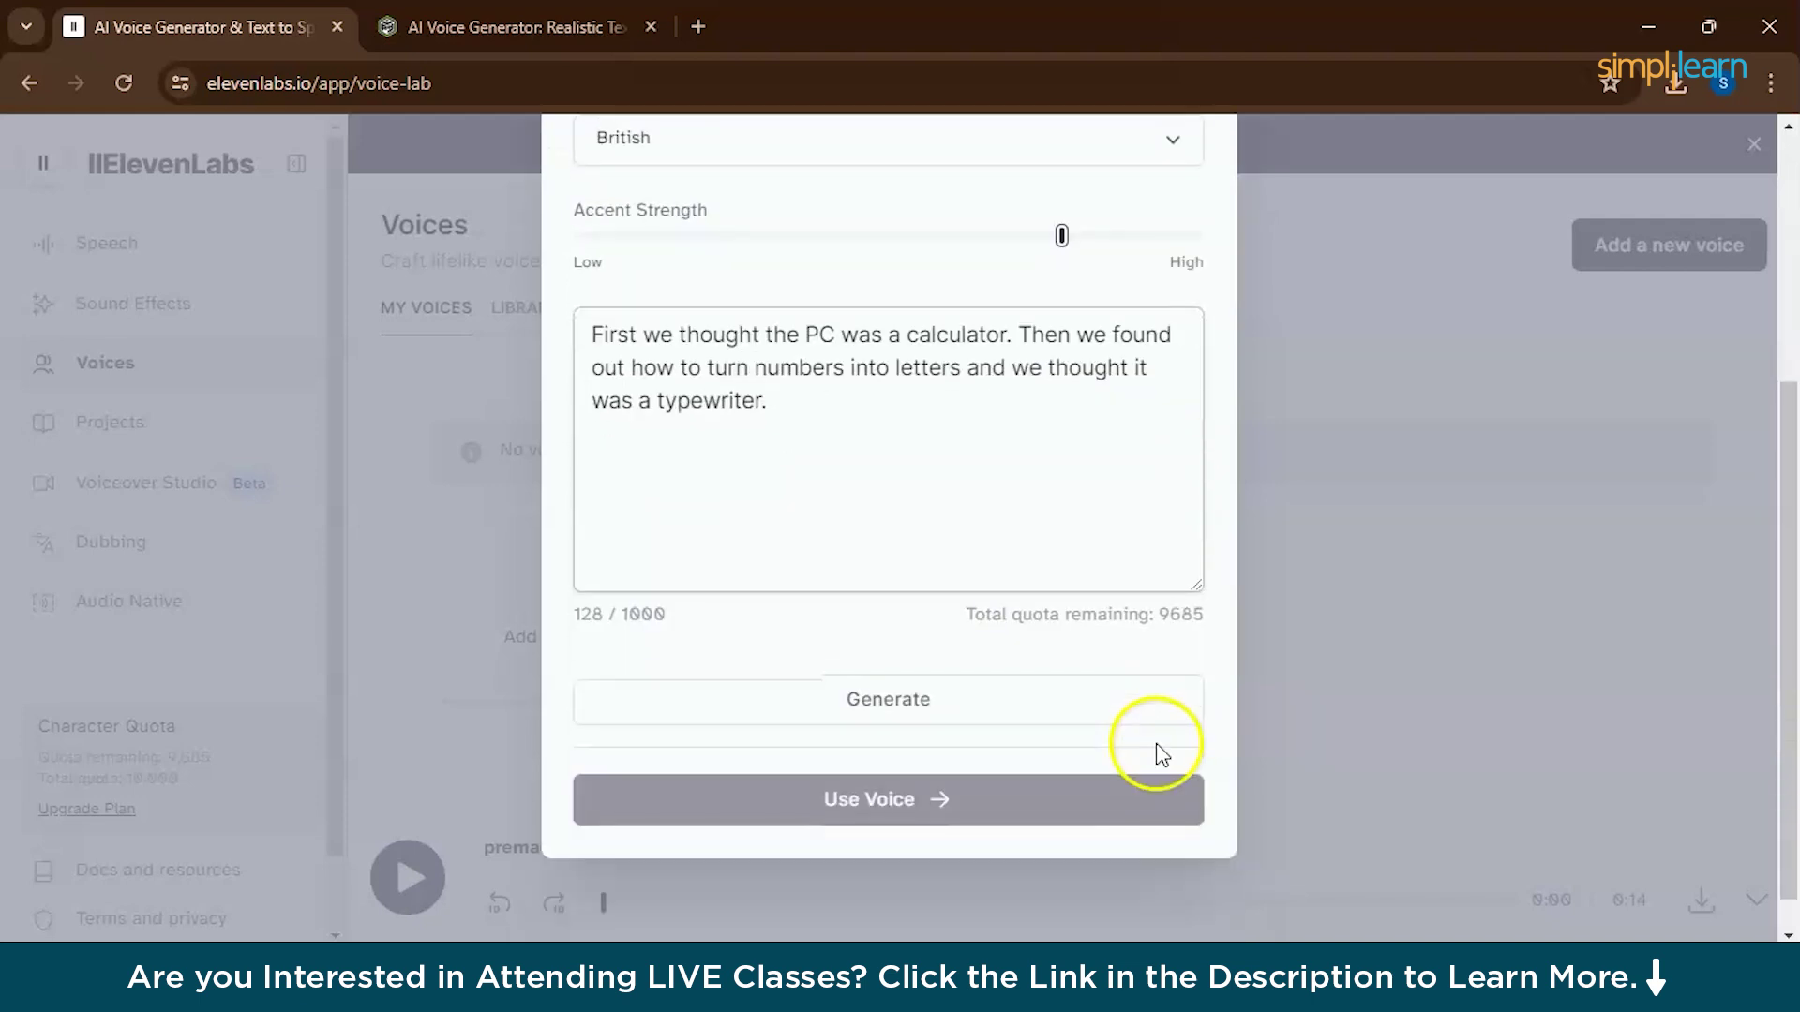
left_click(821, 720)
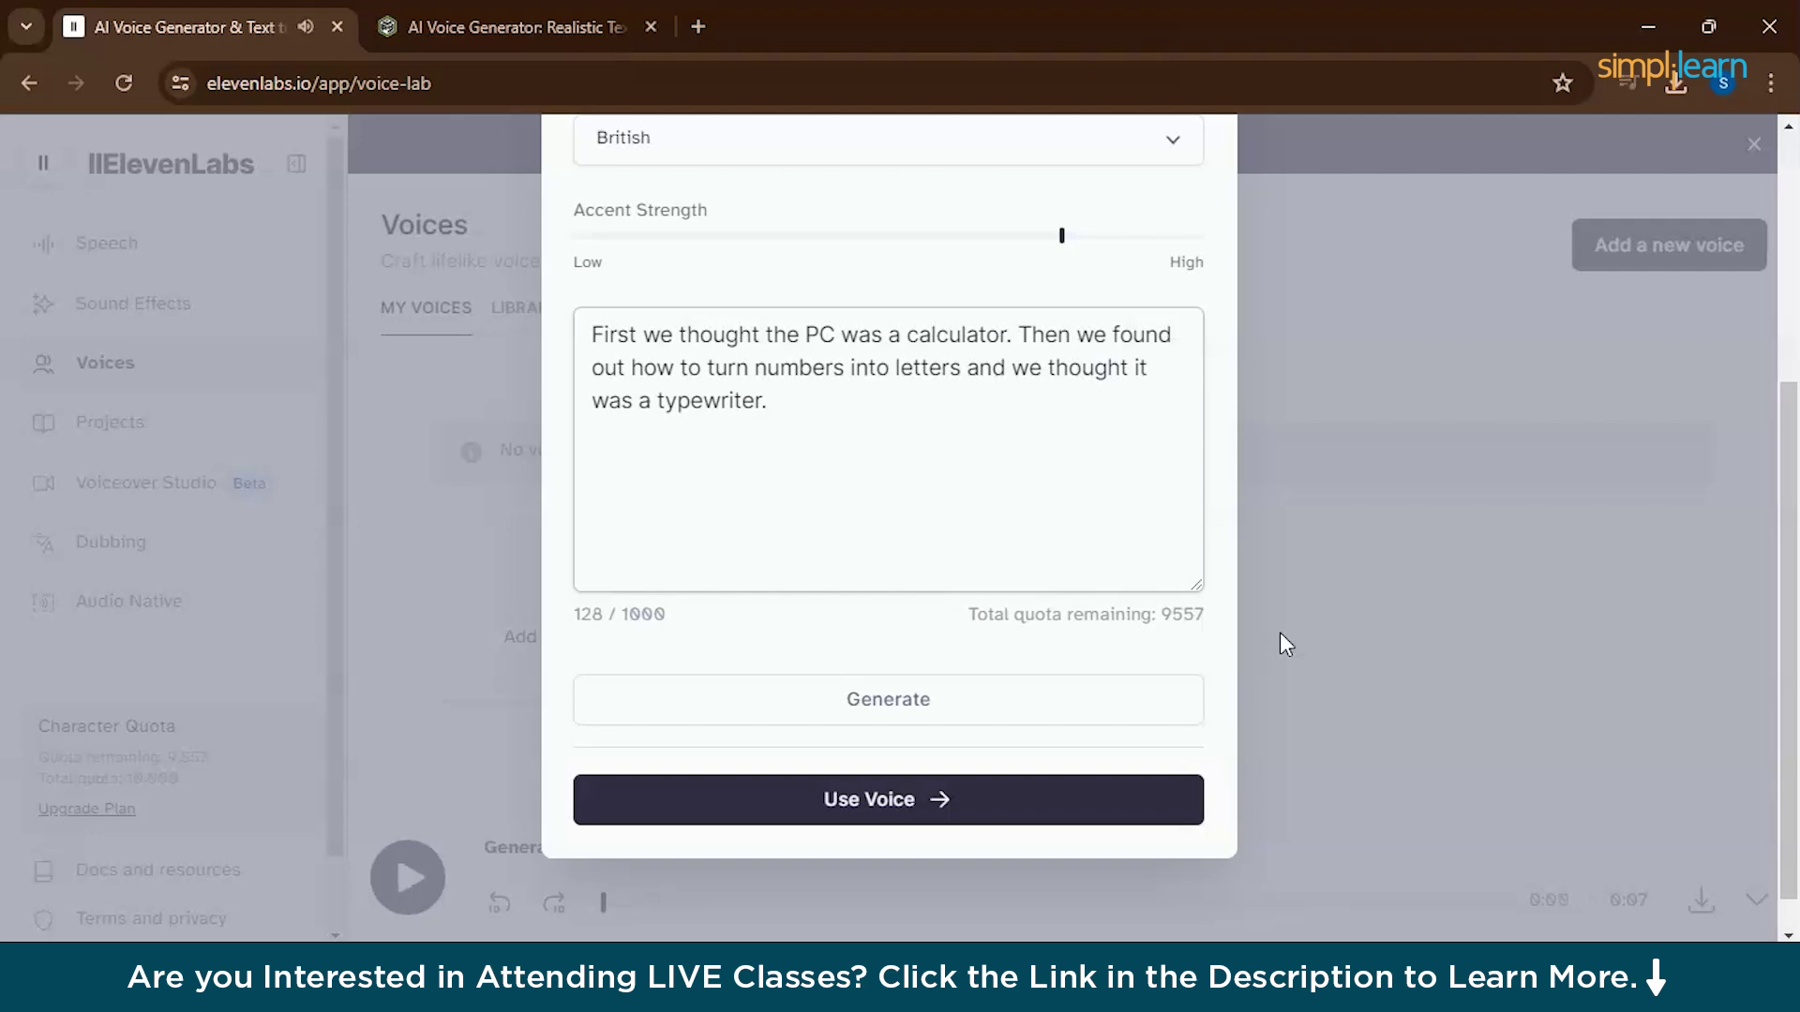
scroll(1281, 634, "up", 3)
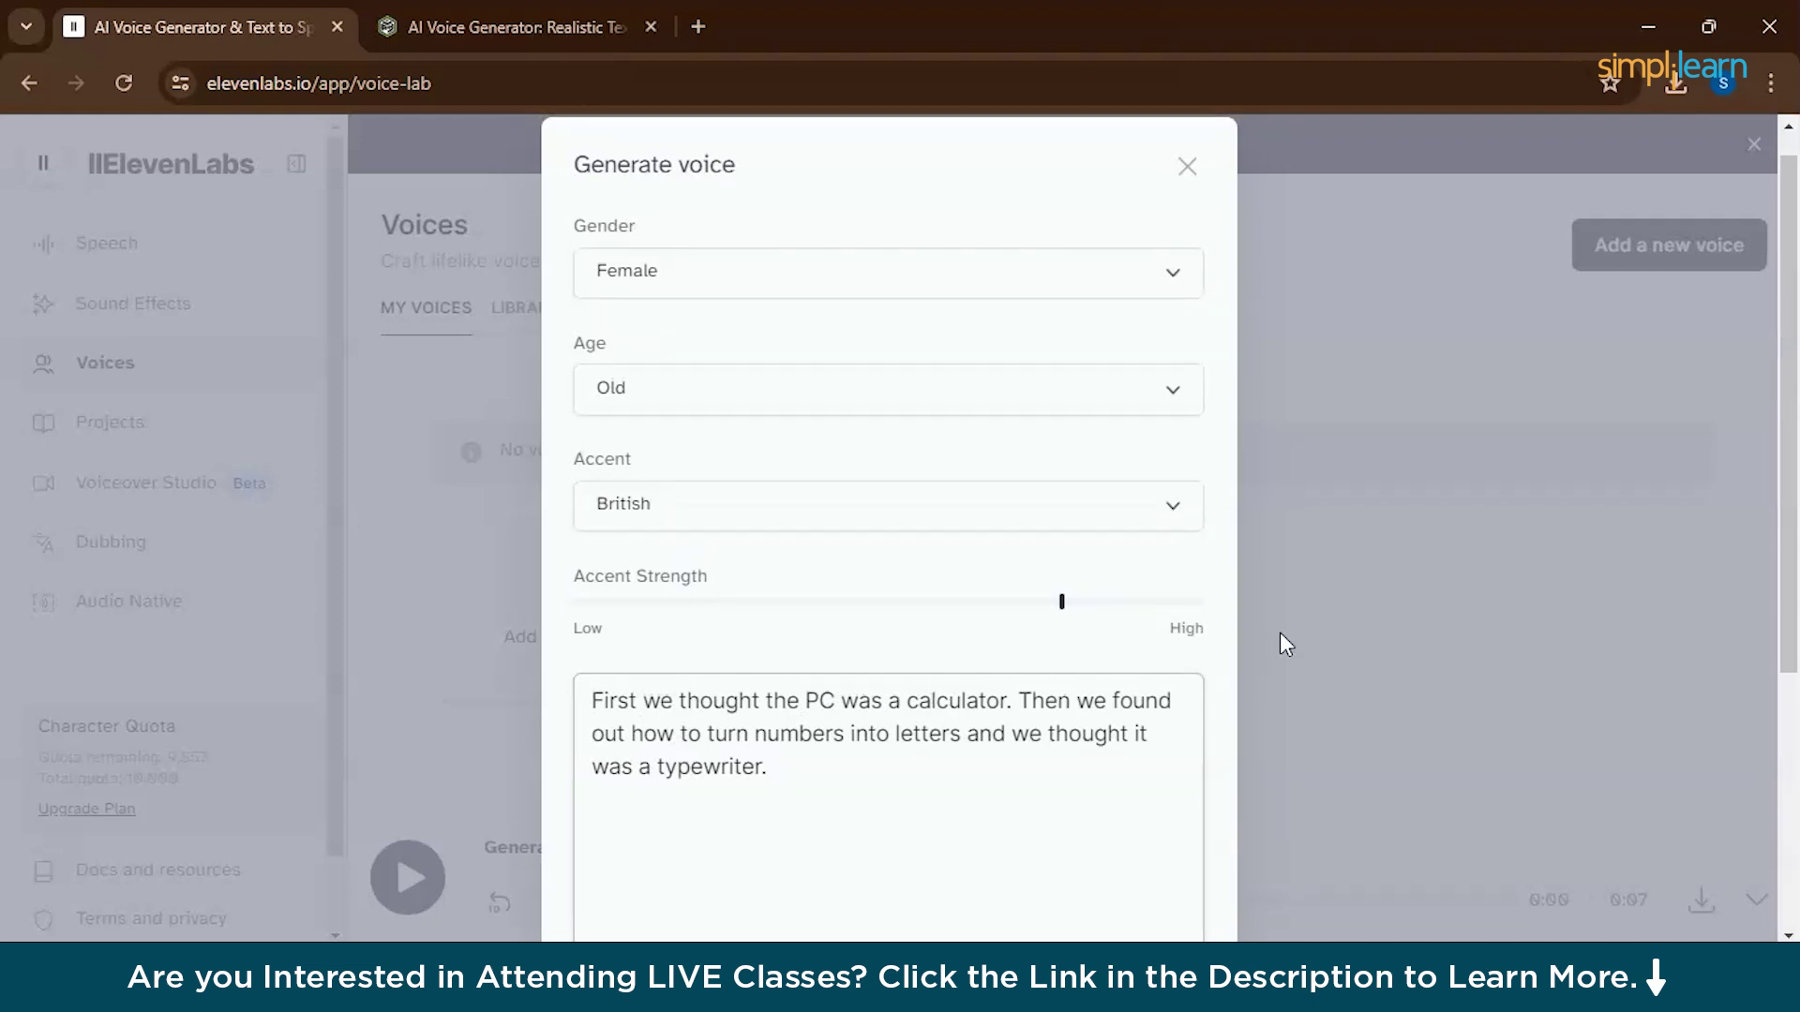
Generate sound effects from the prompt 'a small girl crying'.
left_click(1185, 168)
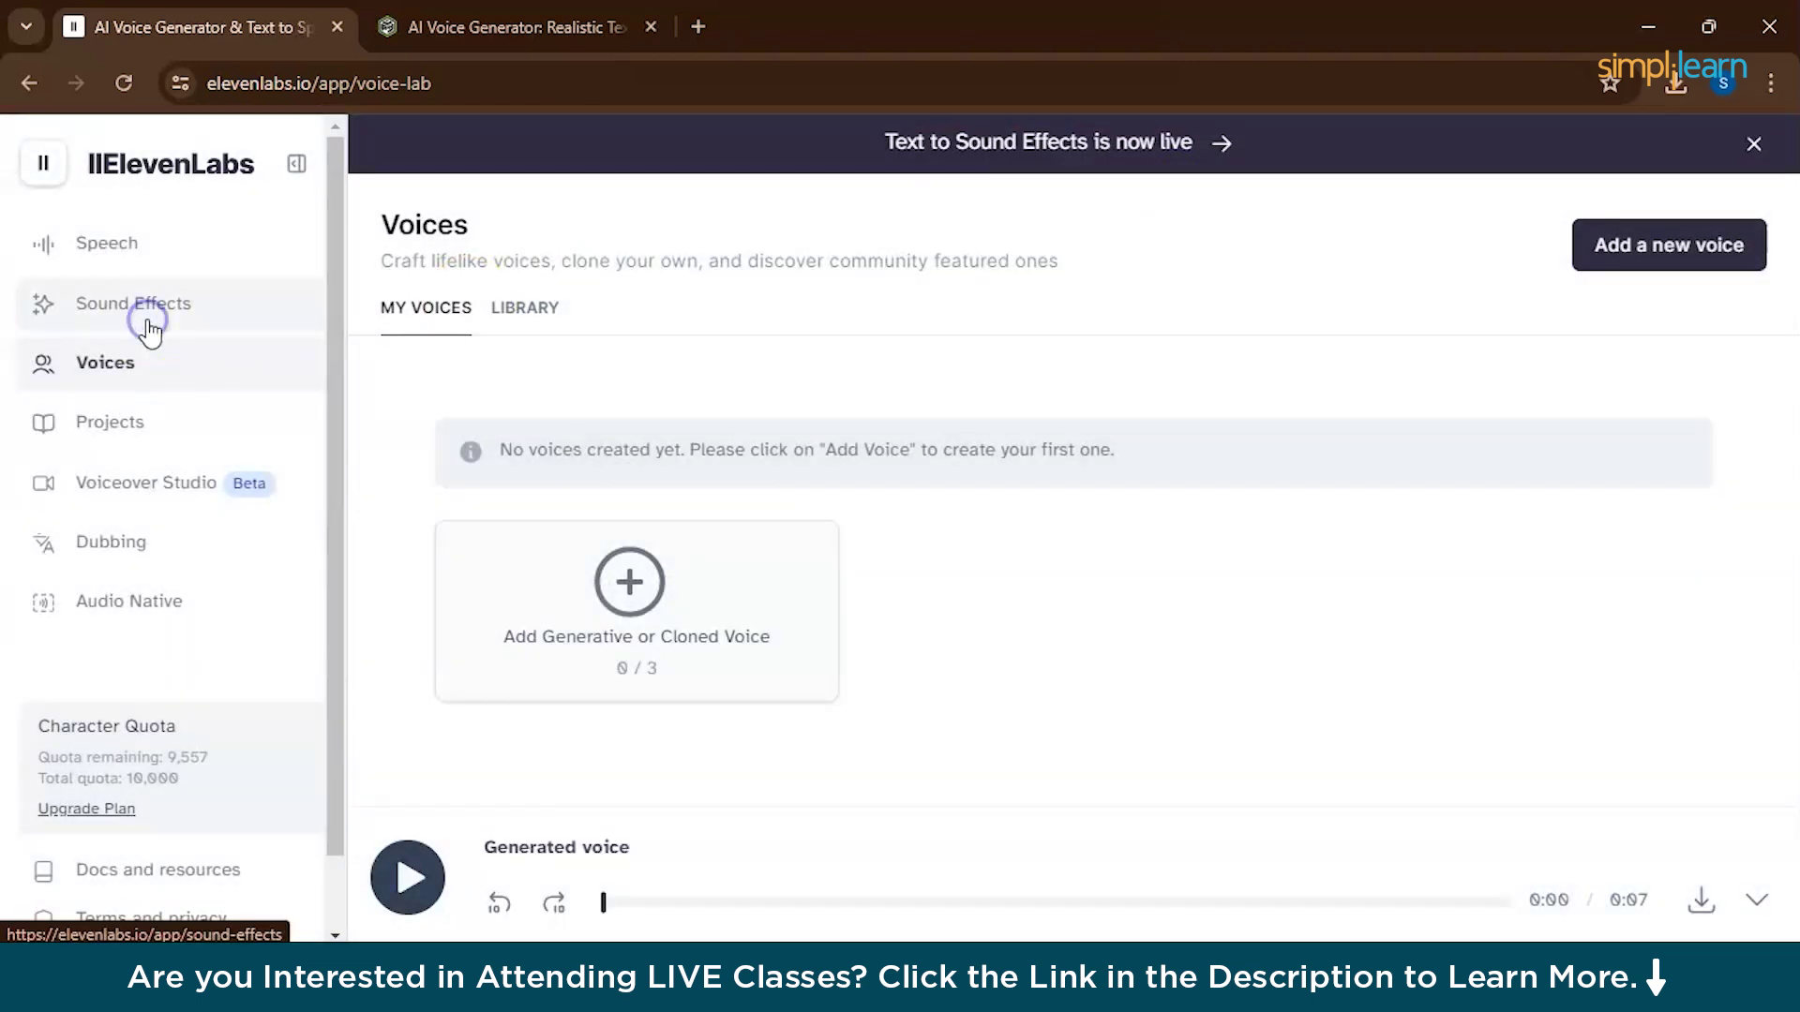
left_click(211, 332)
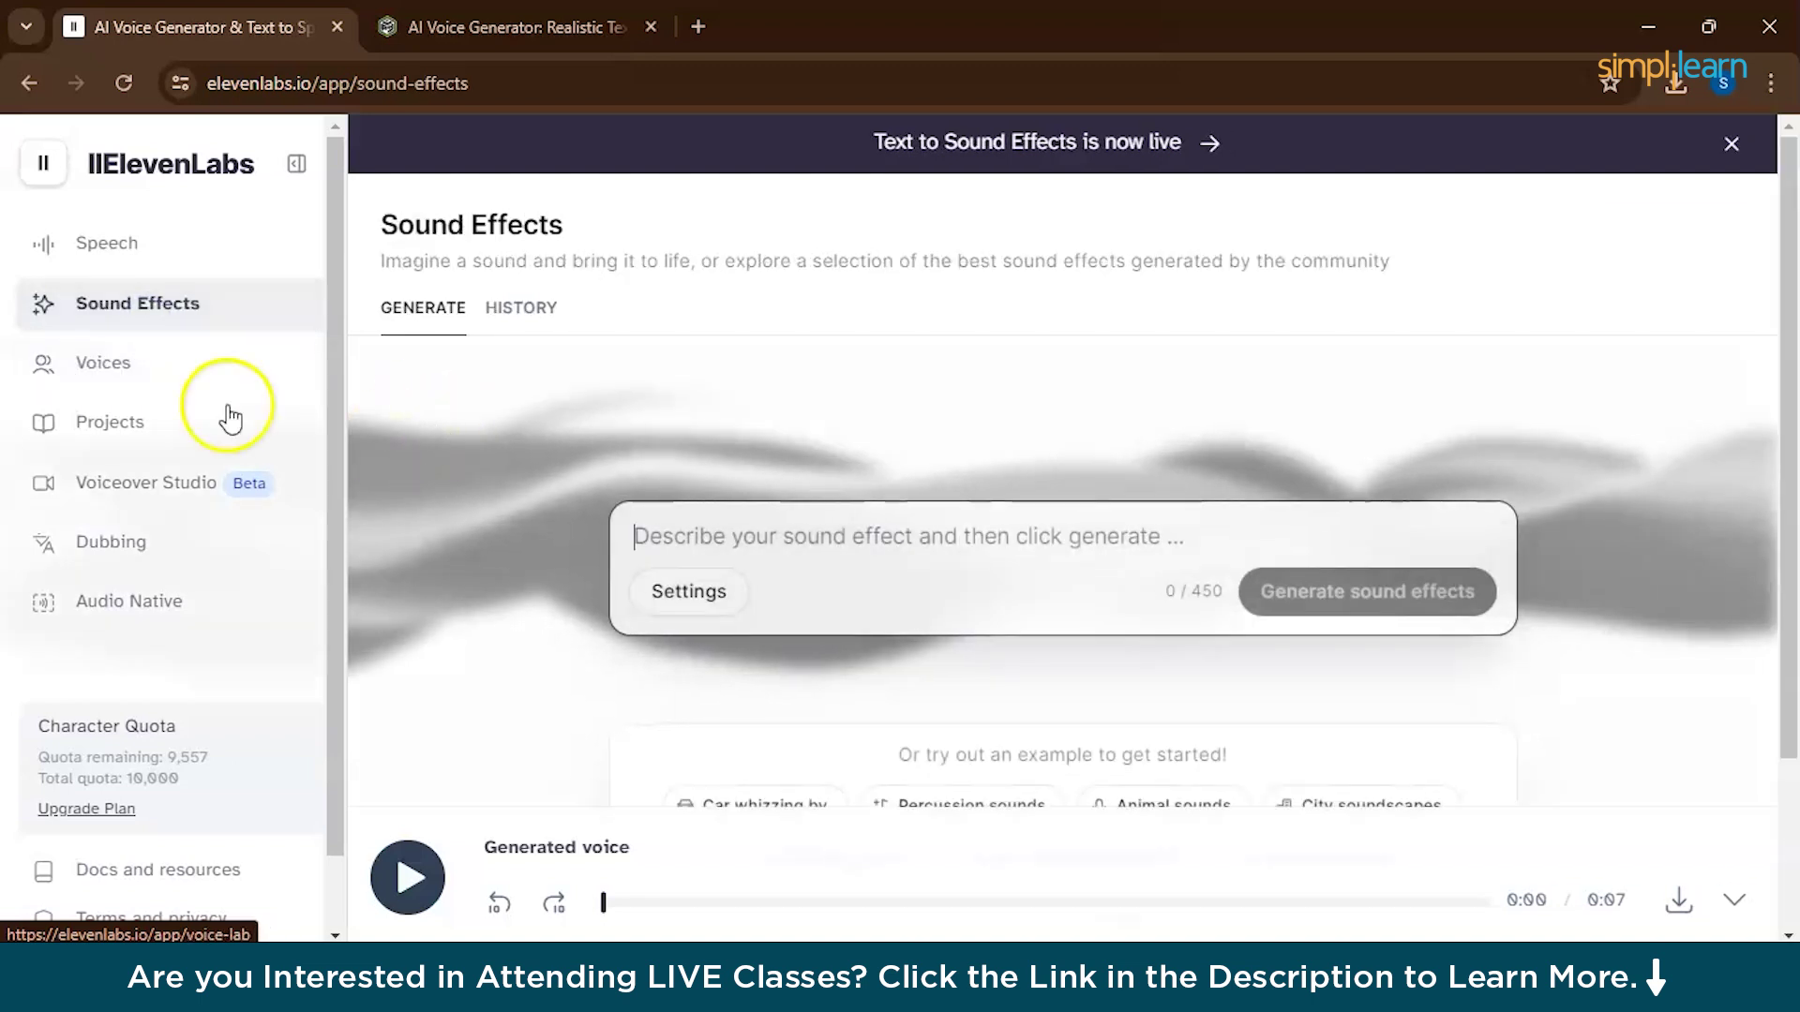
left_click(904, 543)
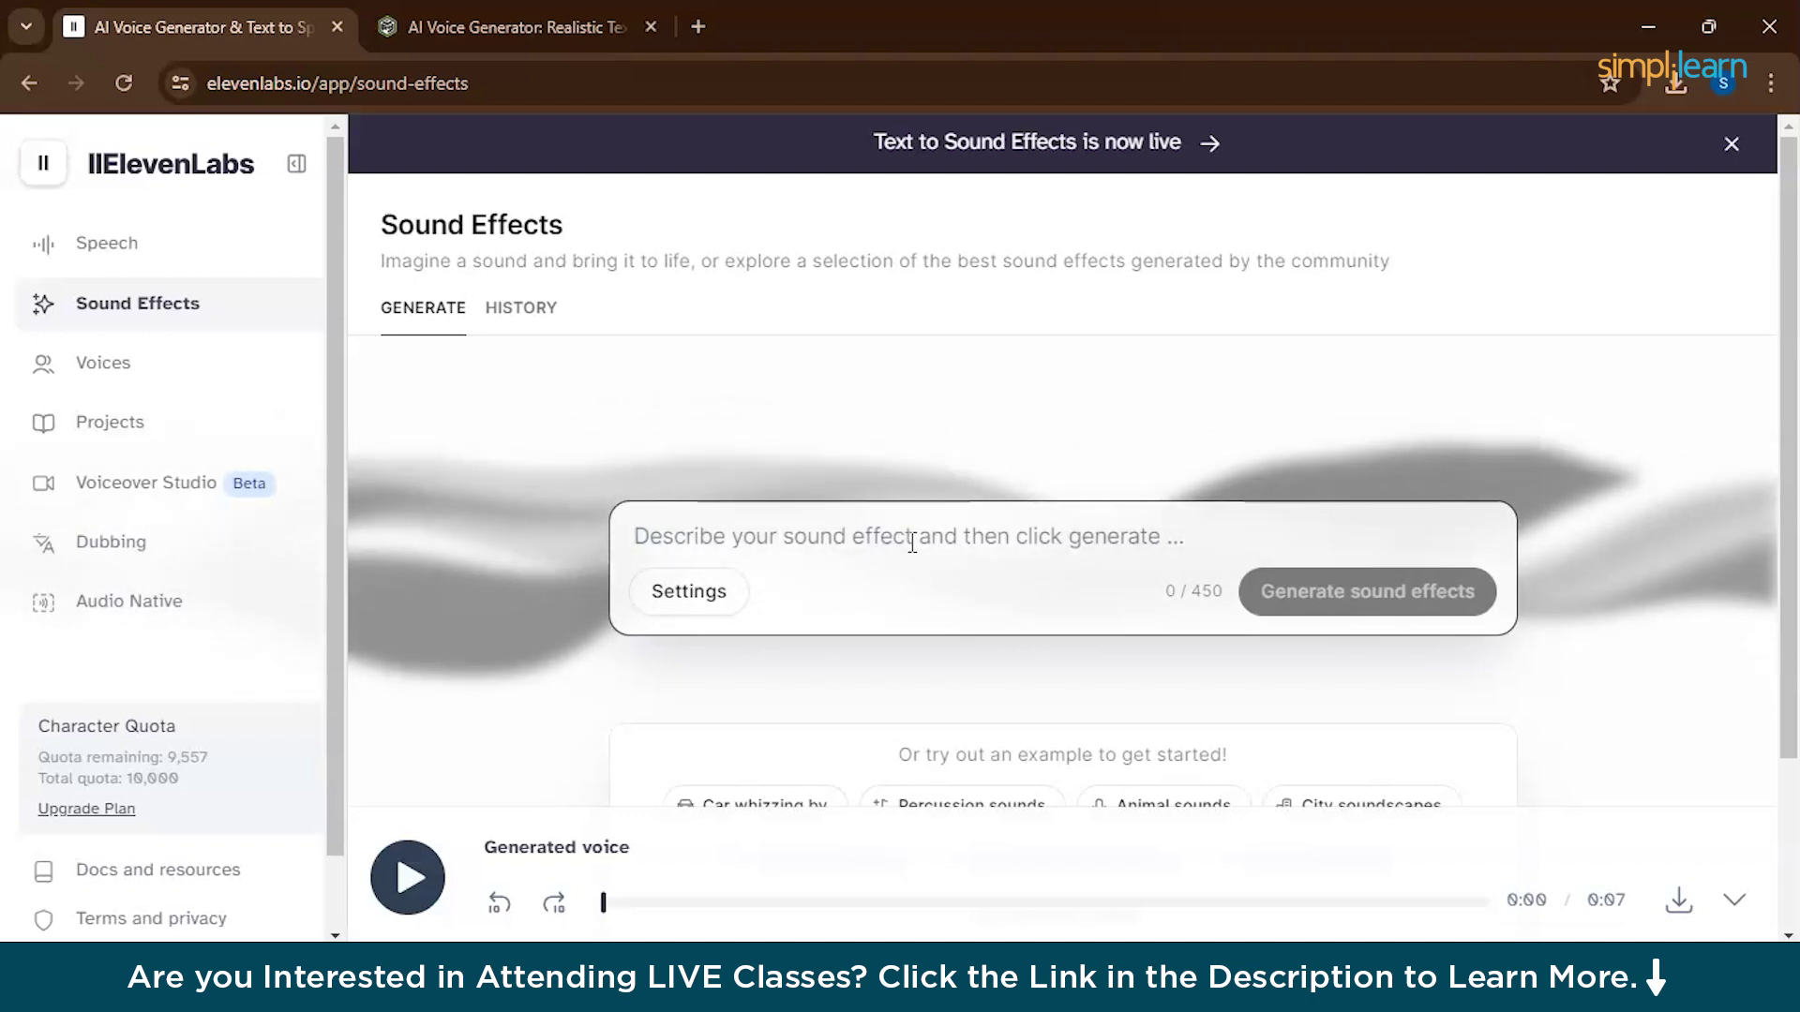
type("small")
key("BackSpace")
key("BackSpace")
key("BackSpace")
key("BackSpace")
type("a small girl crying")
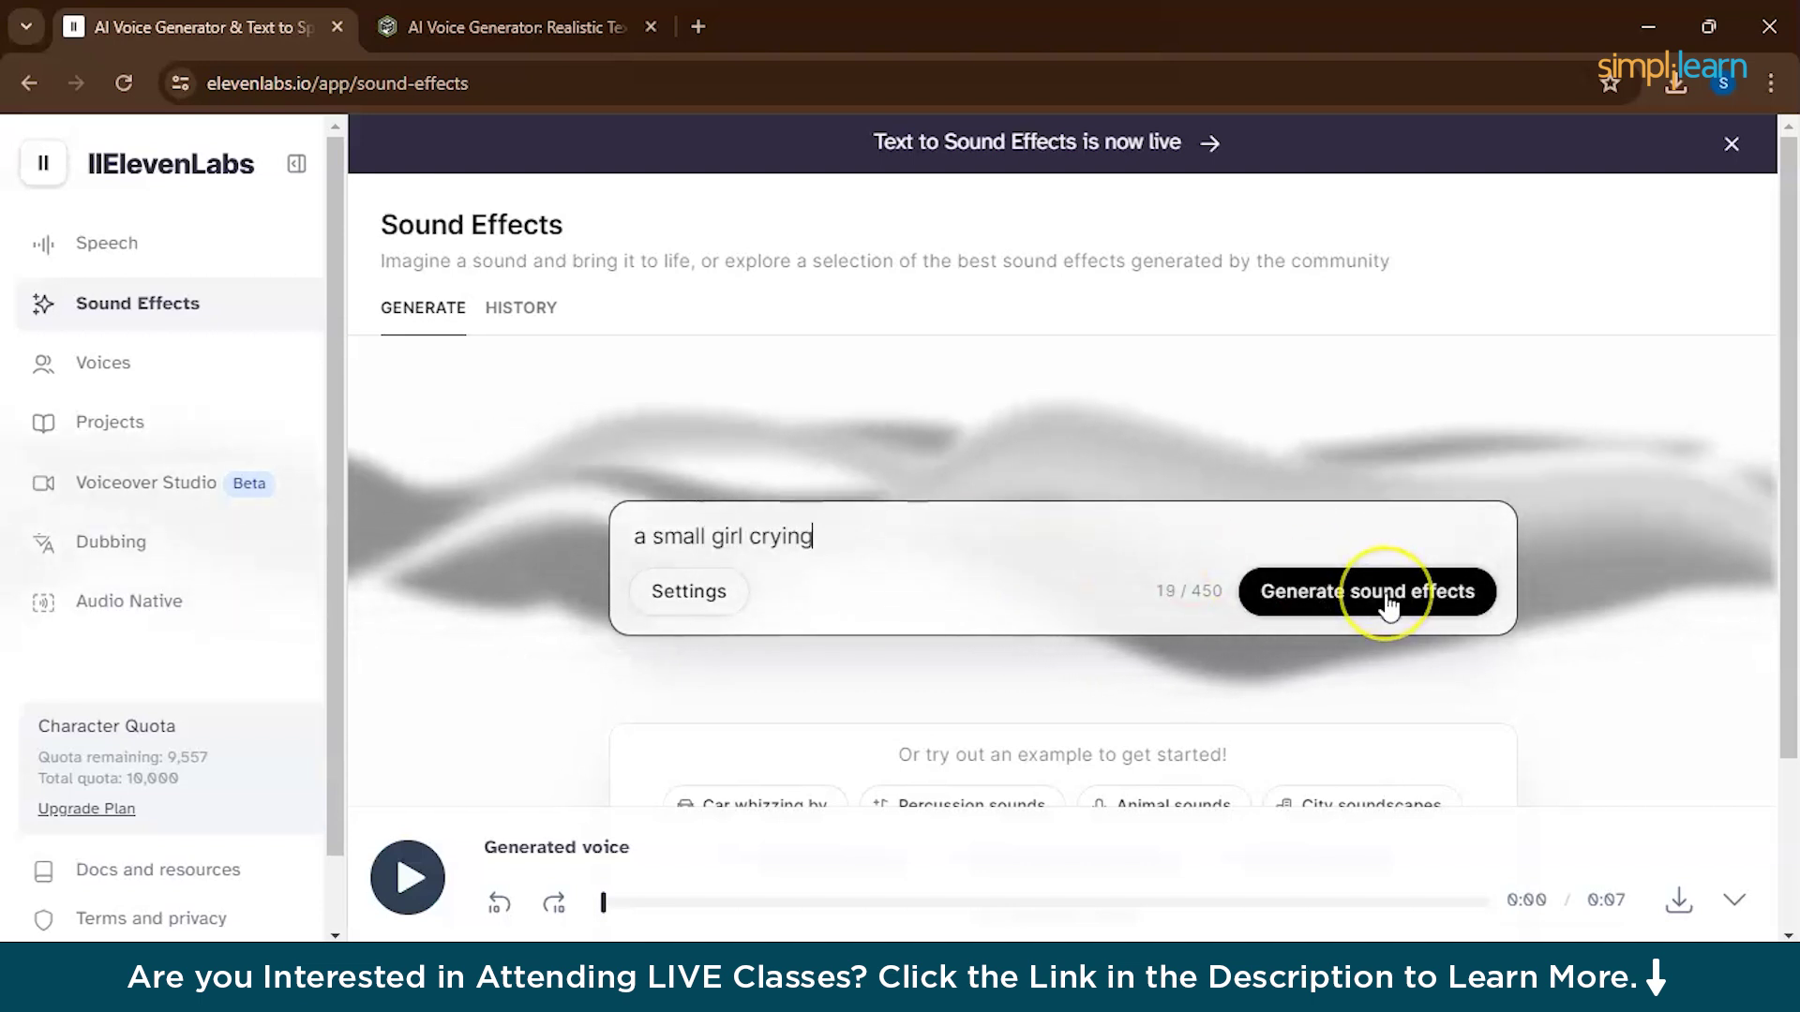
left_click(1389, 605)
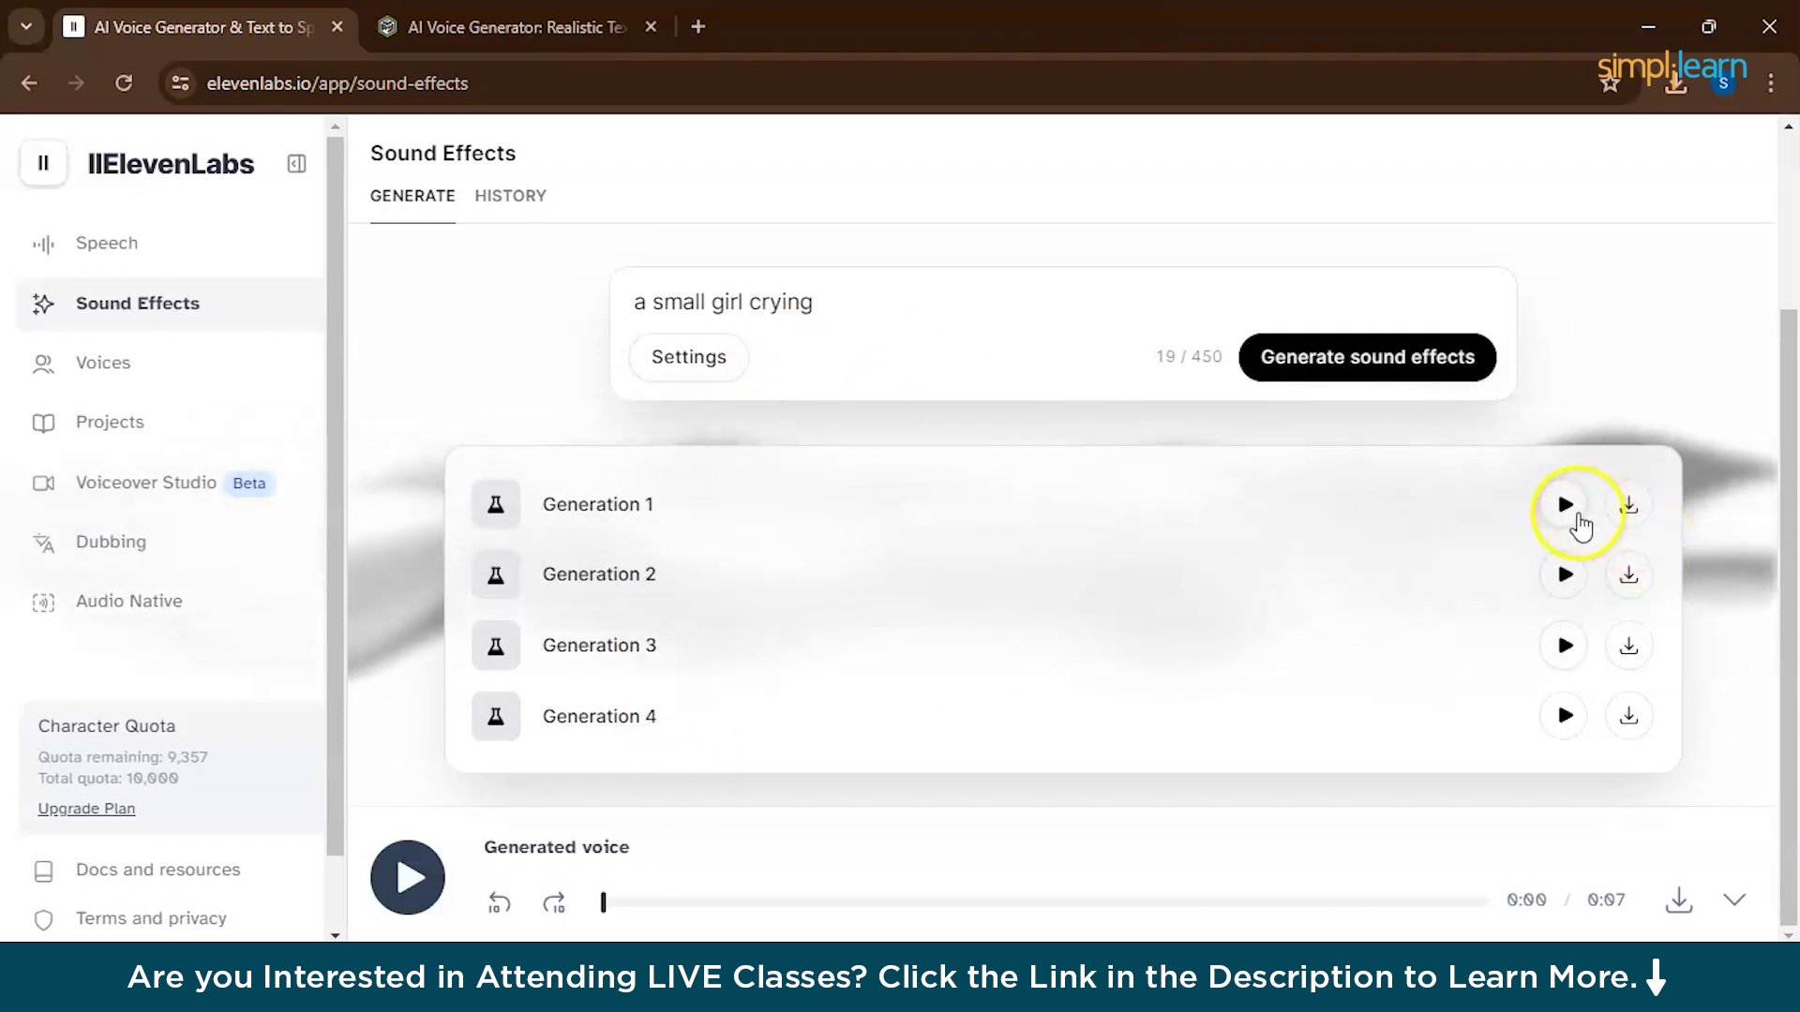
Play Generations 1 through 4, replaying Generation 2.
left_click(1577, 516)
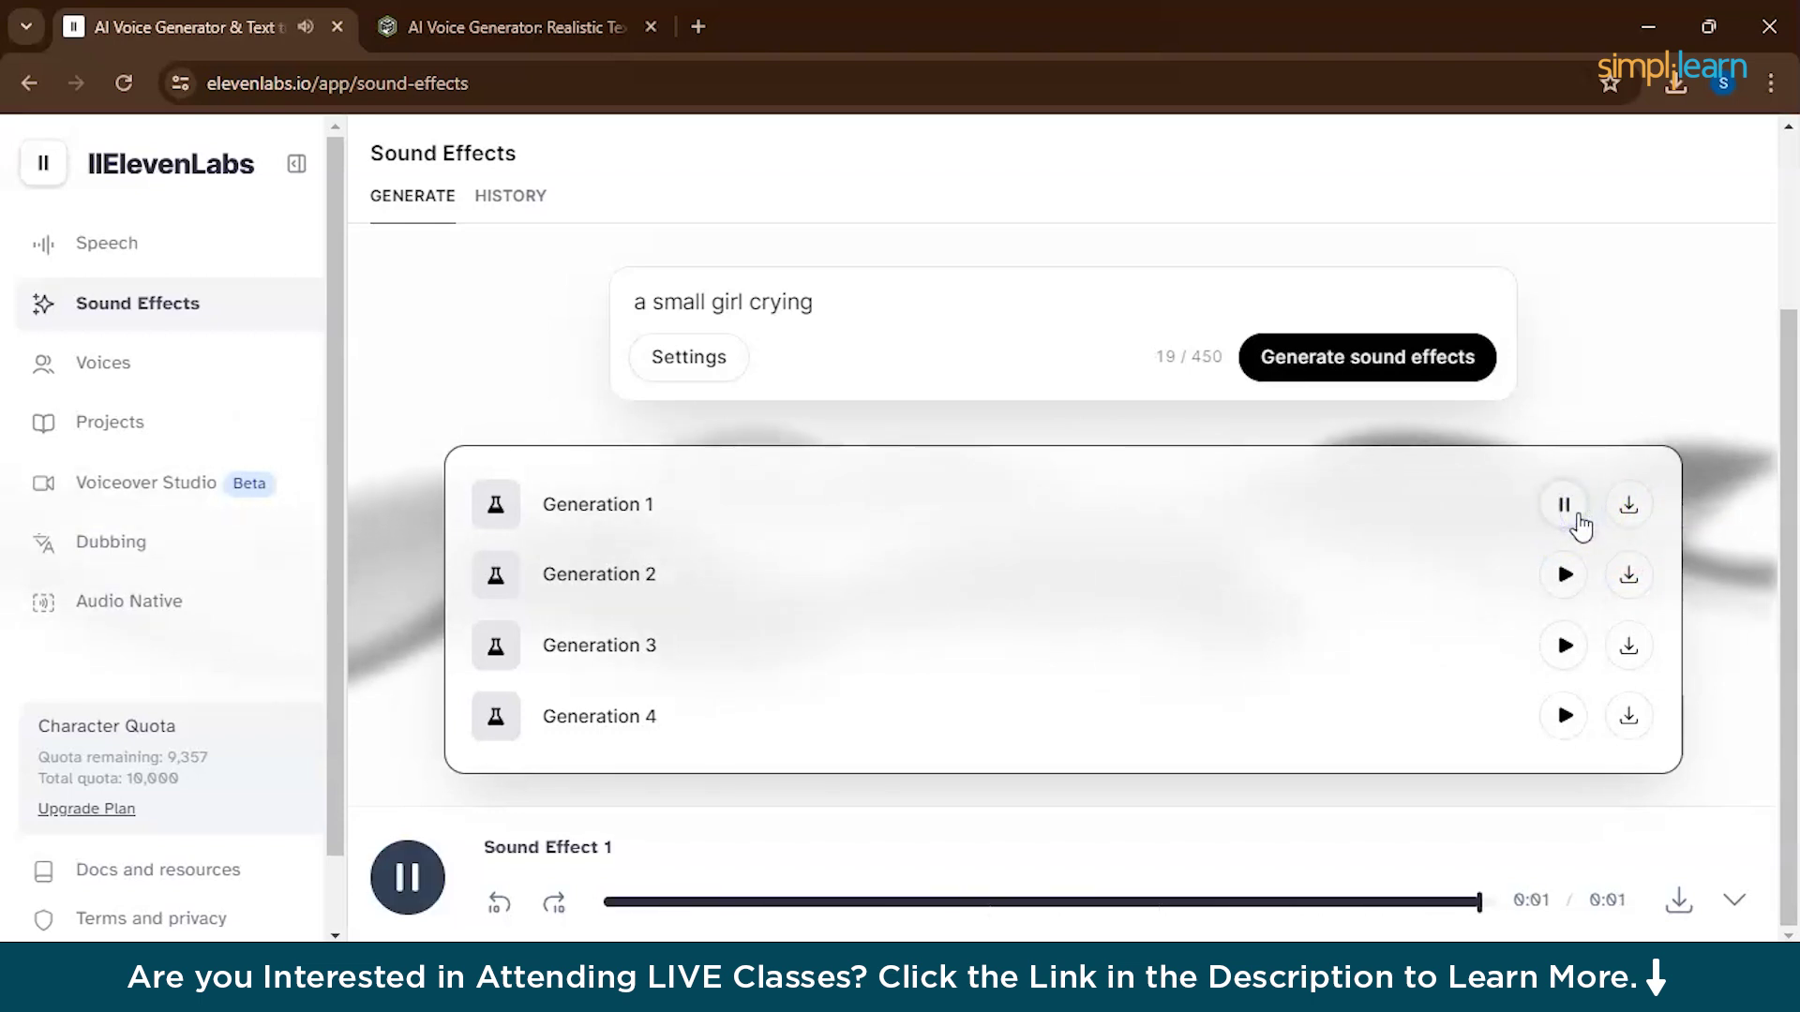
left_click(1567, 572)
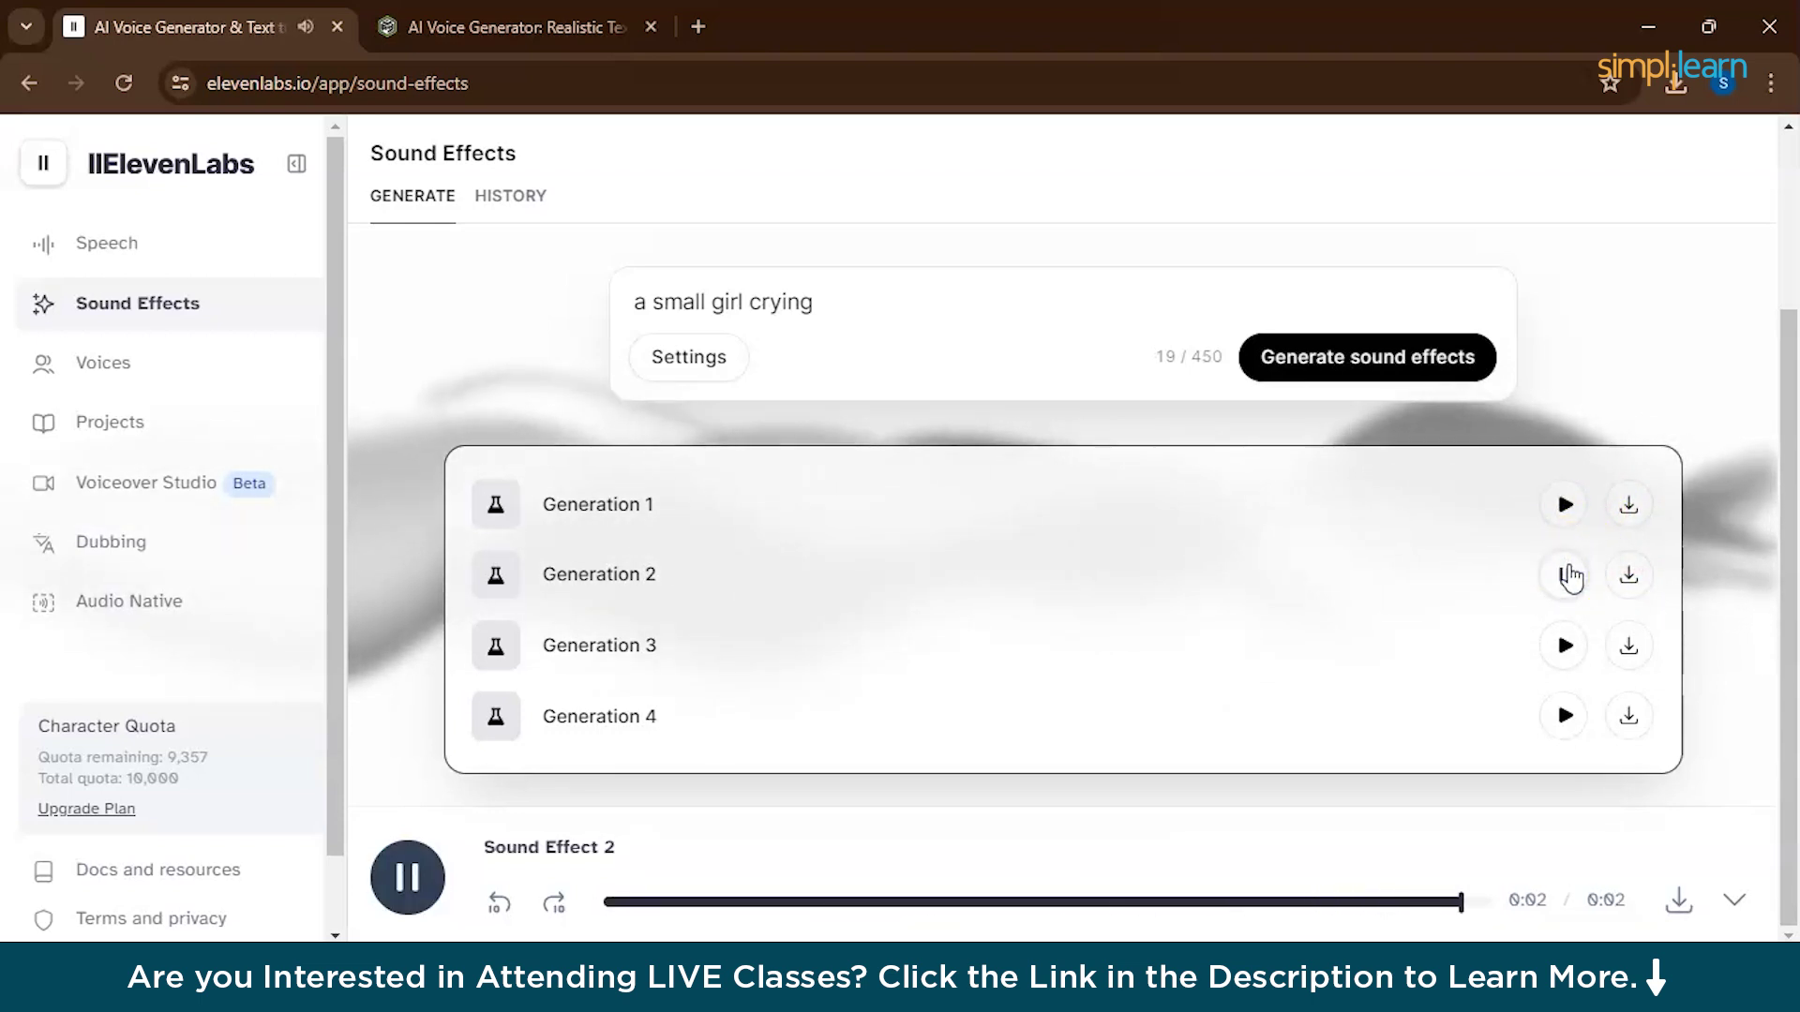
left_click(1566, 643)
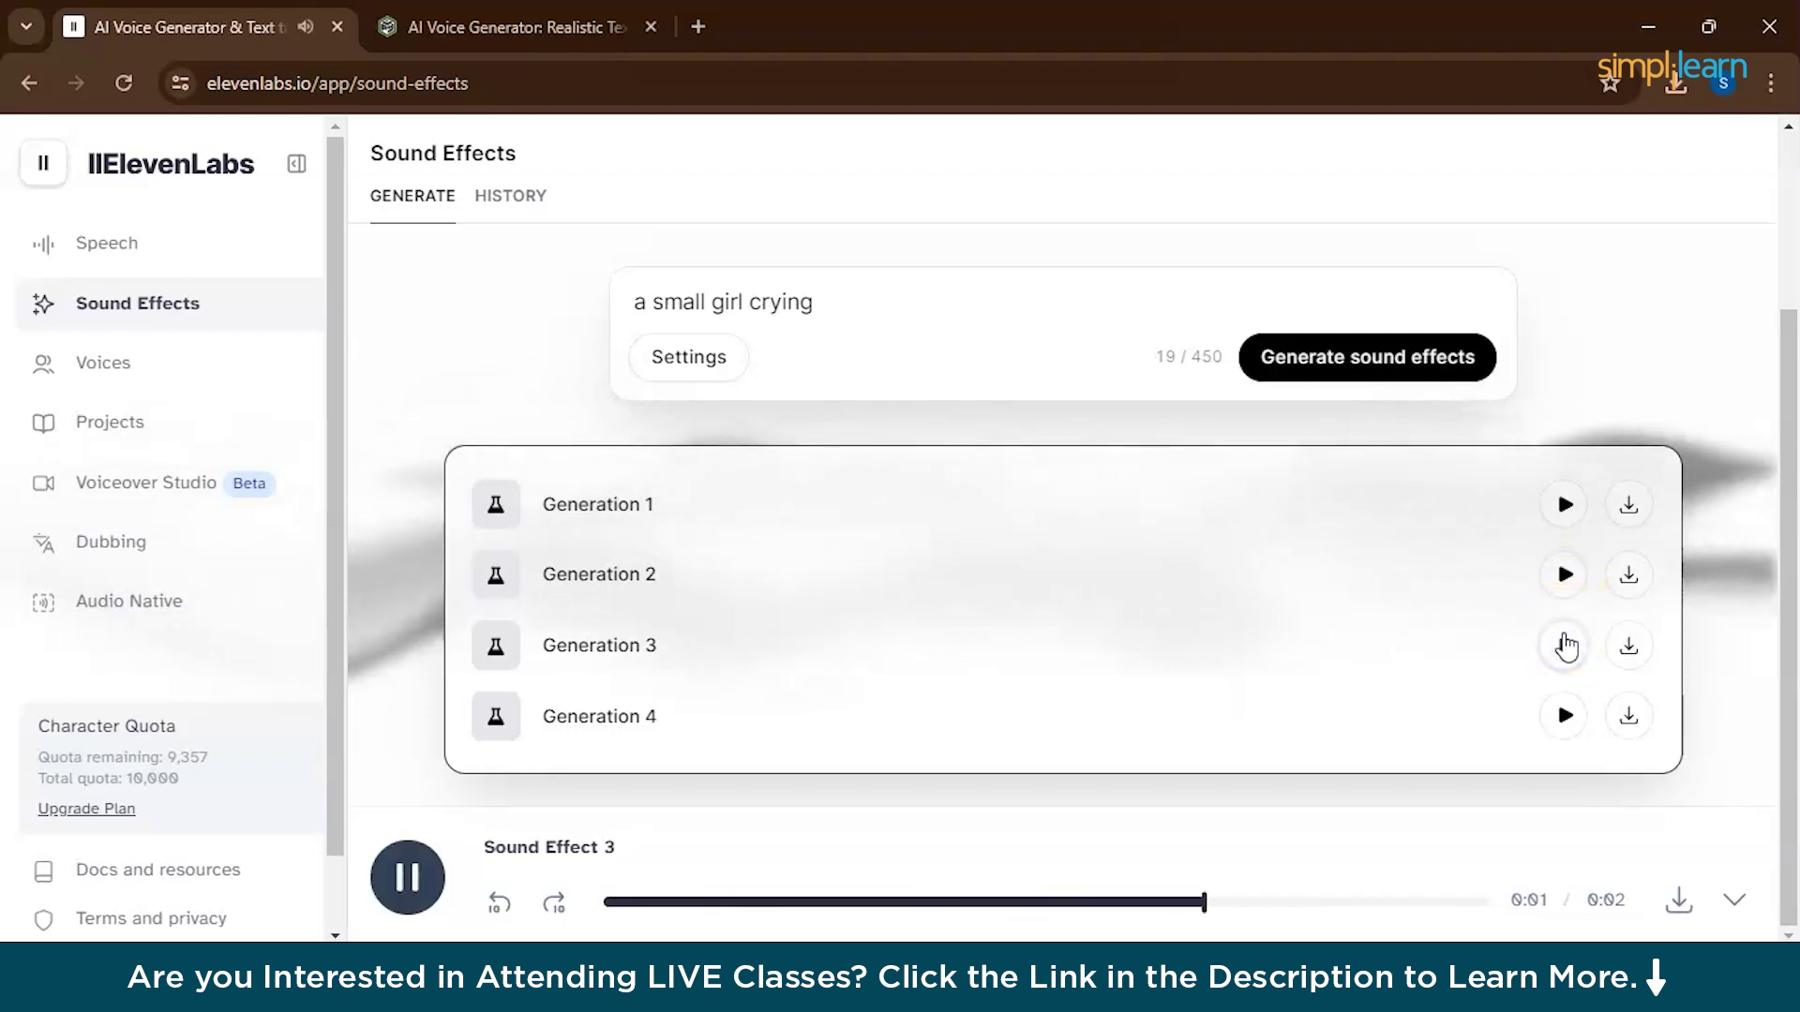
left_click(1564, 715)
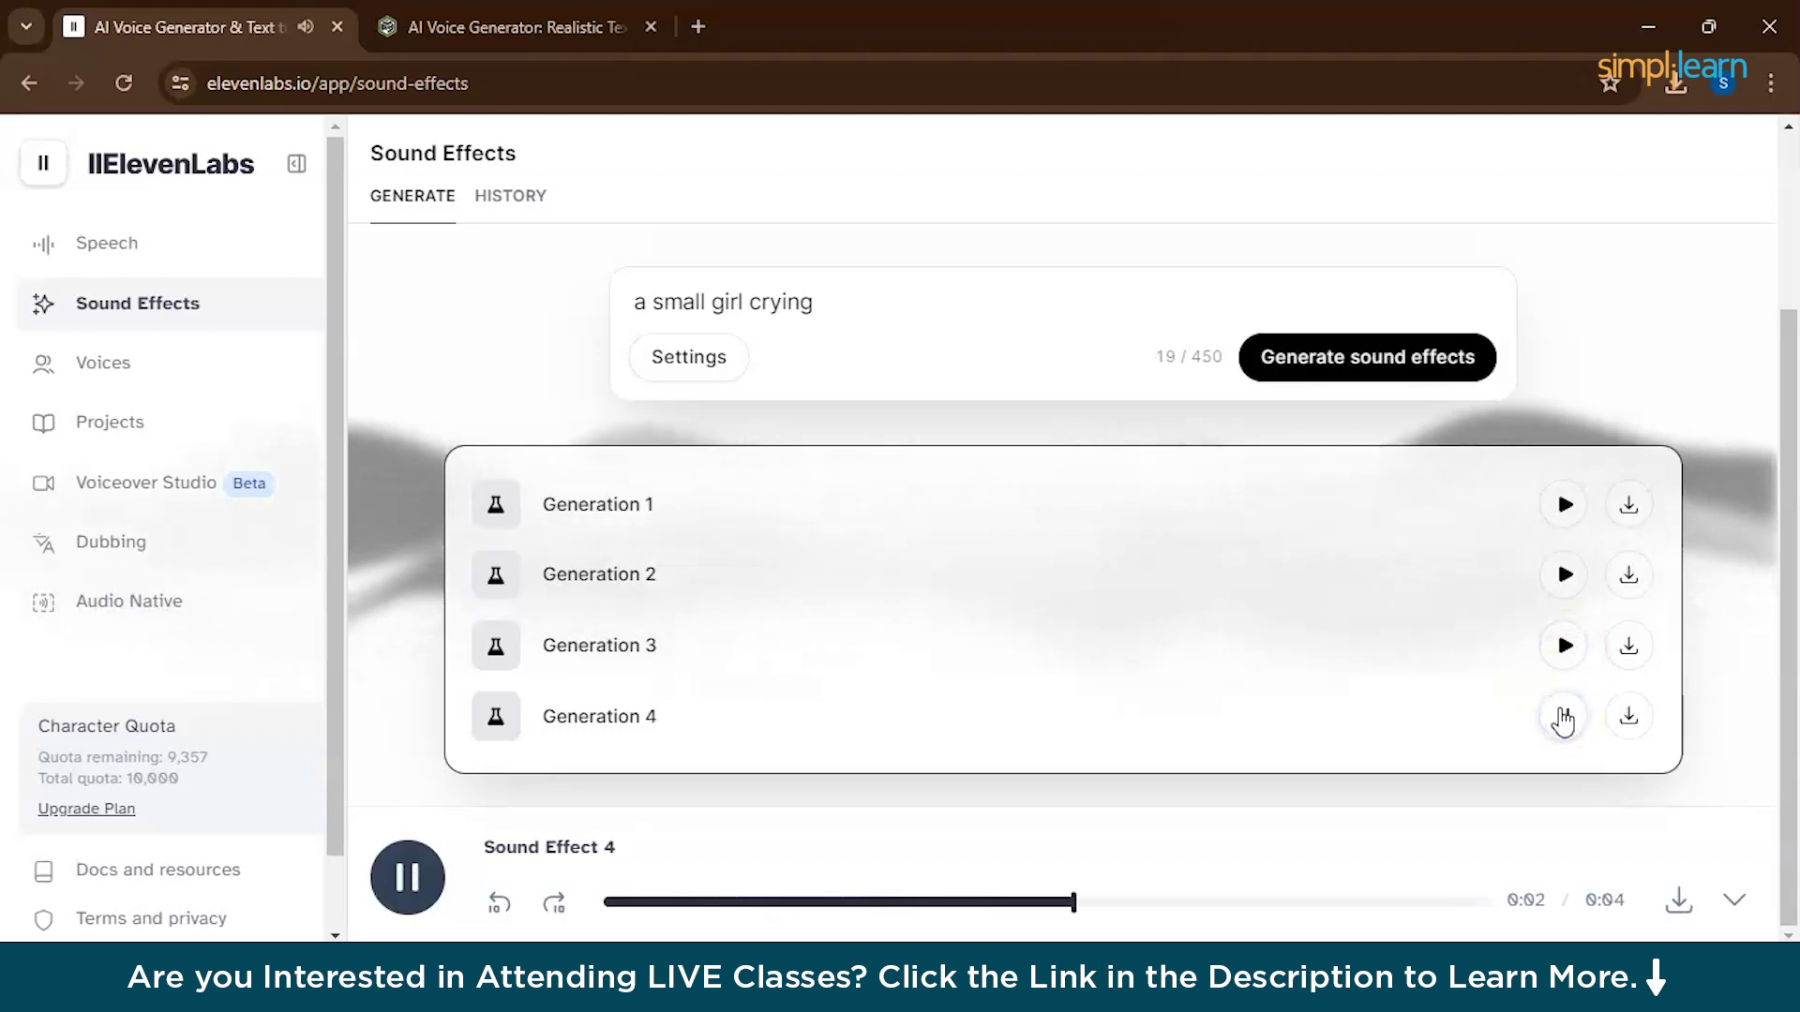
left_click(1563, 578)
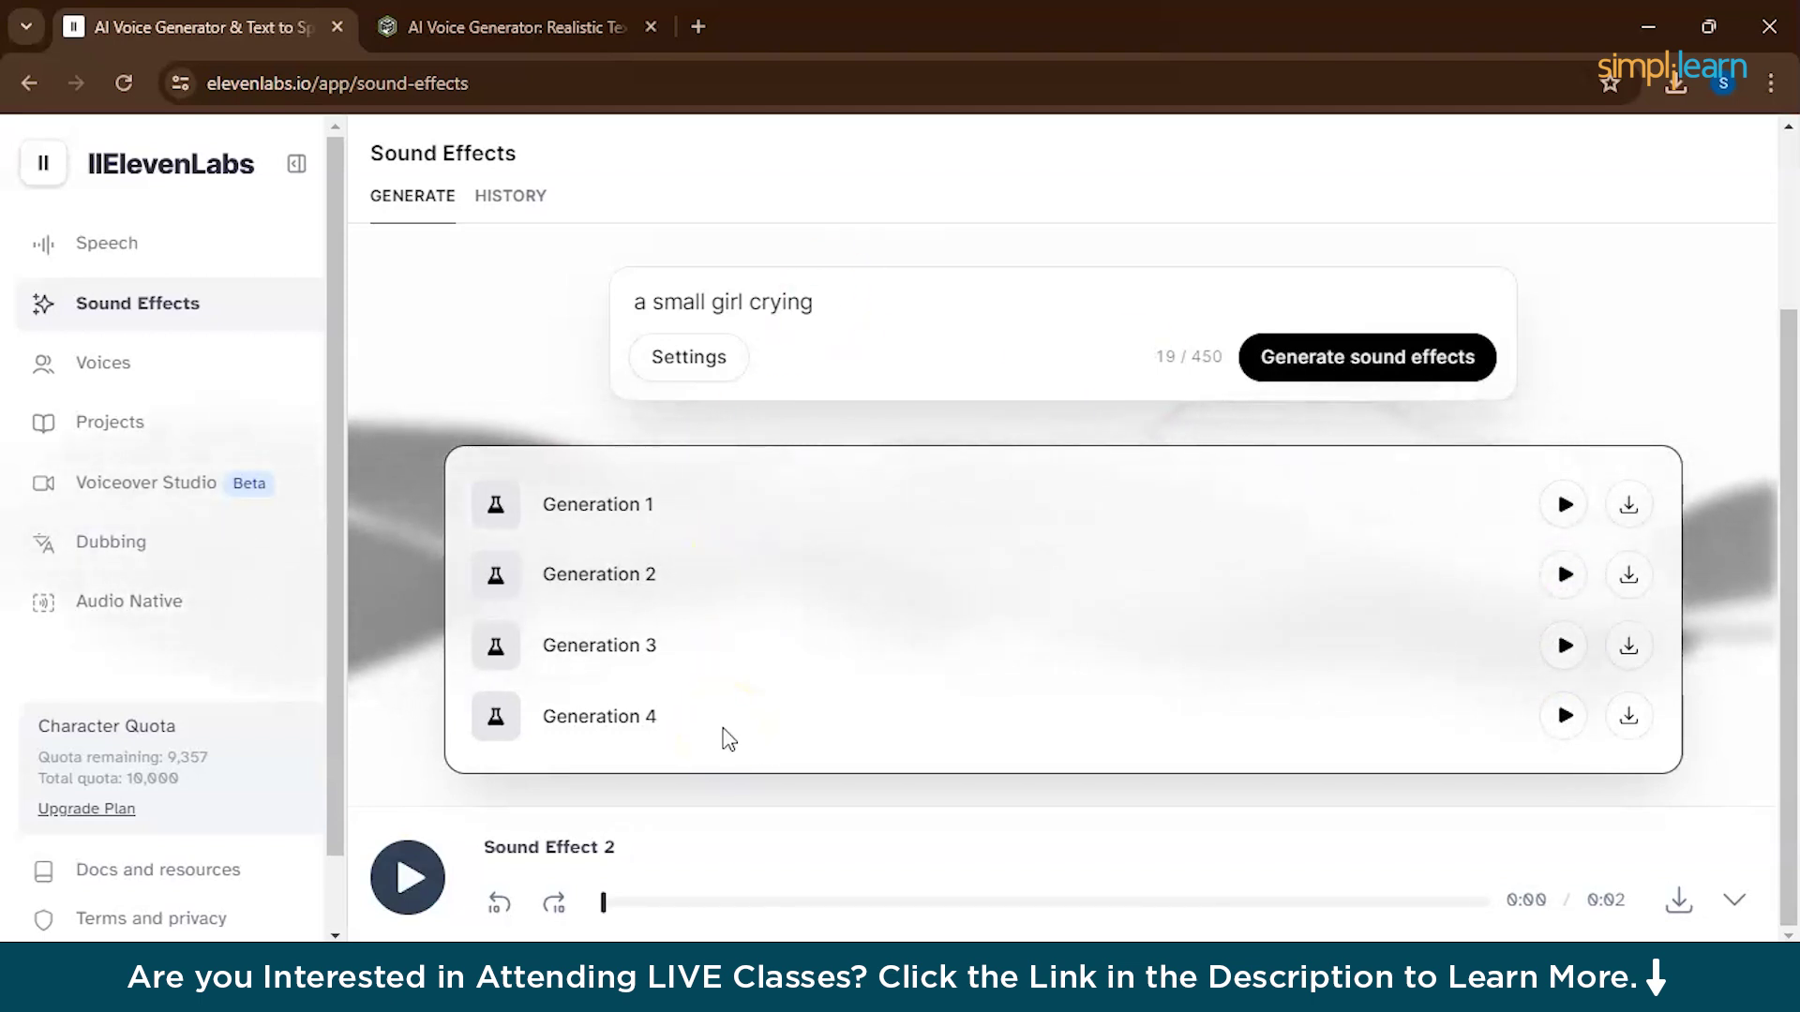
left_click(1664, 535)
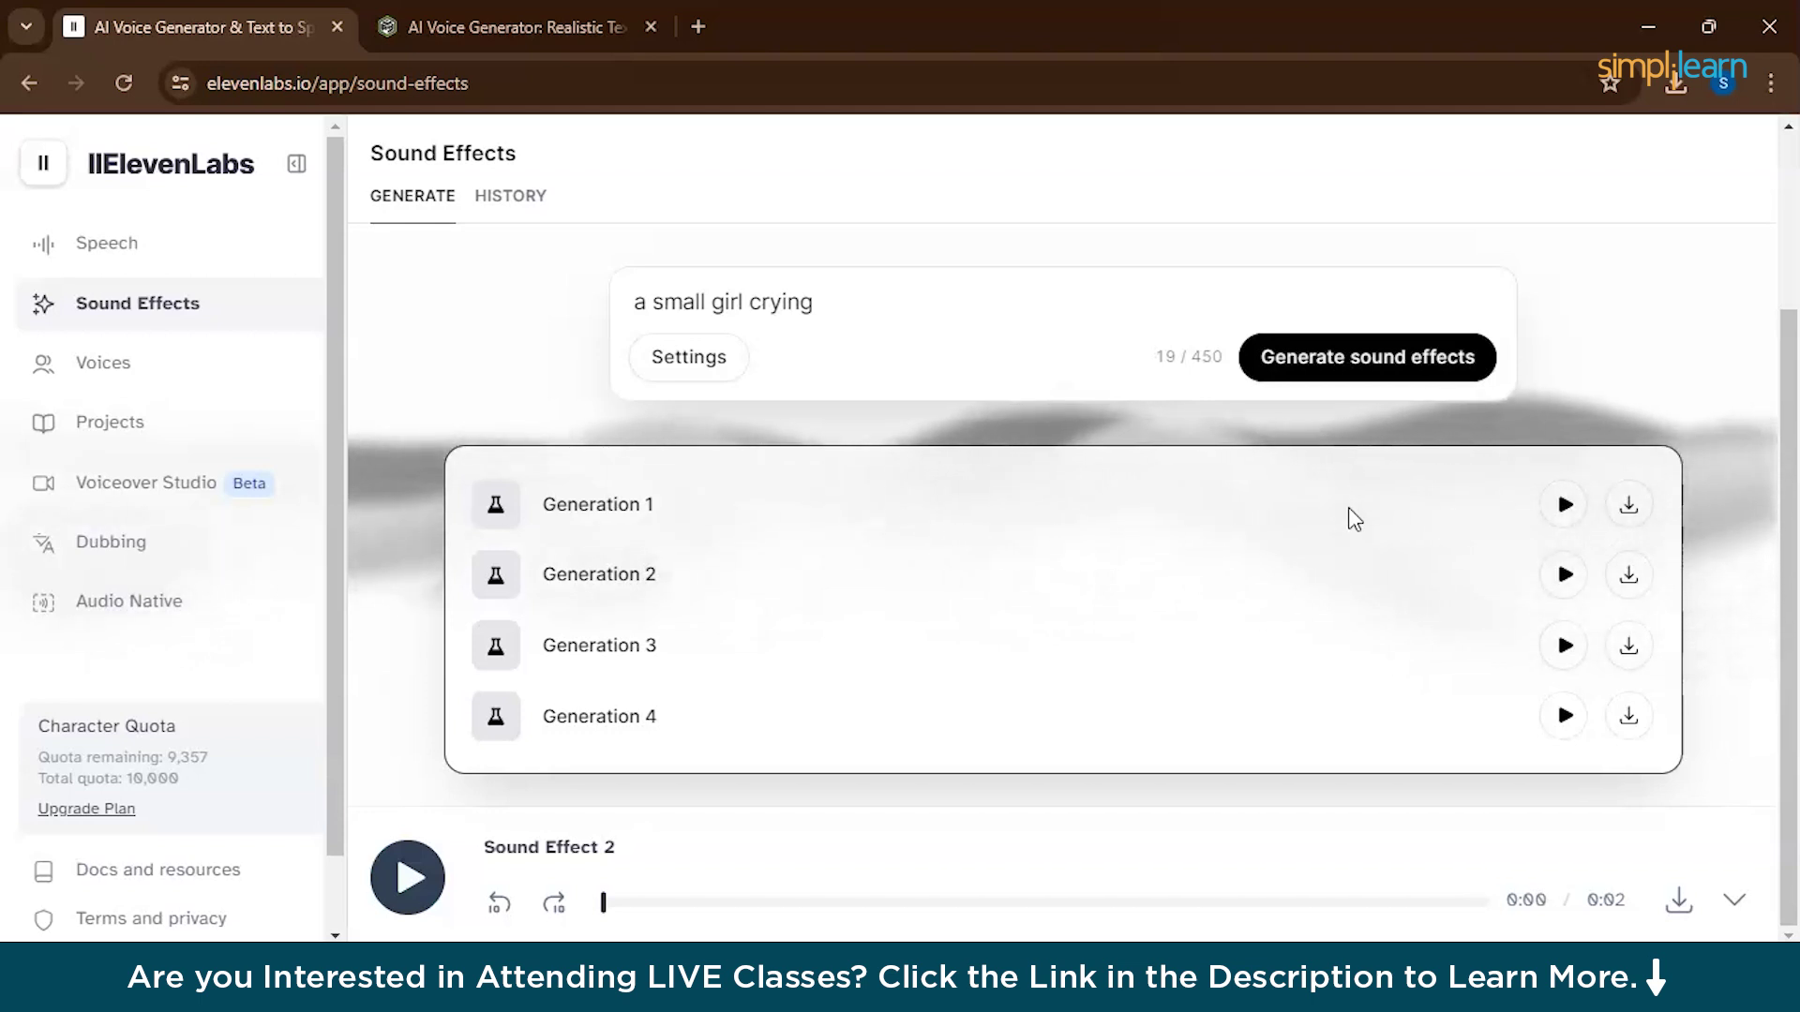
Upload 'Sugar Bites 30 sec TV Ad - English.mp4' from Downloads to Dubbing.
left_click(425, 525)
left_click(221, 549)
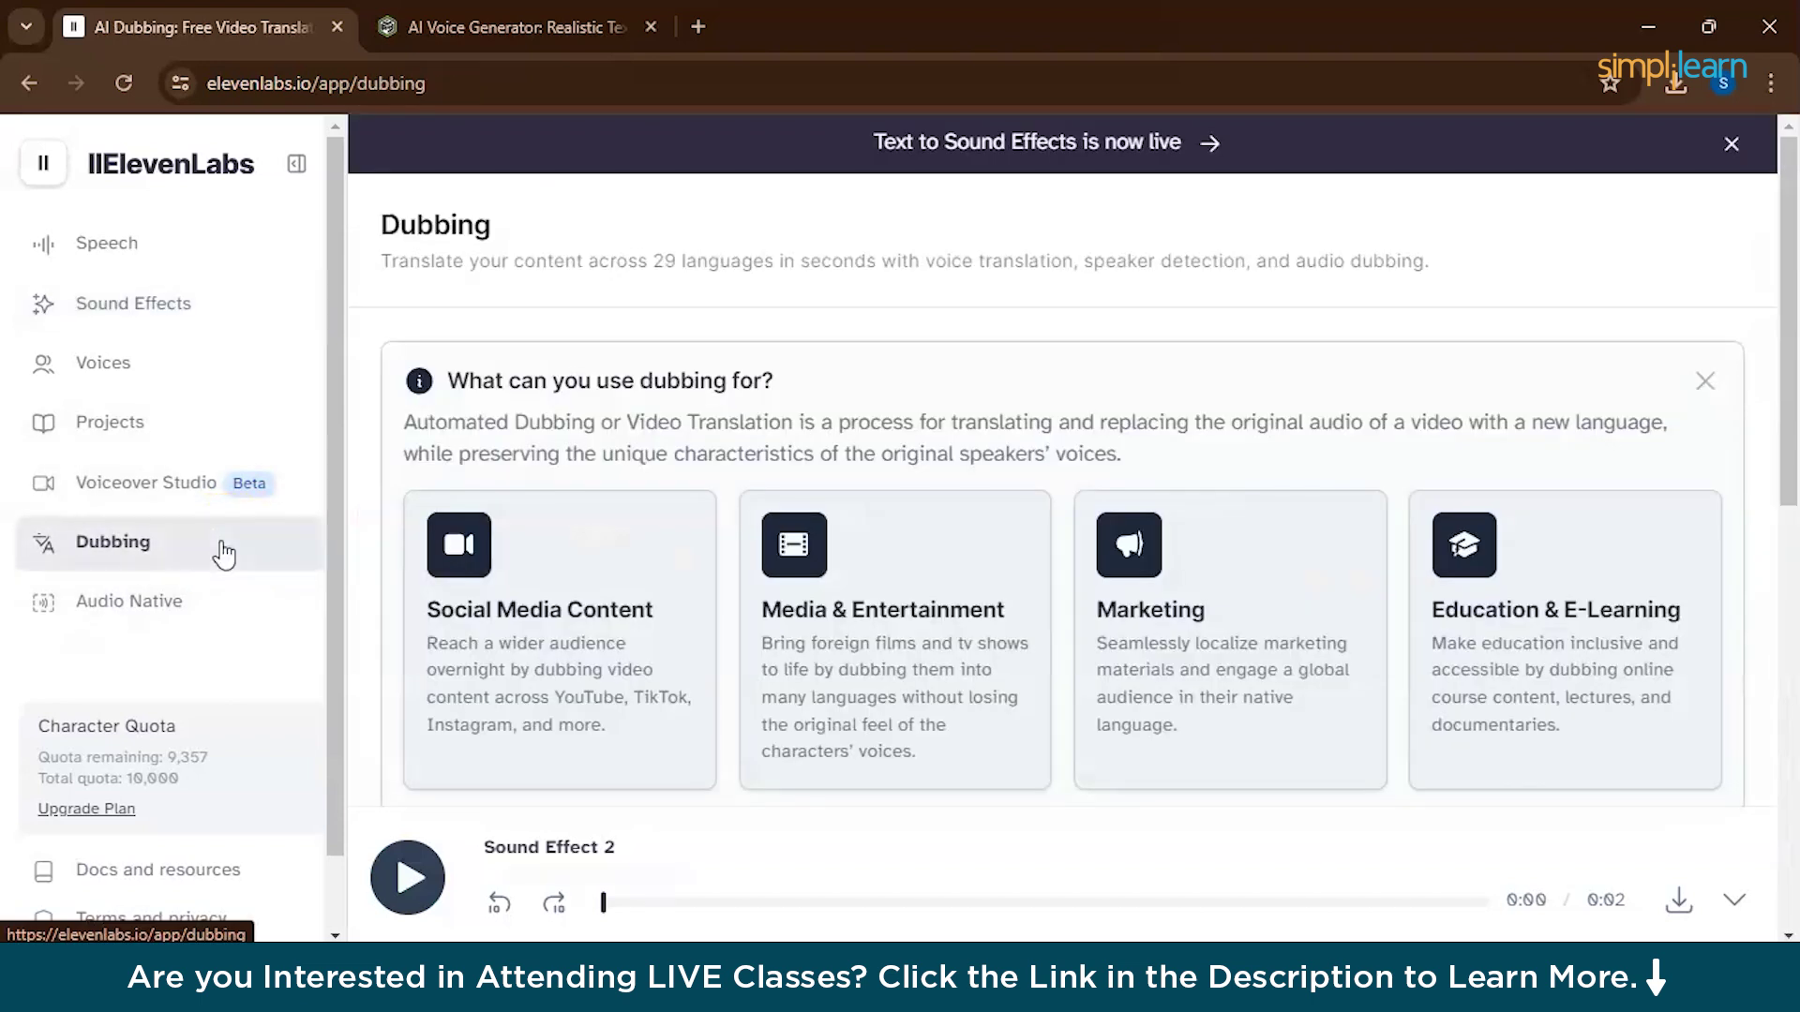
scroll(866, 644, "down", 4)
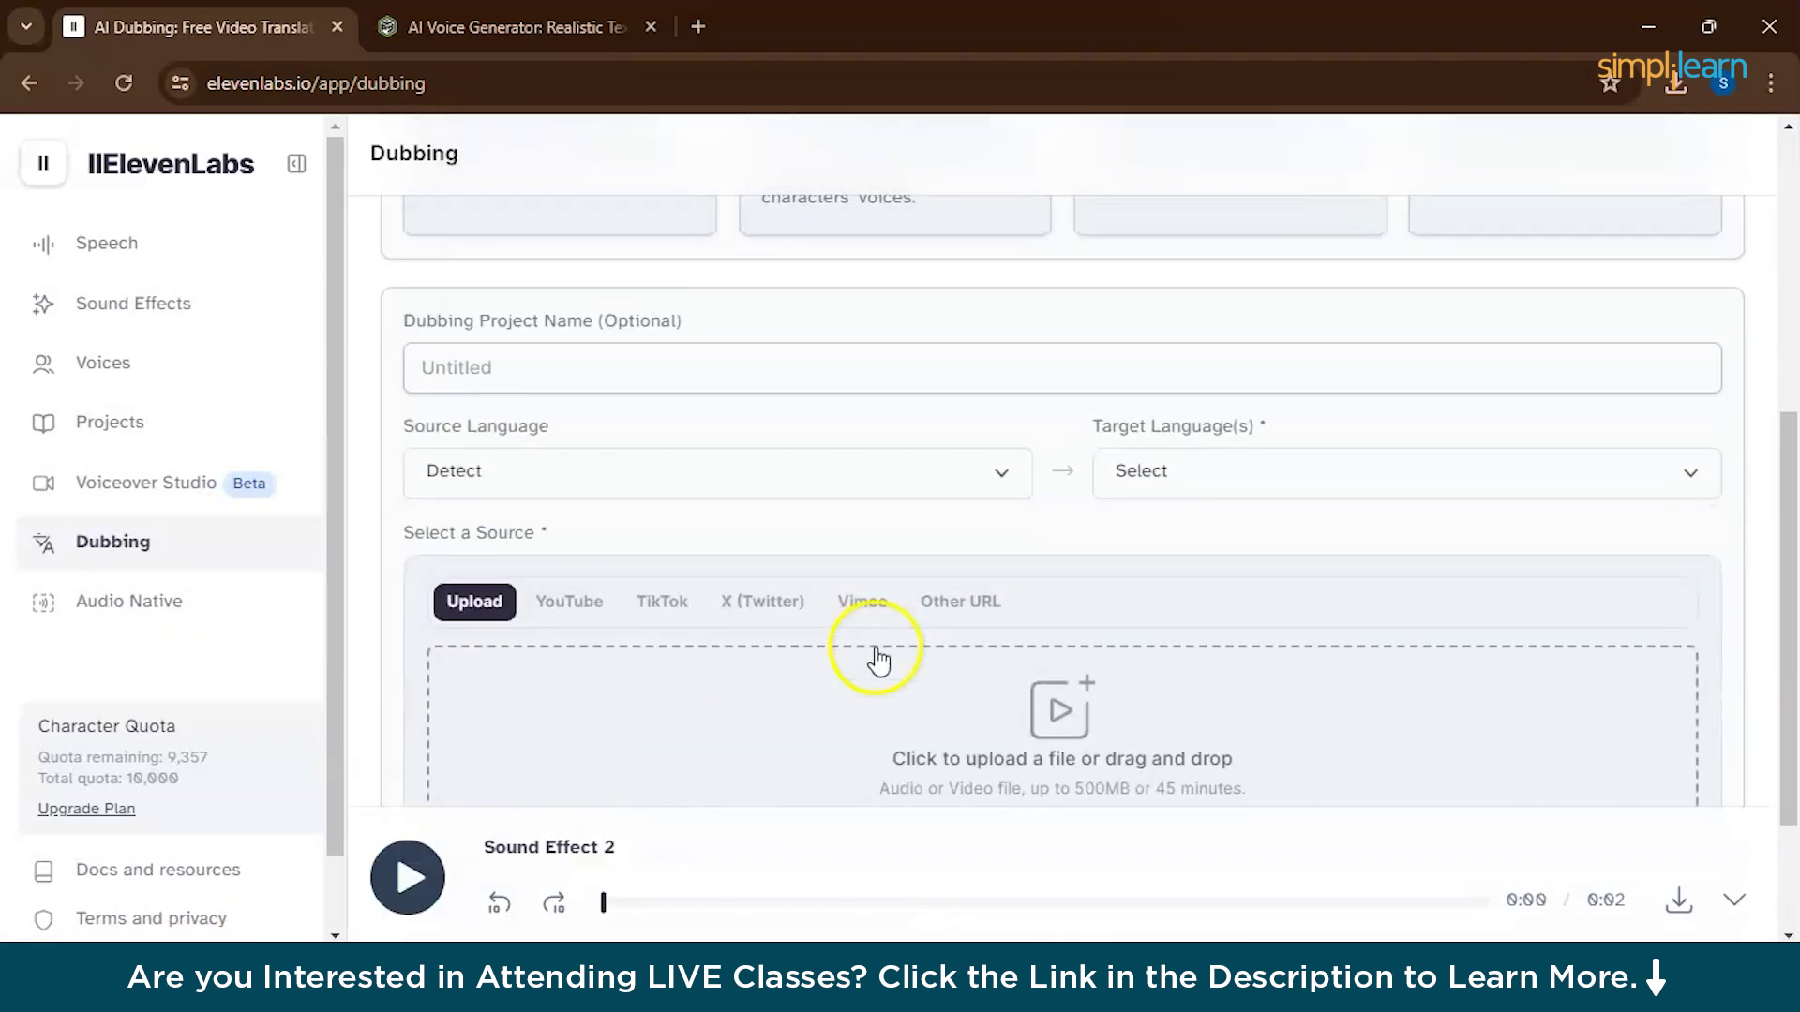
scroll(881, 612, "down", 2)
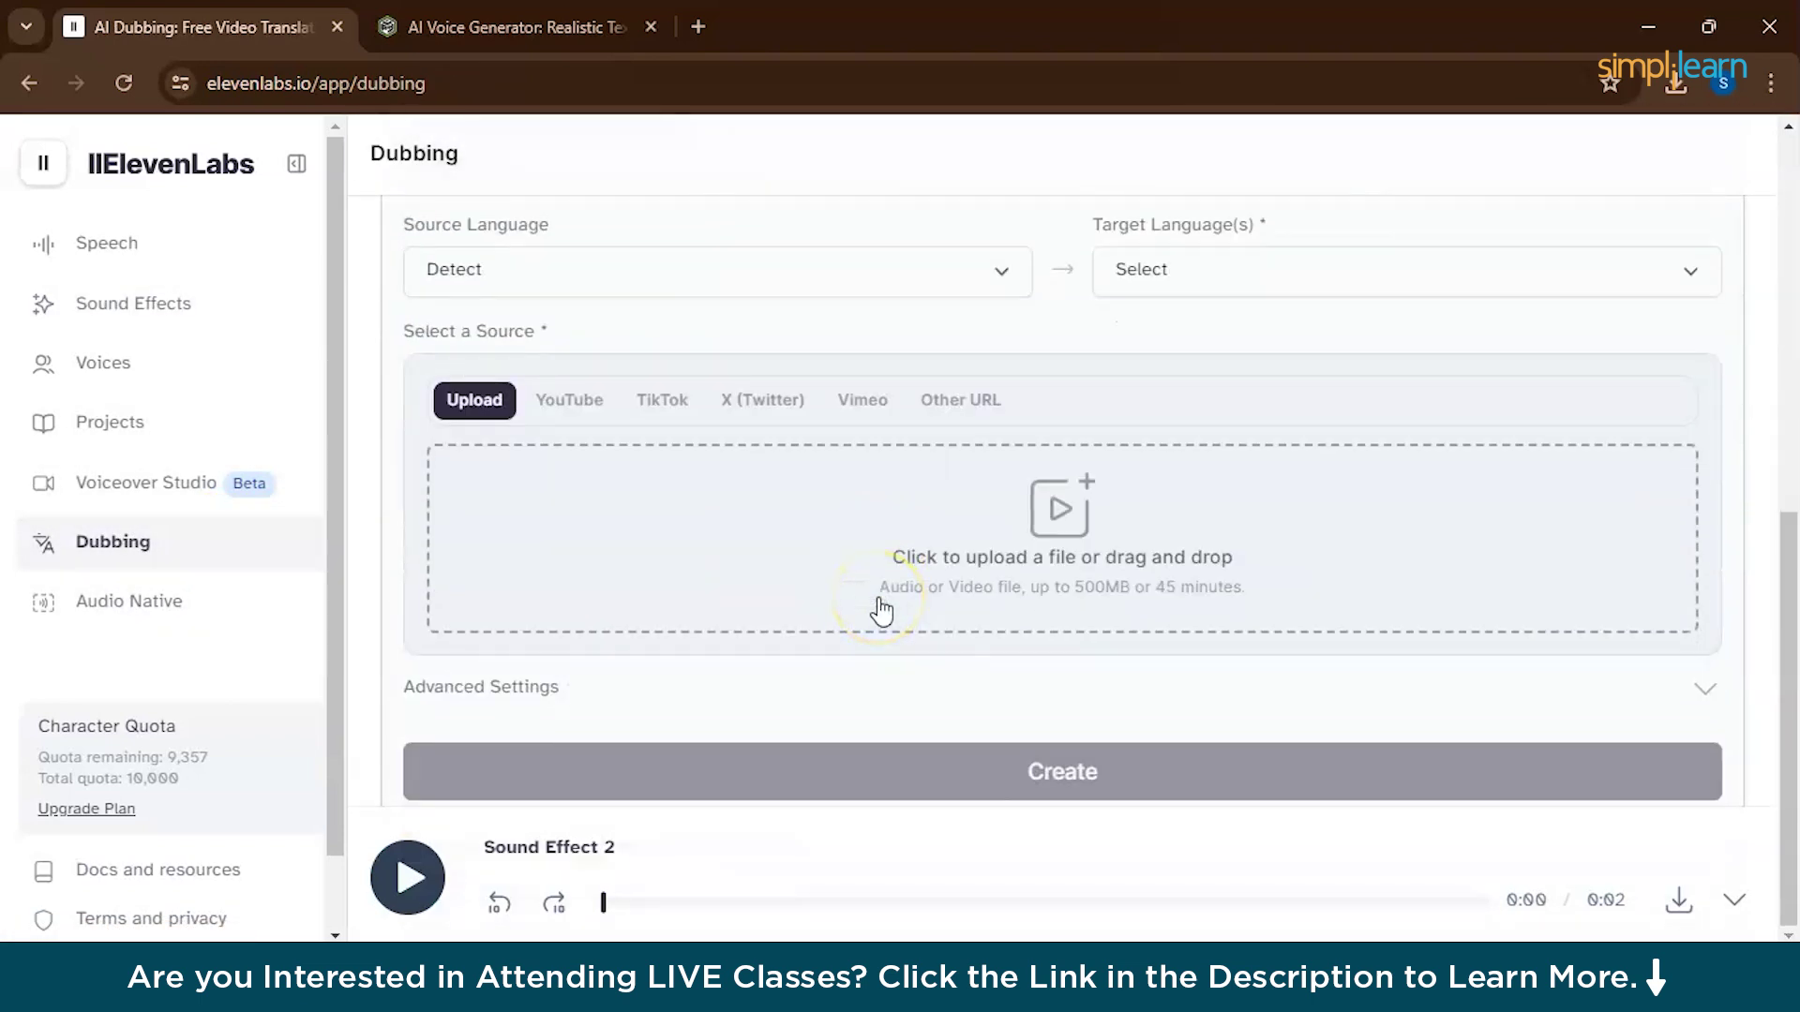
left_click(1087, 562)
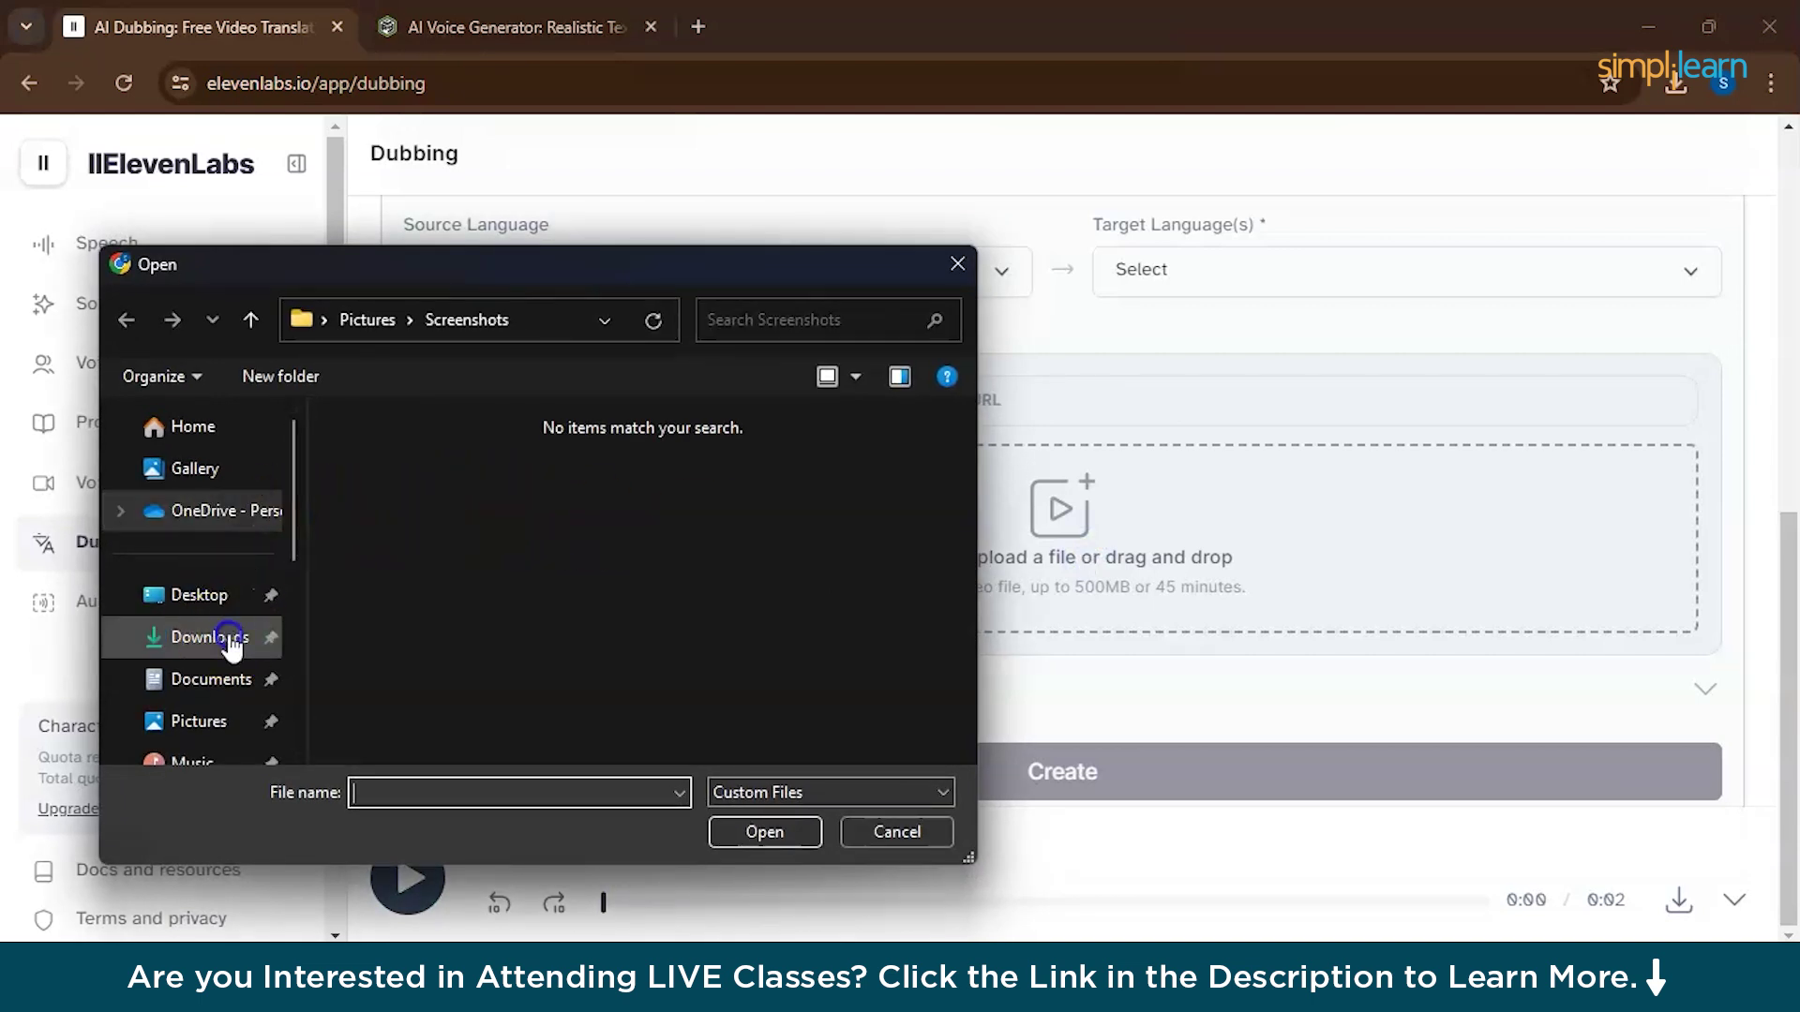
left_click(225, 638)
double_click(320, 566)
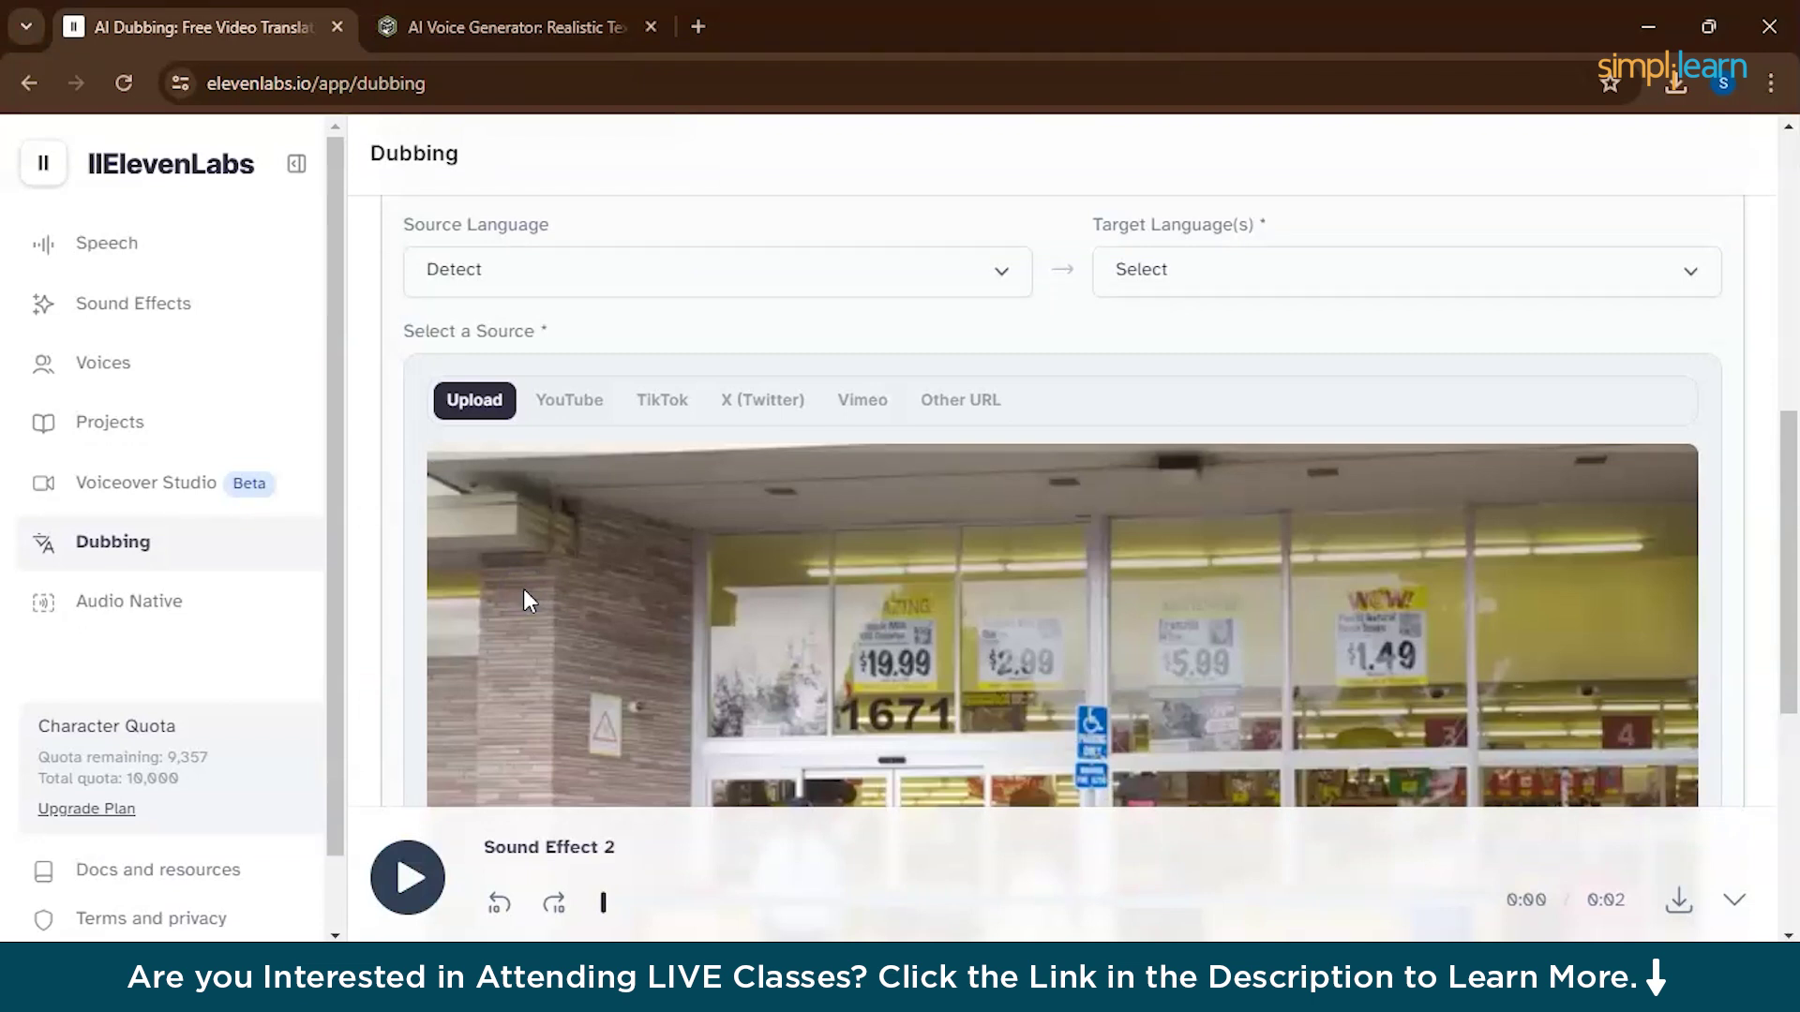
Set source language English and target Hindi, then create the dub.
left_click(686, 269)
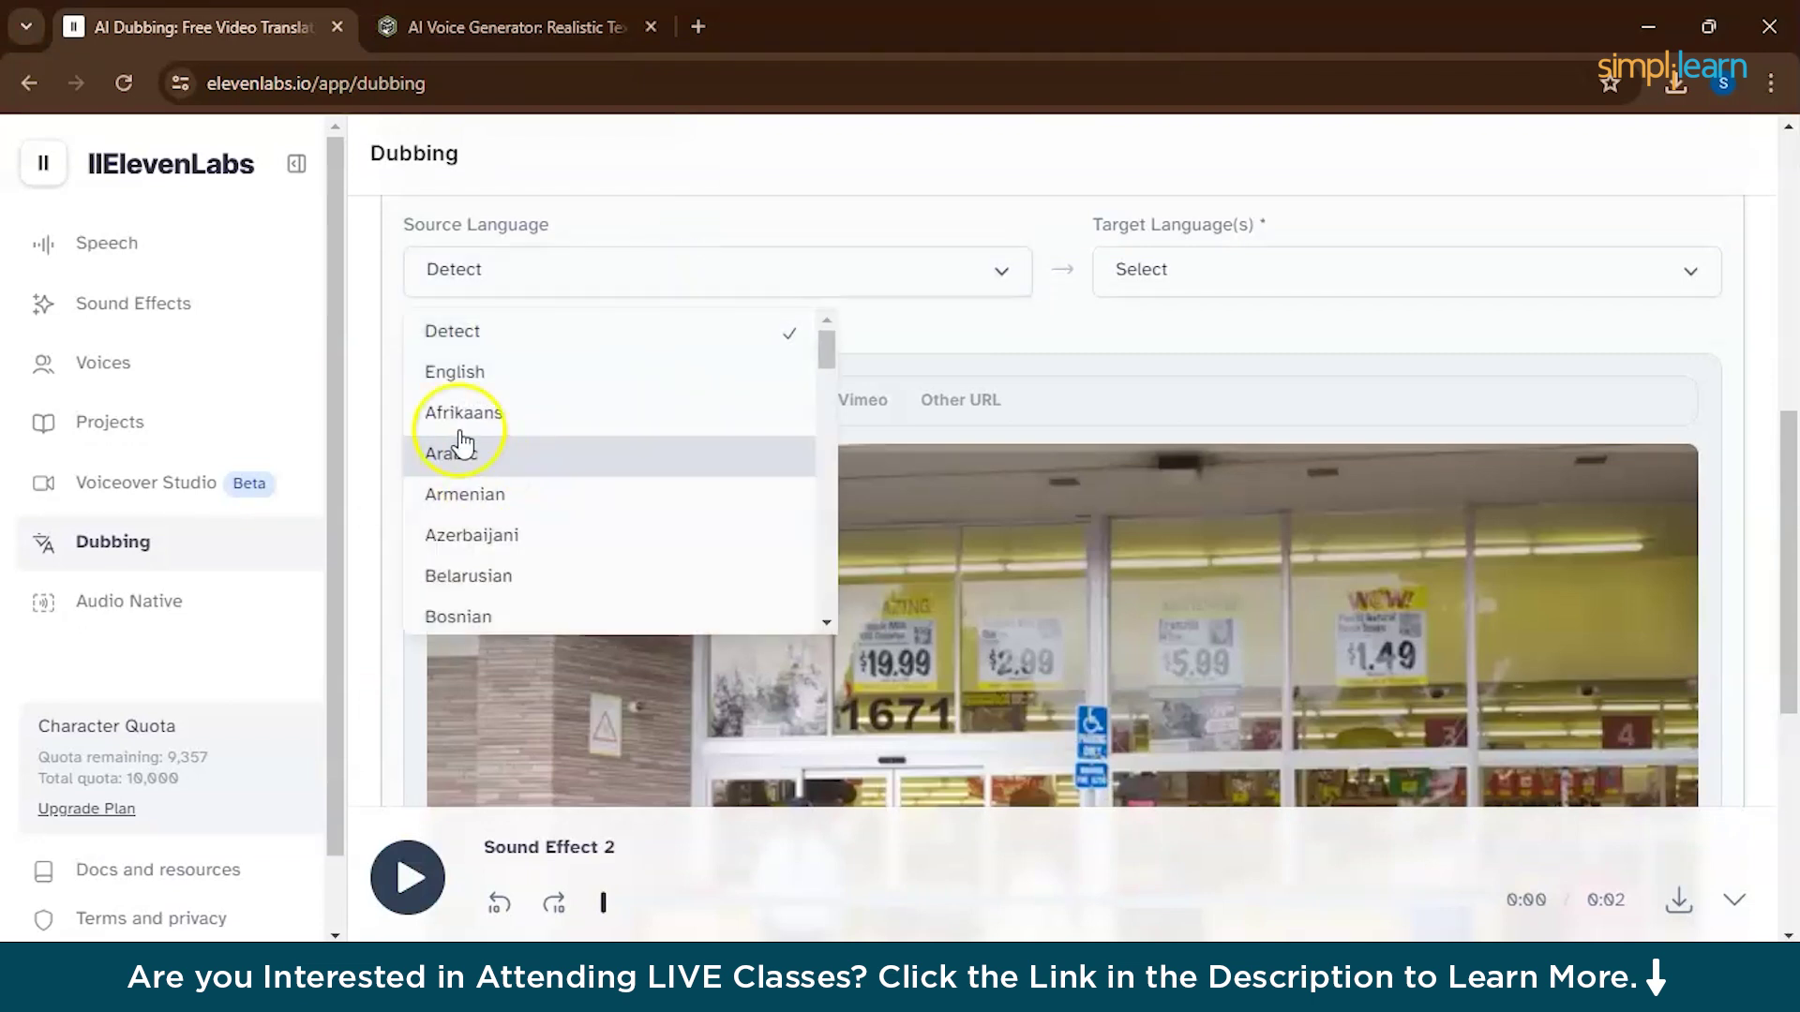
left_click(462, 375)
left_click(1387, 276)
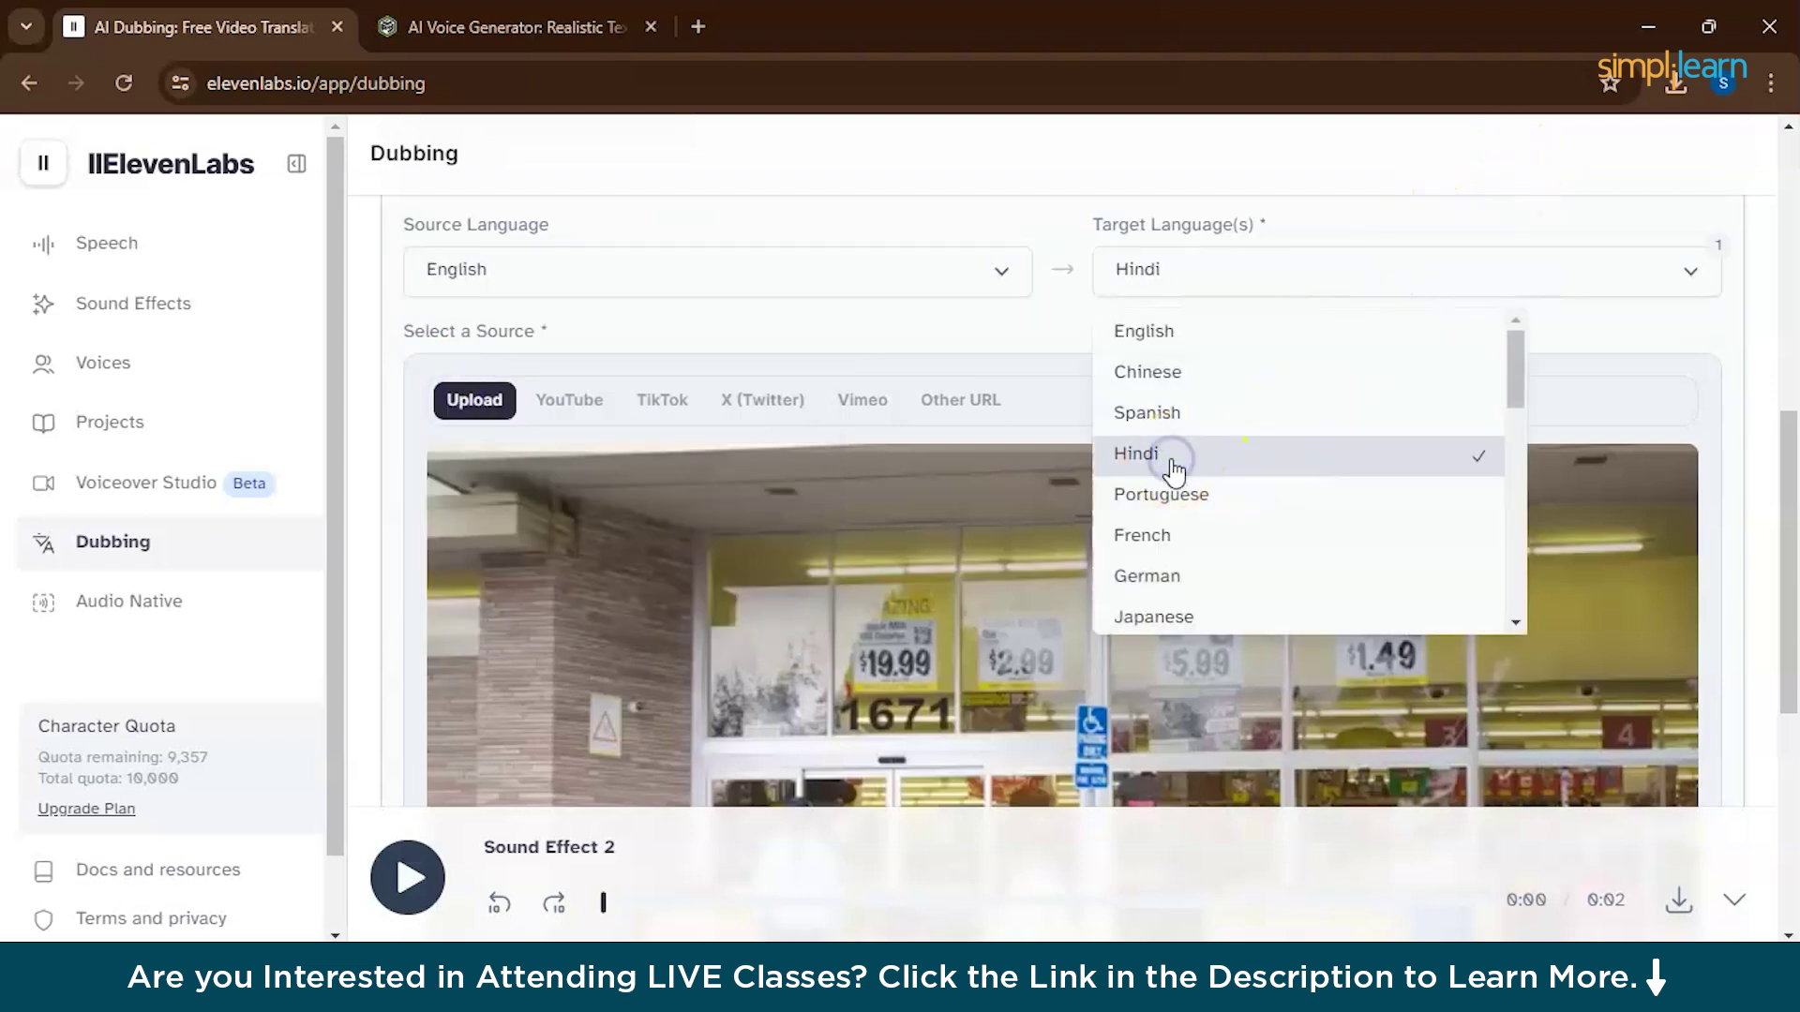
left_click(1000, 478)
scroll(999, 478, "down", 4)
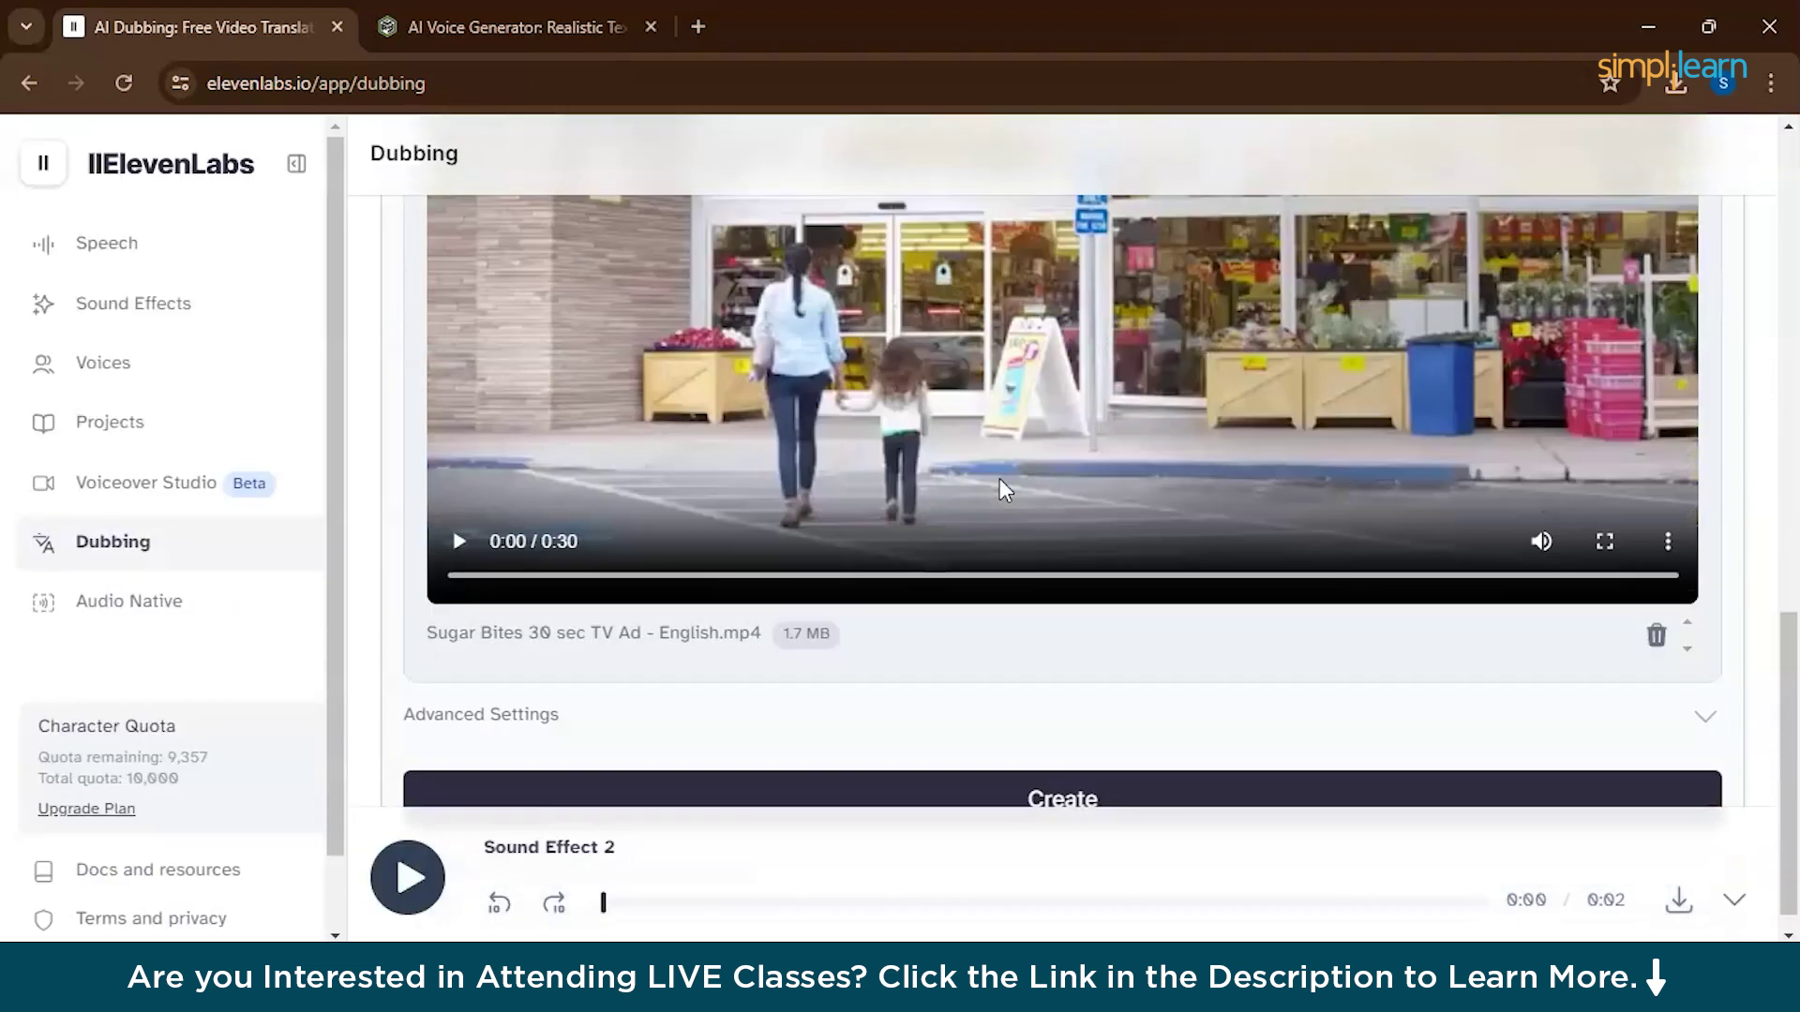
left_click(1076, 808)
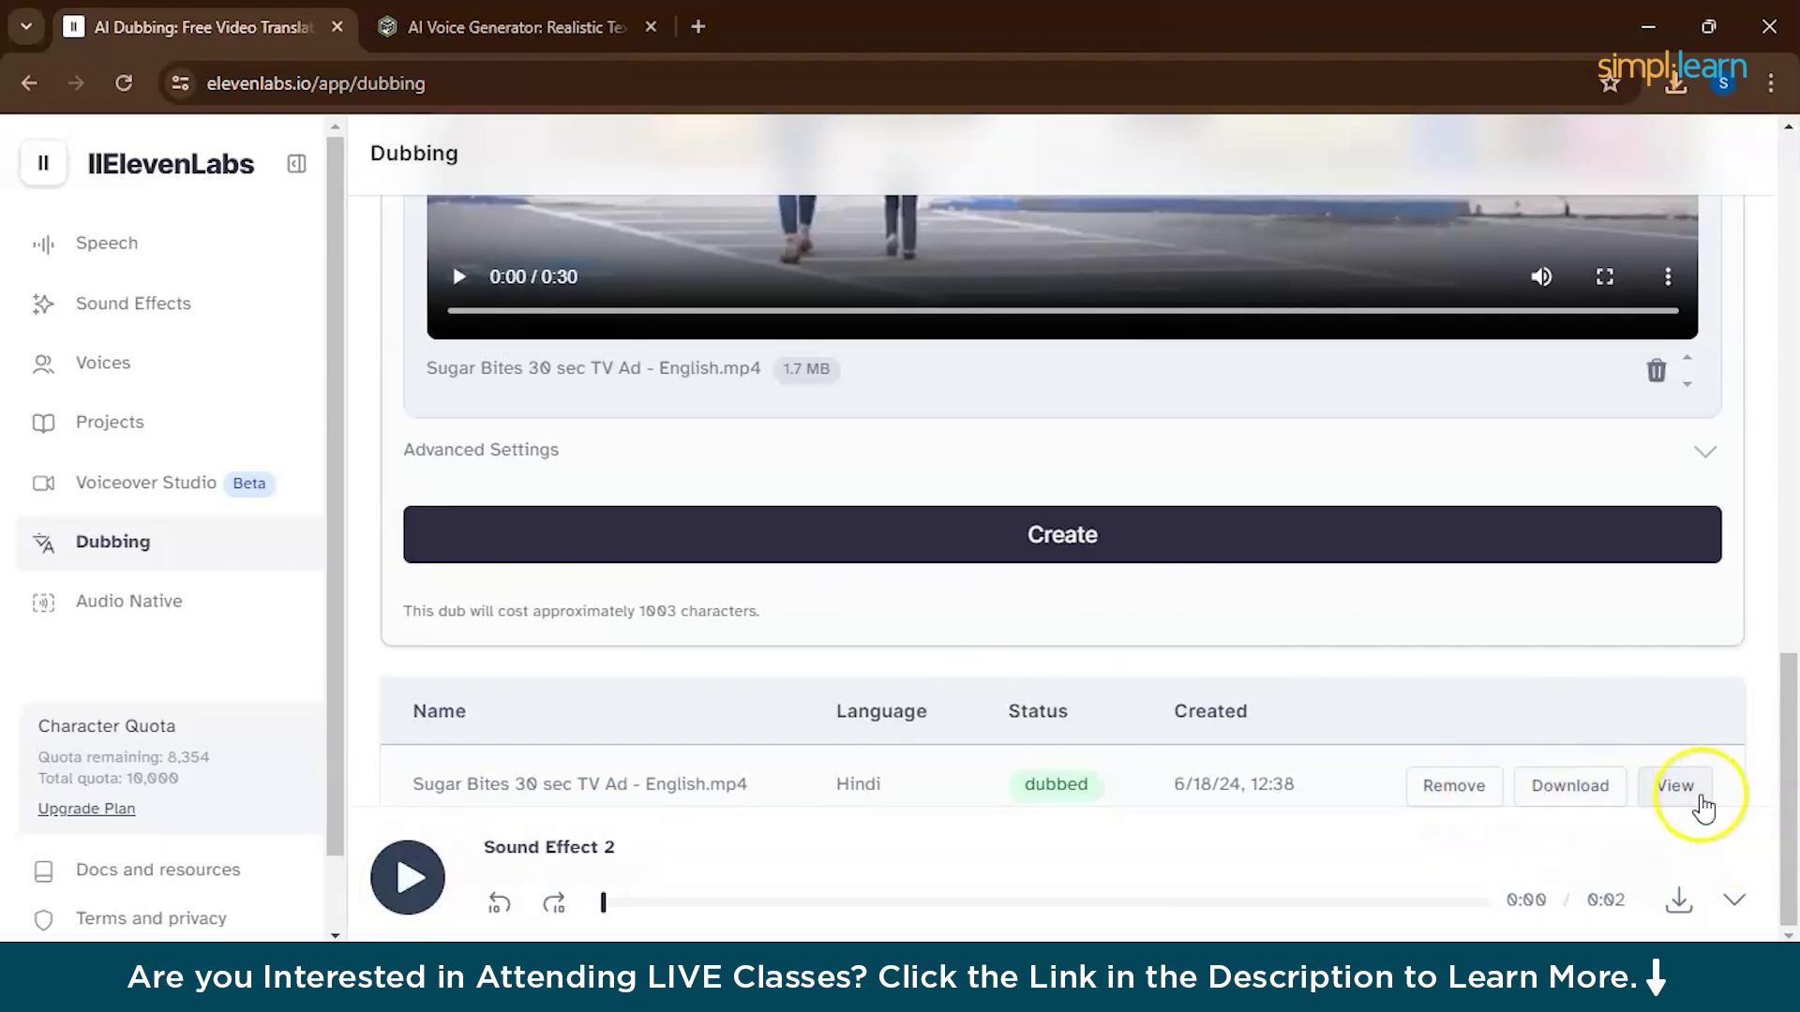
Open the Hindi-dubbed Sugar Bites ad's preview and play it to about 0:20.
left_click(1675, 787)
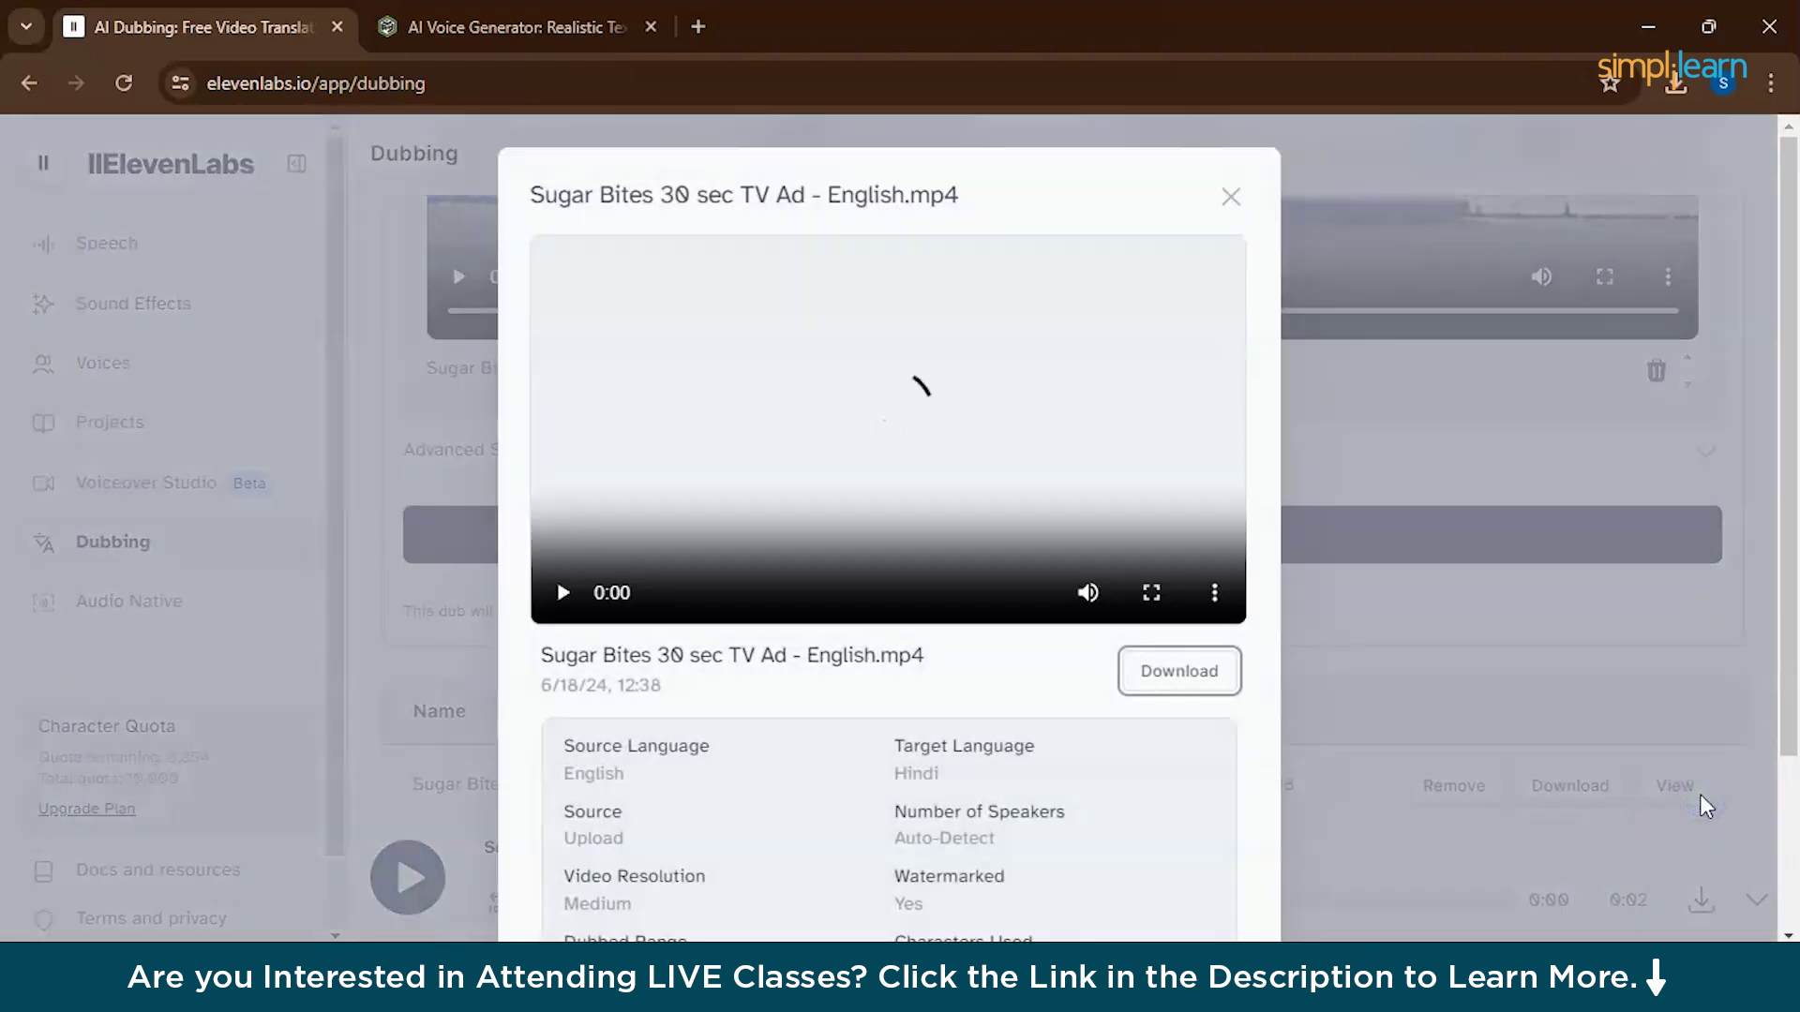
left_click(562, 562)
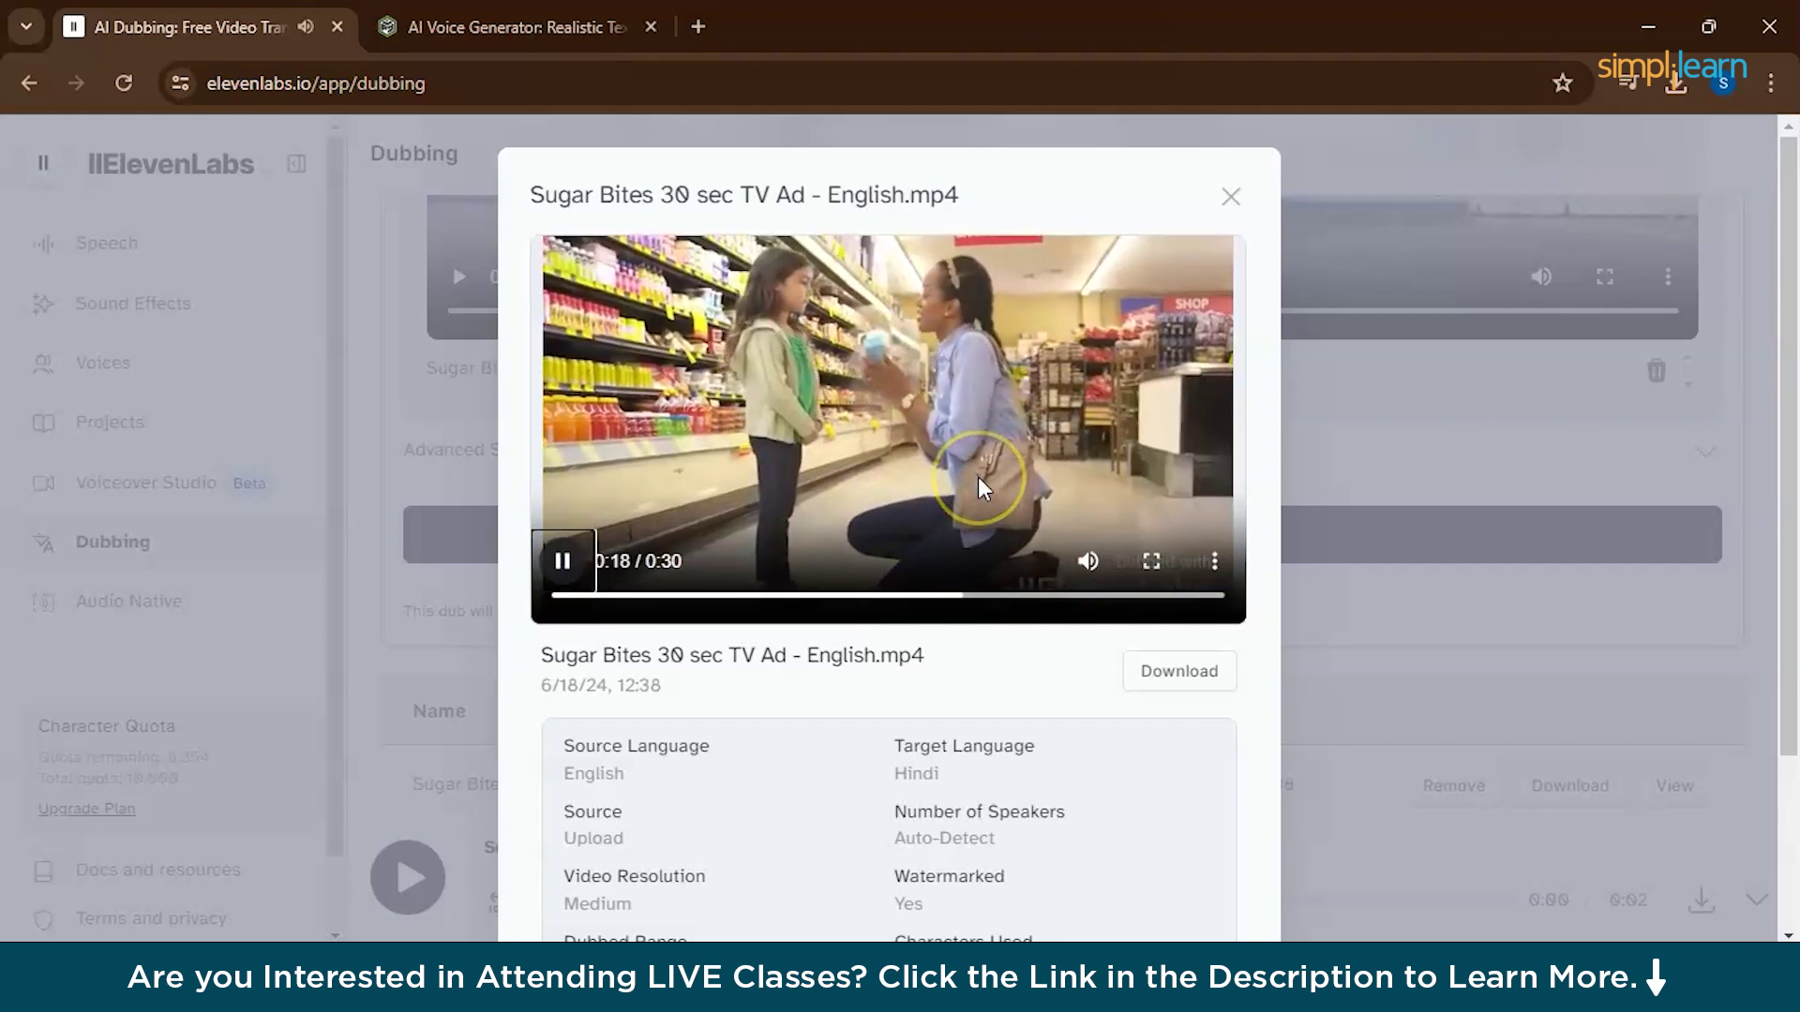
left_click(978, 477)
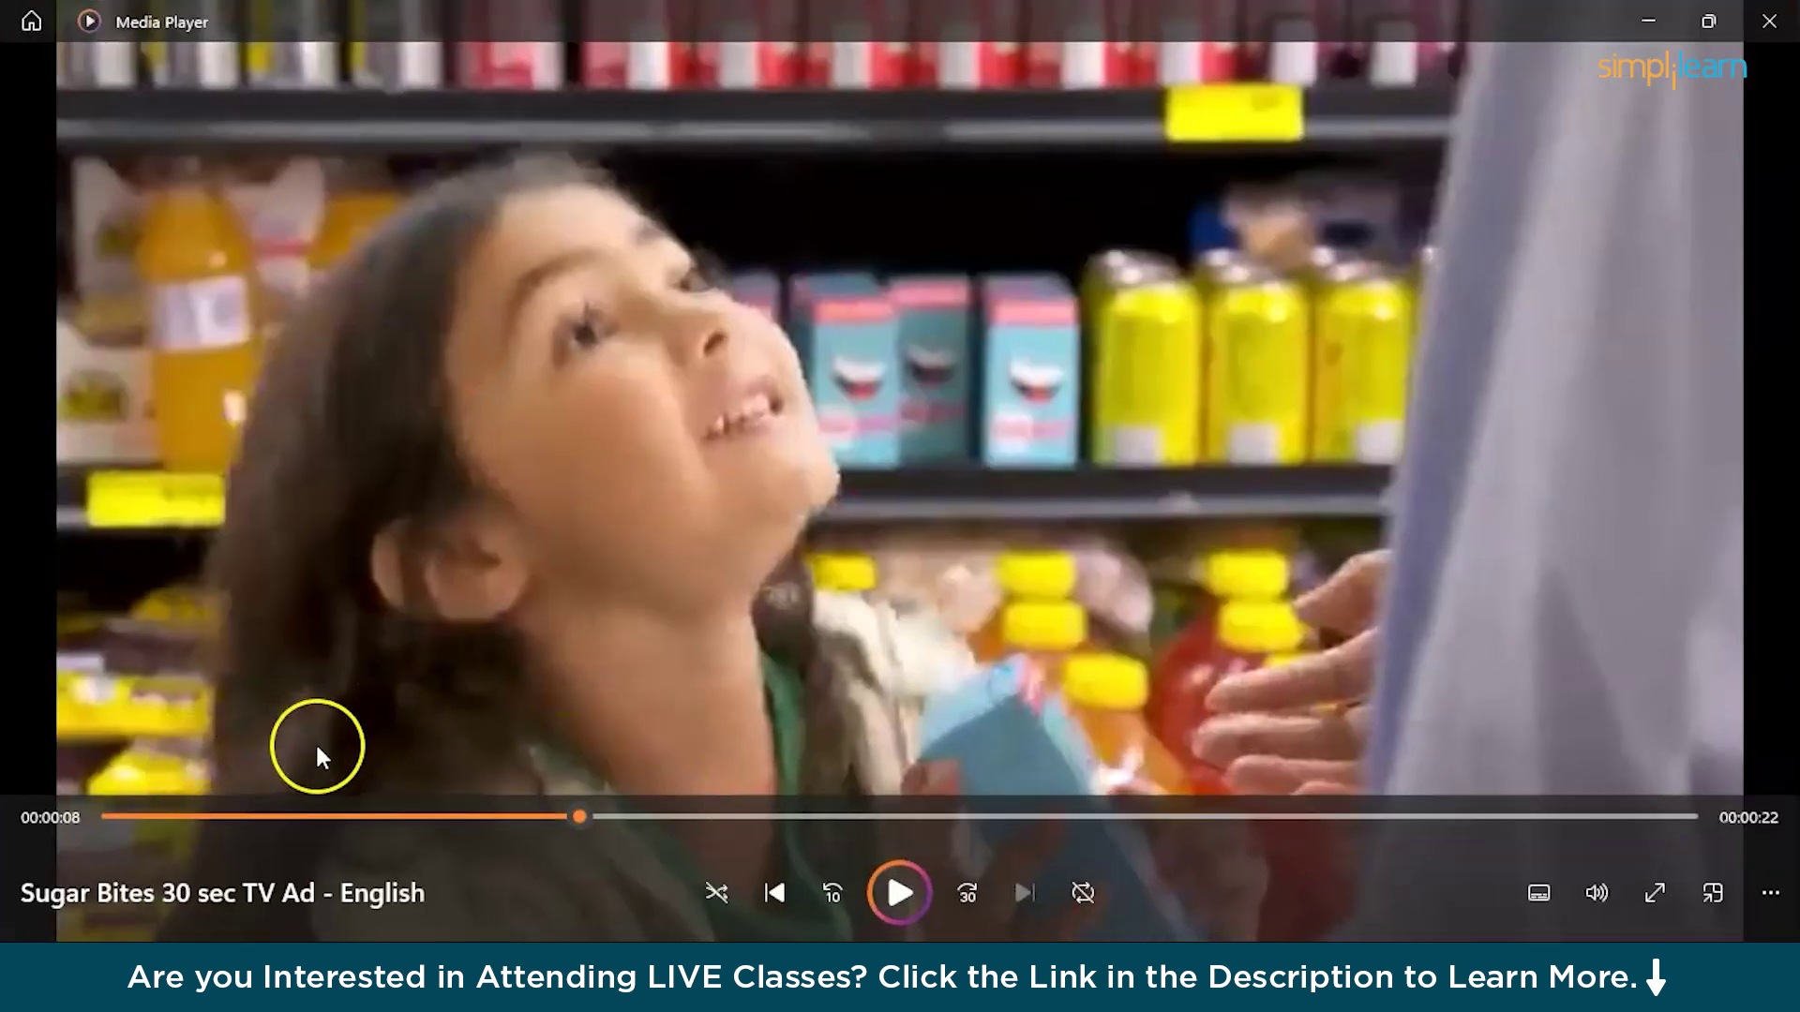
Play the English Sugar Bites ad from near the start, pausing around 0:13.
left_click(893, 899)
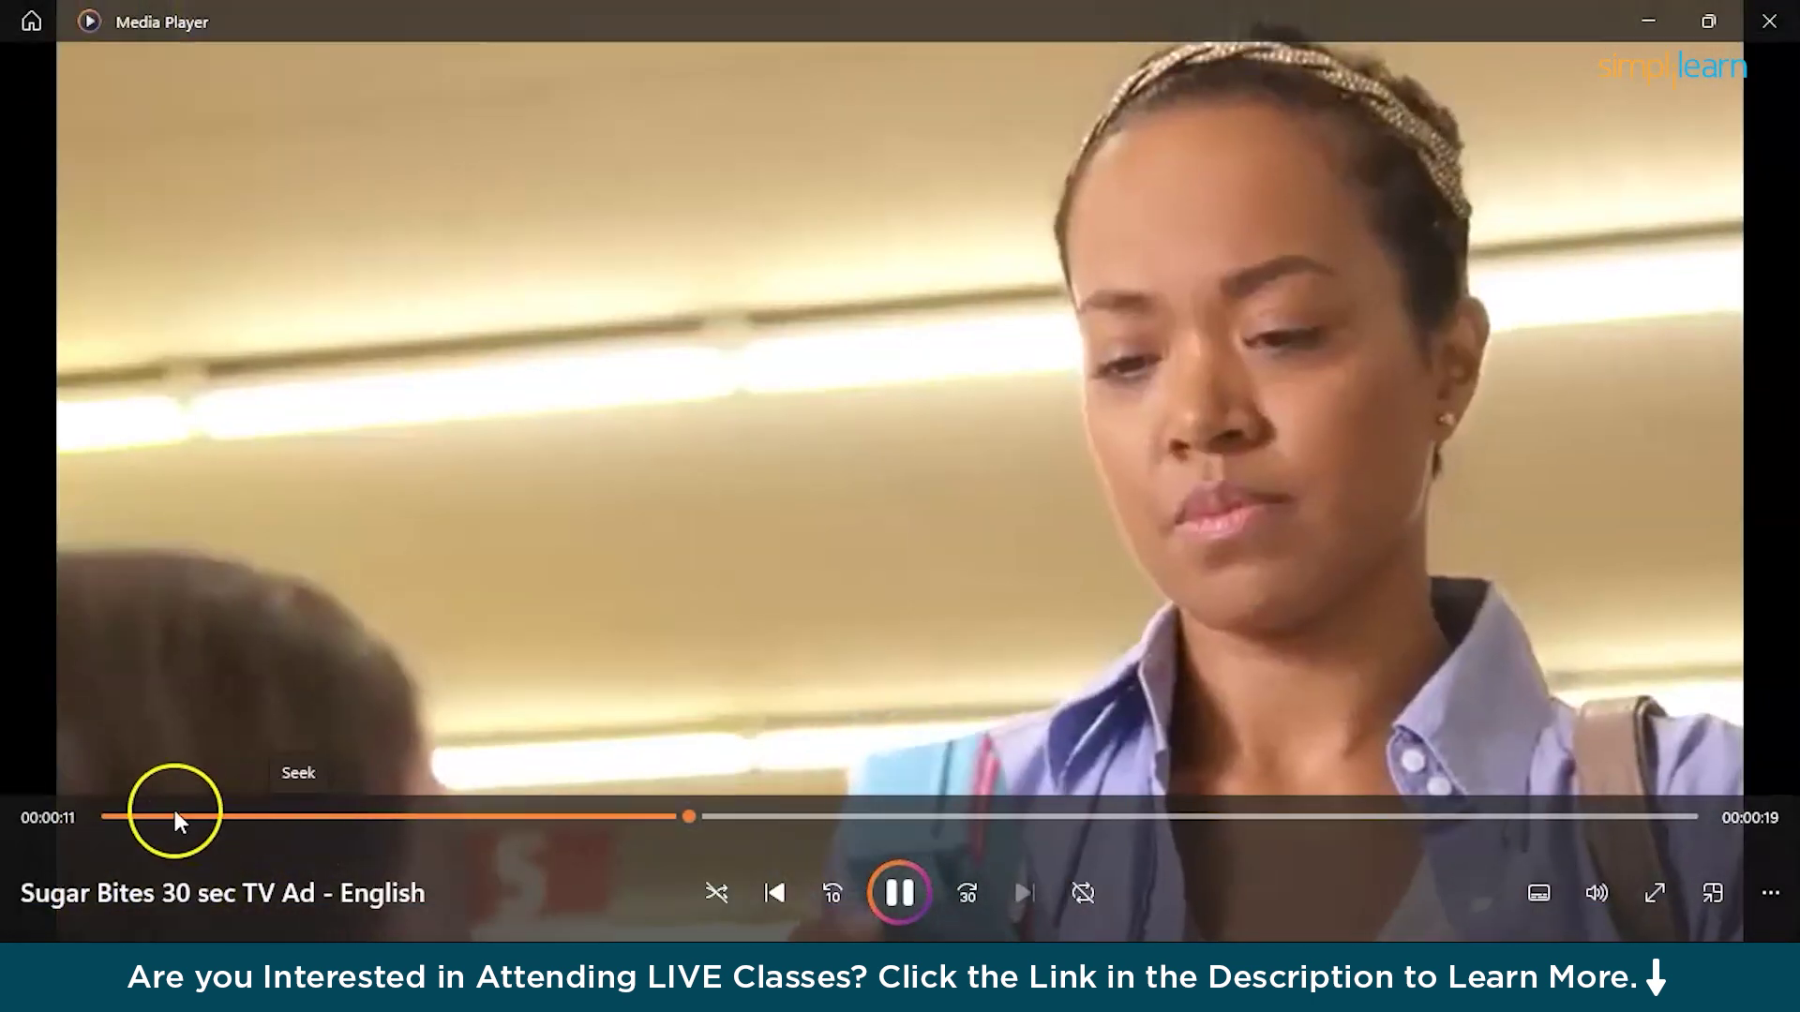
left_click(174, 813)
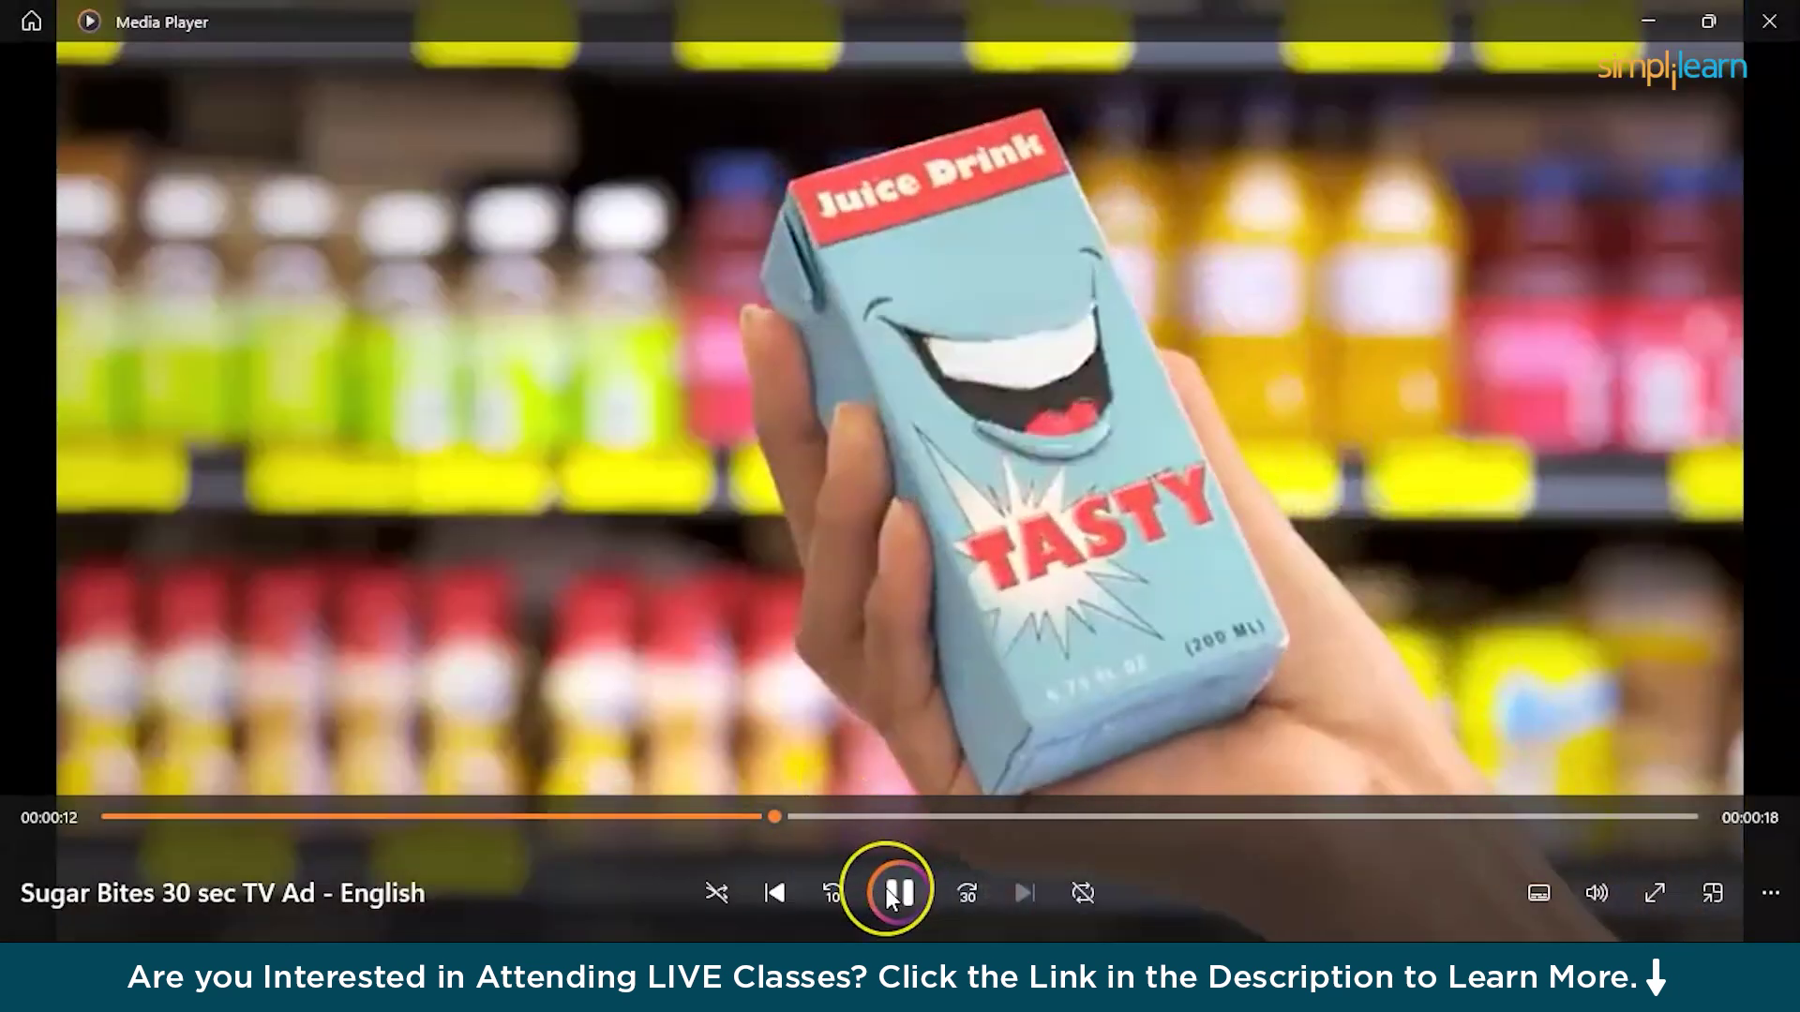
left_click(898, 891)
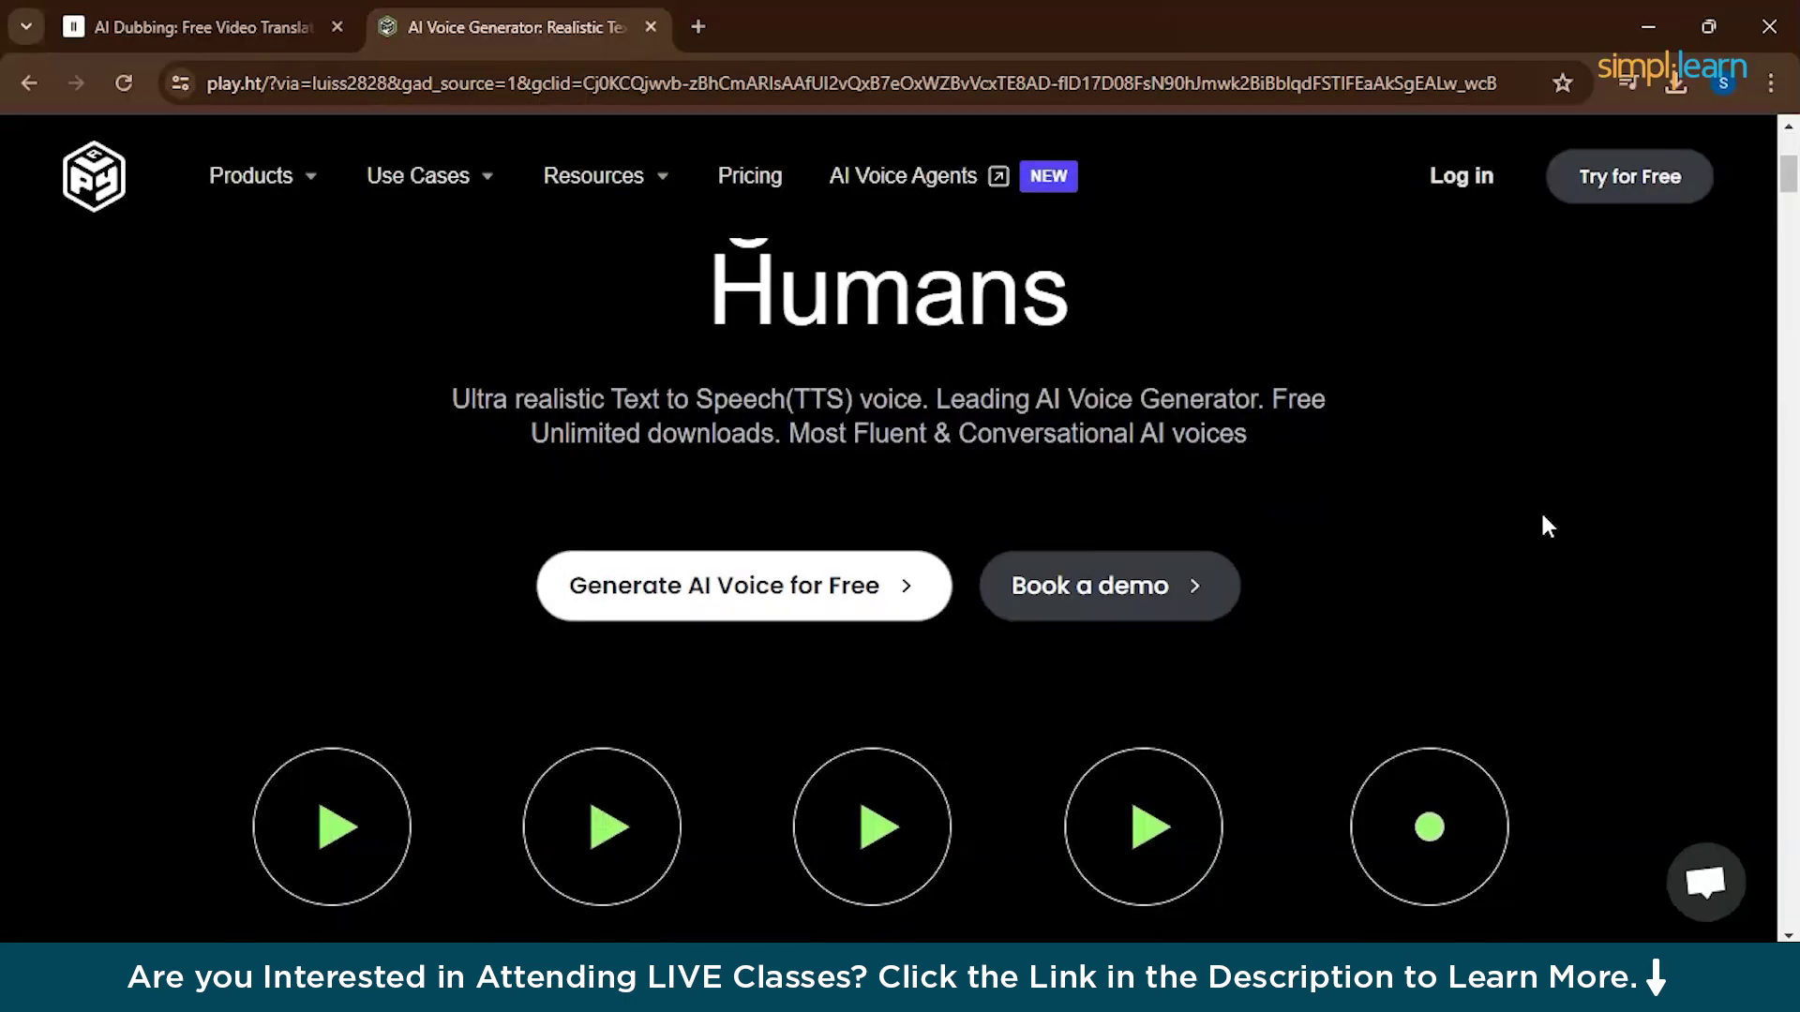
Sign up with Google and answer onboarding as an individual making entertainment videos.
left_click(892, 586)
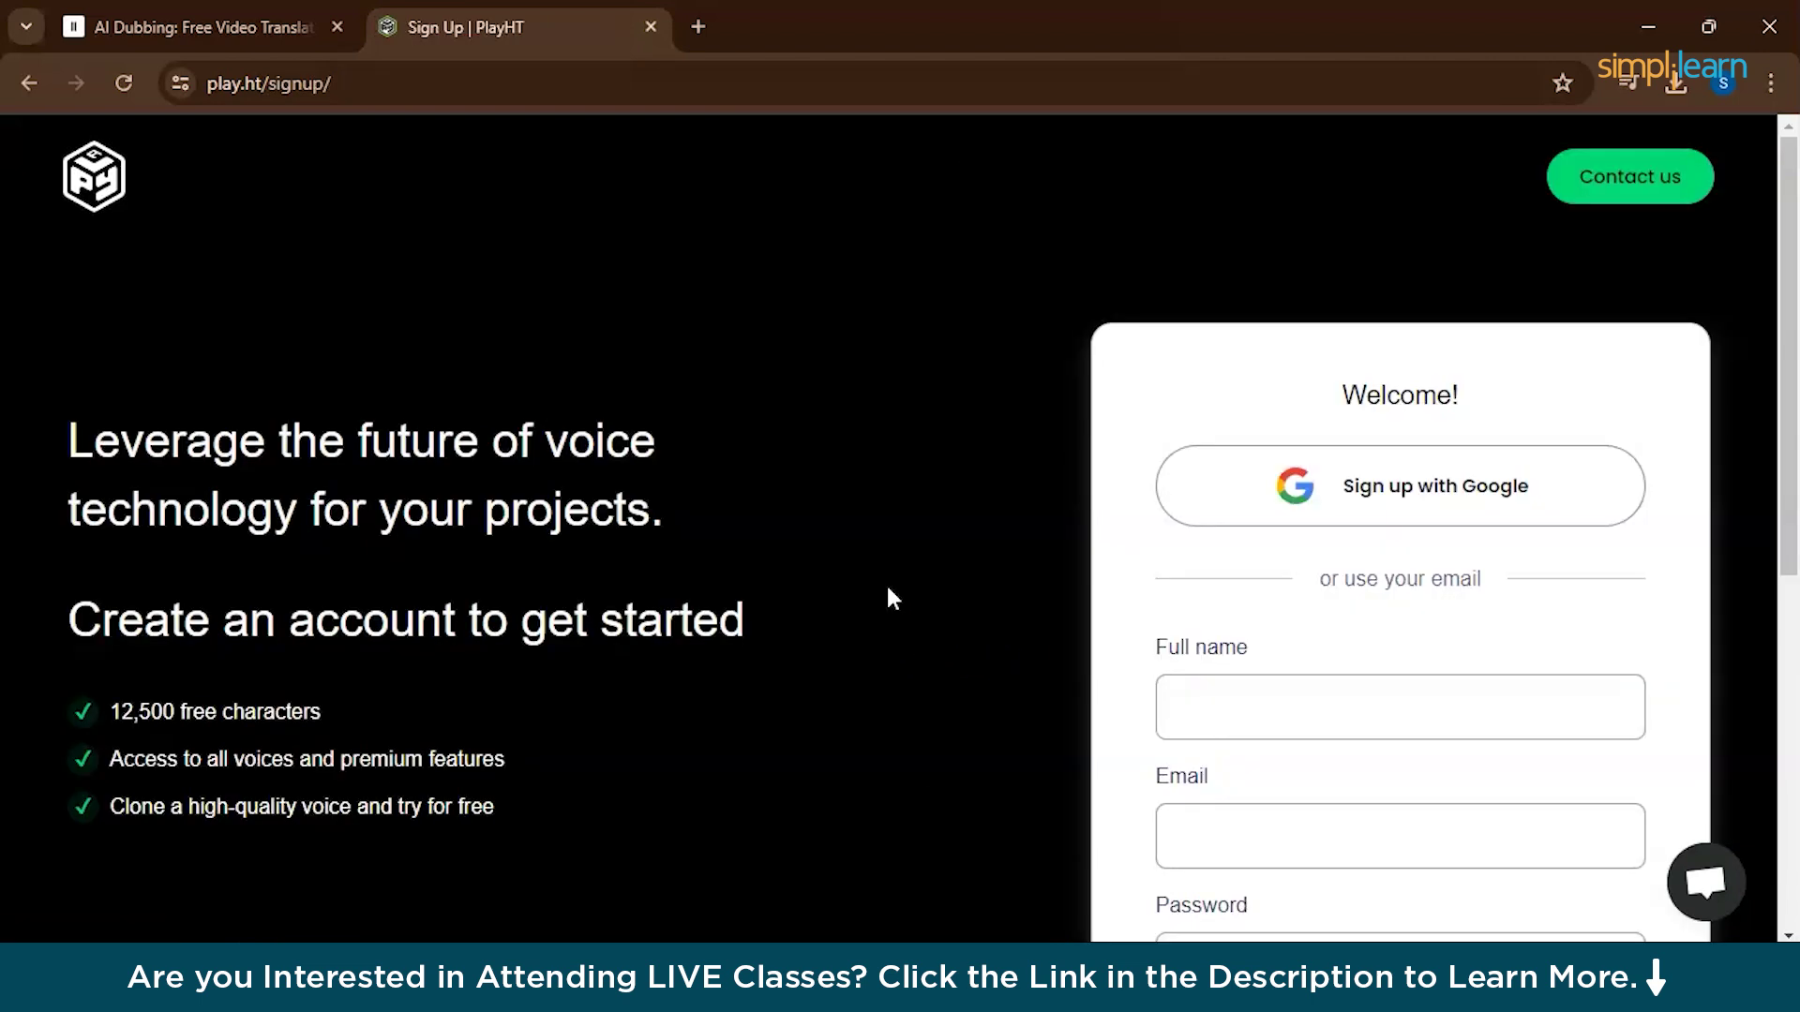
left_click(1346, 464)
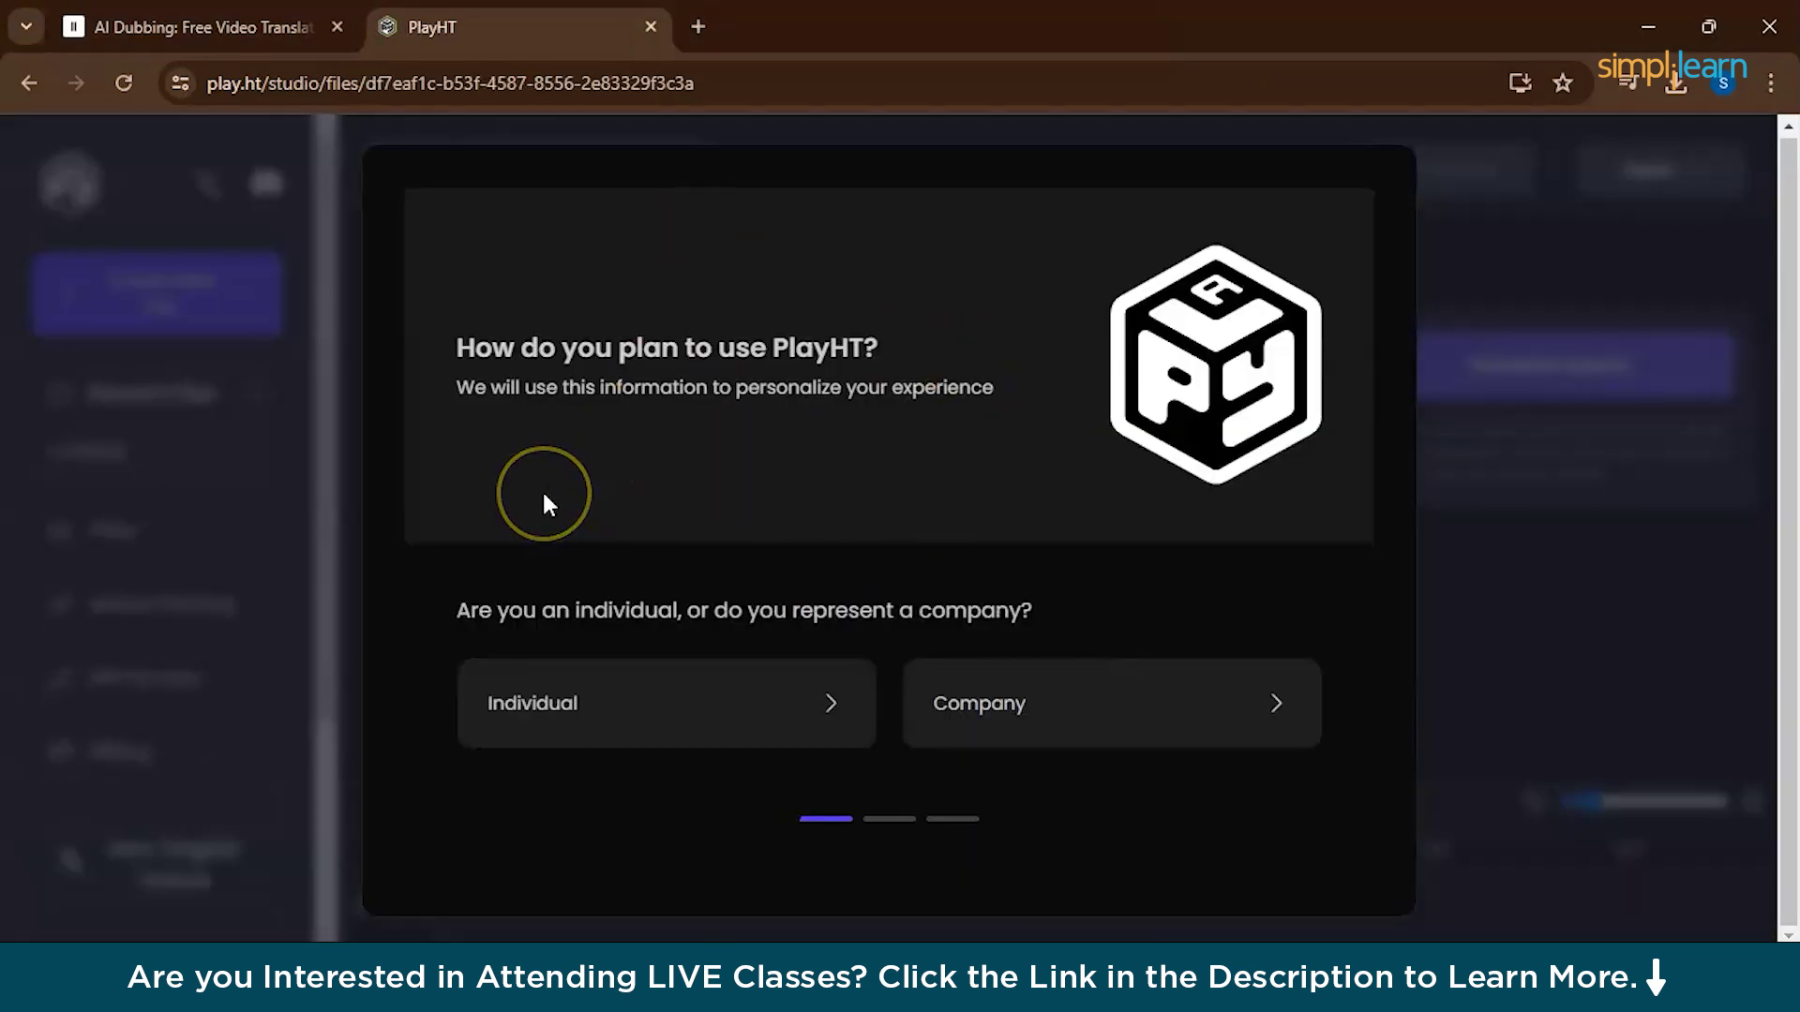
left_click(611, 712)
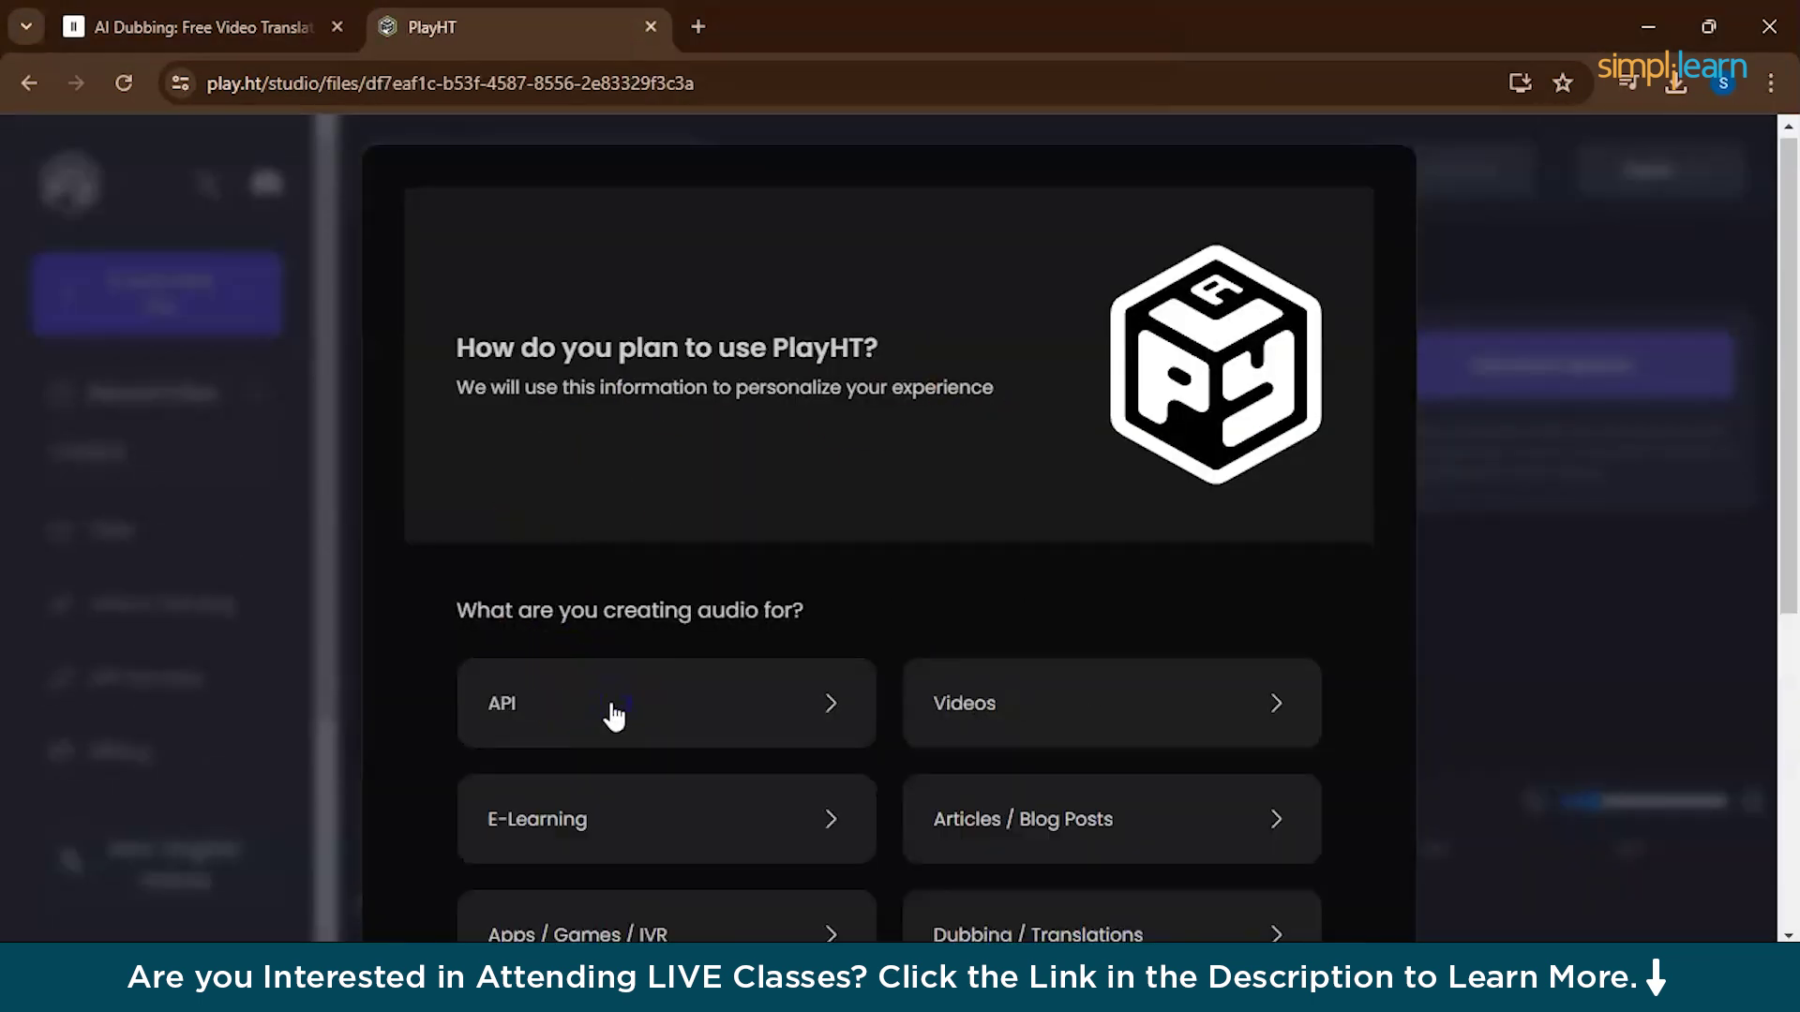
scroll(824, 677, "down", 1)
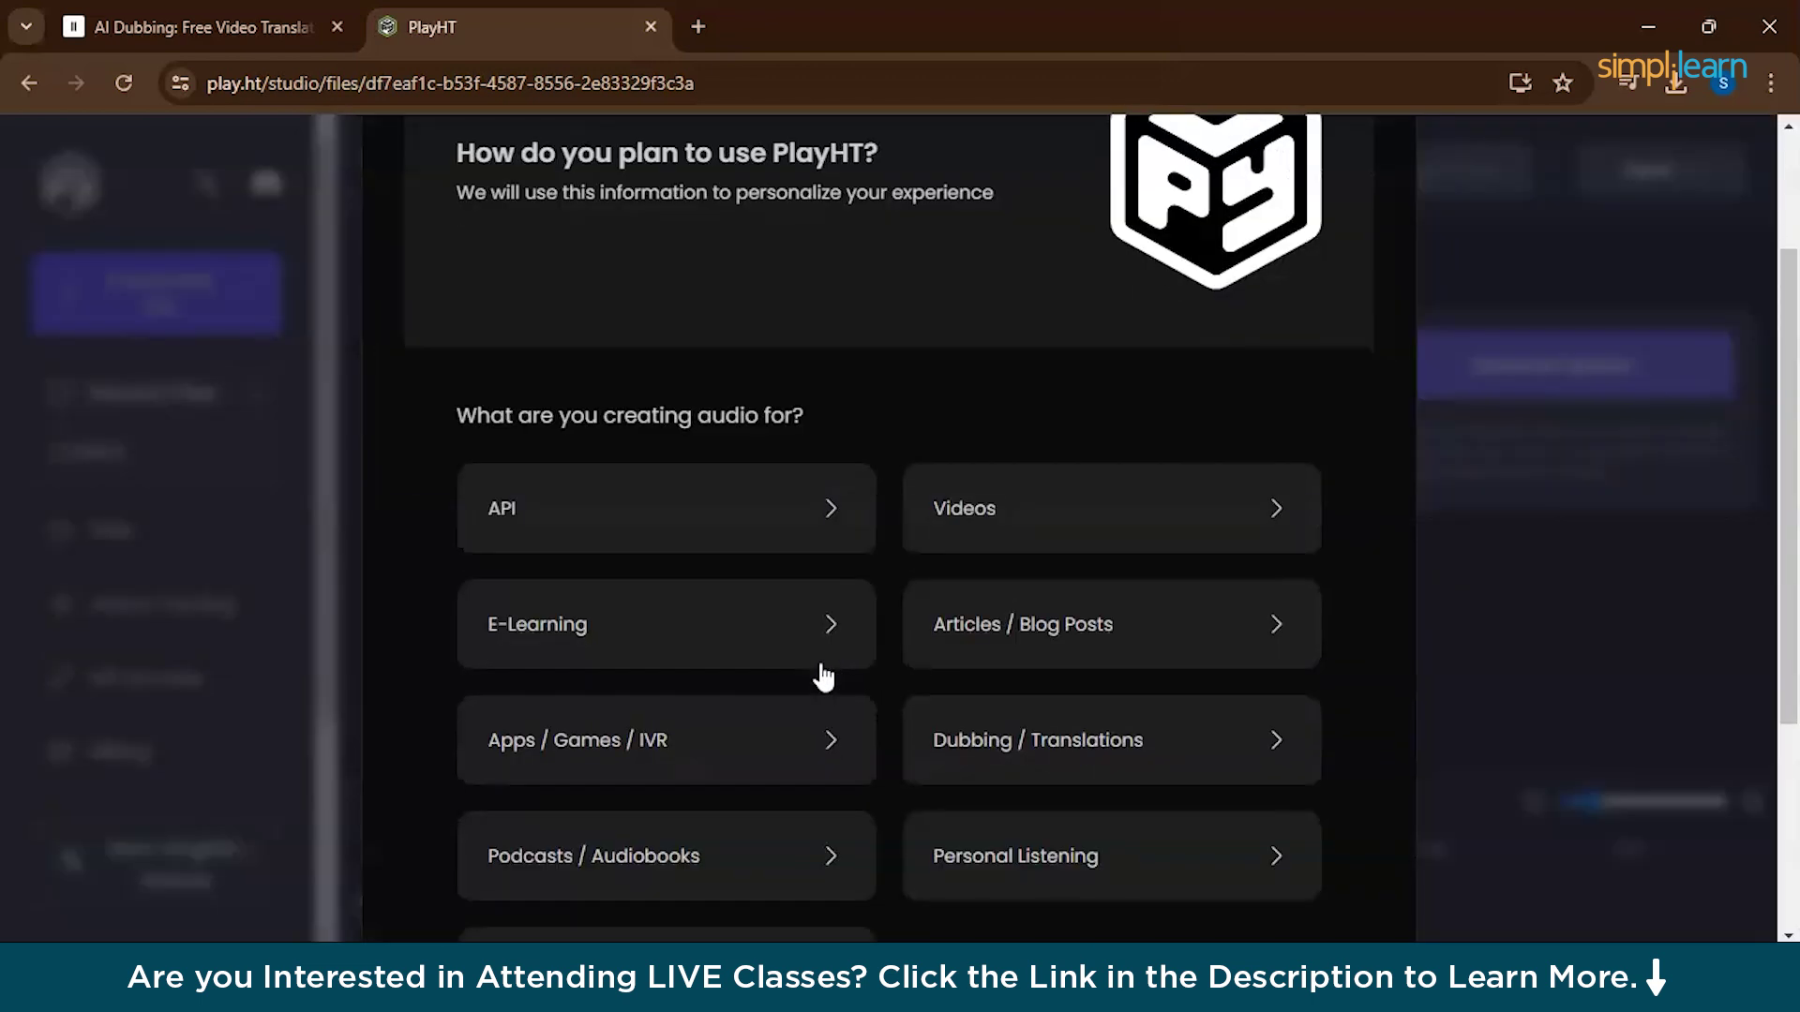
scroll(824, 678, "down", 1)
scroll(819, 676, "down", 1)
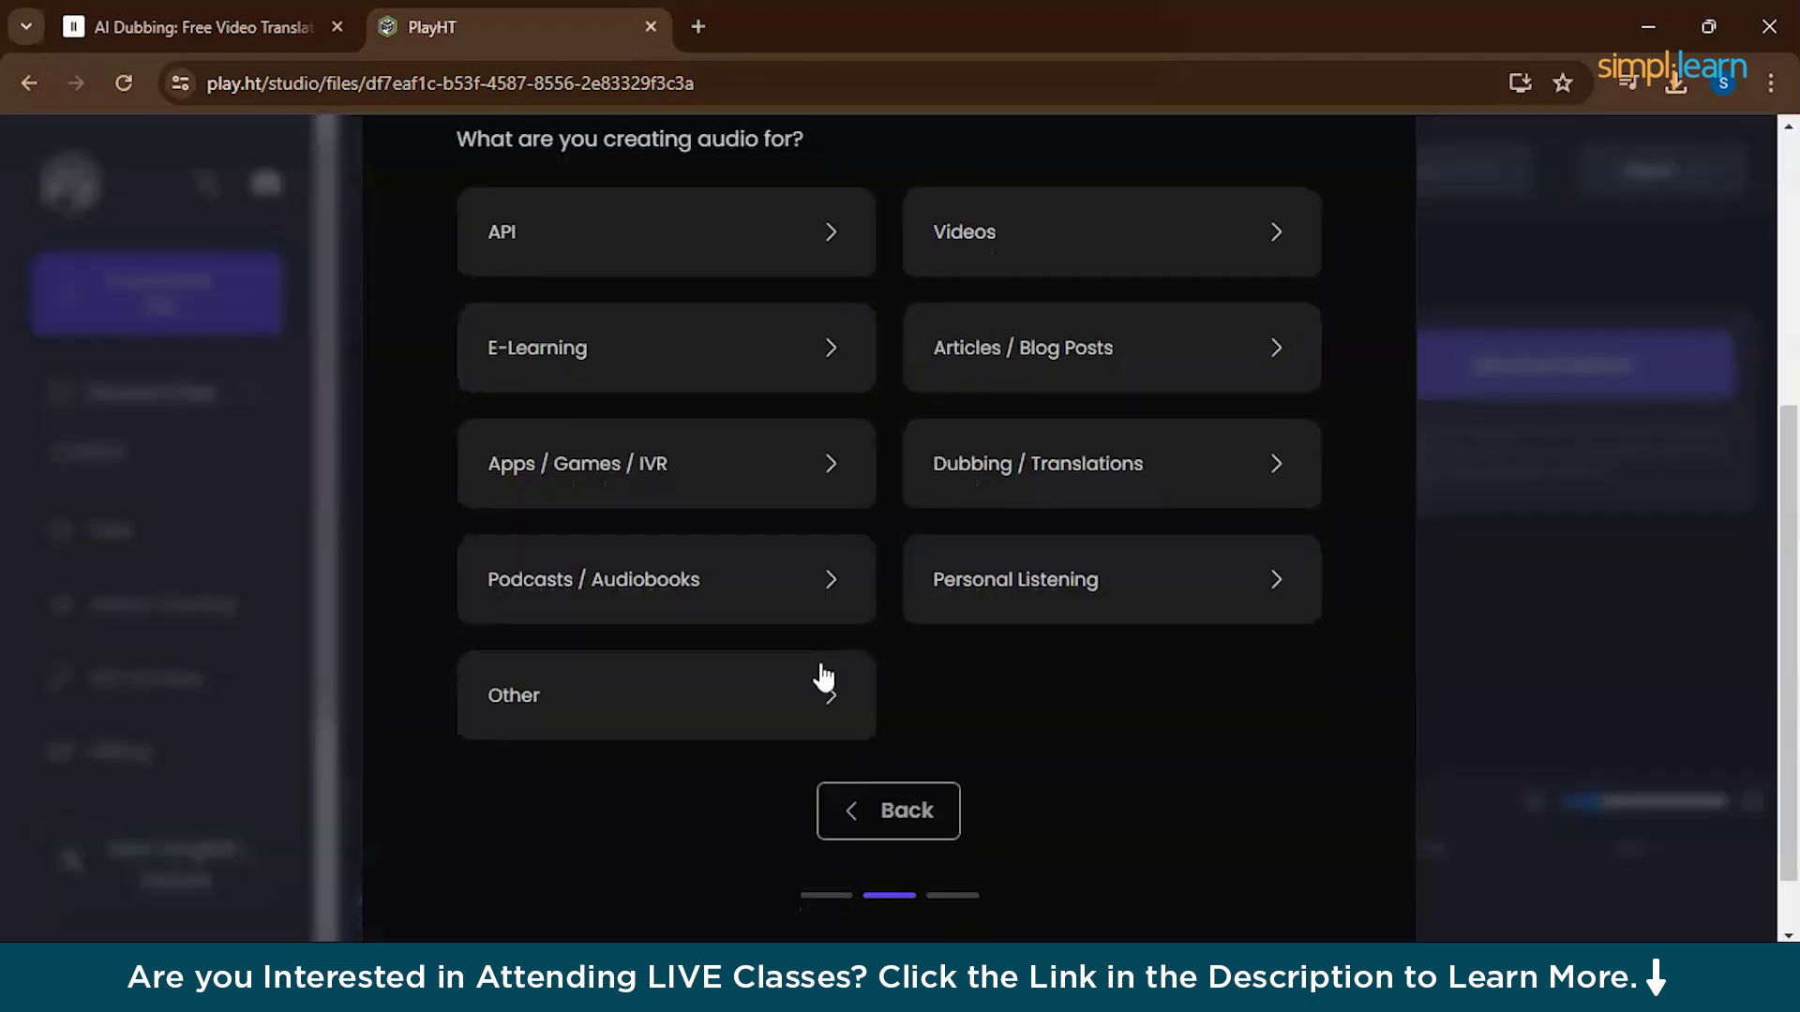
left_click(1058, 265)
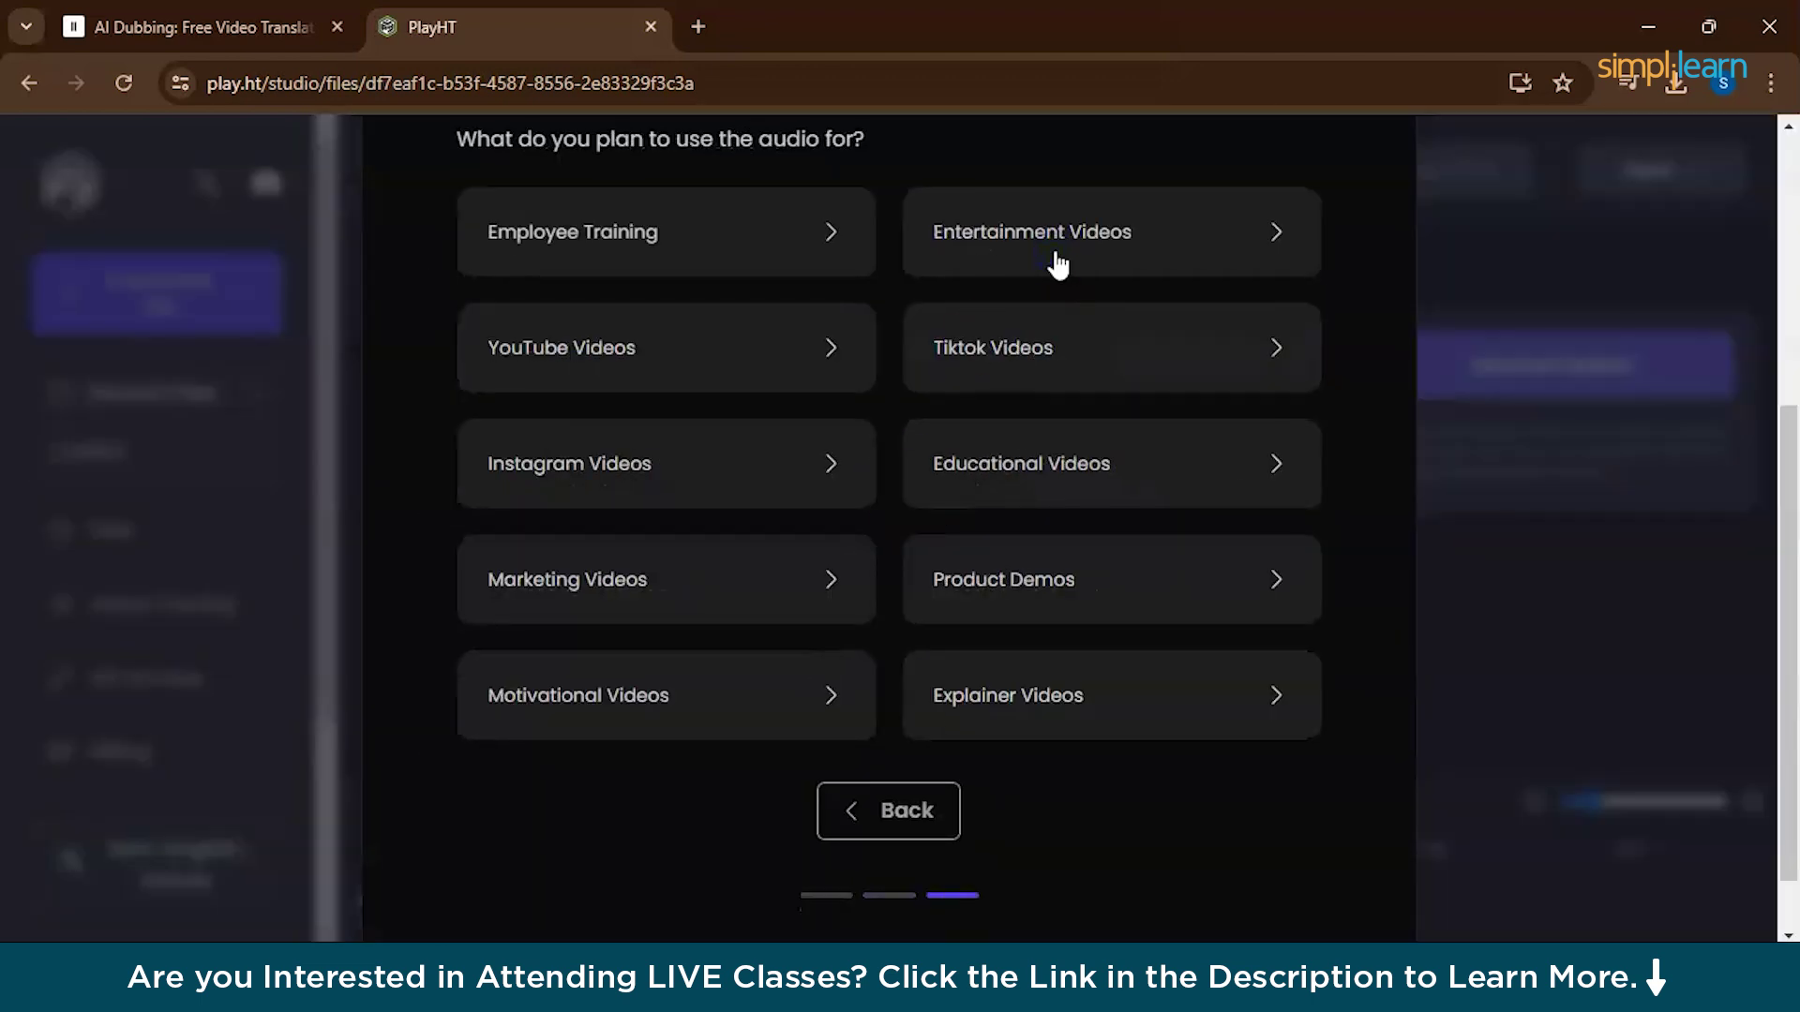
left_click(1057, 264)
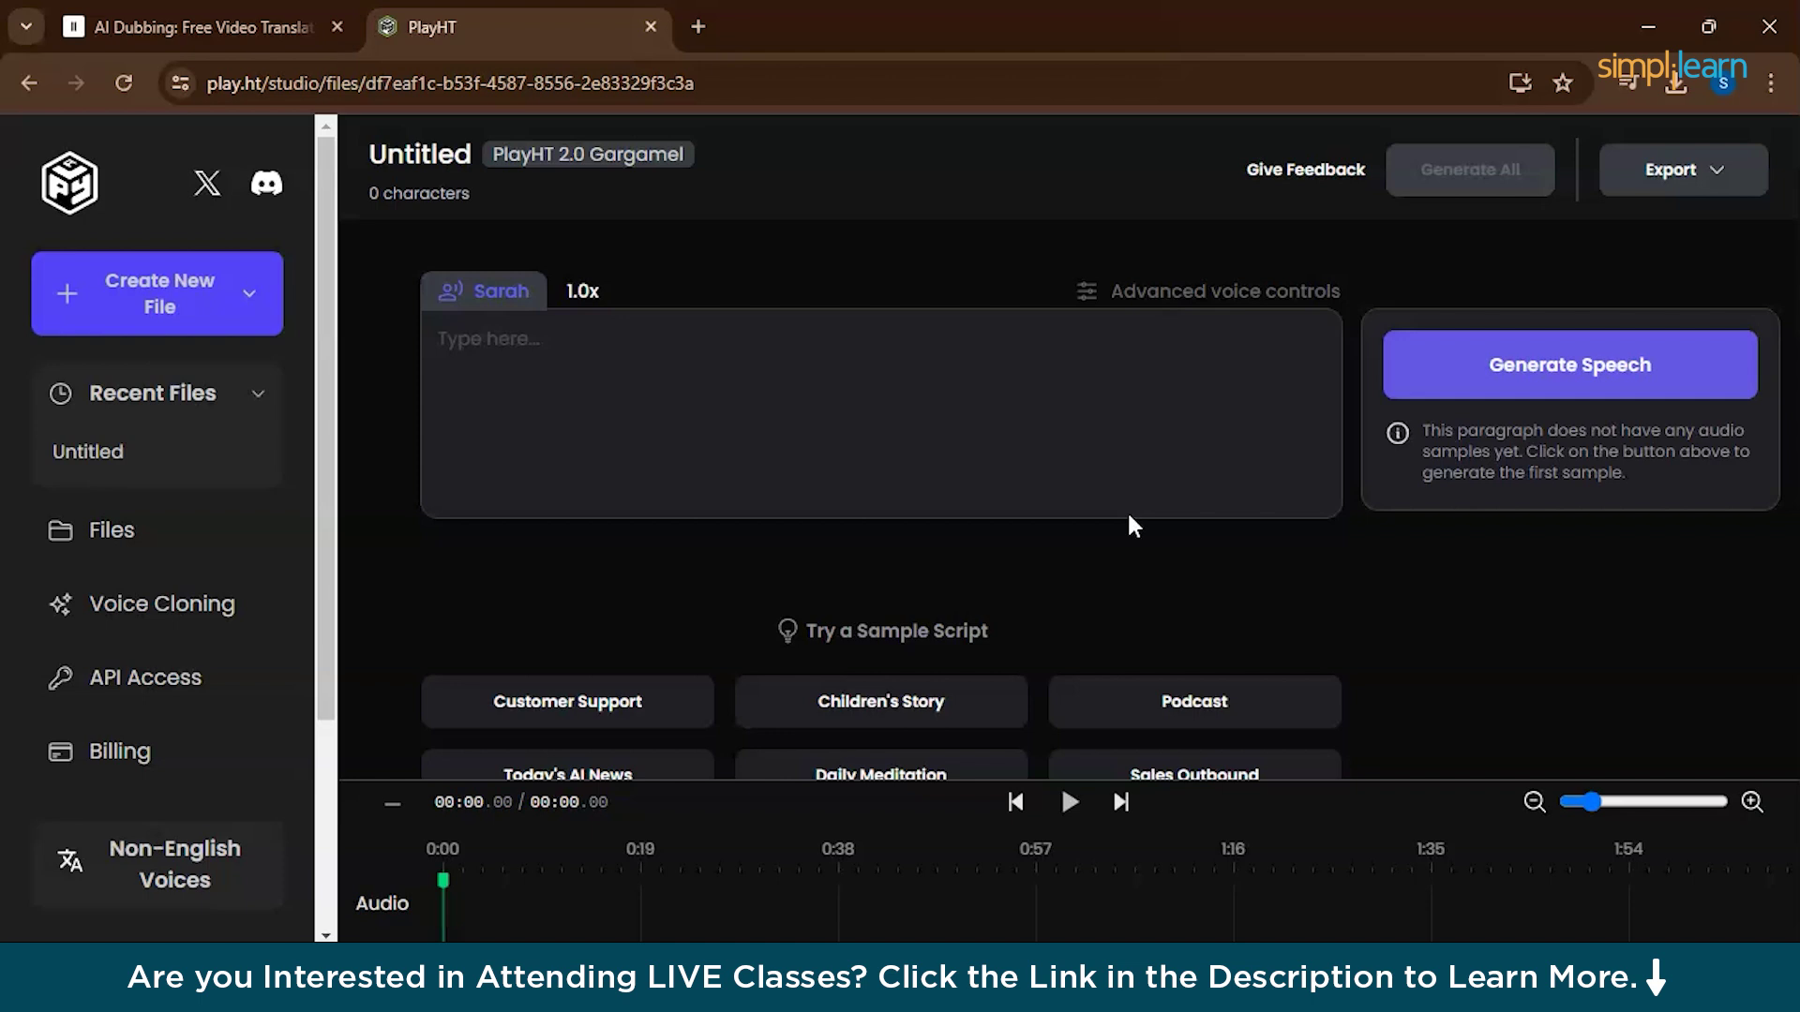
Paste the 'Success is not final' quote from the notes into the first paragraph.
left_click(1118, 985)
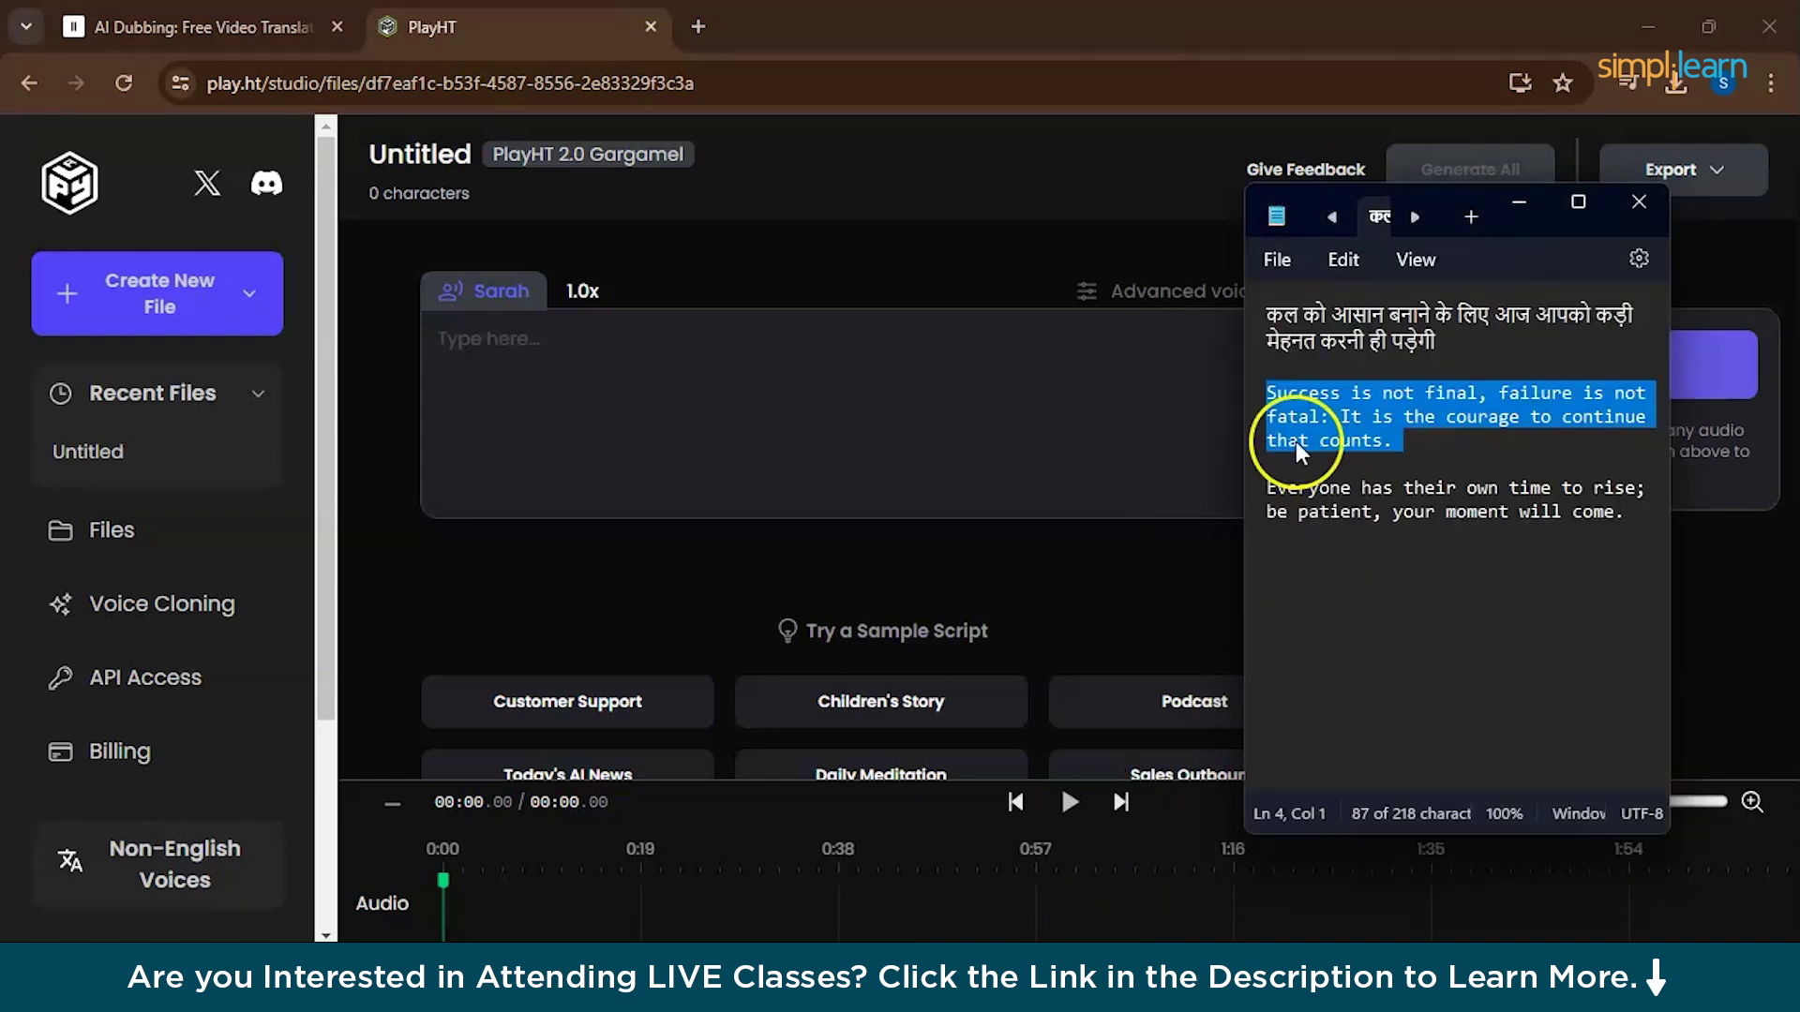
left_click(1270, 372)
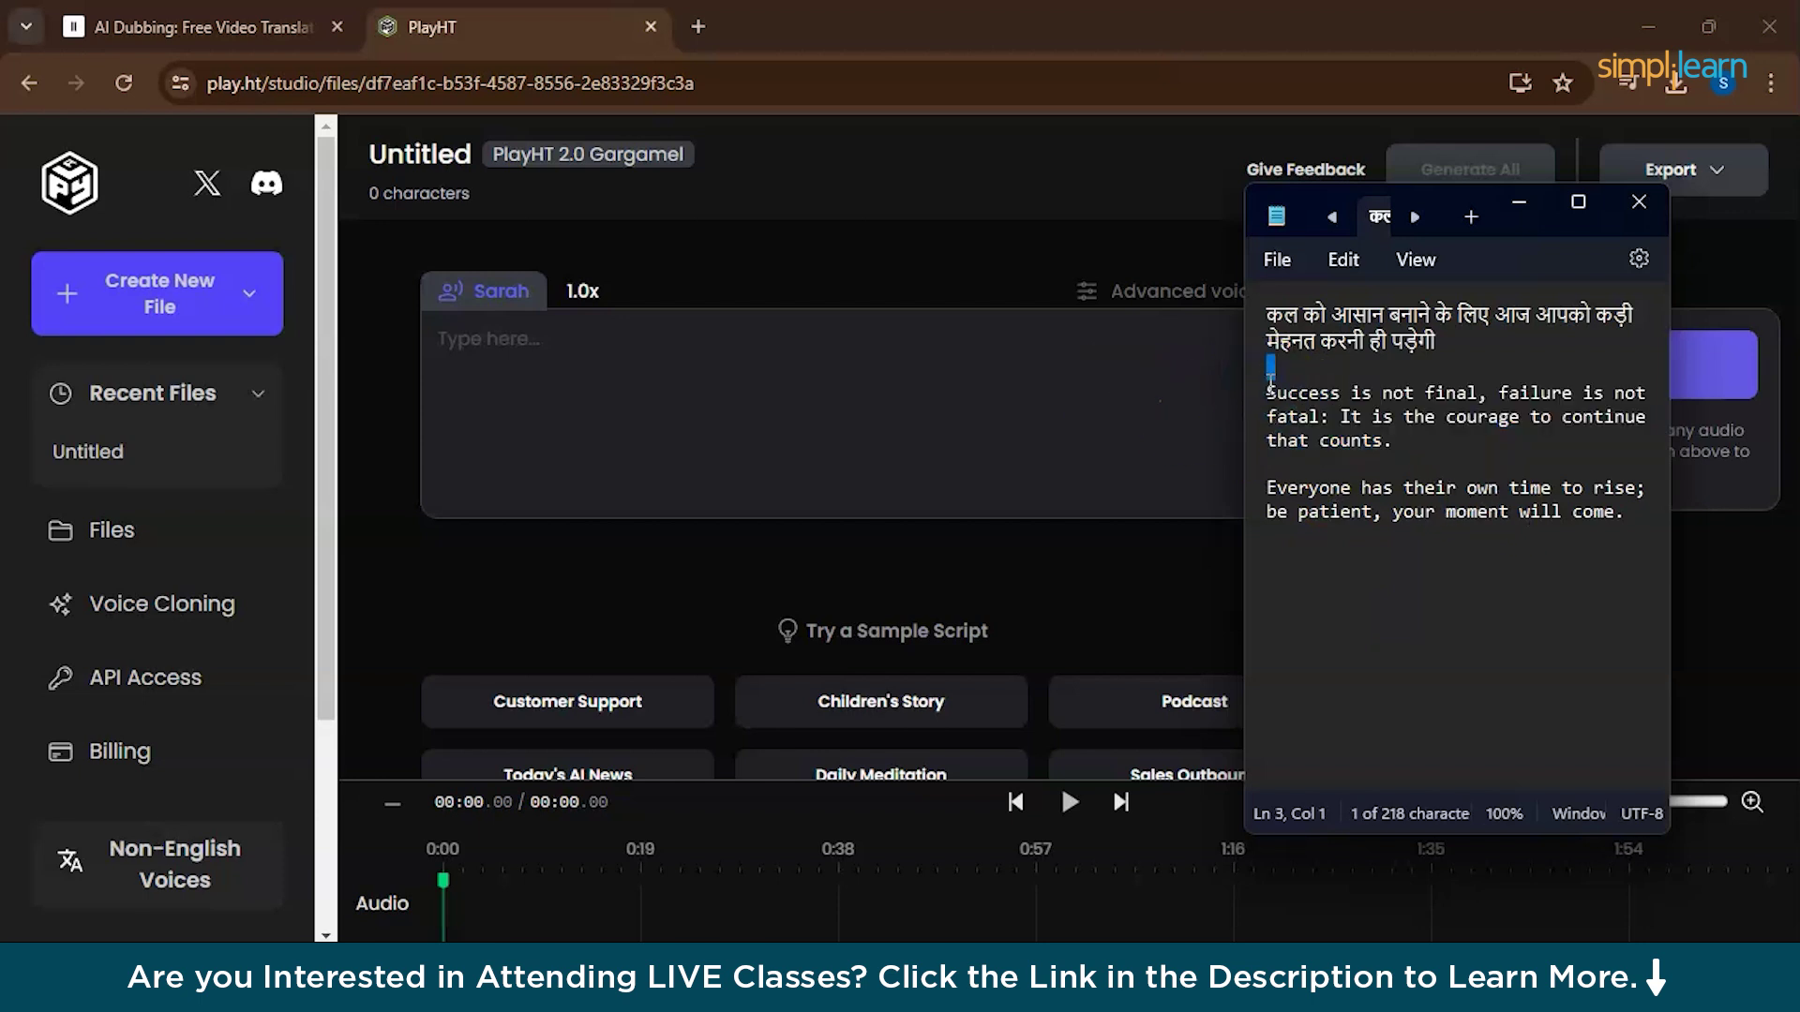
left_click_drag(1270, 380, 1474, 444)
key("ctrl+c")
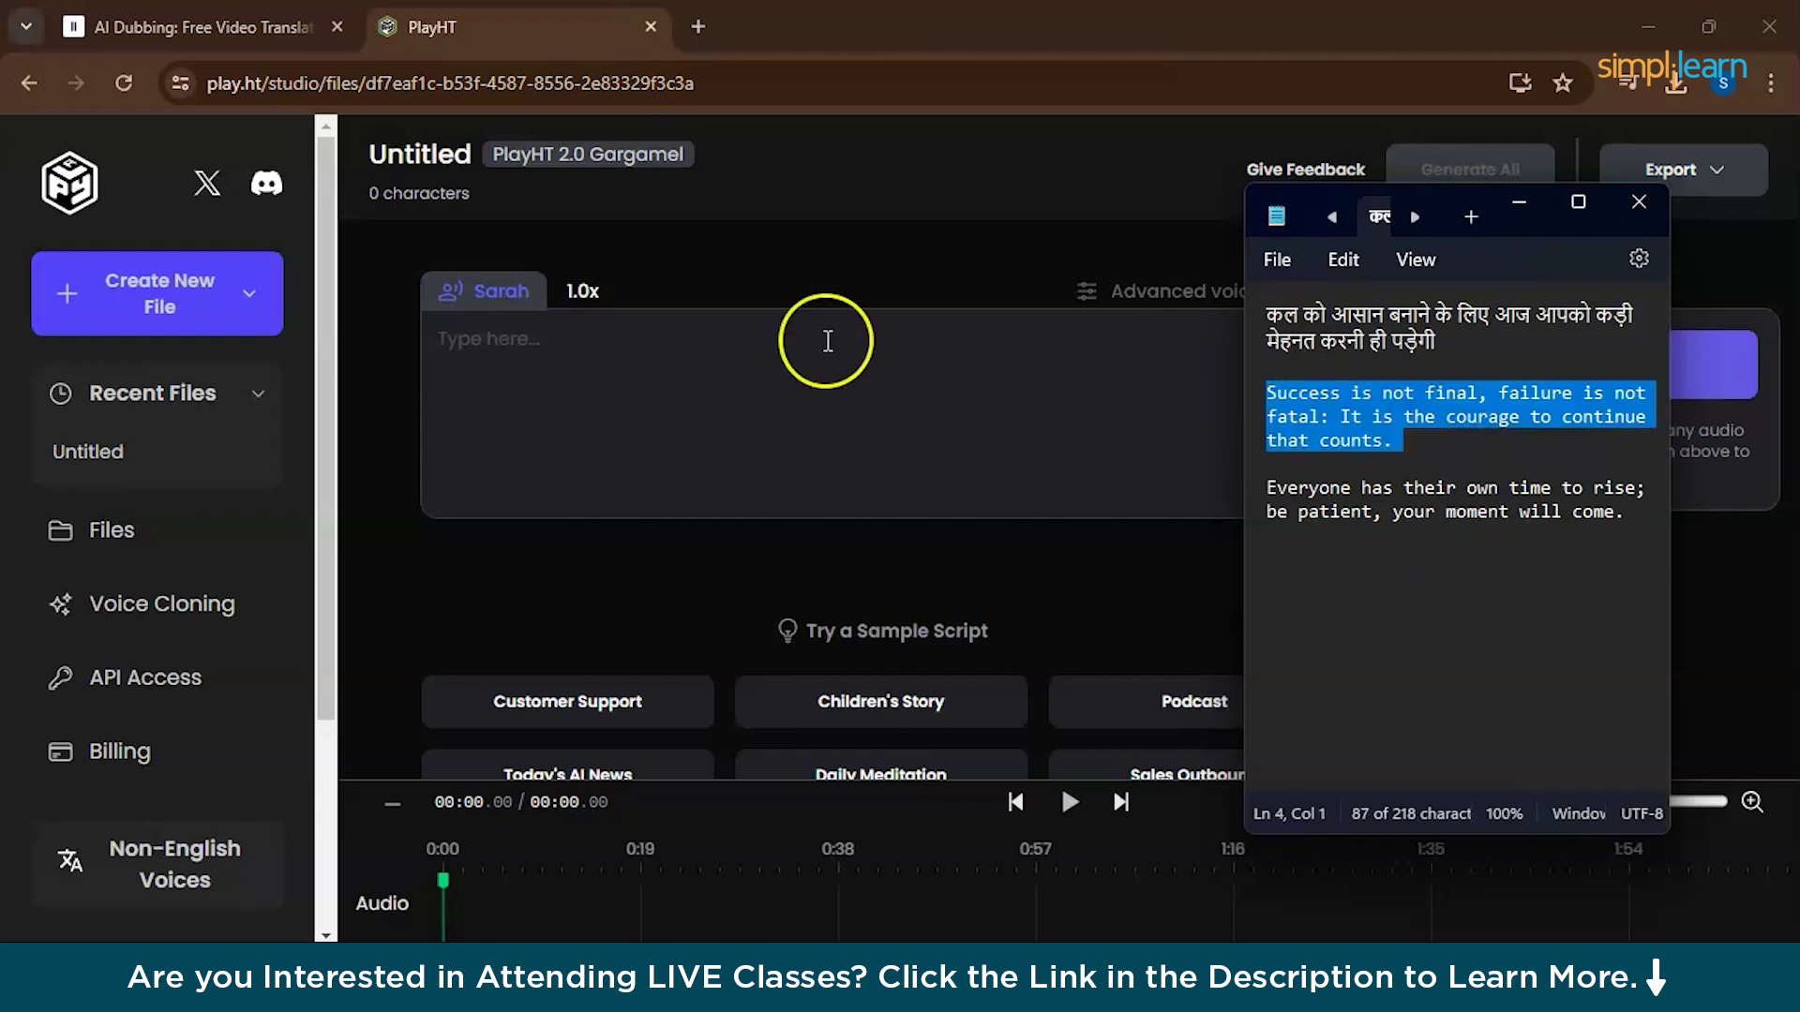
left_click(794, 334)
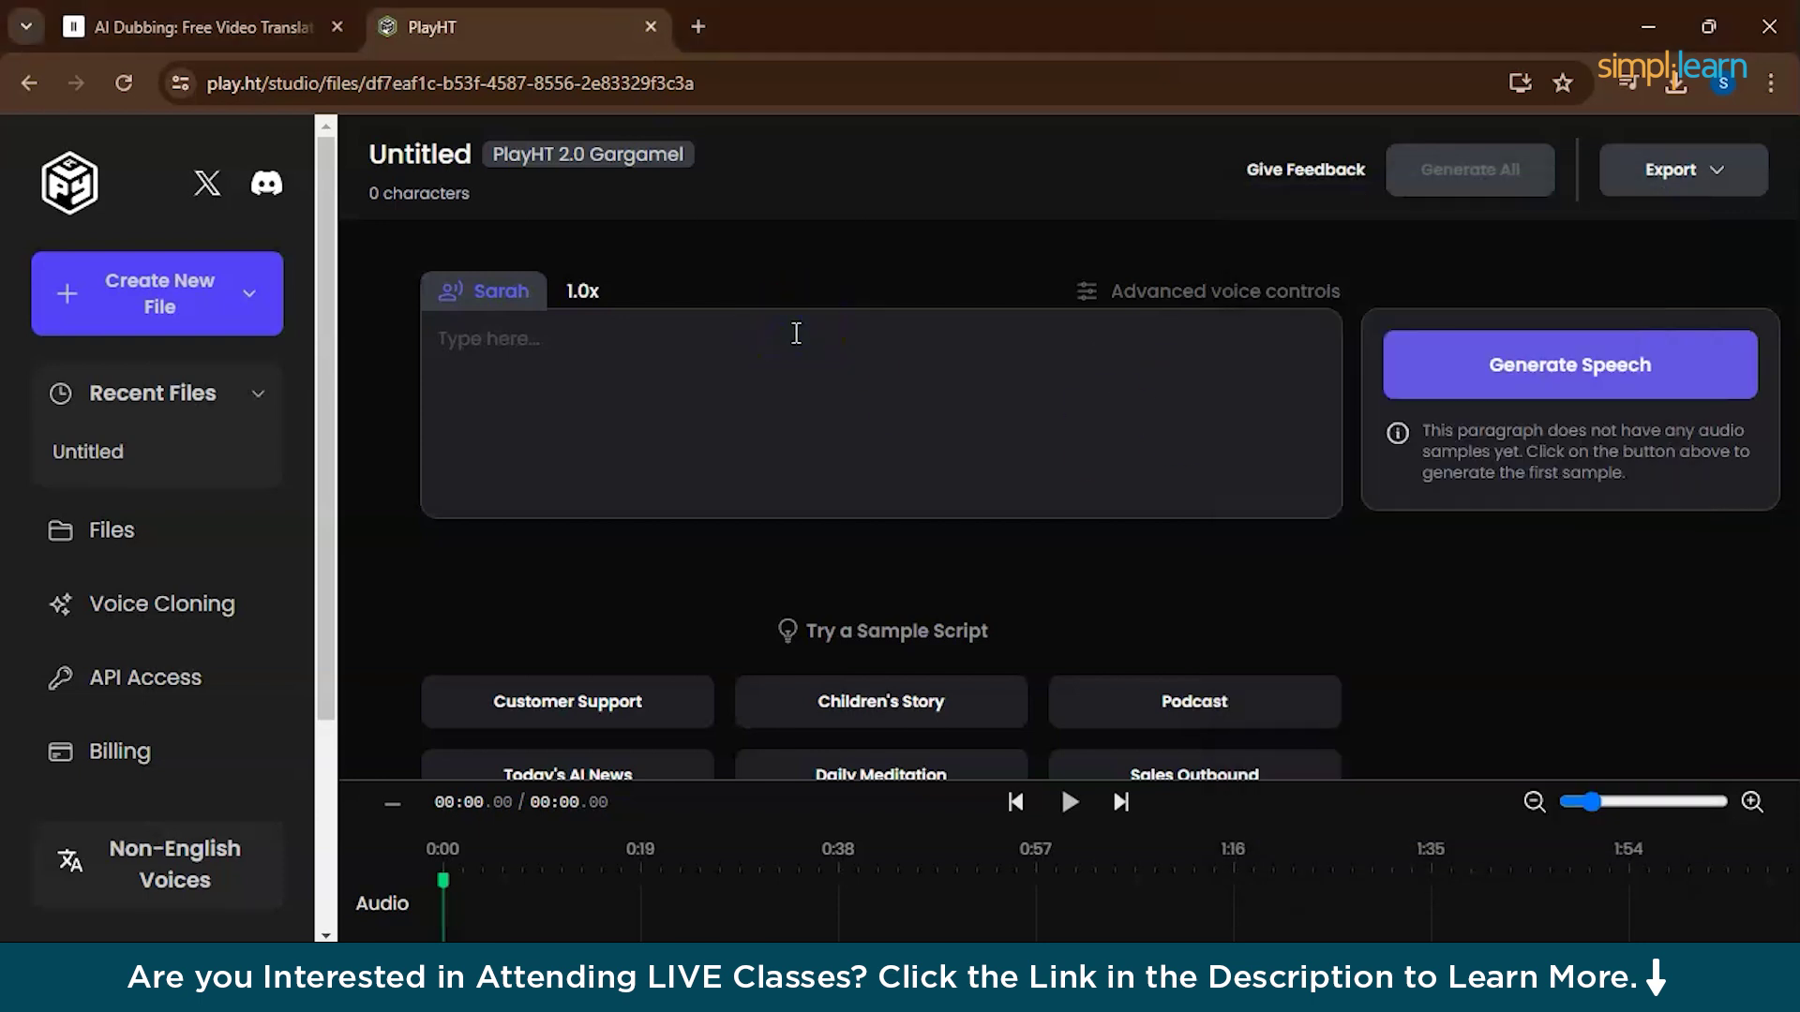
key("ctrl+v")
left_click(848, 341)
Make Micah the paragraph's voice and generate speech for the quote.
left_click(492, 298)
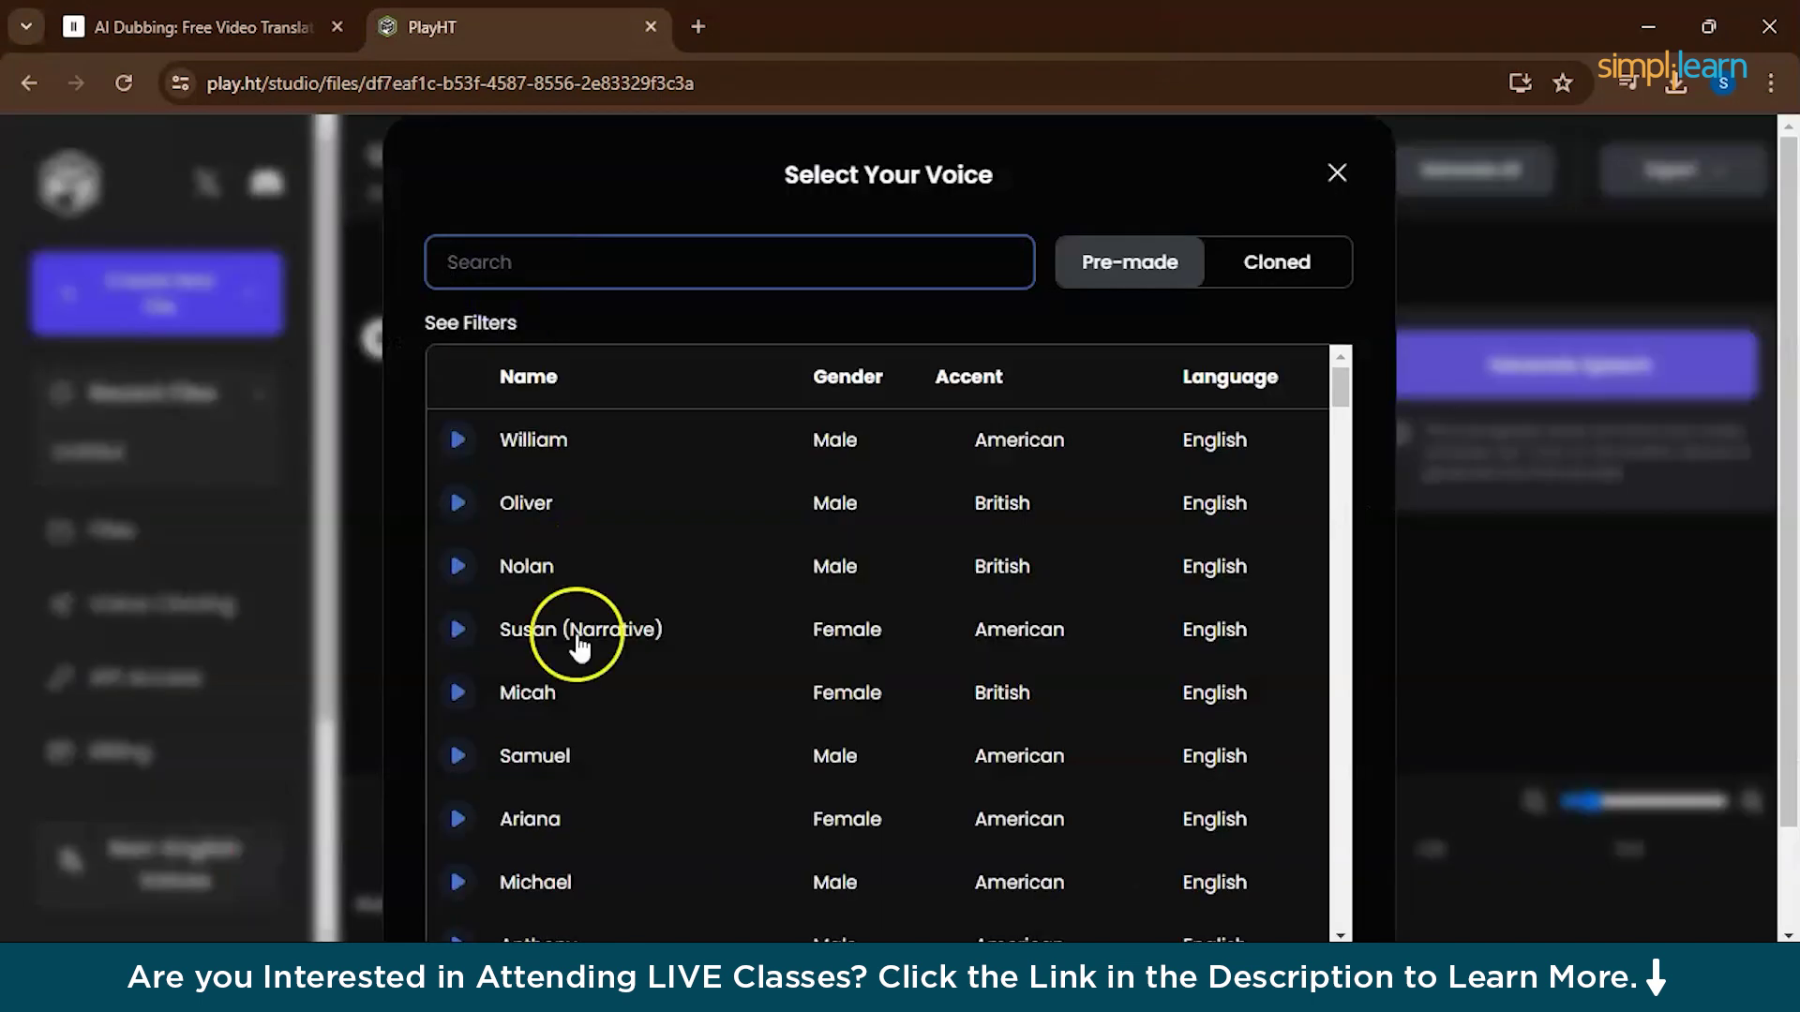
scroll(601, 825, "down", 2)
scroll(603, 824, "up", 1)
scroll(603, 824, "up", 2)
scroll(602, 824, "up", 1)
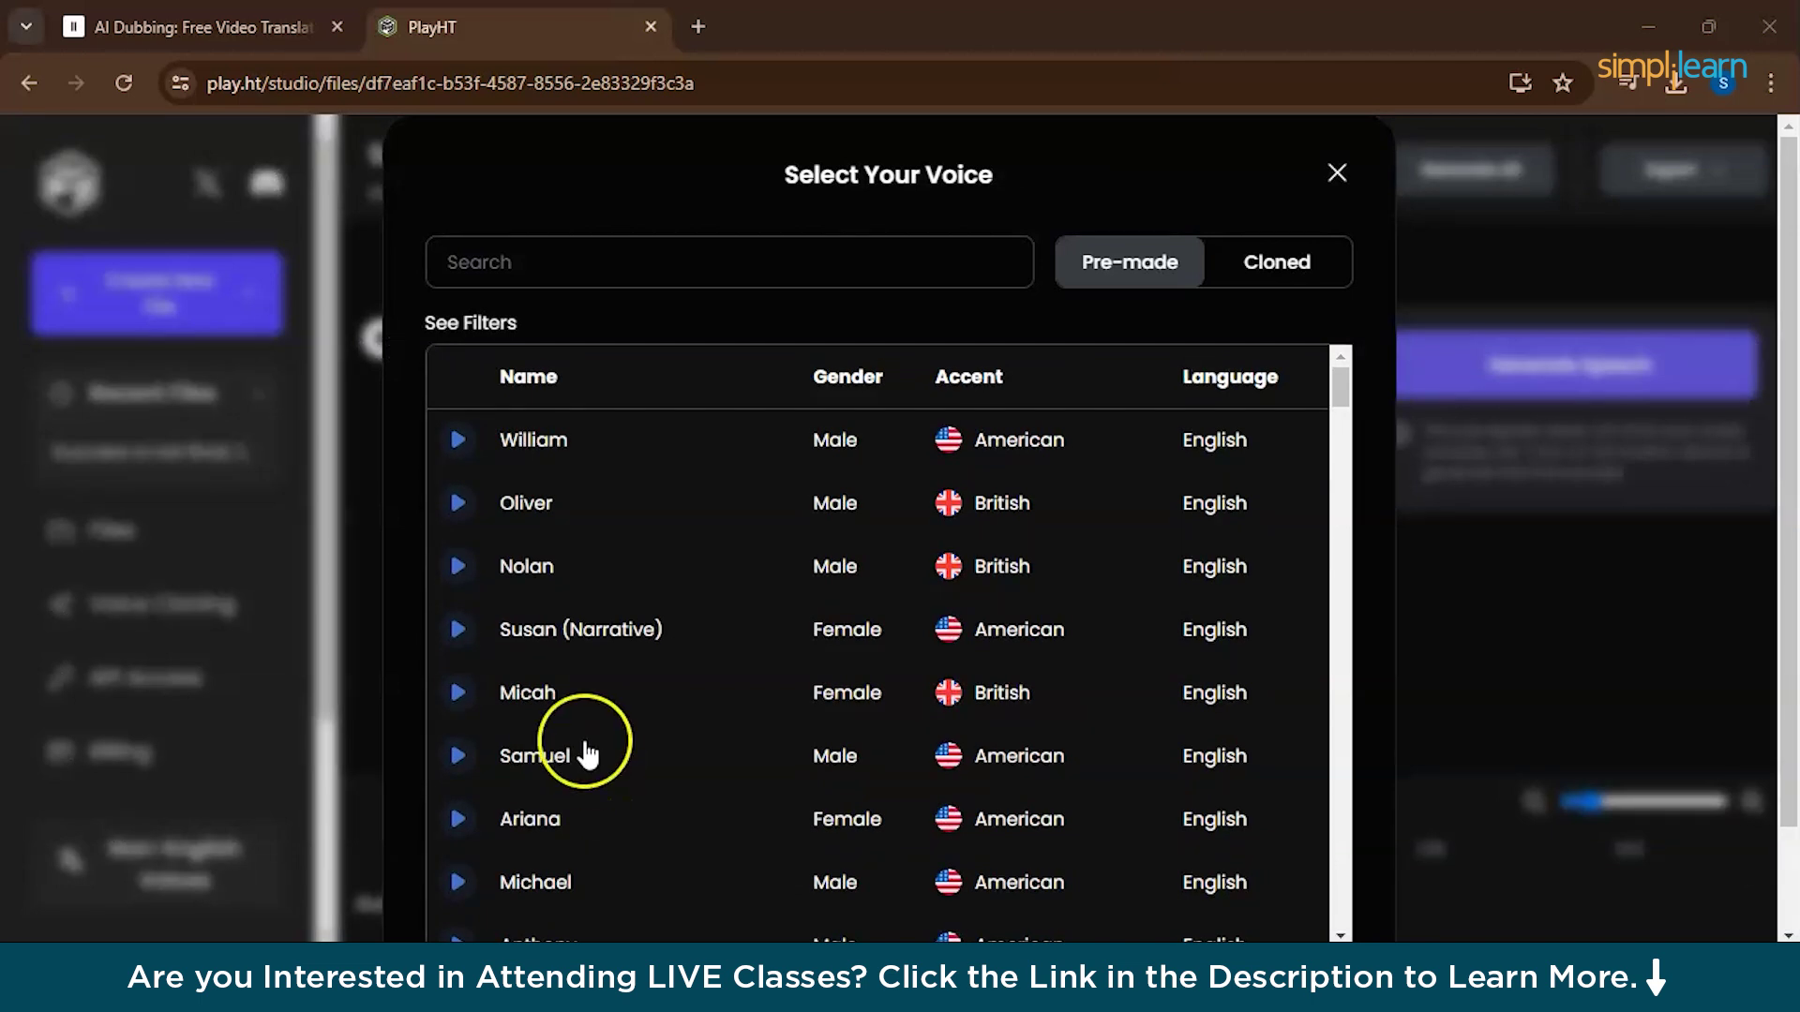
scroll(559, 680, "down", 2)
scroll(560, 680, "down", 2)
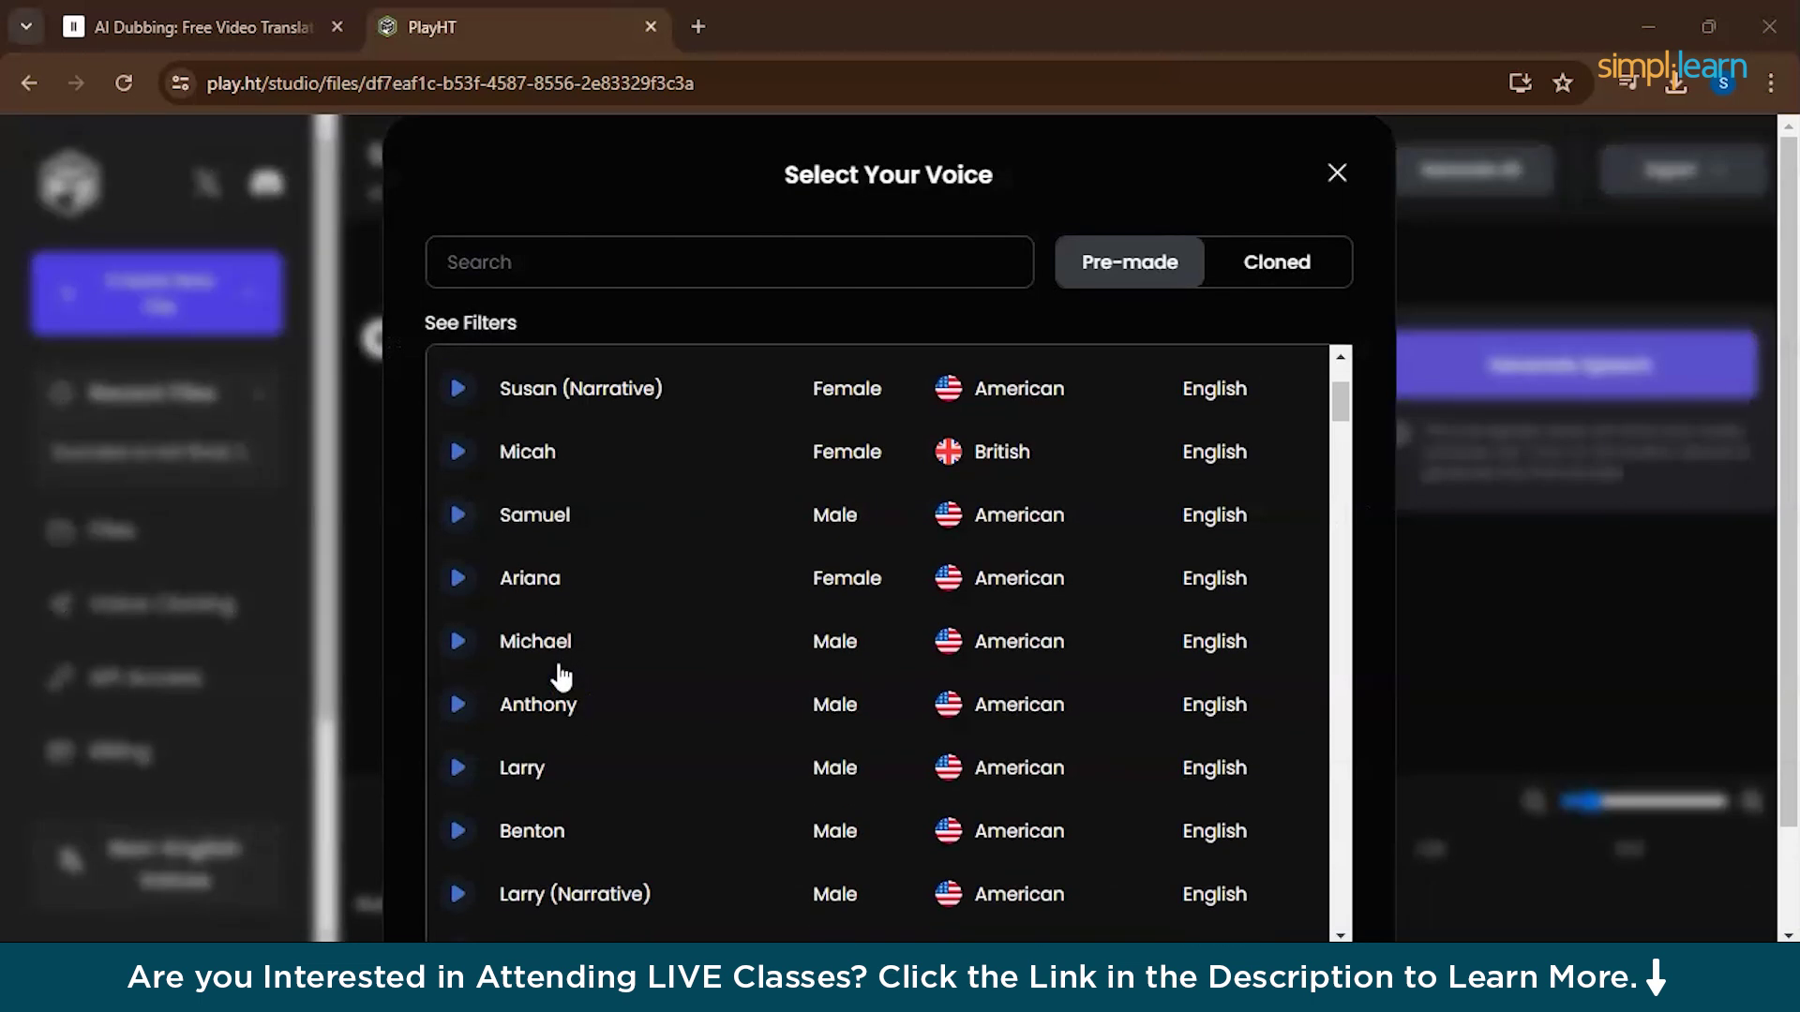
left_click(456, 454)
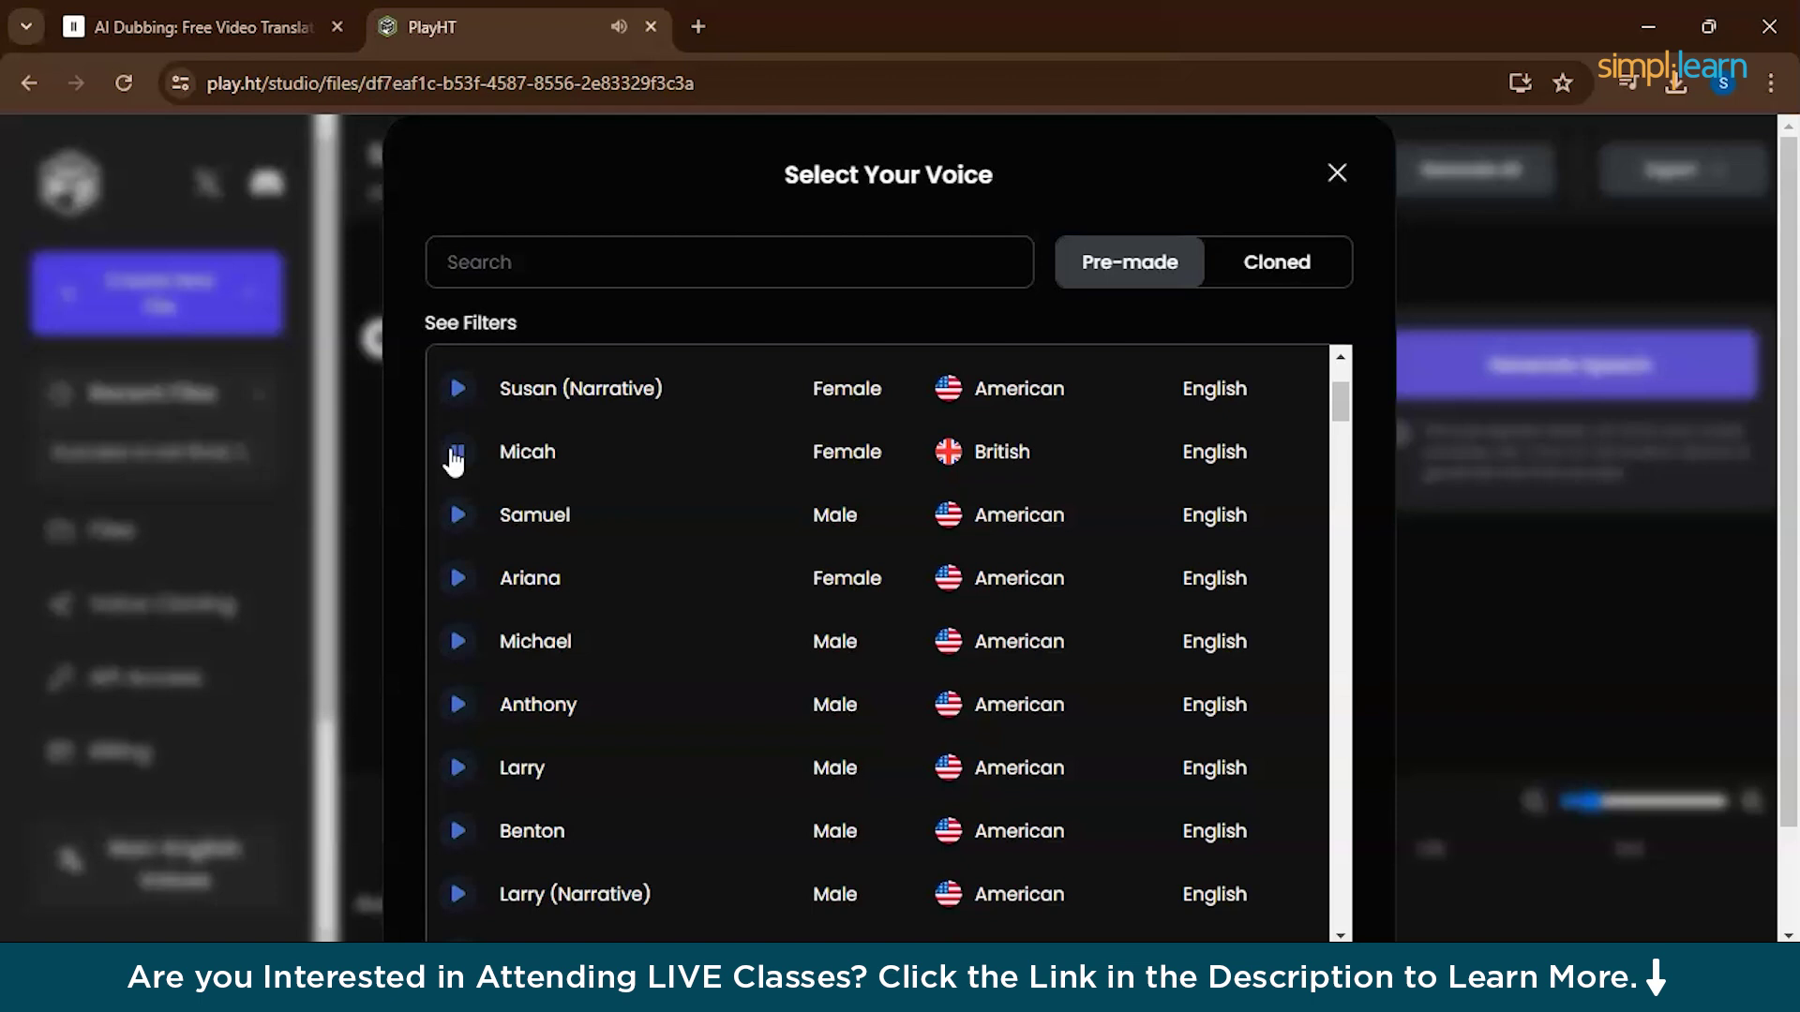
scroll(1220, 605, "down", 2)
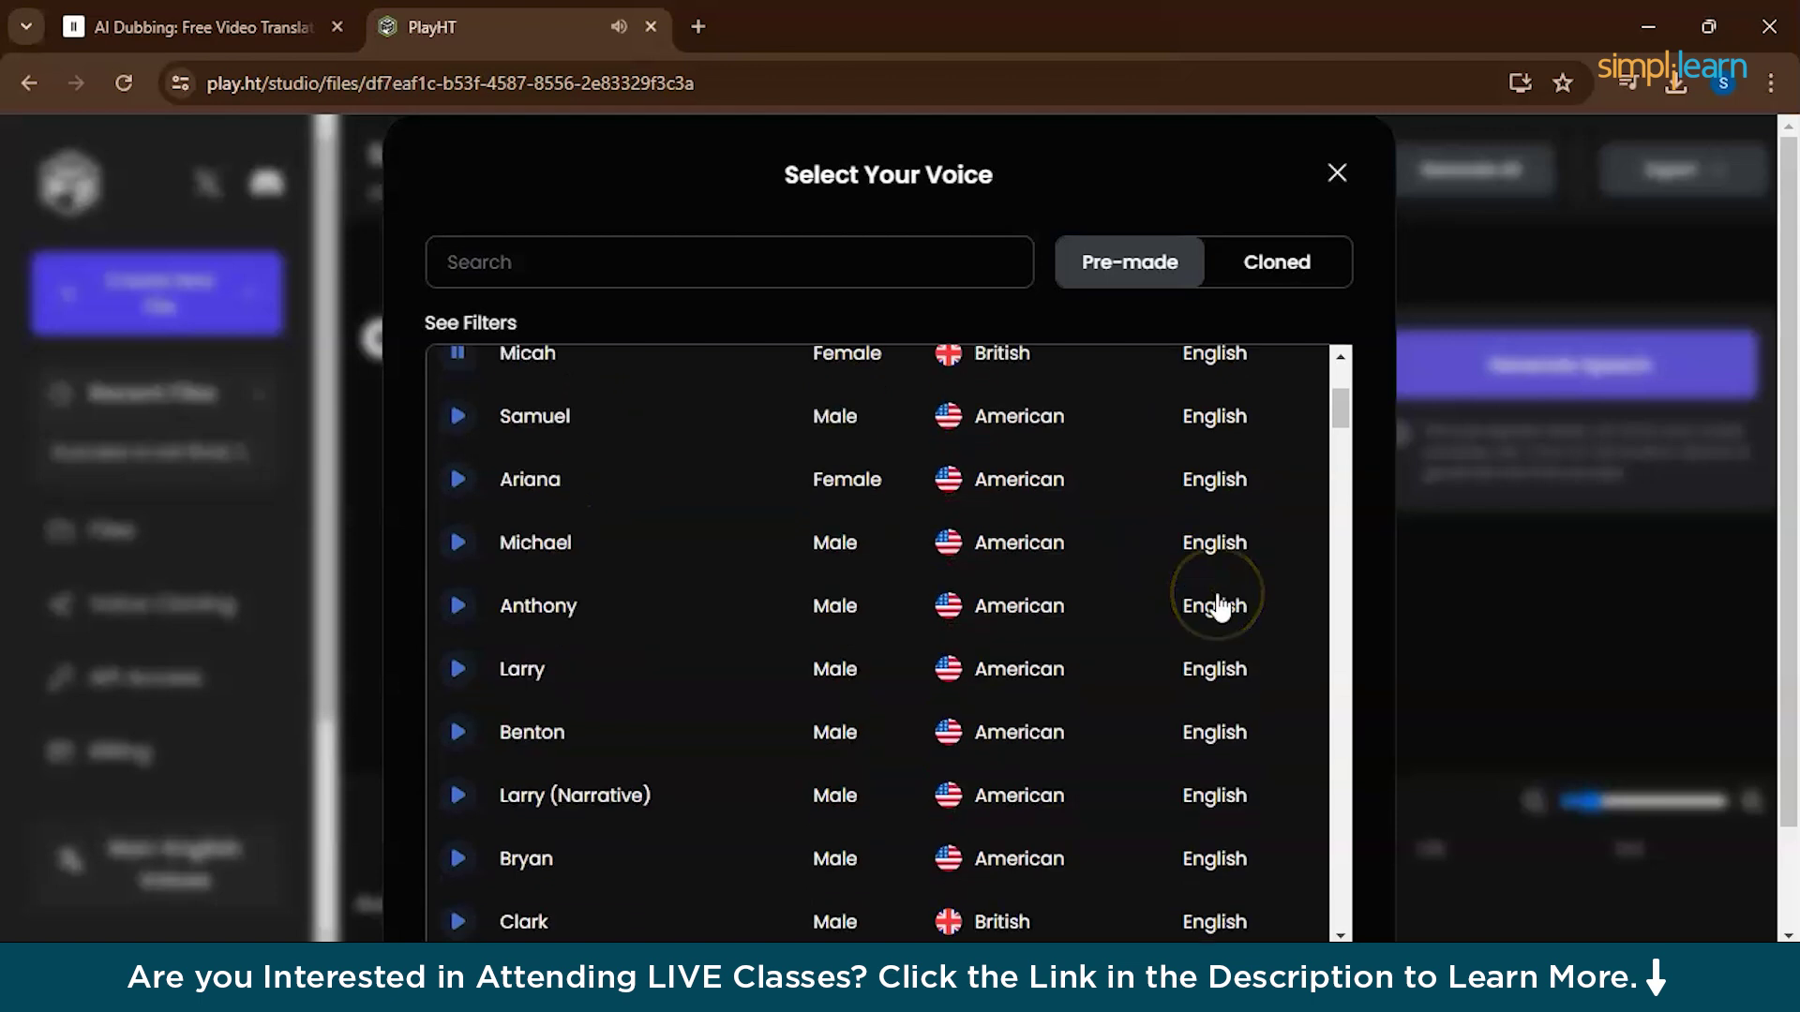
scroll(1219, 605, "up", 5)
left_click(759, 612)
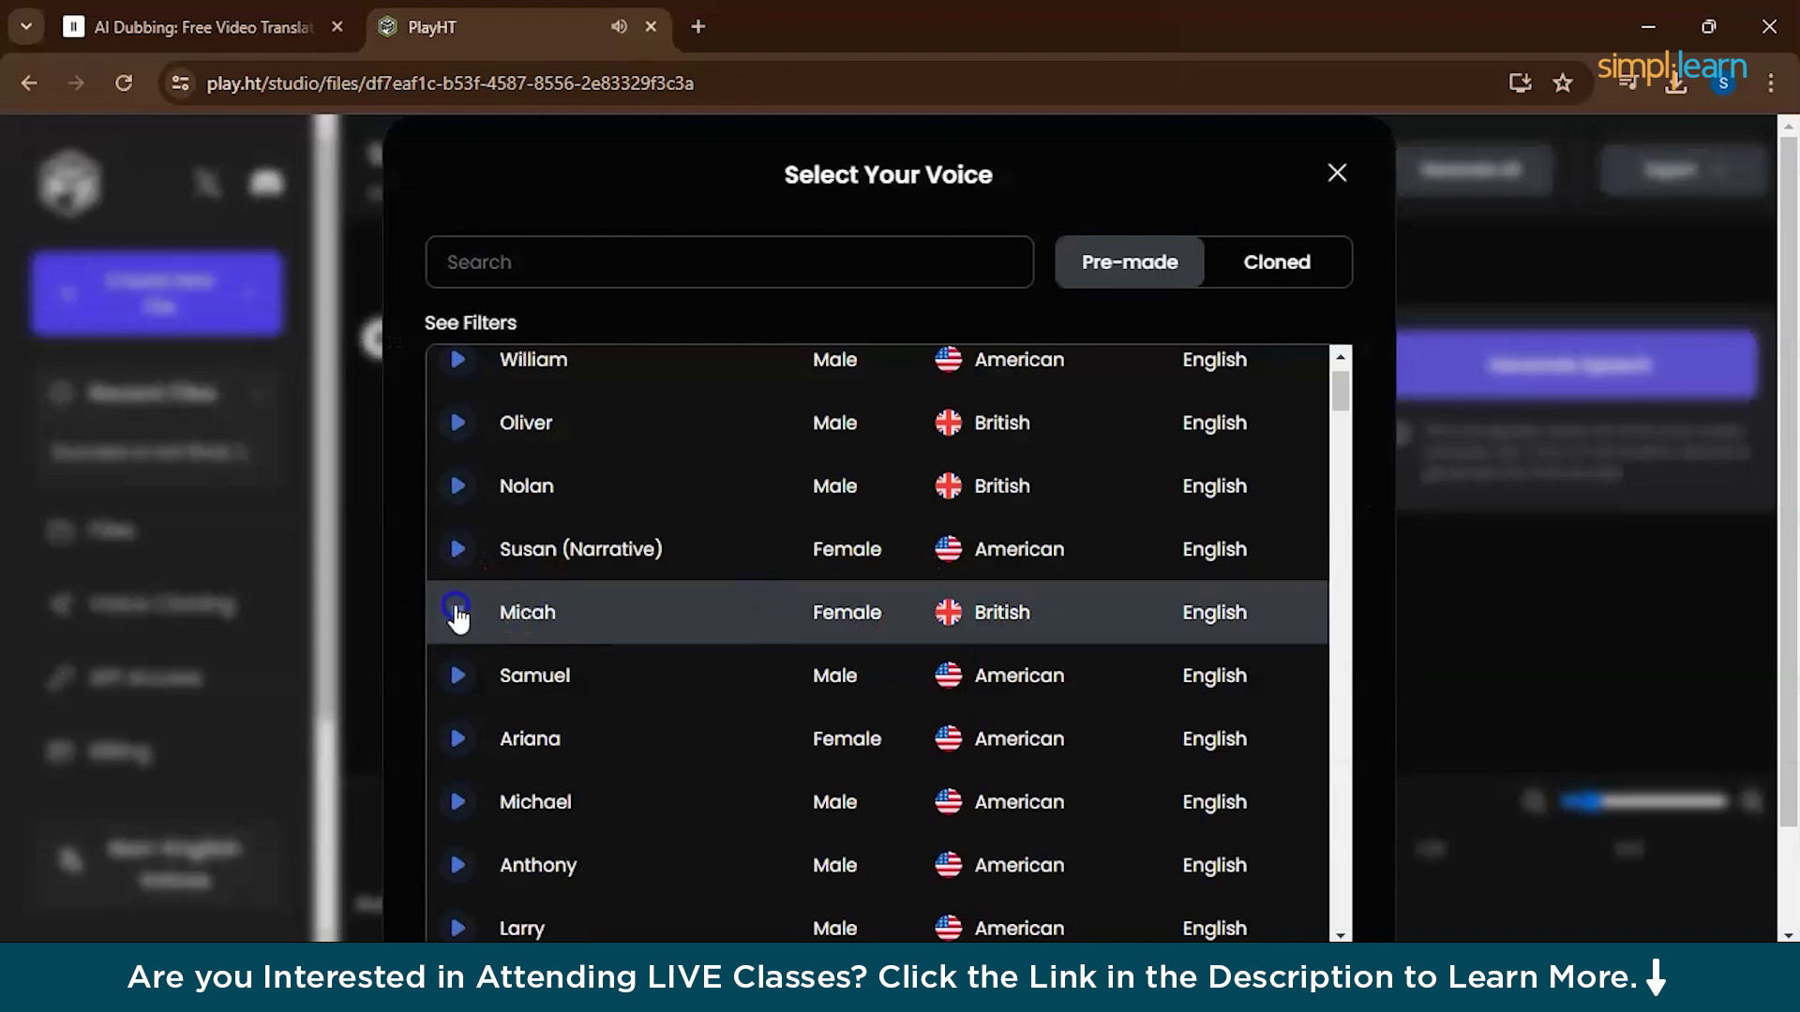
left_click(457, 615)
scroll(831, 659, "down", 2)
scroll(842, 668, "down", 4)
scroll(845, 672, "down", 5)
scroll(845, 672, "down", 10)
scroll(1465, 726, "down", 2)
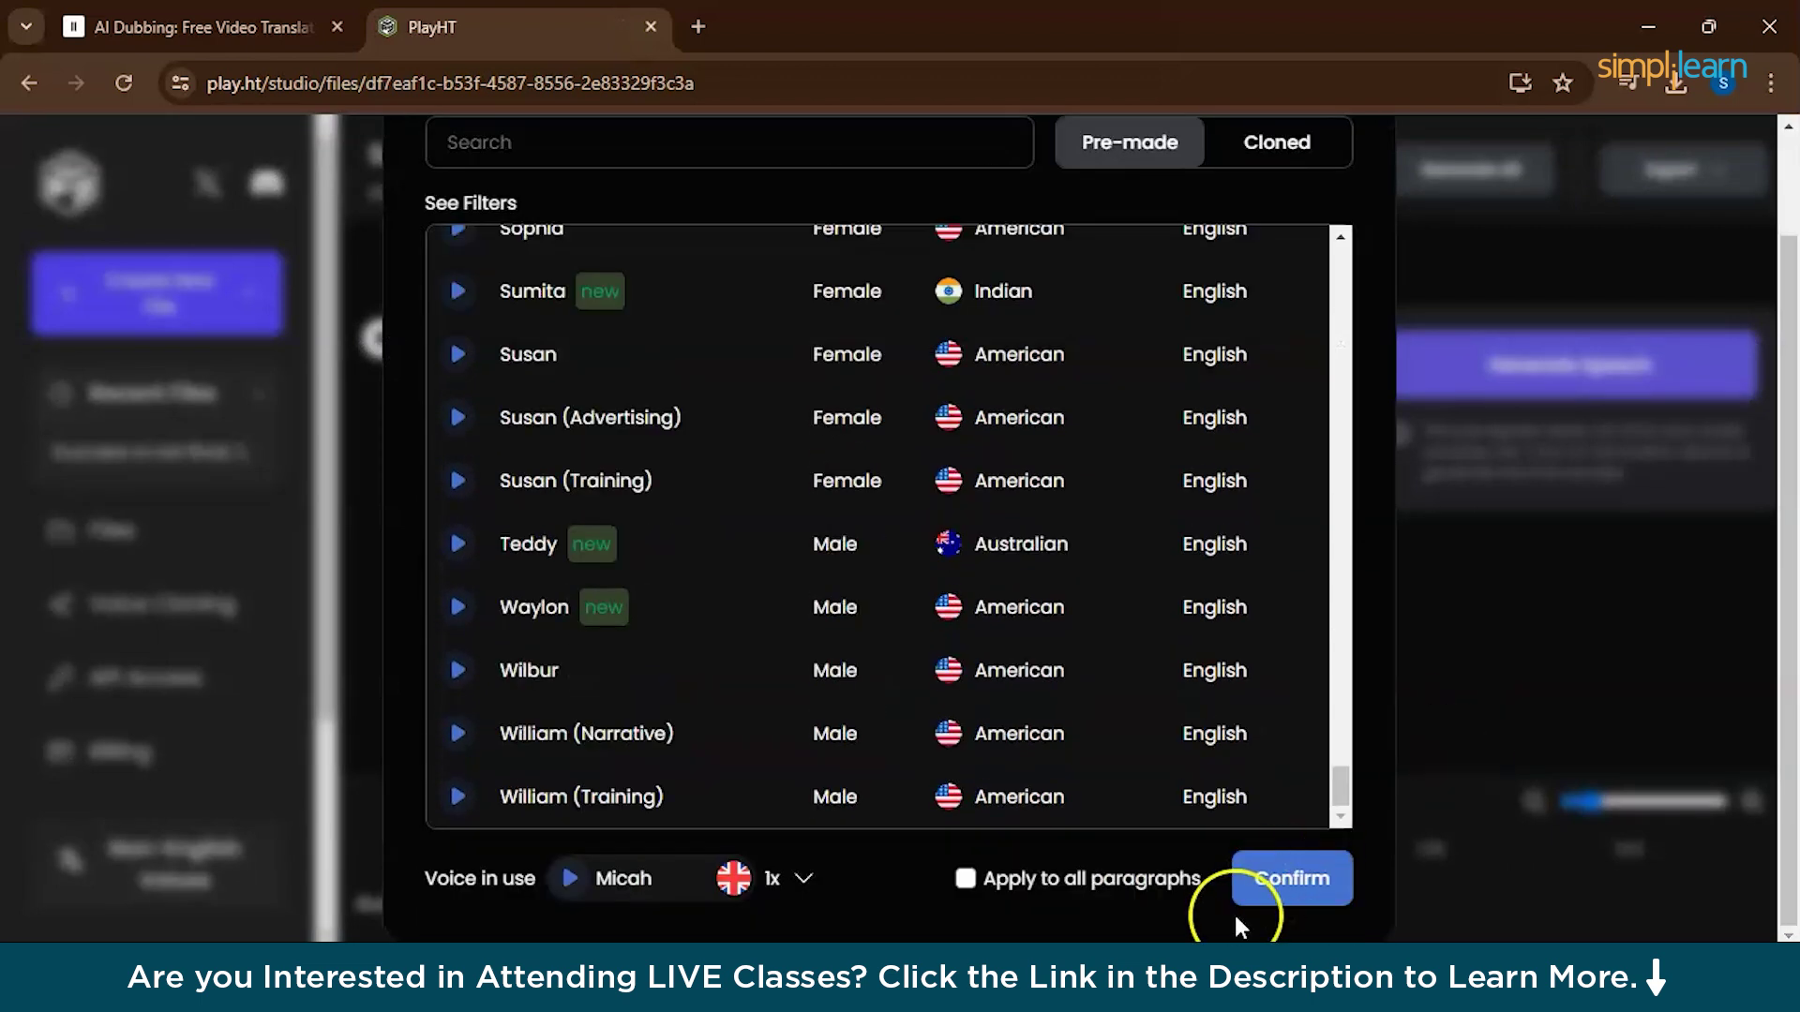
left_click(1271, 870)
left_click(1490, 365)
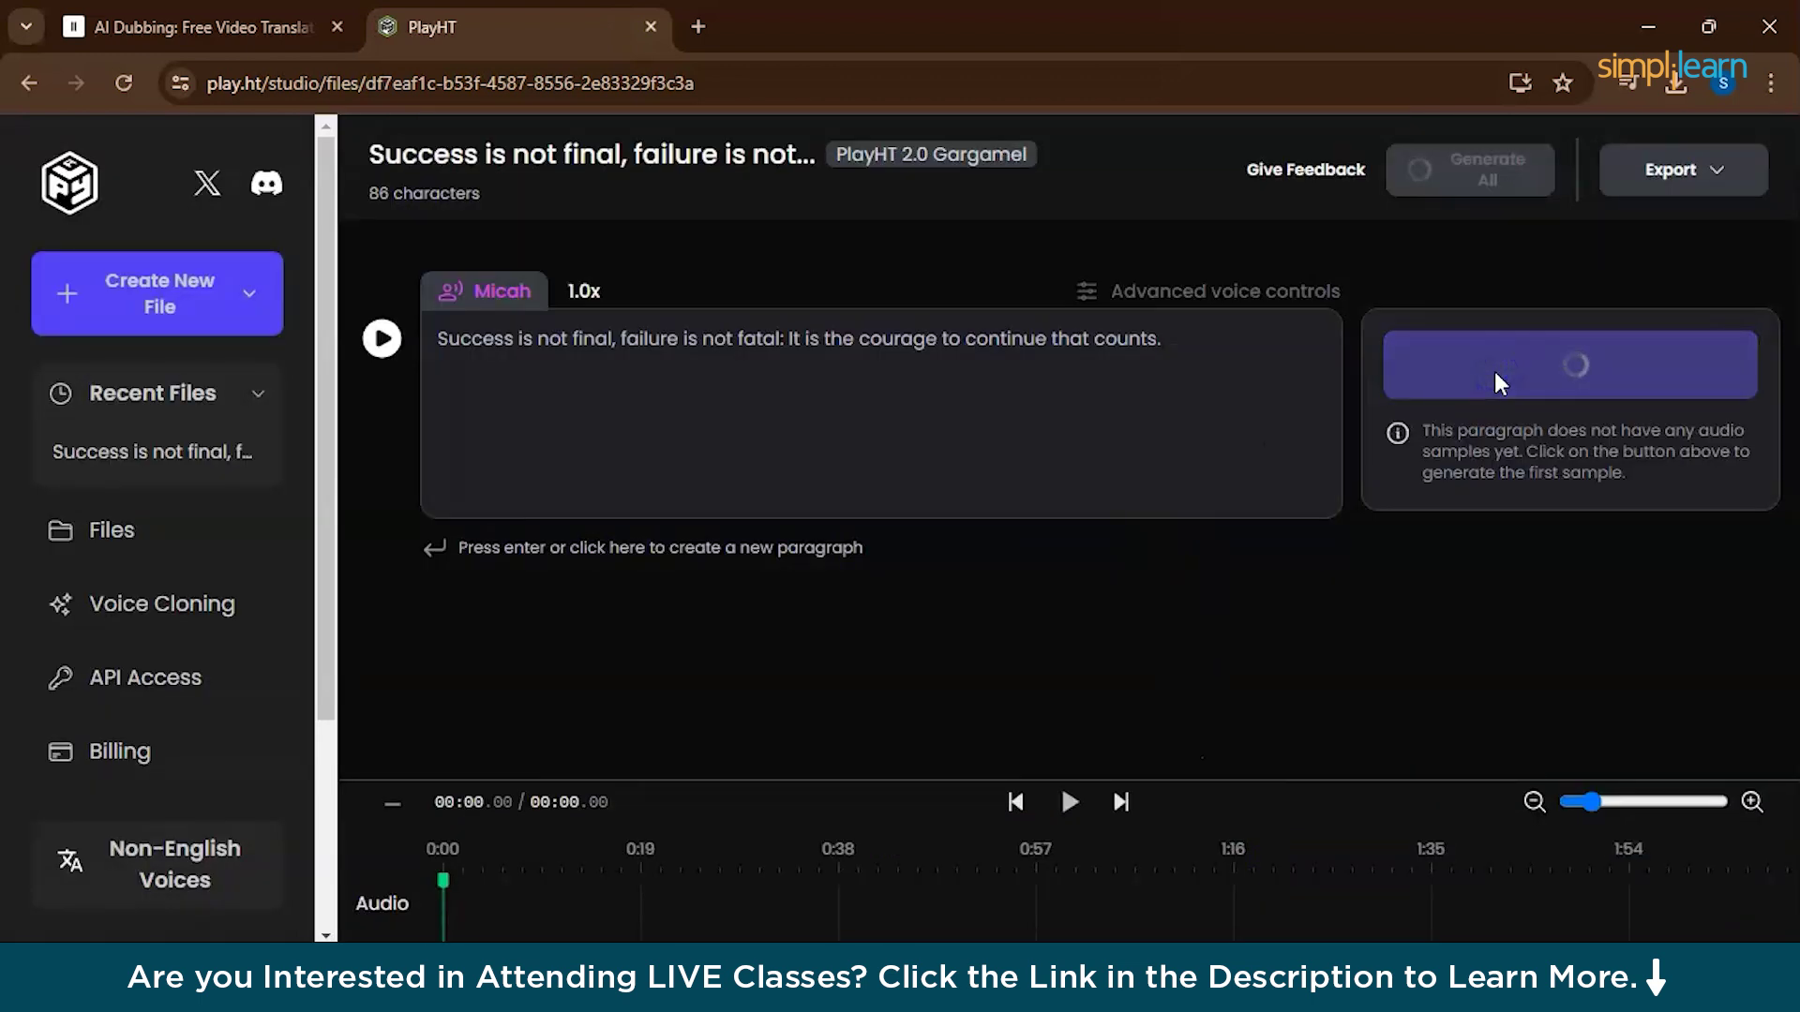
Play Micah's generated sample and keep the speaking speed at 1.0x.
left_click(1437, 470)
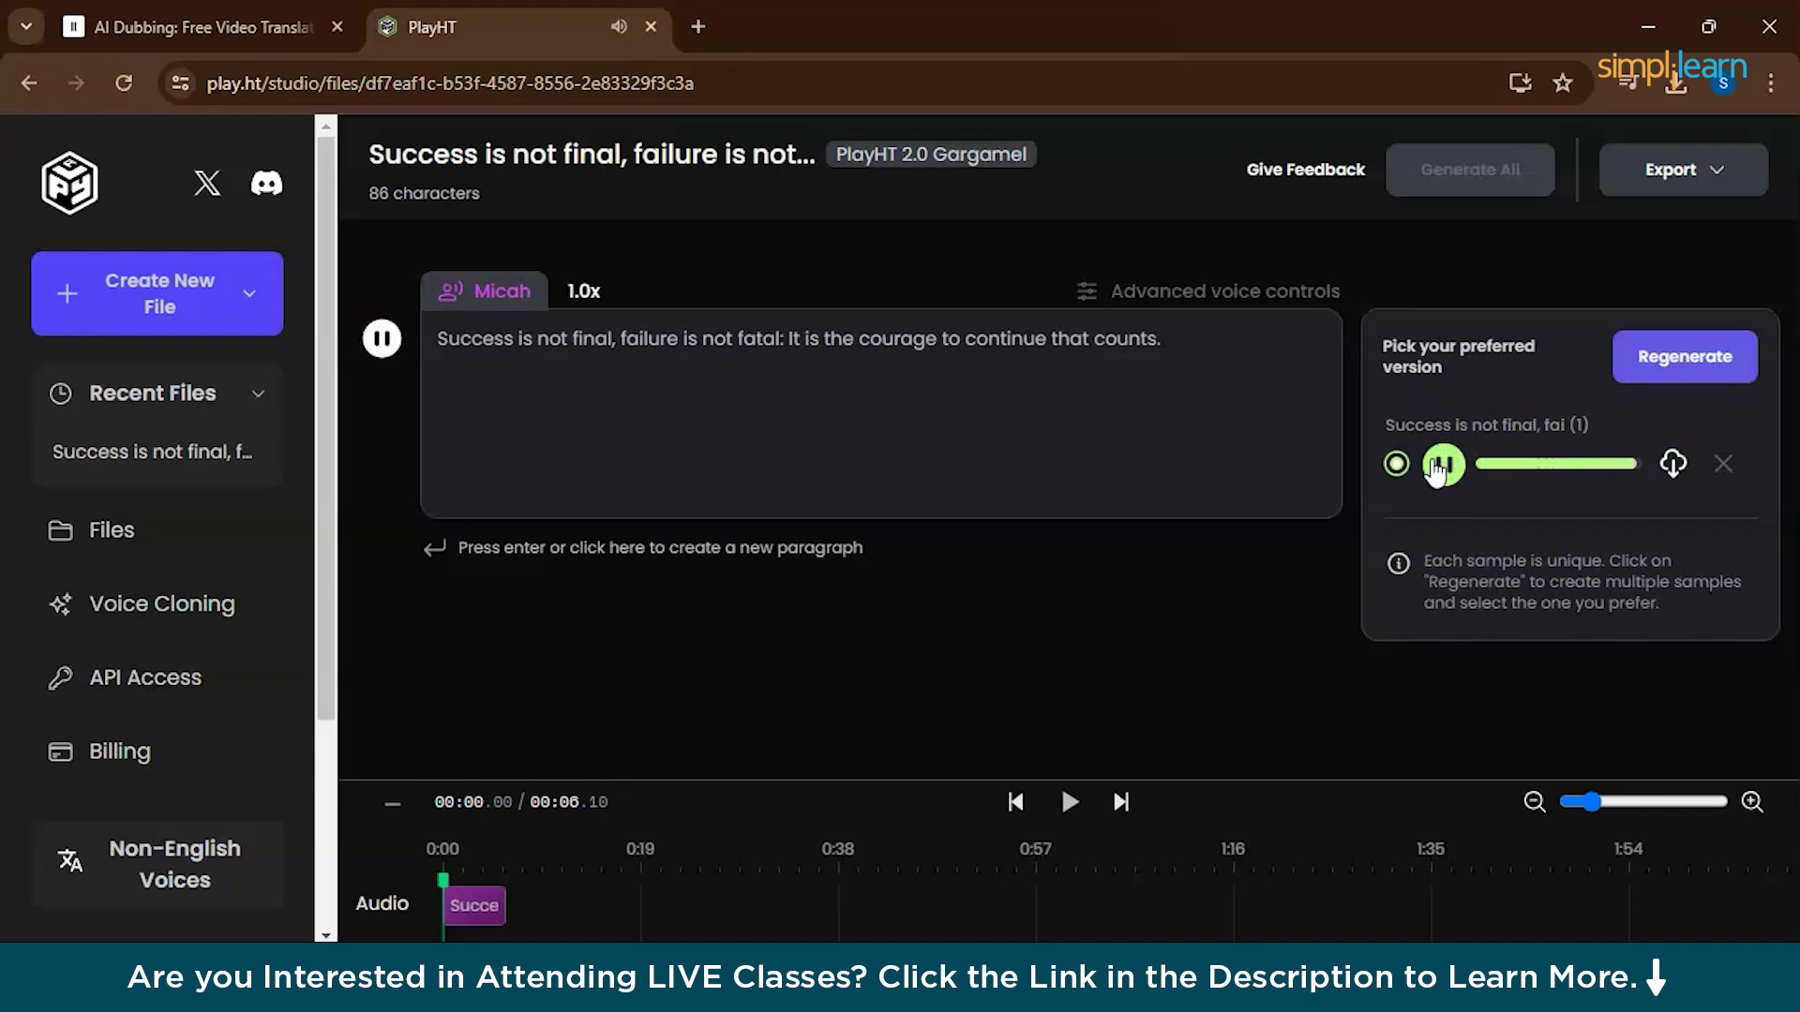
left_click(584, 291)
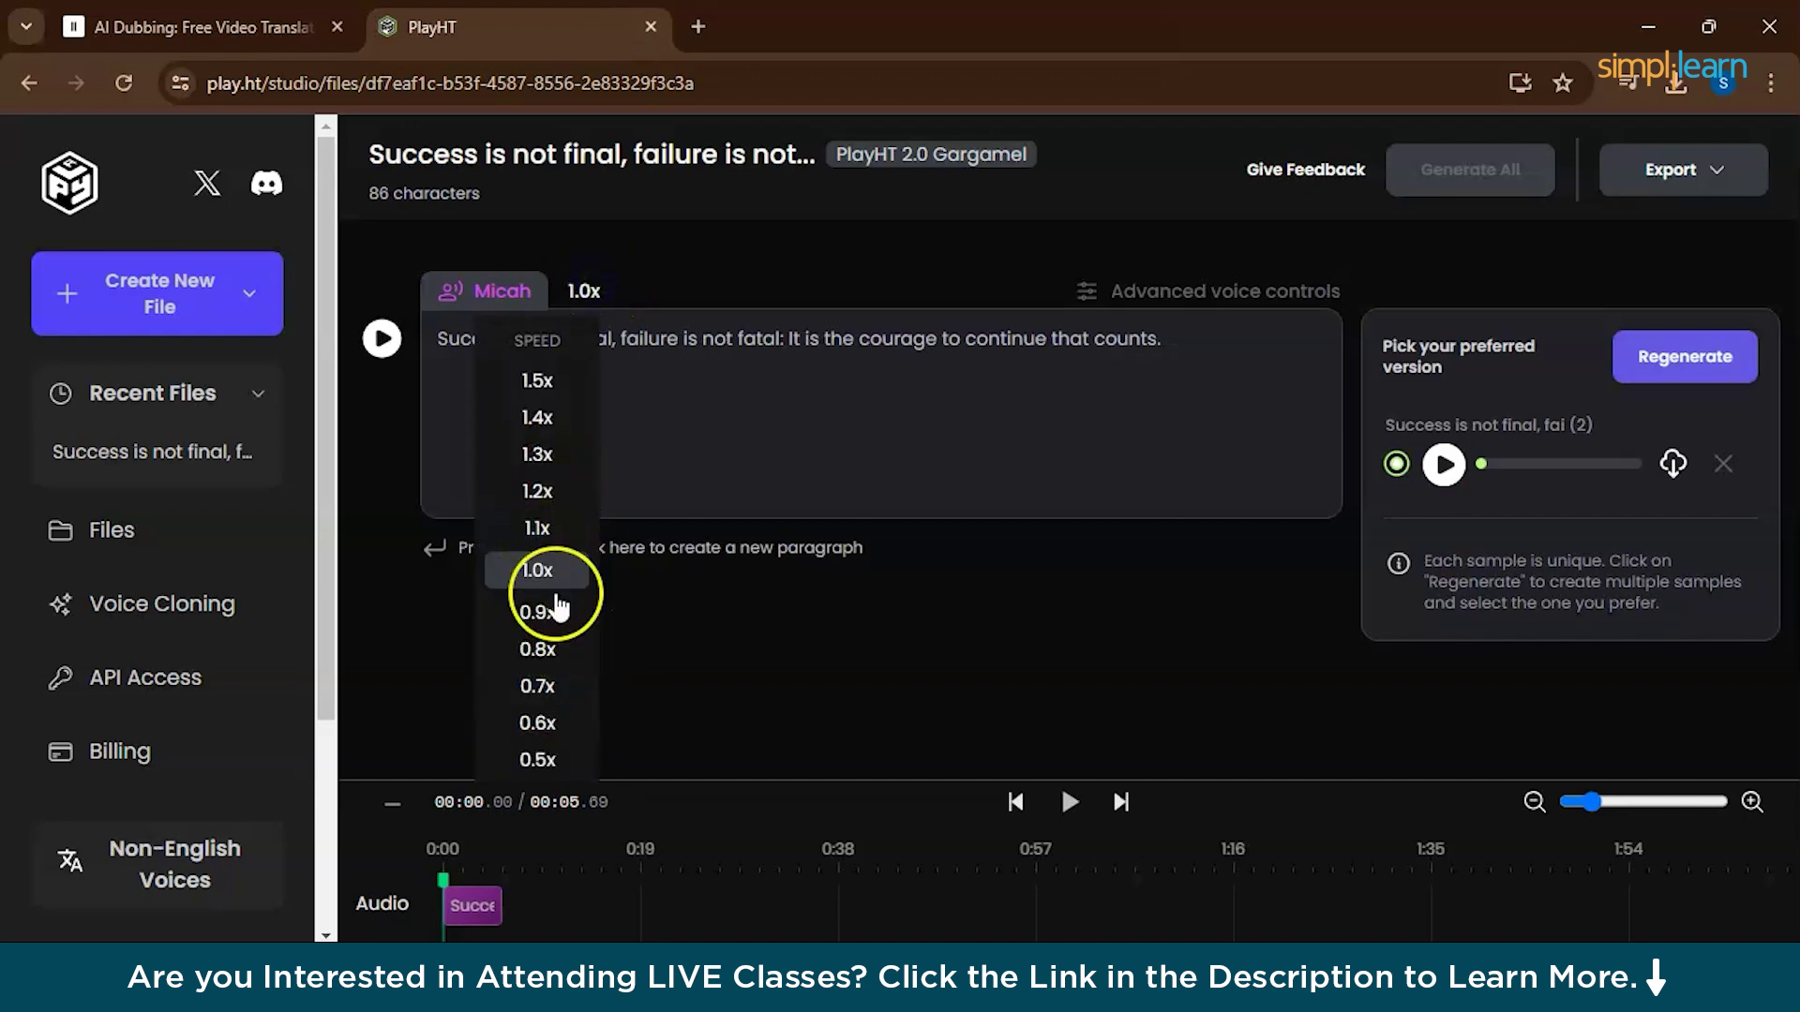
left_click(915, 658)
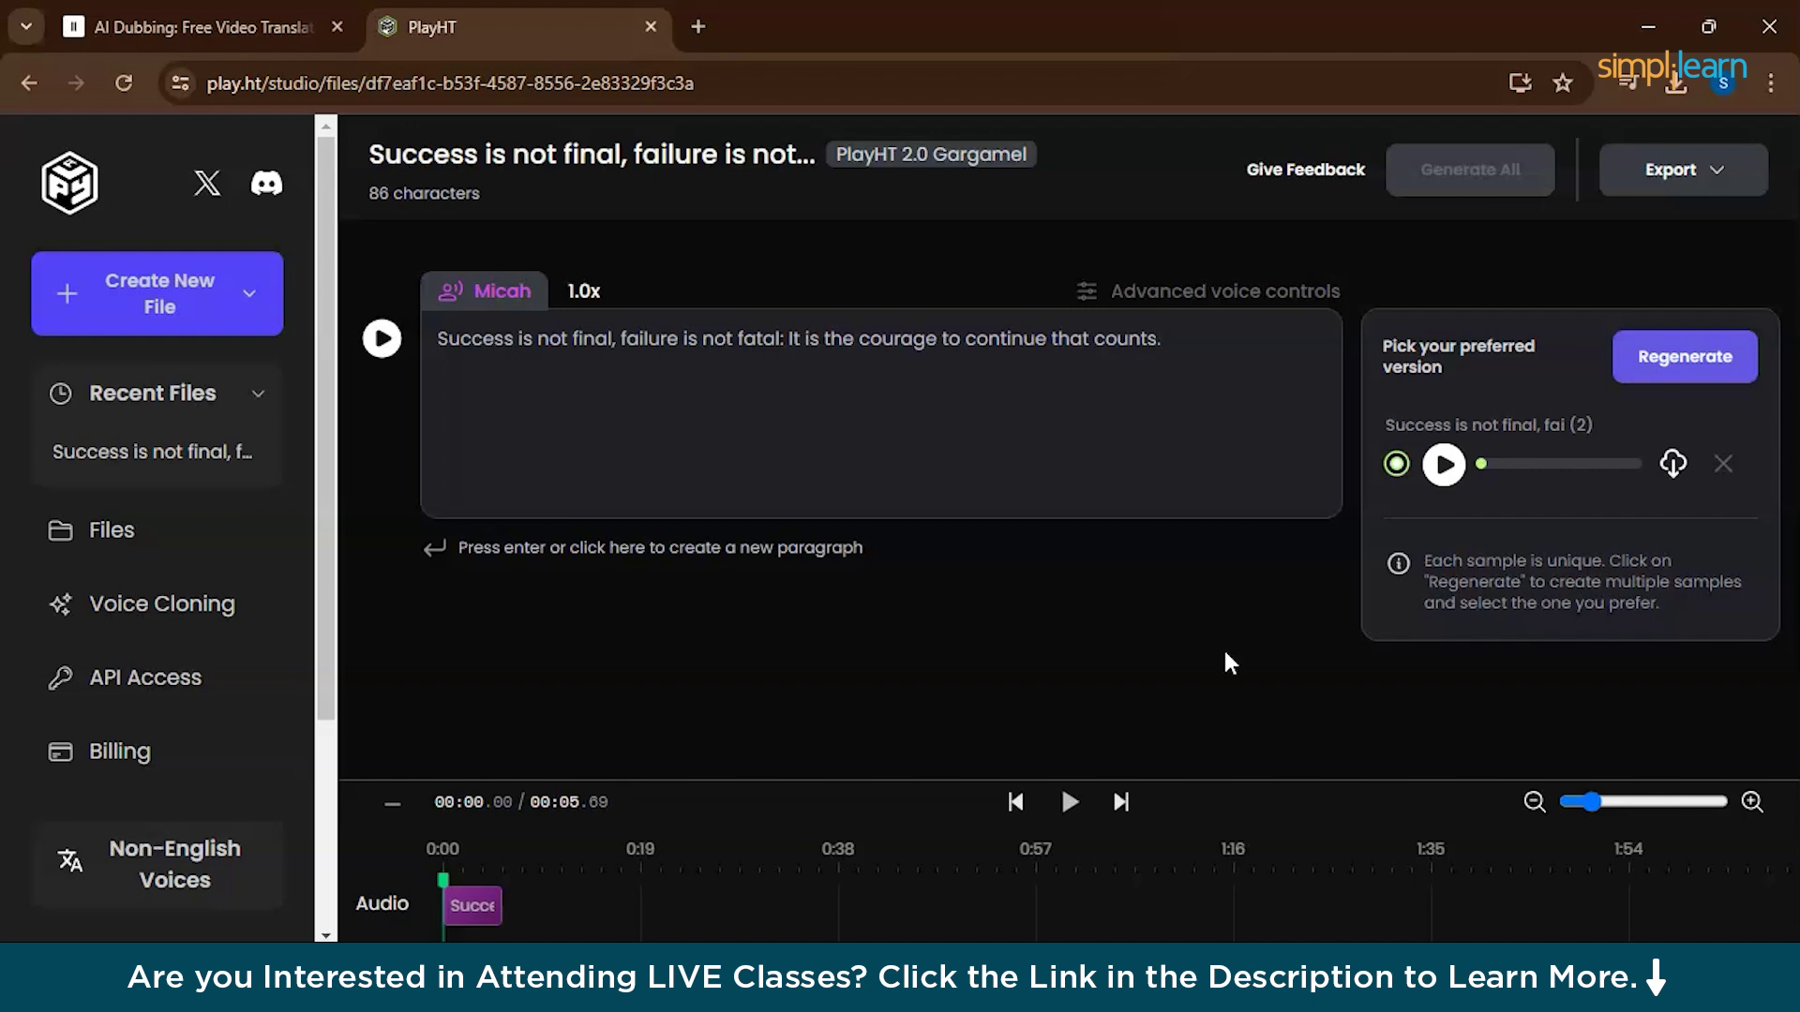
Add a second paragraph containing the quote 'Everyone has their own time to rise'.
left_click(689, 551)
left_click(593, 470)
left_click(1110, 985)
left_click_drag(1267, 488, 1622, 512)
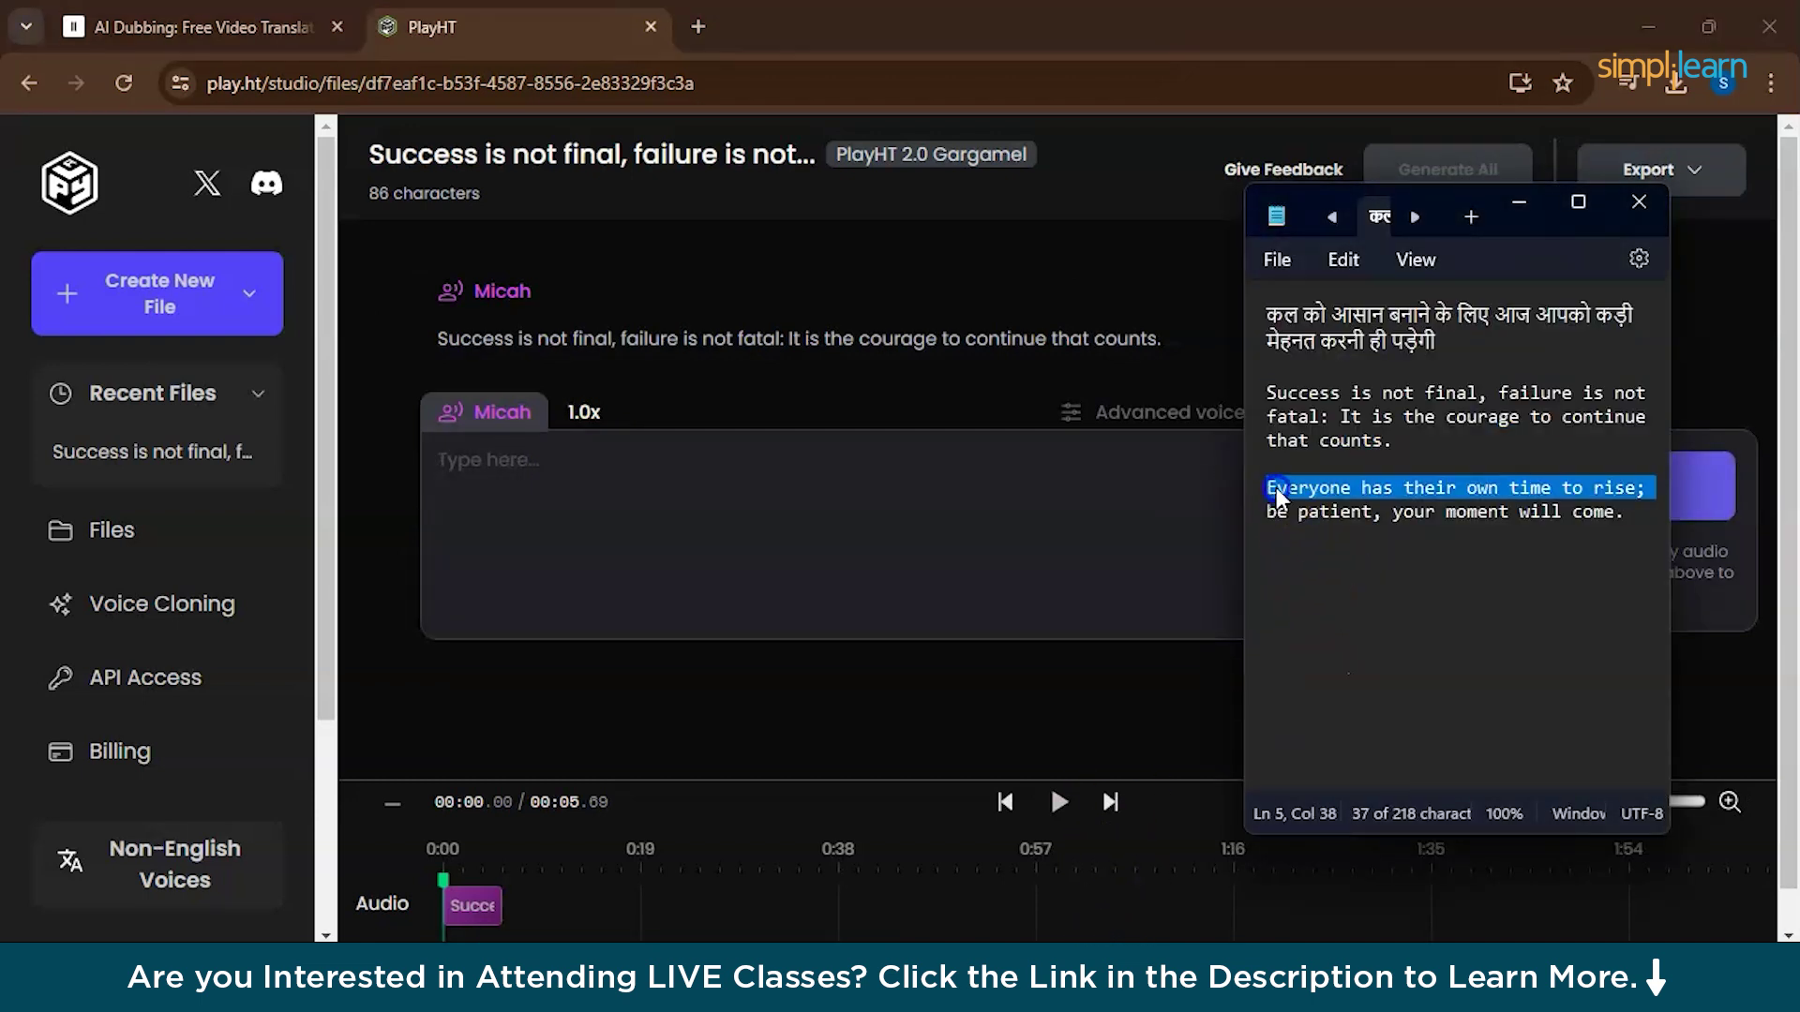
key("ctrl+c")
key("alt+Tab")
key("ctrl+v")
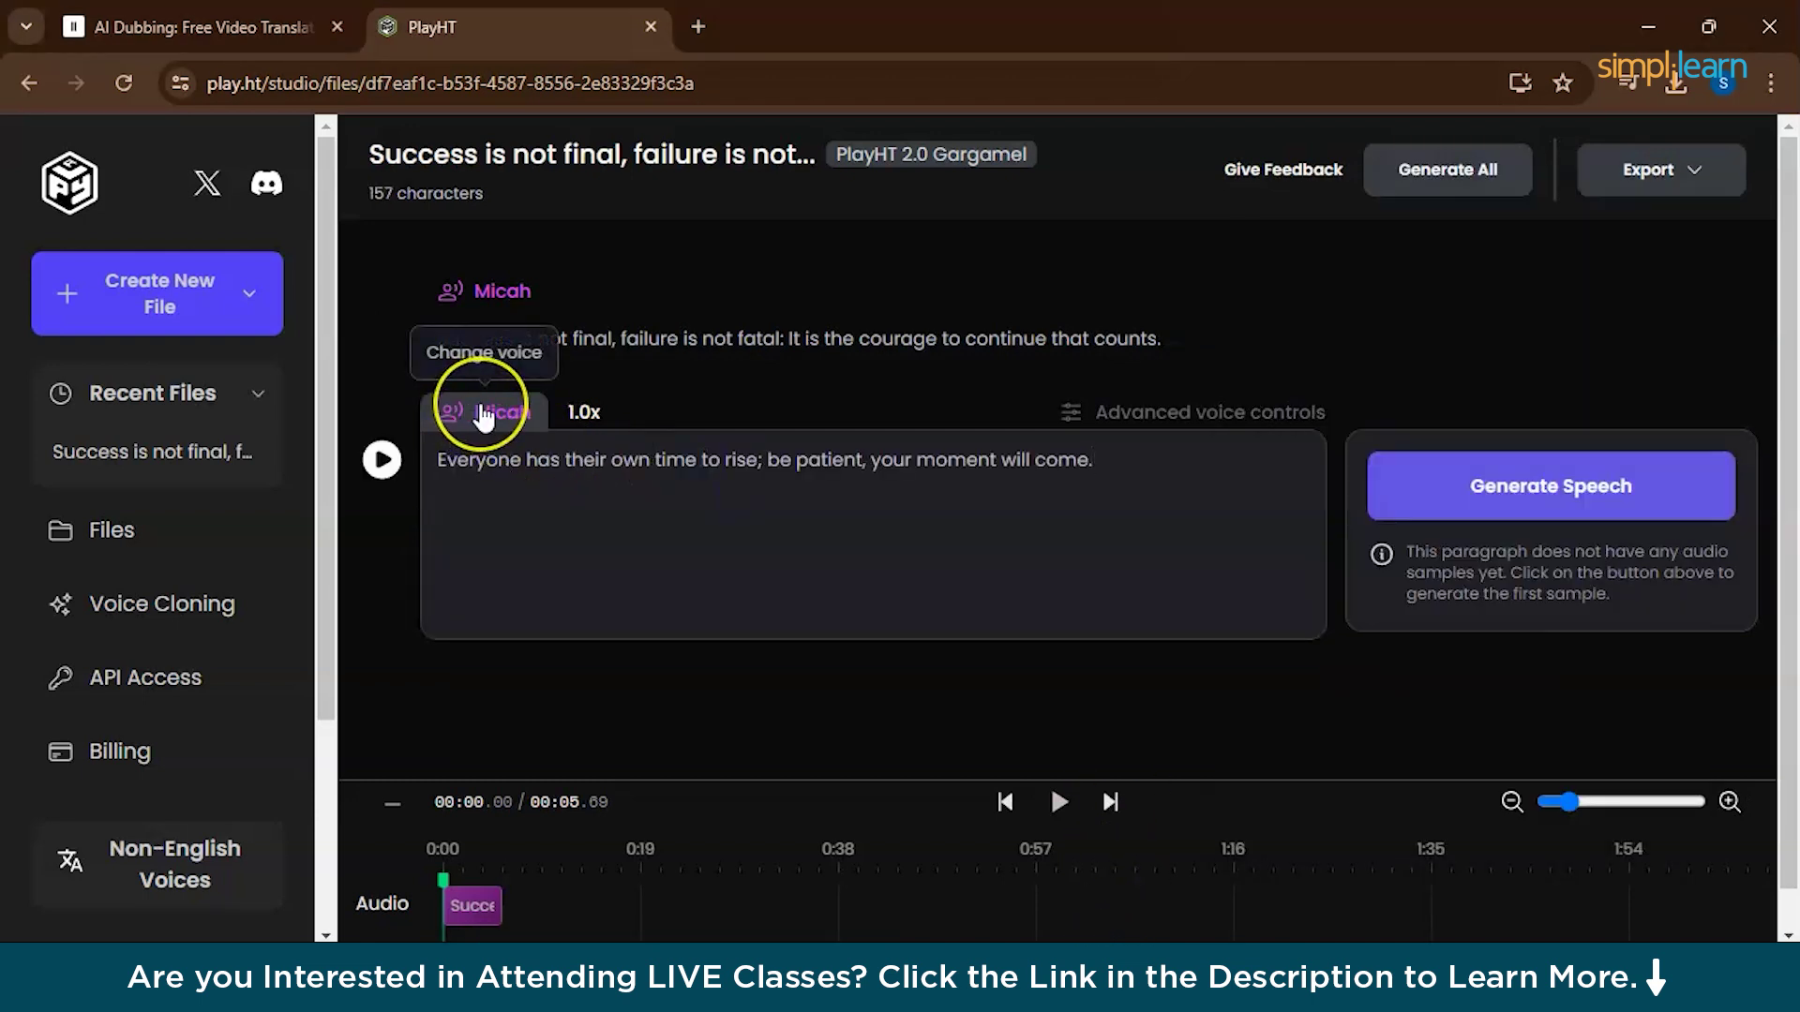
Voice the second paragraph with Samuel, generate its speech and play the sample.
left_click(482, 414)
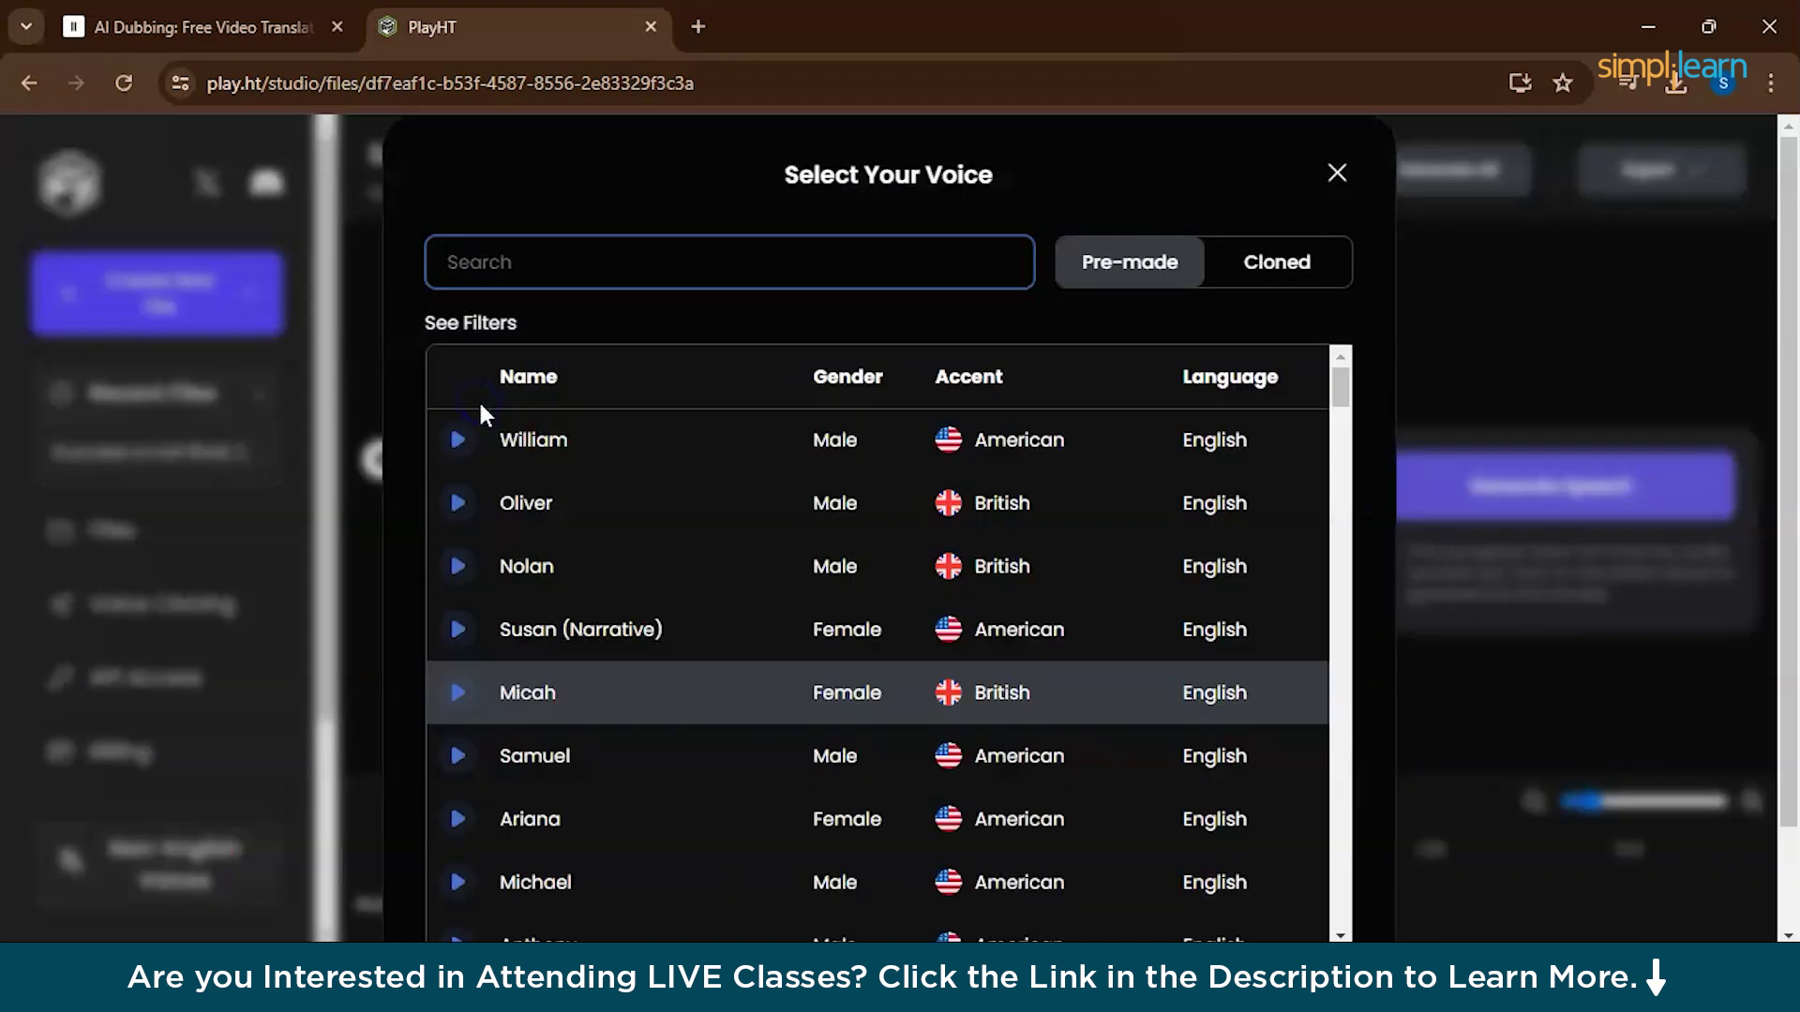
scroll(1024, 858, "down", 1)
scroll(1025, 857, "down", 1)
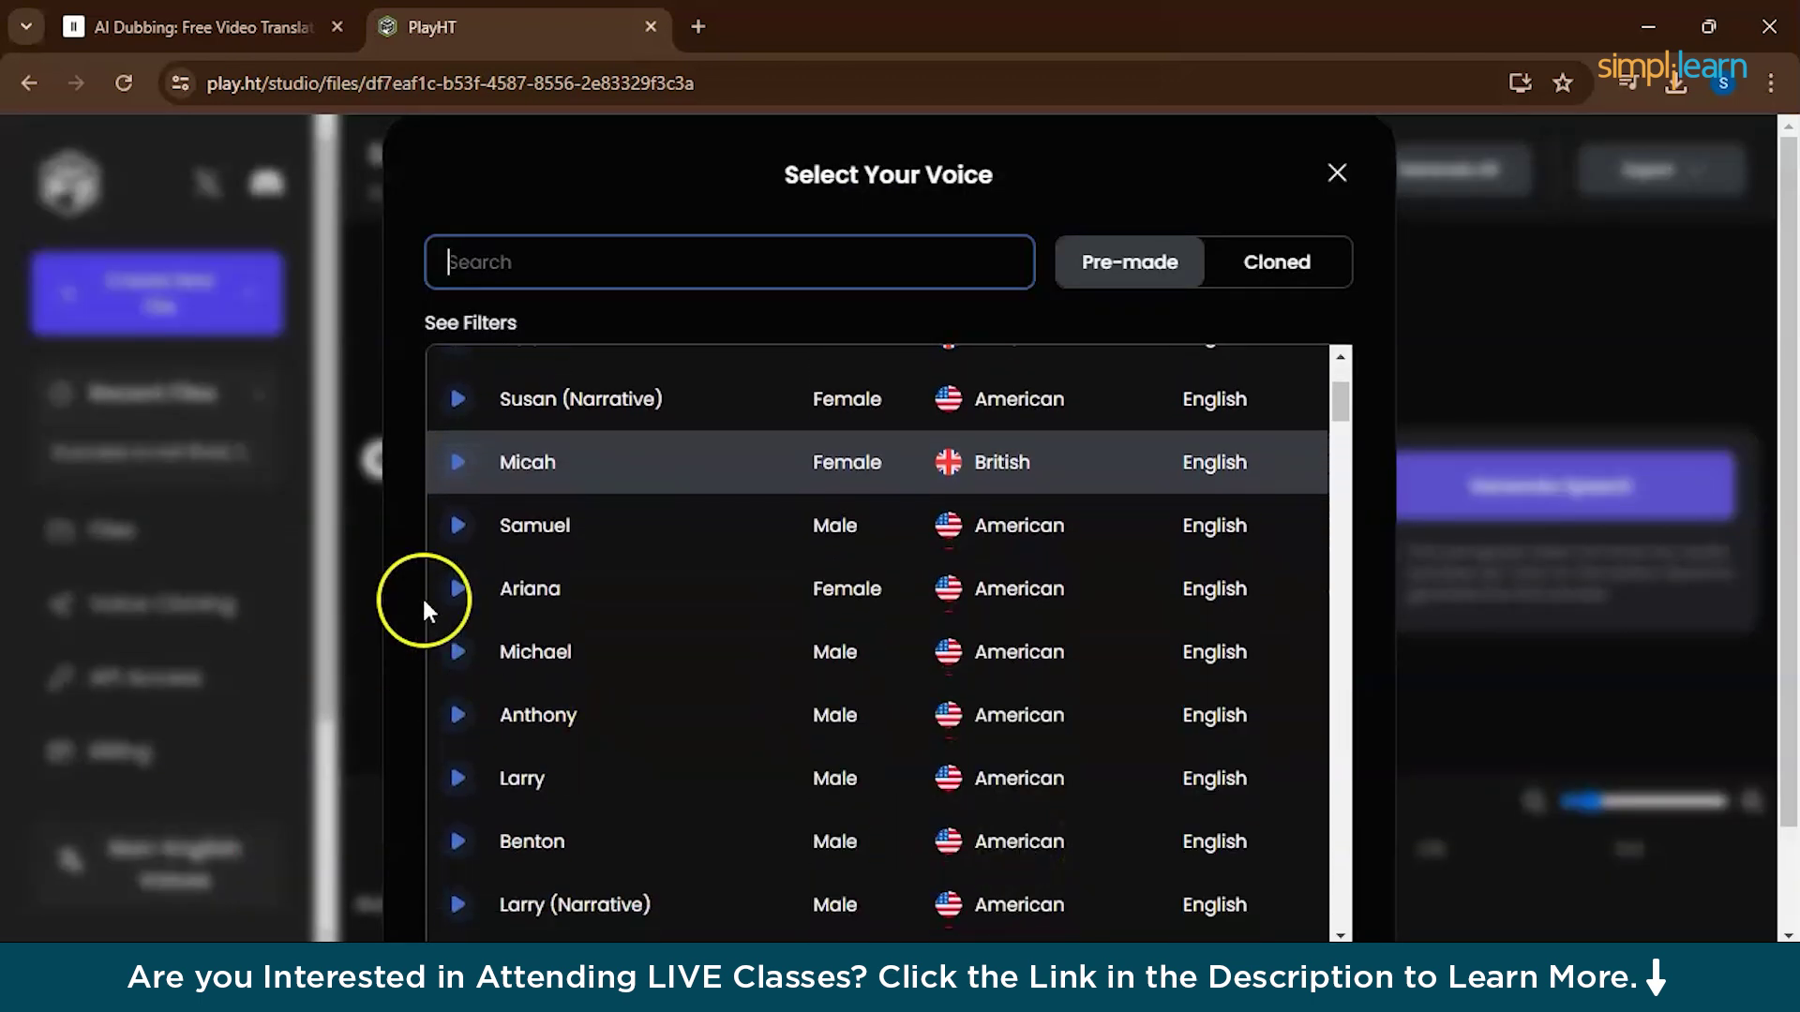
left_click(458, 529)
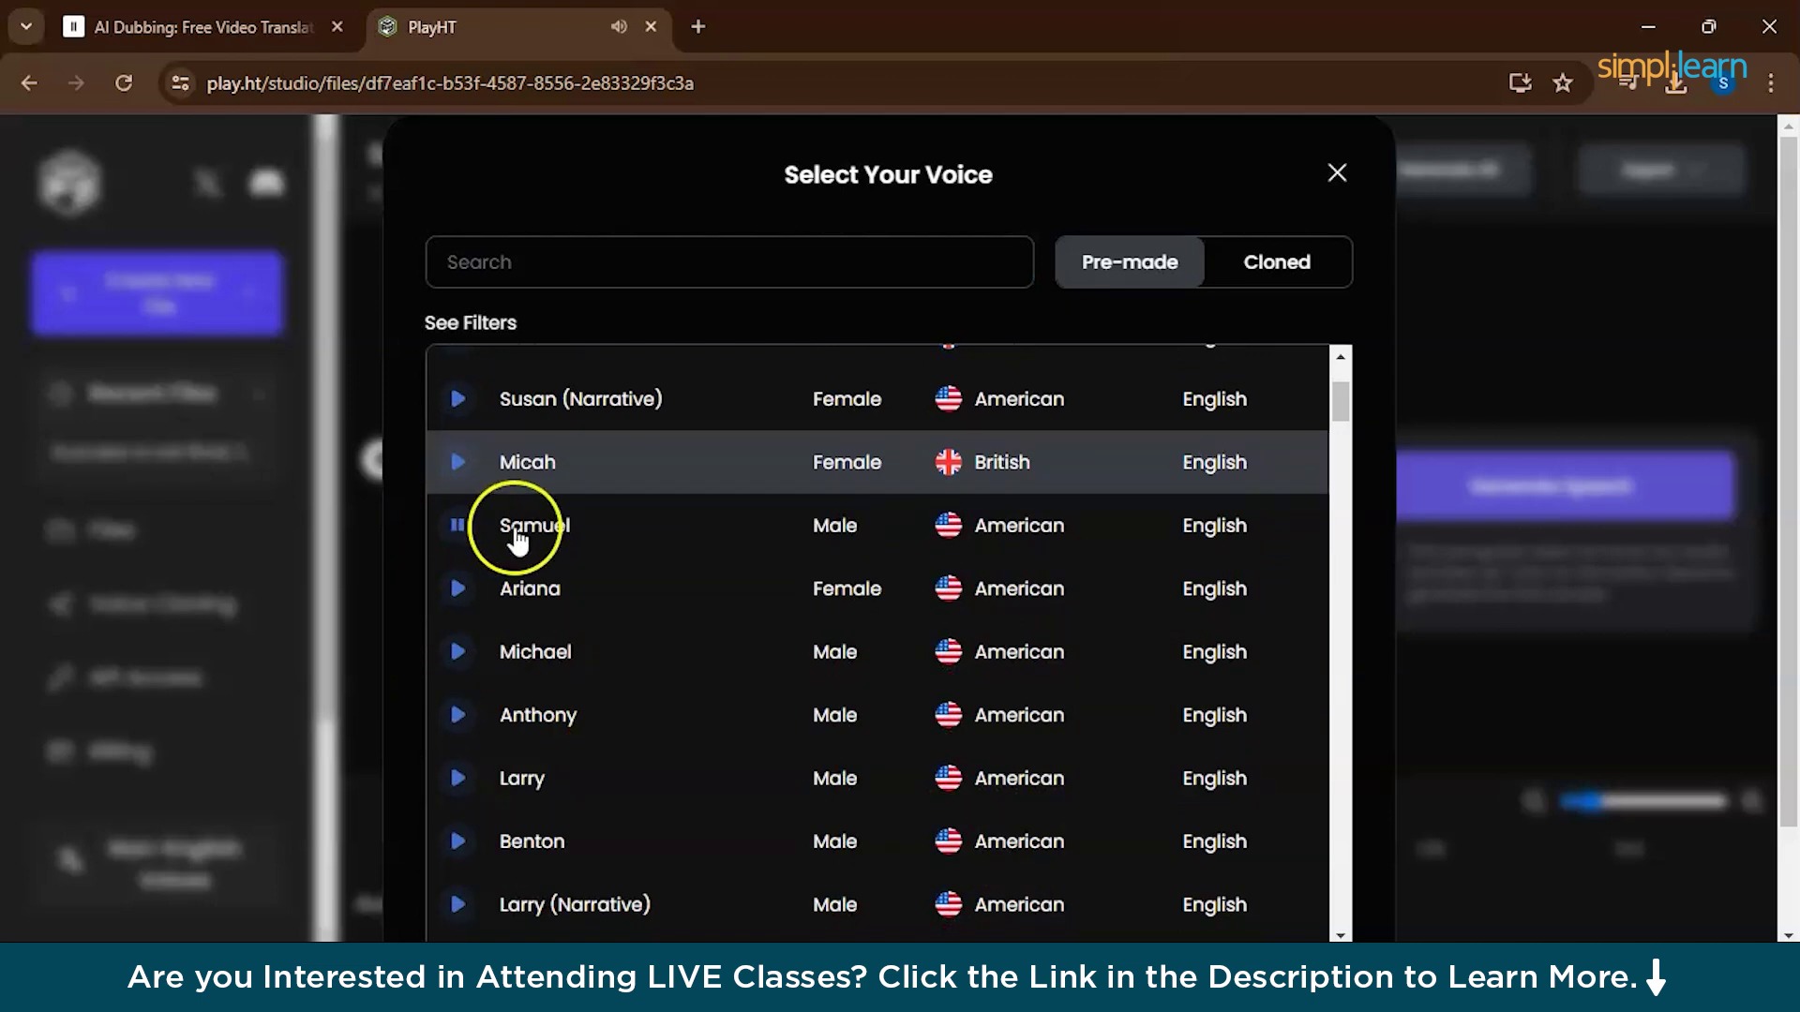
left_click(632, 541)
left_click(1510, 688)
scroll(1511, 689, "down", 1)
left_click(1322, 864)
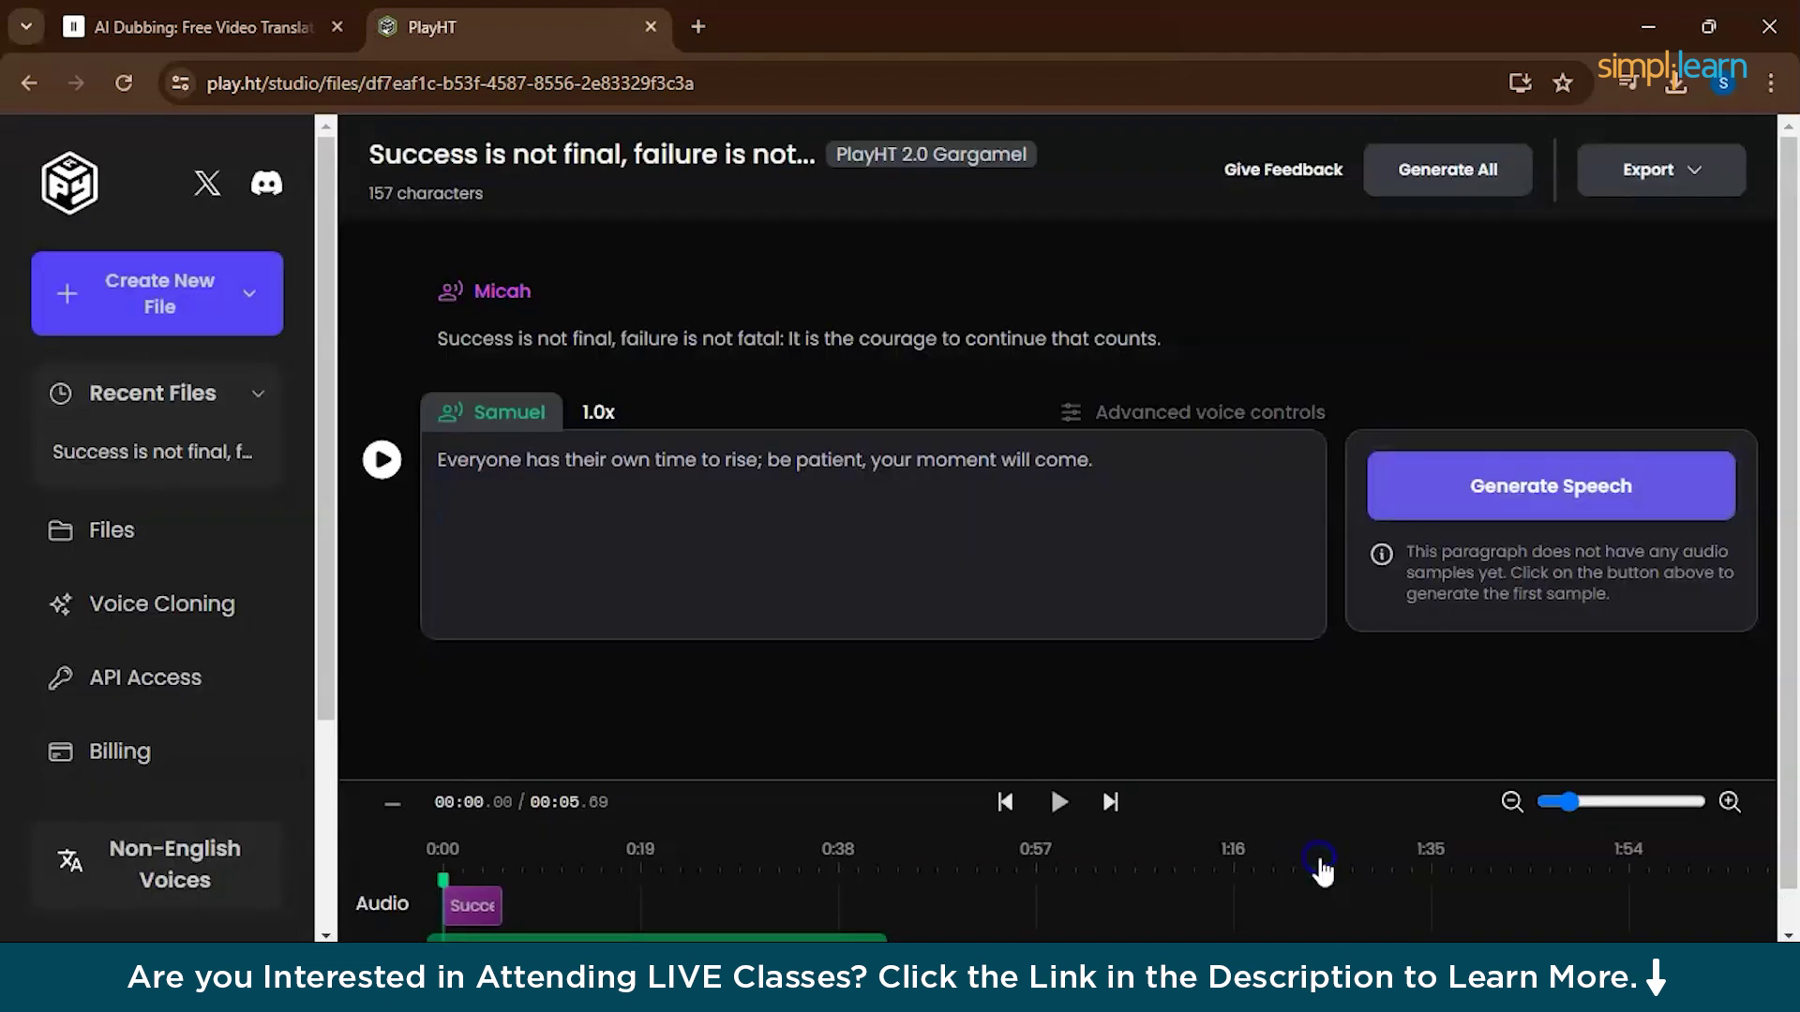
left_click(1469, 463)
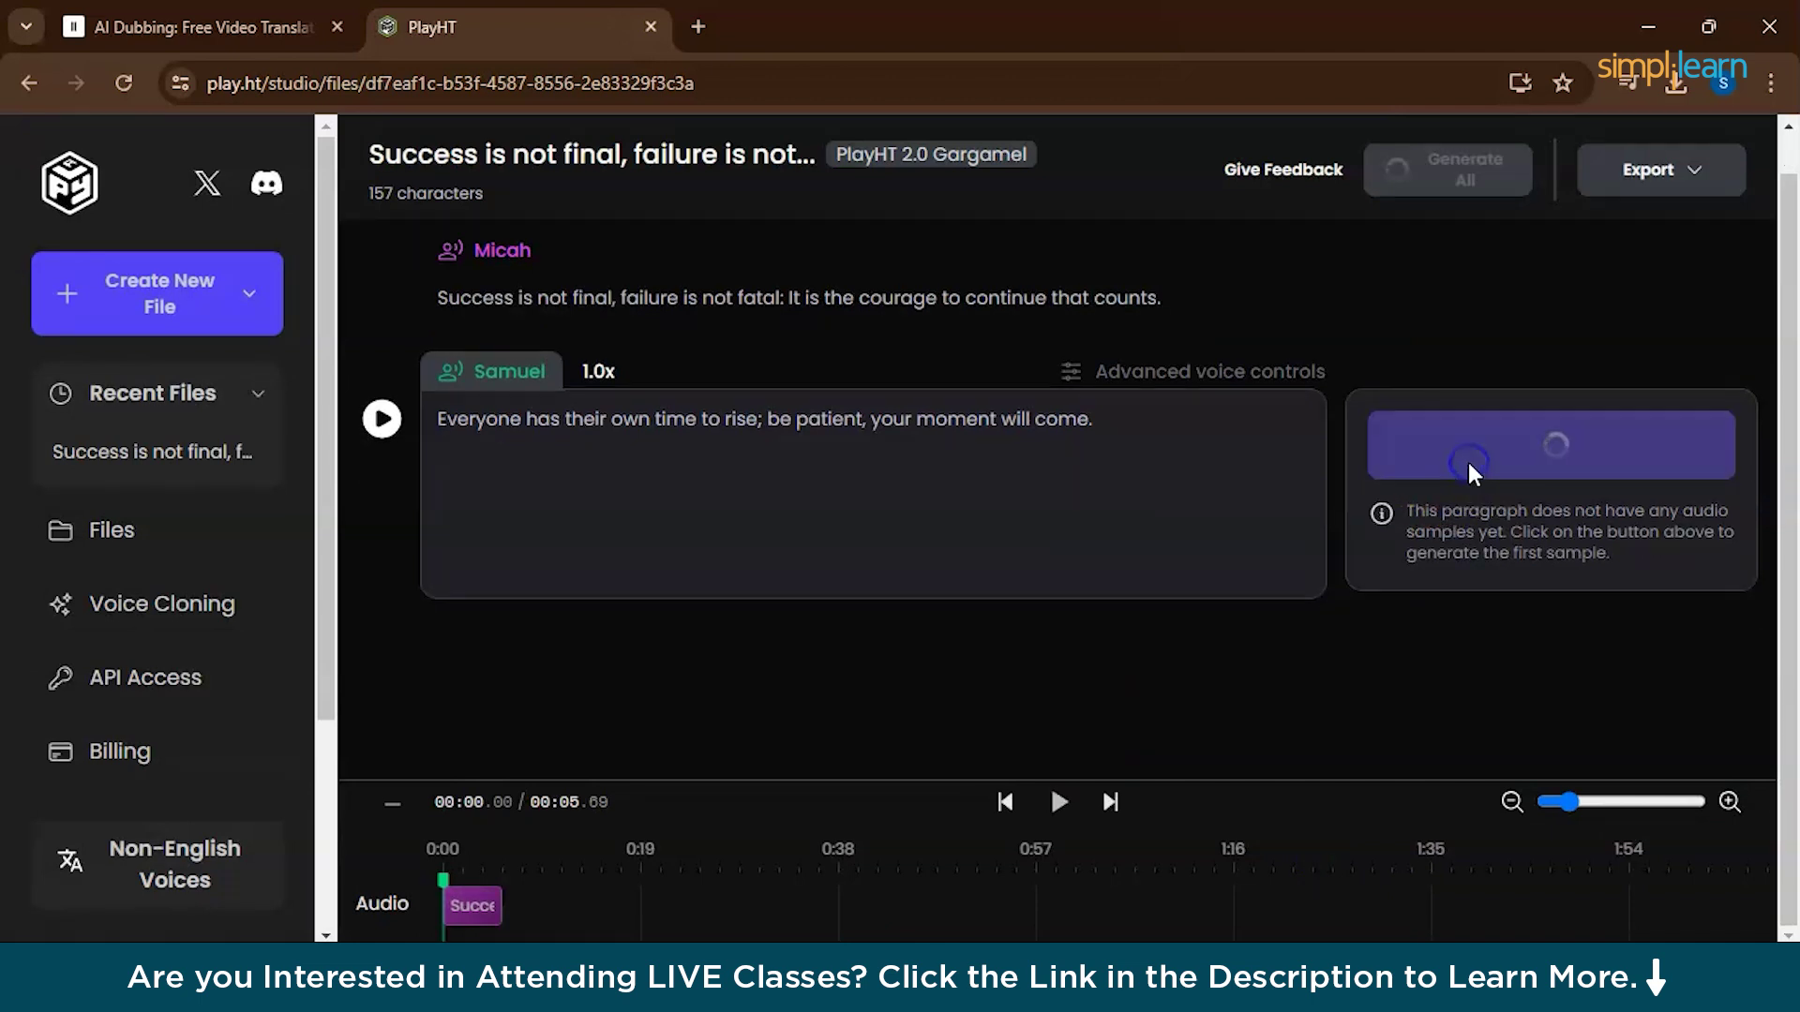
left_click(1076, 870)
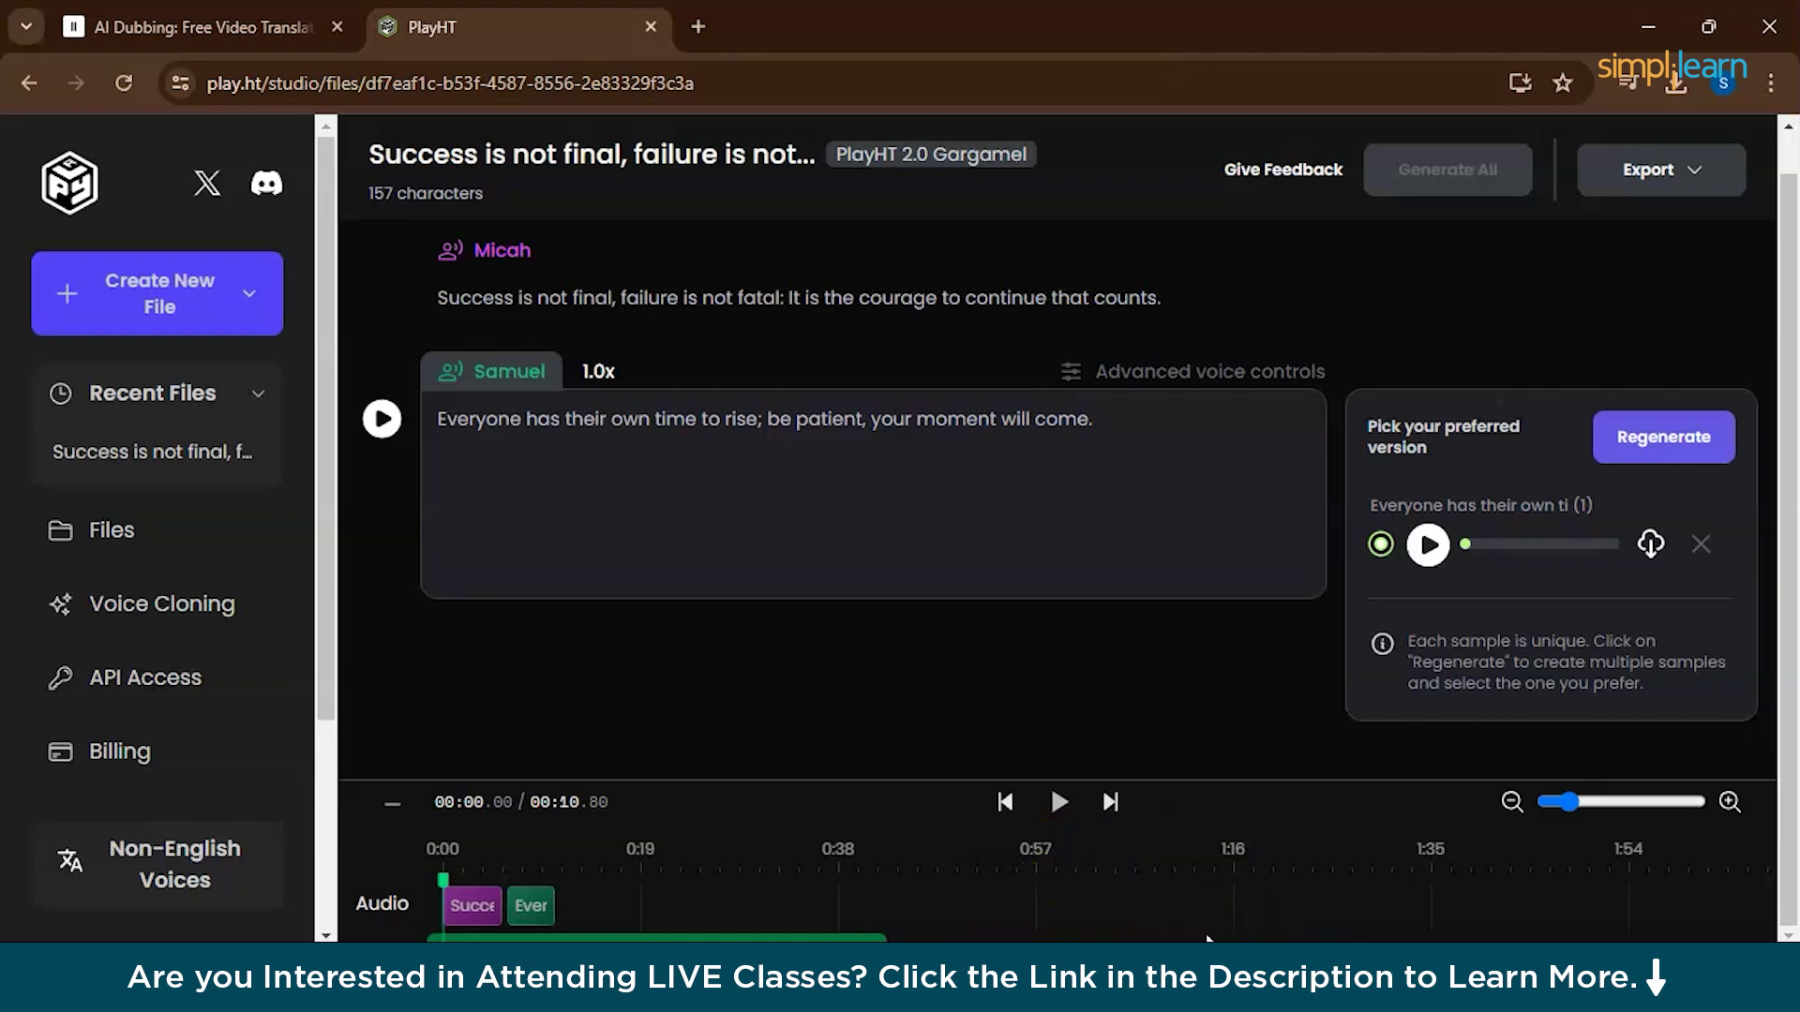
left_click(876, 818)
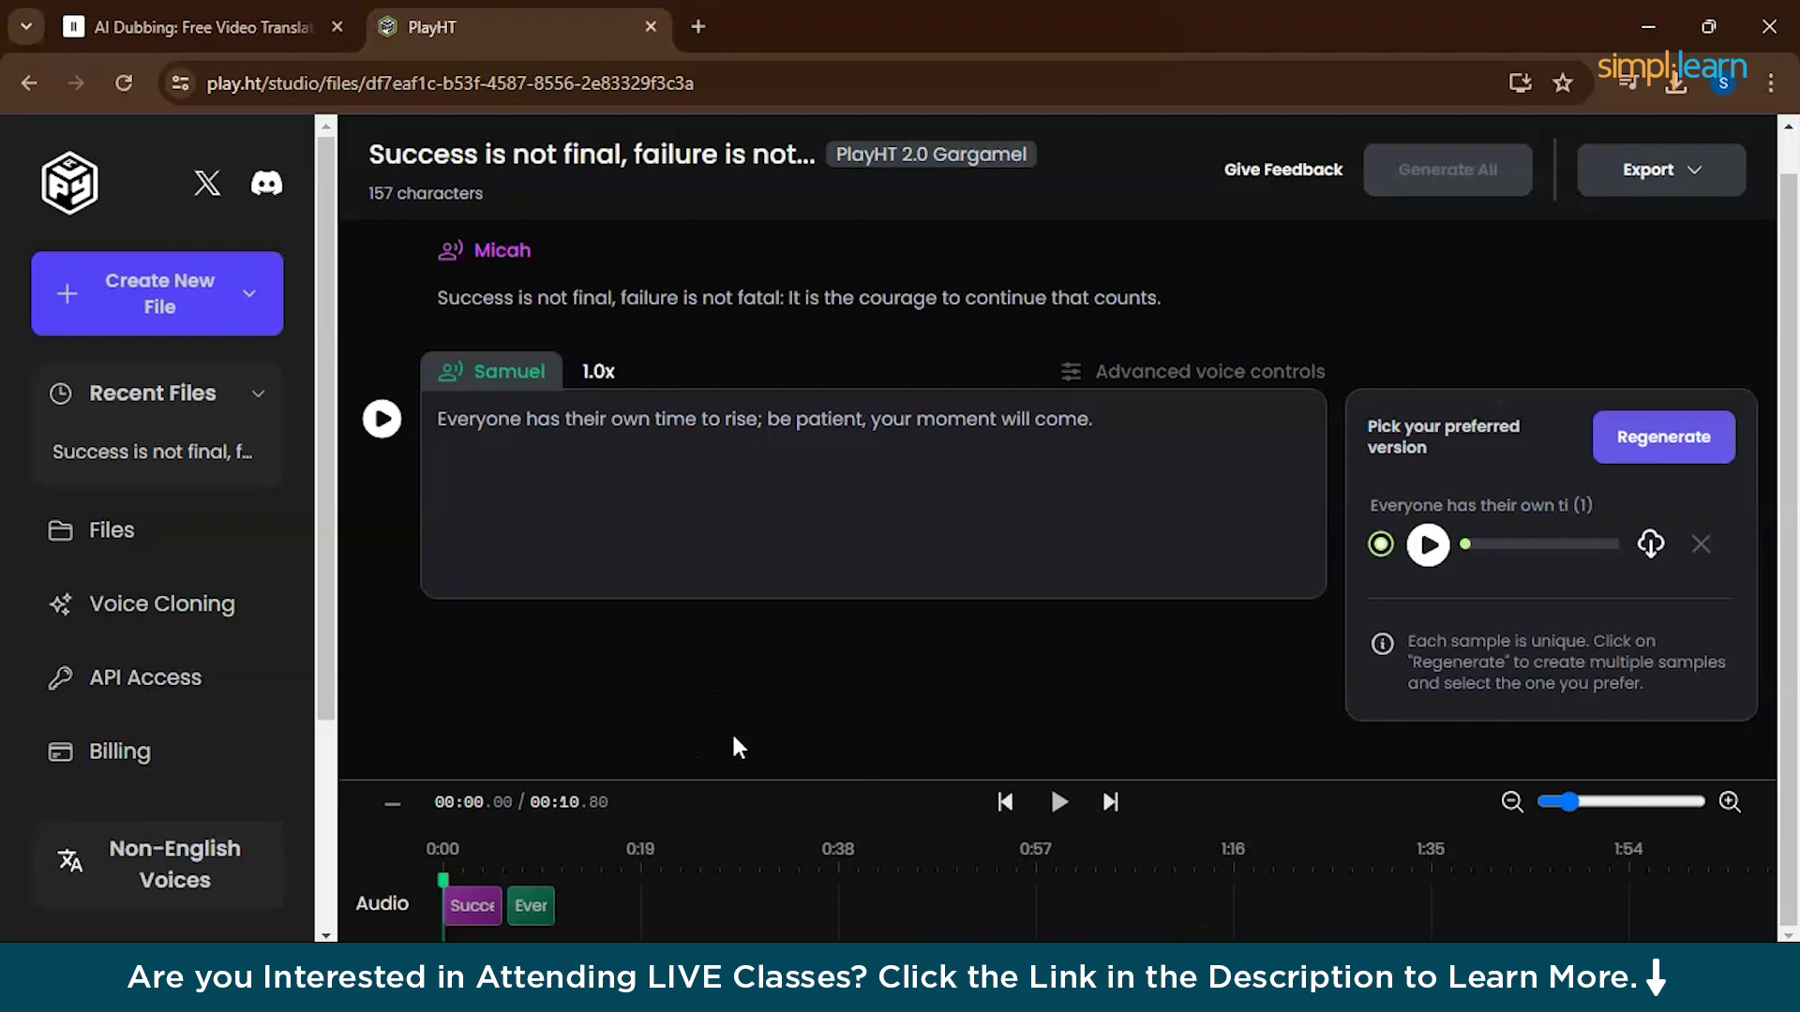
Play the Micah and Samuel conversation from the timeline through to 00:10.80.
left_click(1059, 803)
Create a new multilingual Standard file using Deepa's female Hindi voice.
left_click(204, 306)
scroll(985, 485, "down", 2)
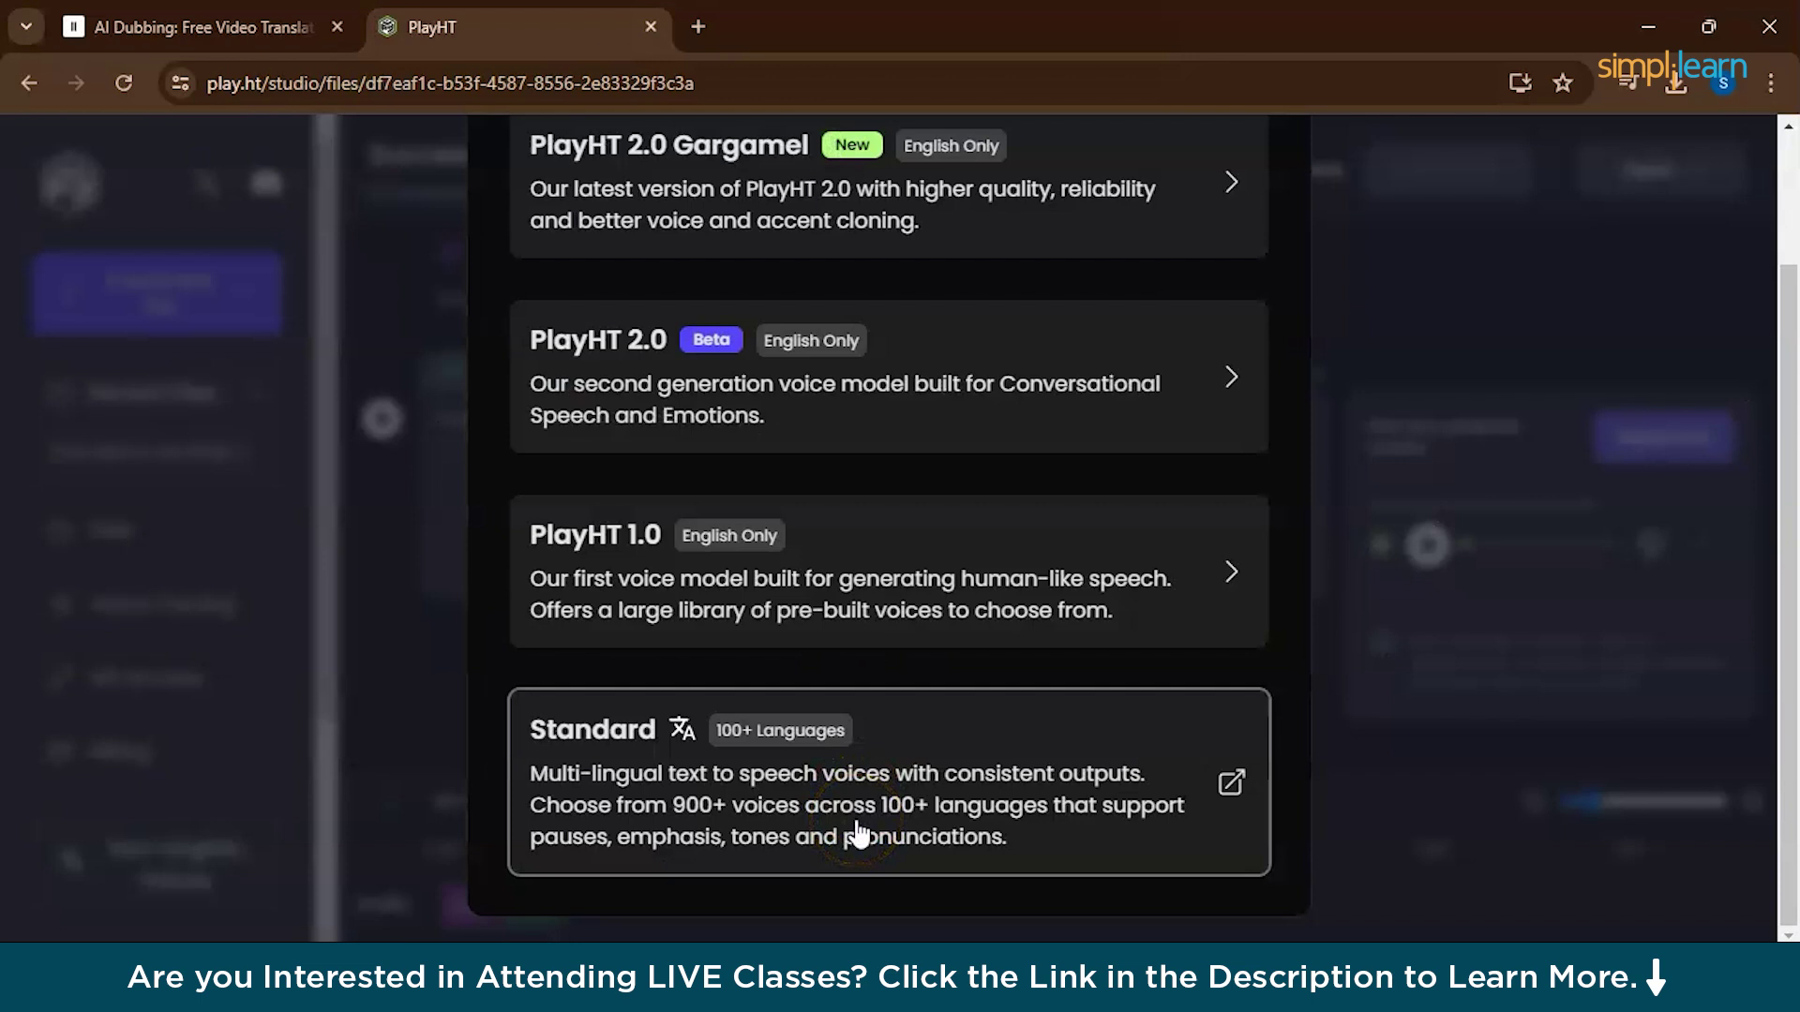
left_click(927, 809)
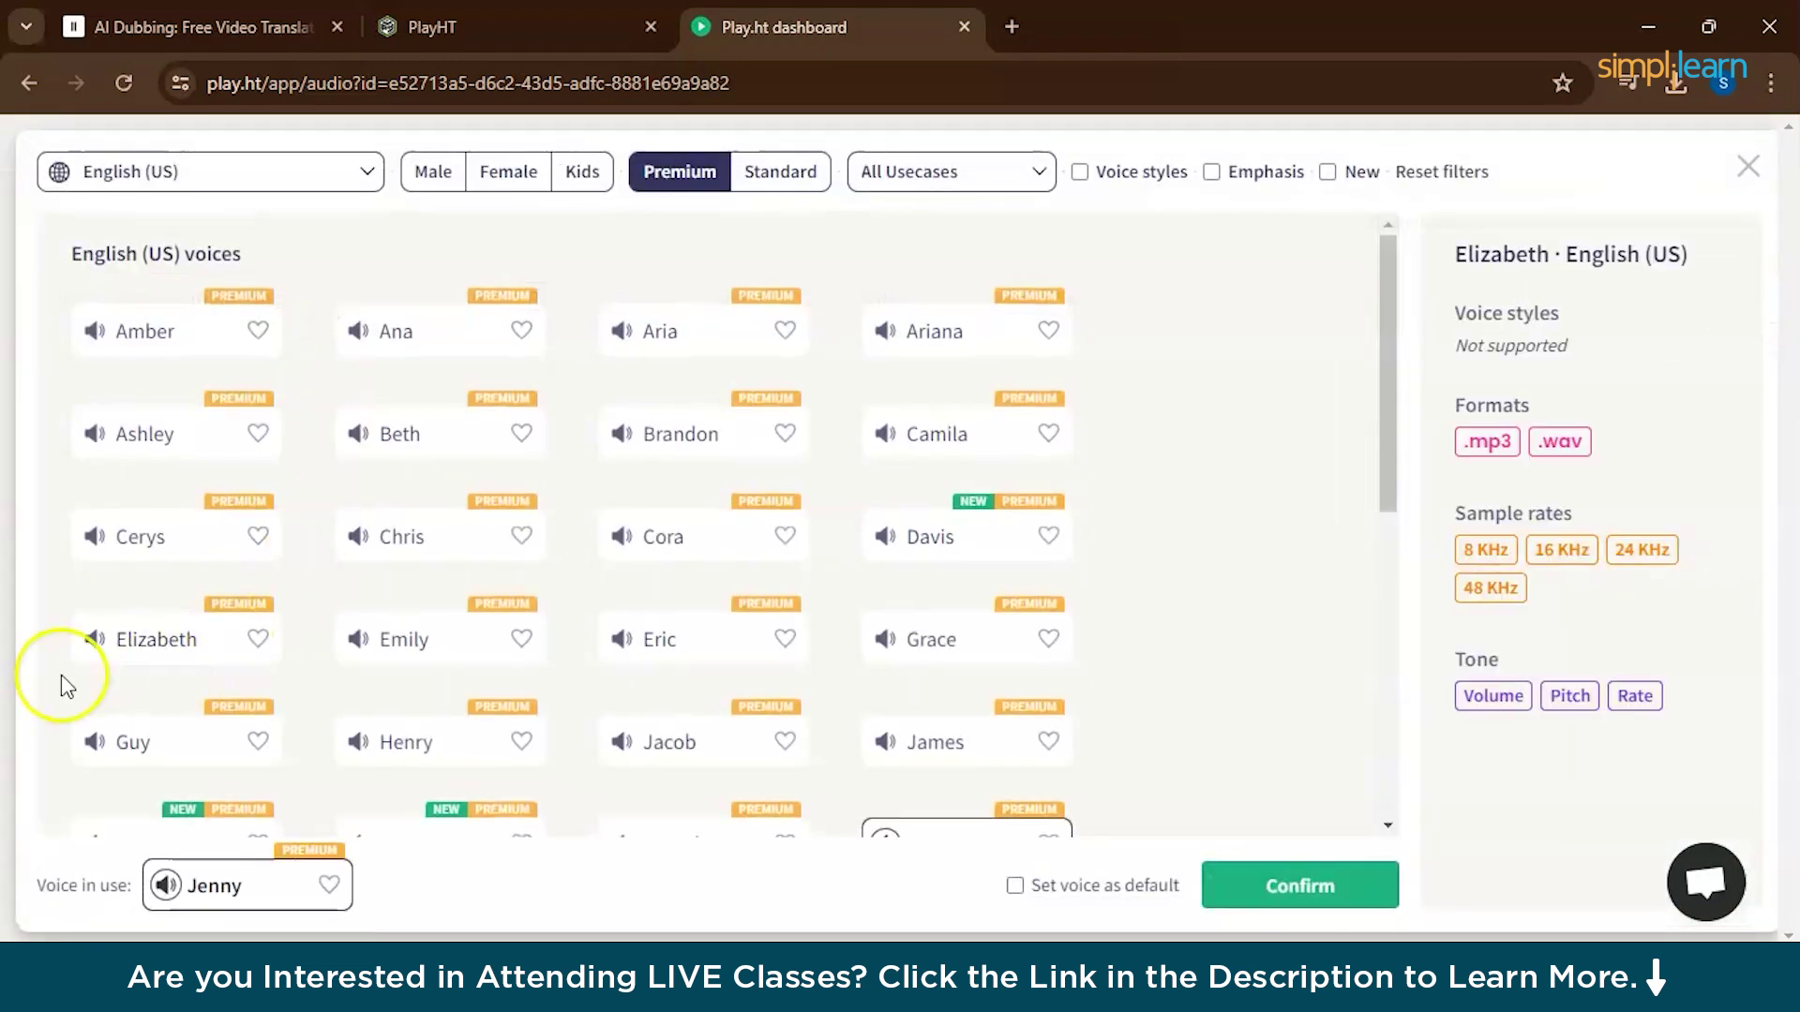
left_click(234, 178)
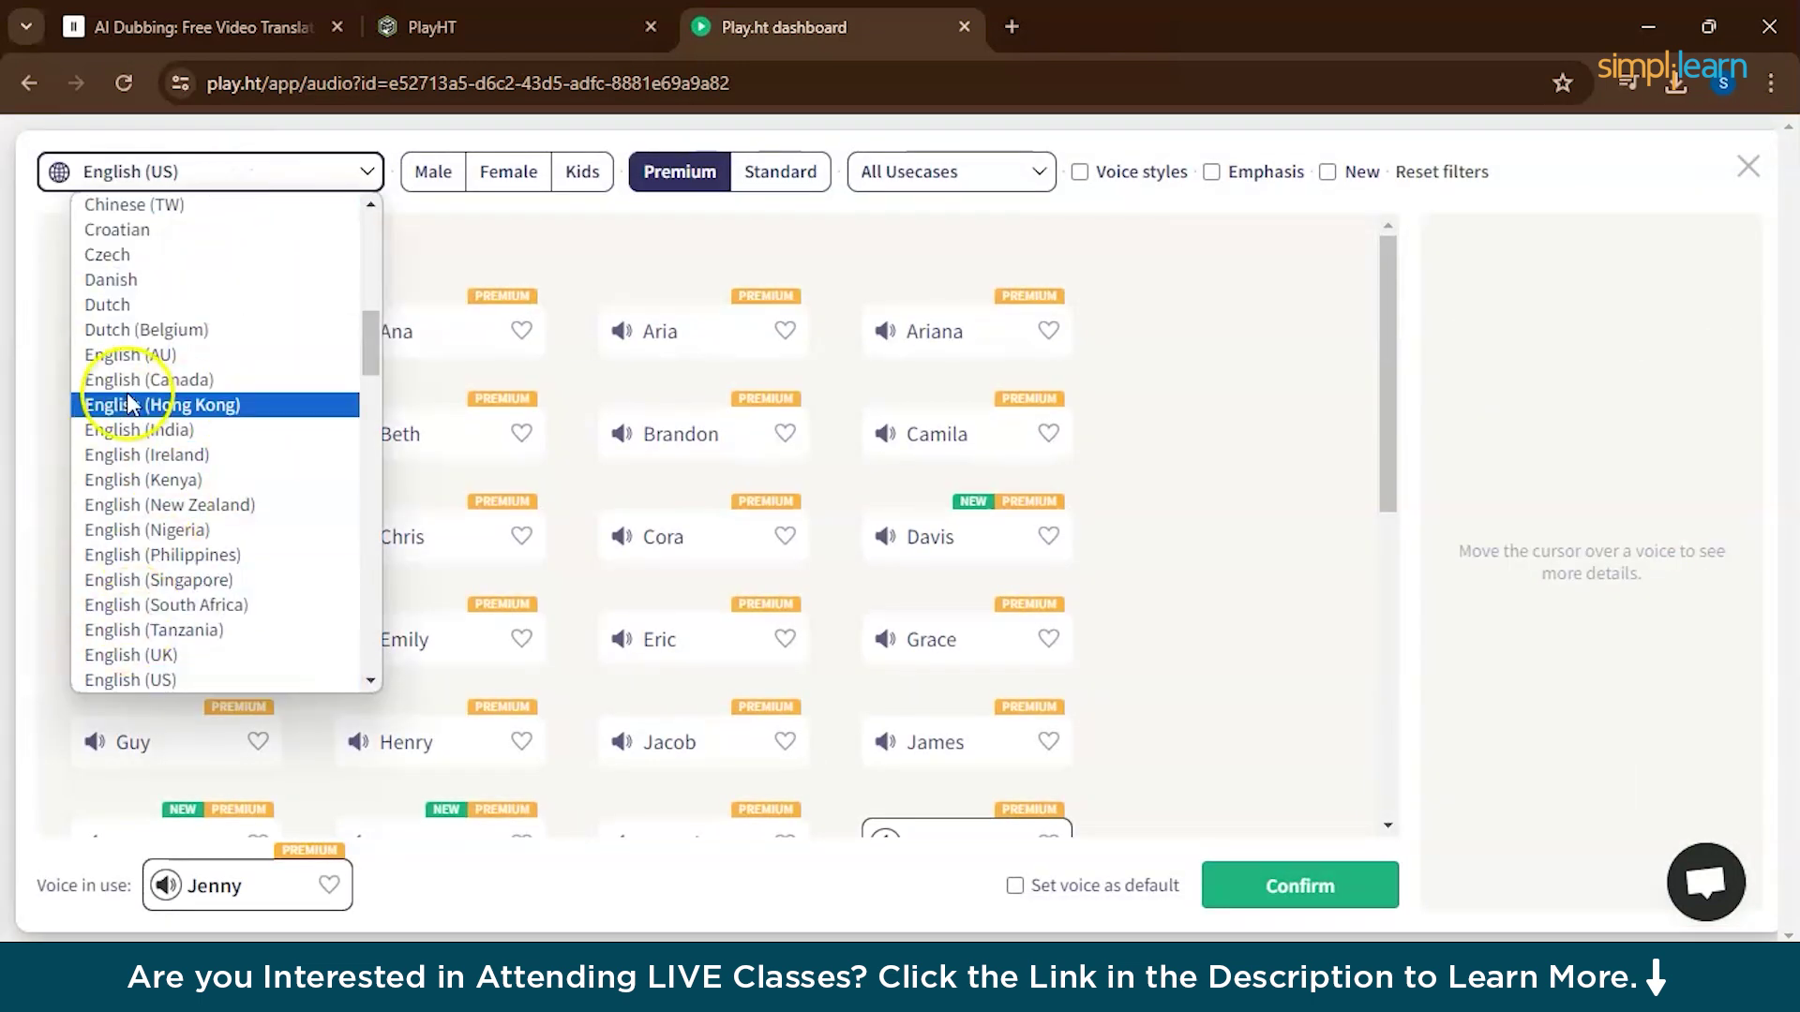
scroll(124, 404, "up", 5)
scroll(127, 404, "up", 2)
scroll(126, 404, "down", 6)
key("h")
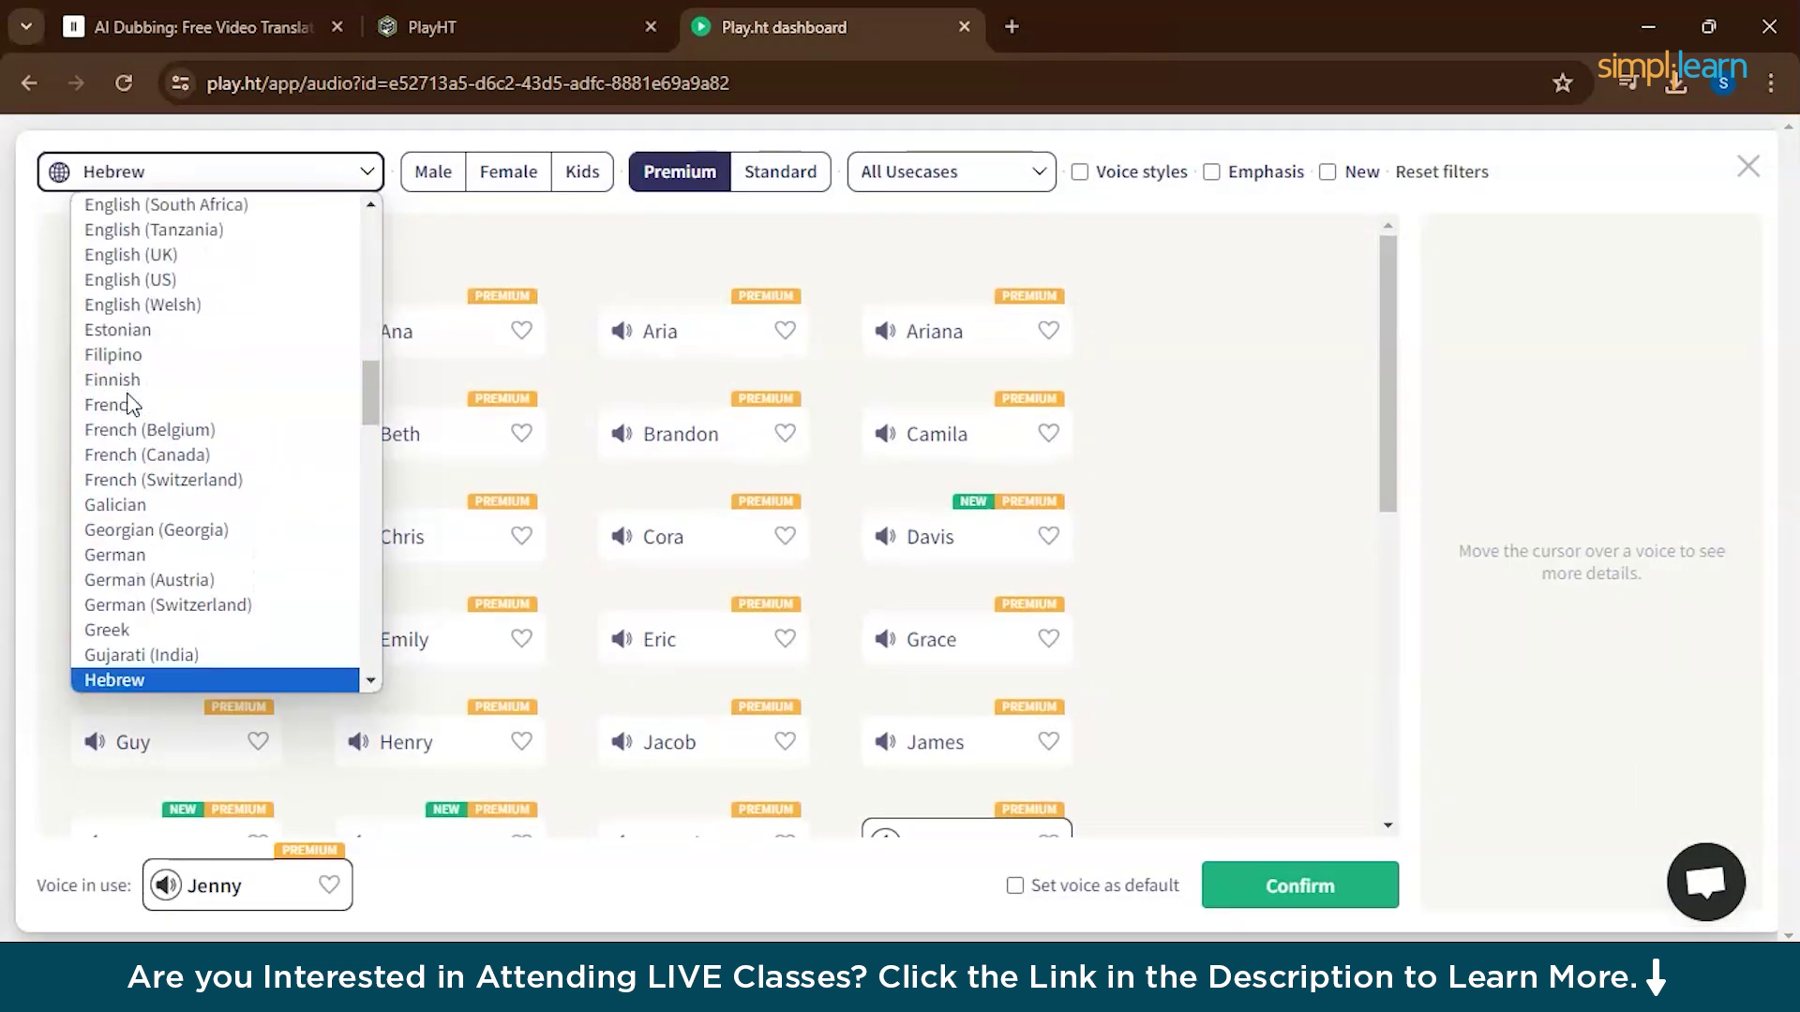
key("Down")
key("Return")
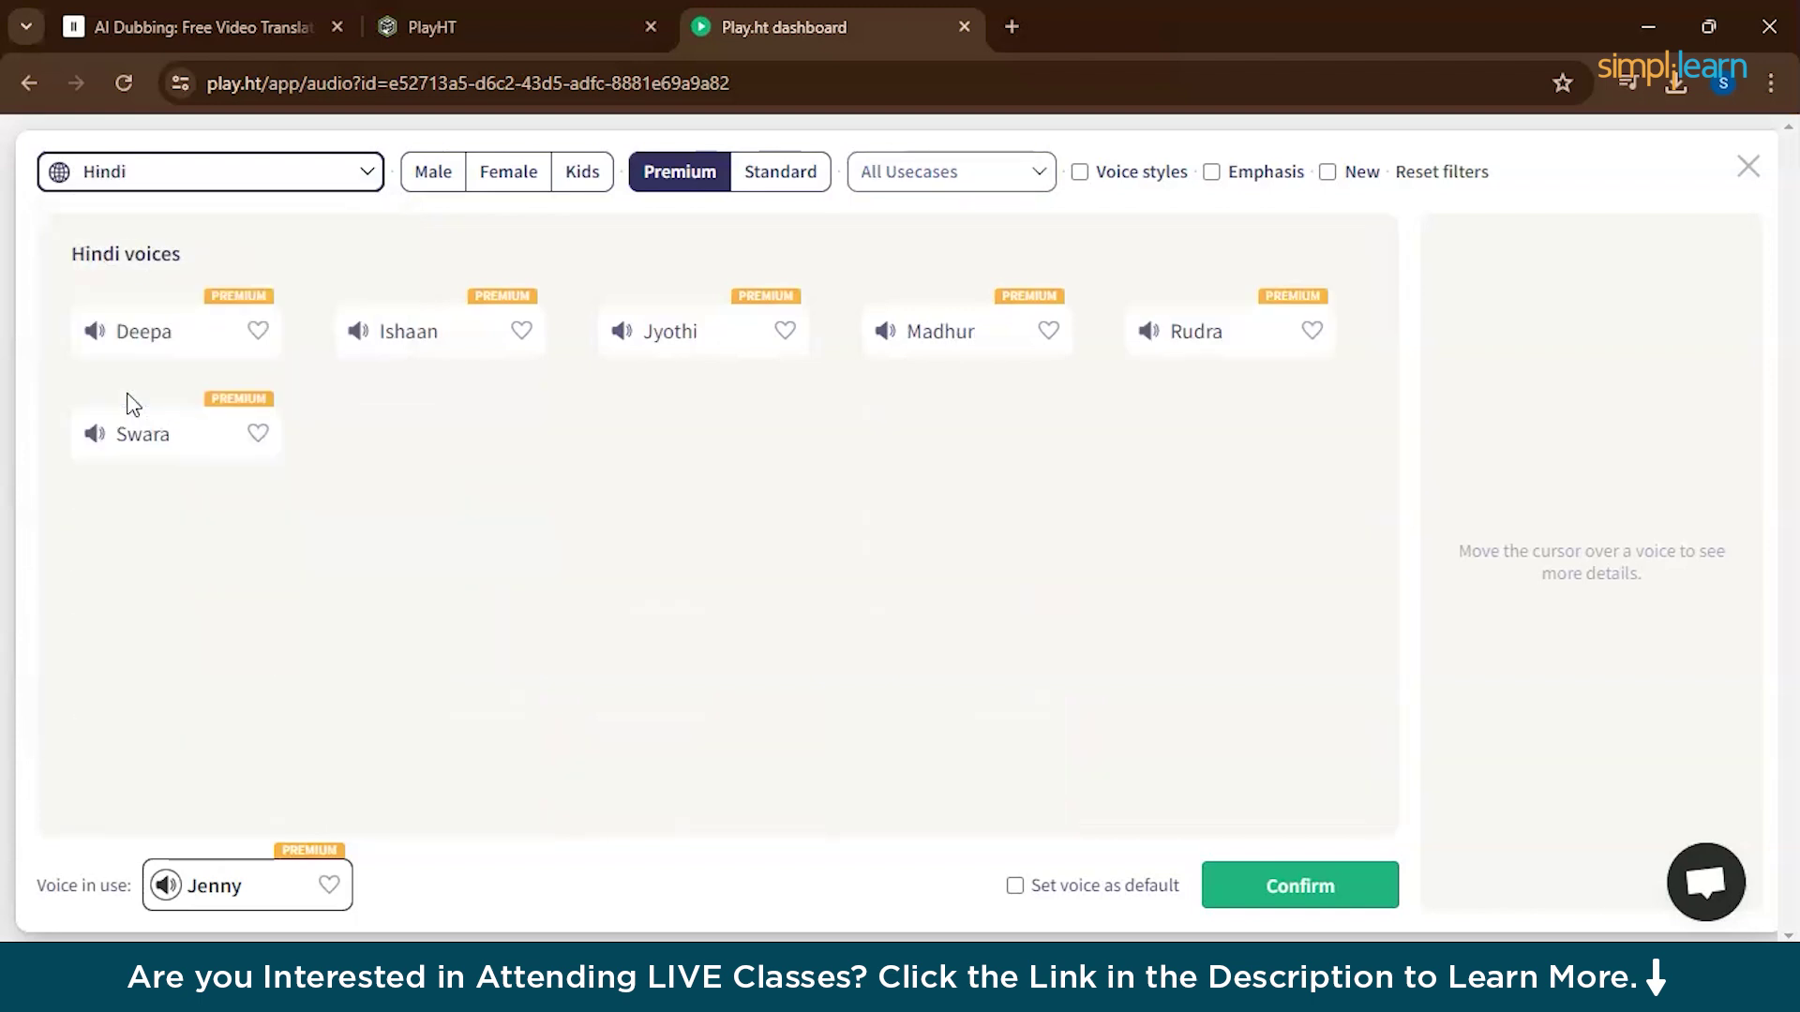
mouse_move(175, 331)
left_click(90, 349)
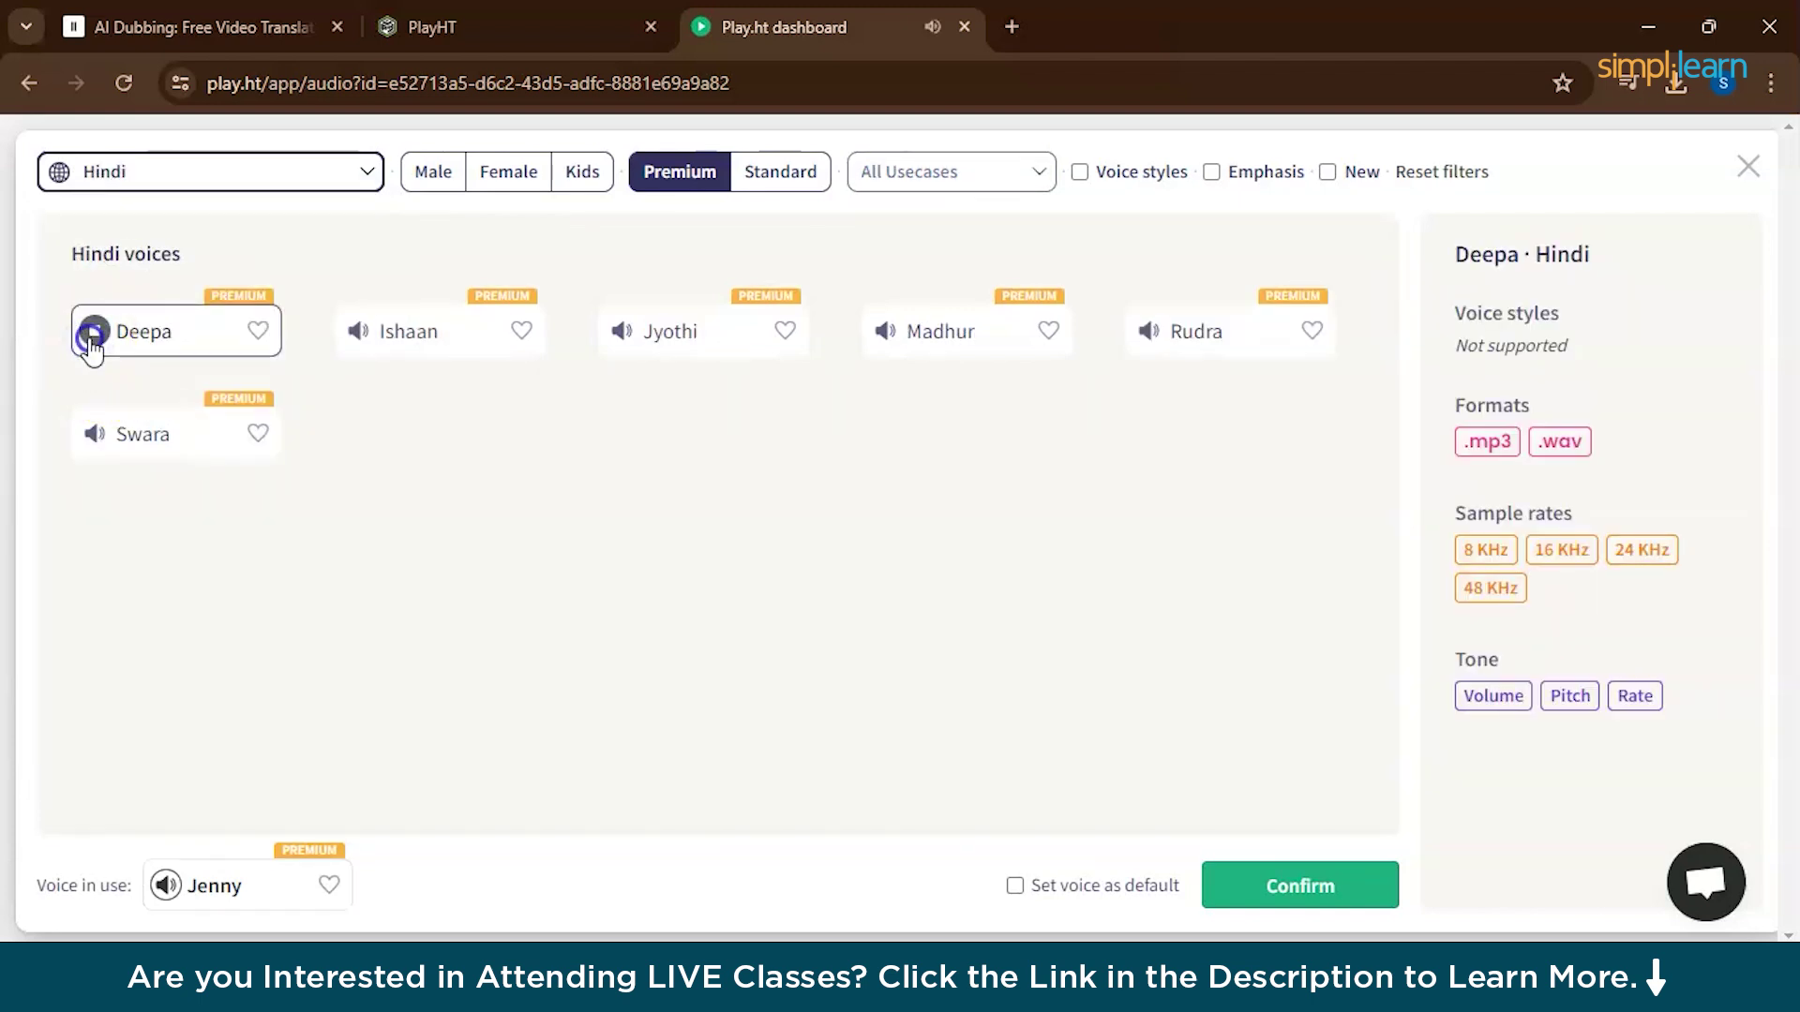
left_click(1298, 912)
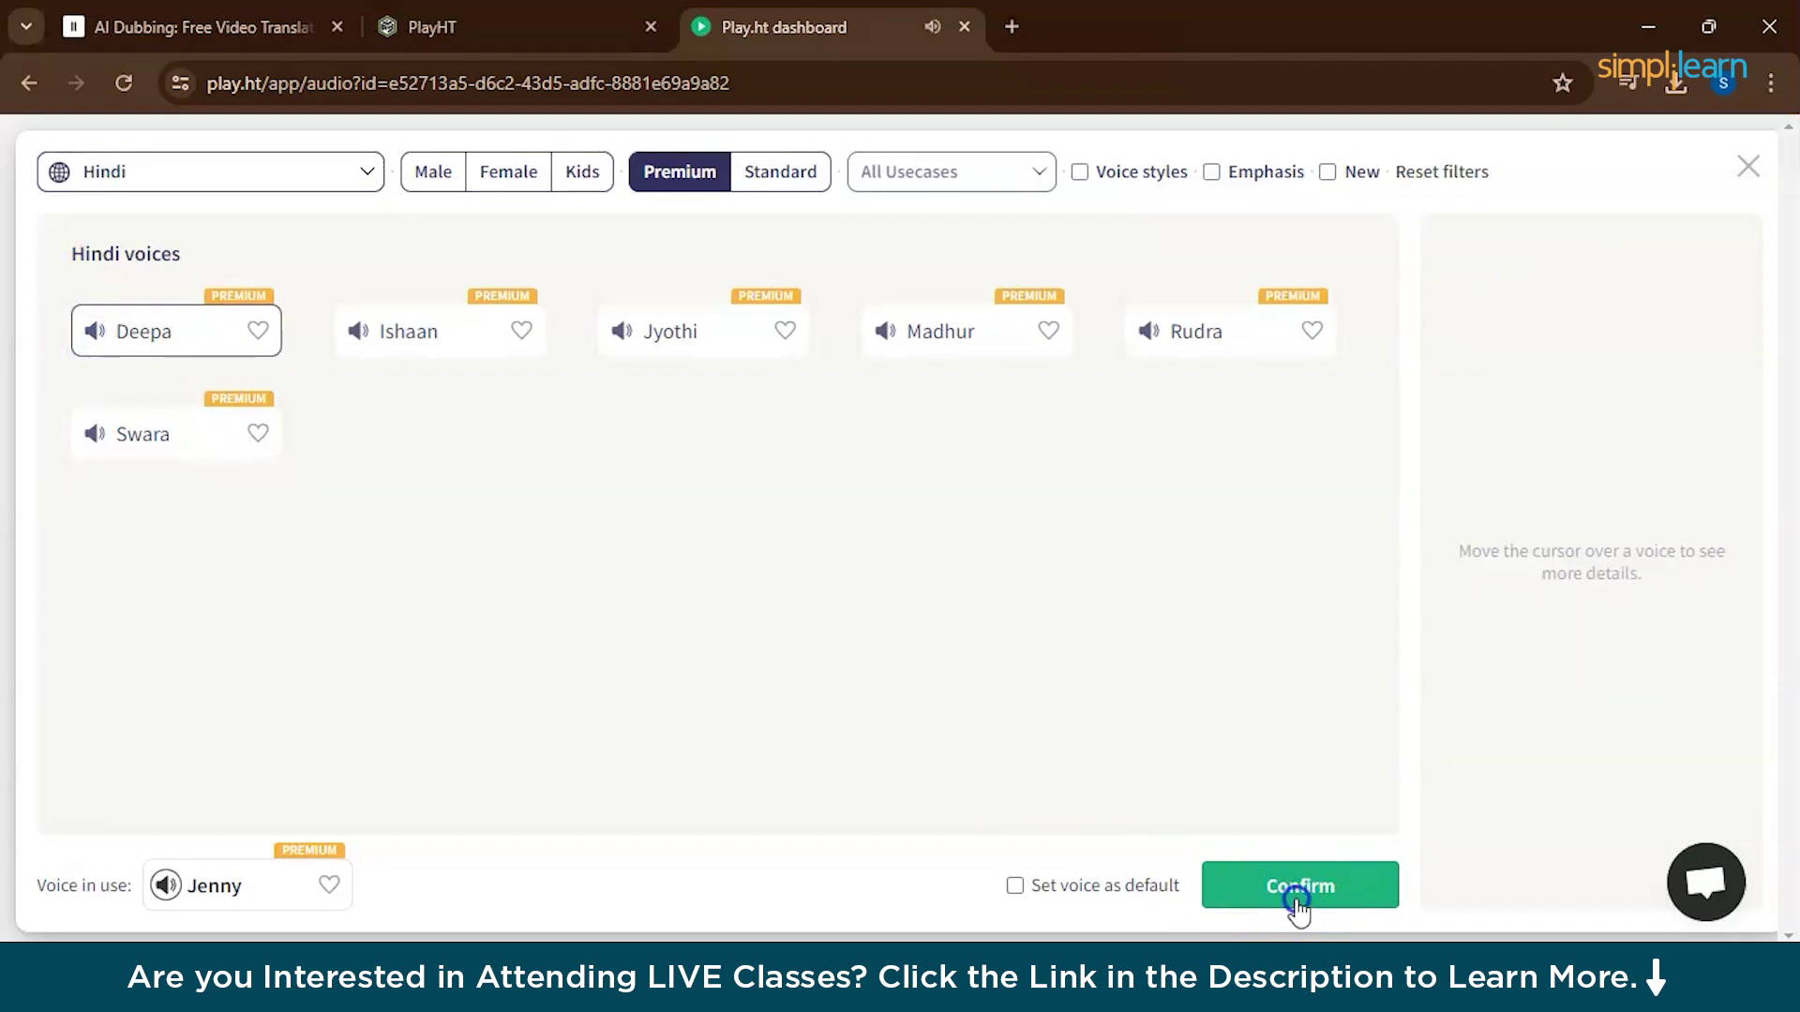
left_click(1298, 900)
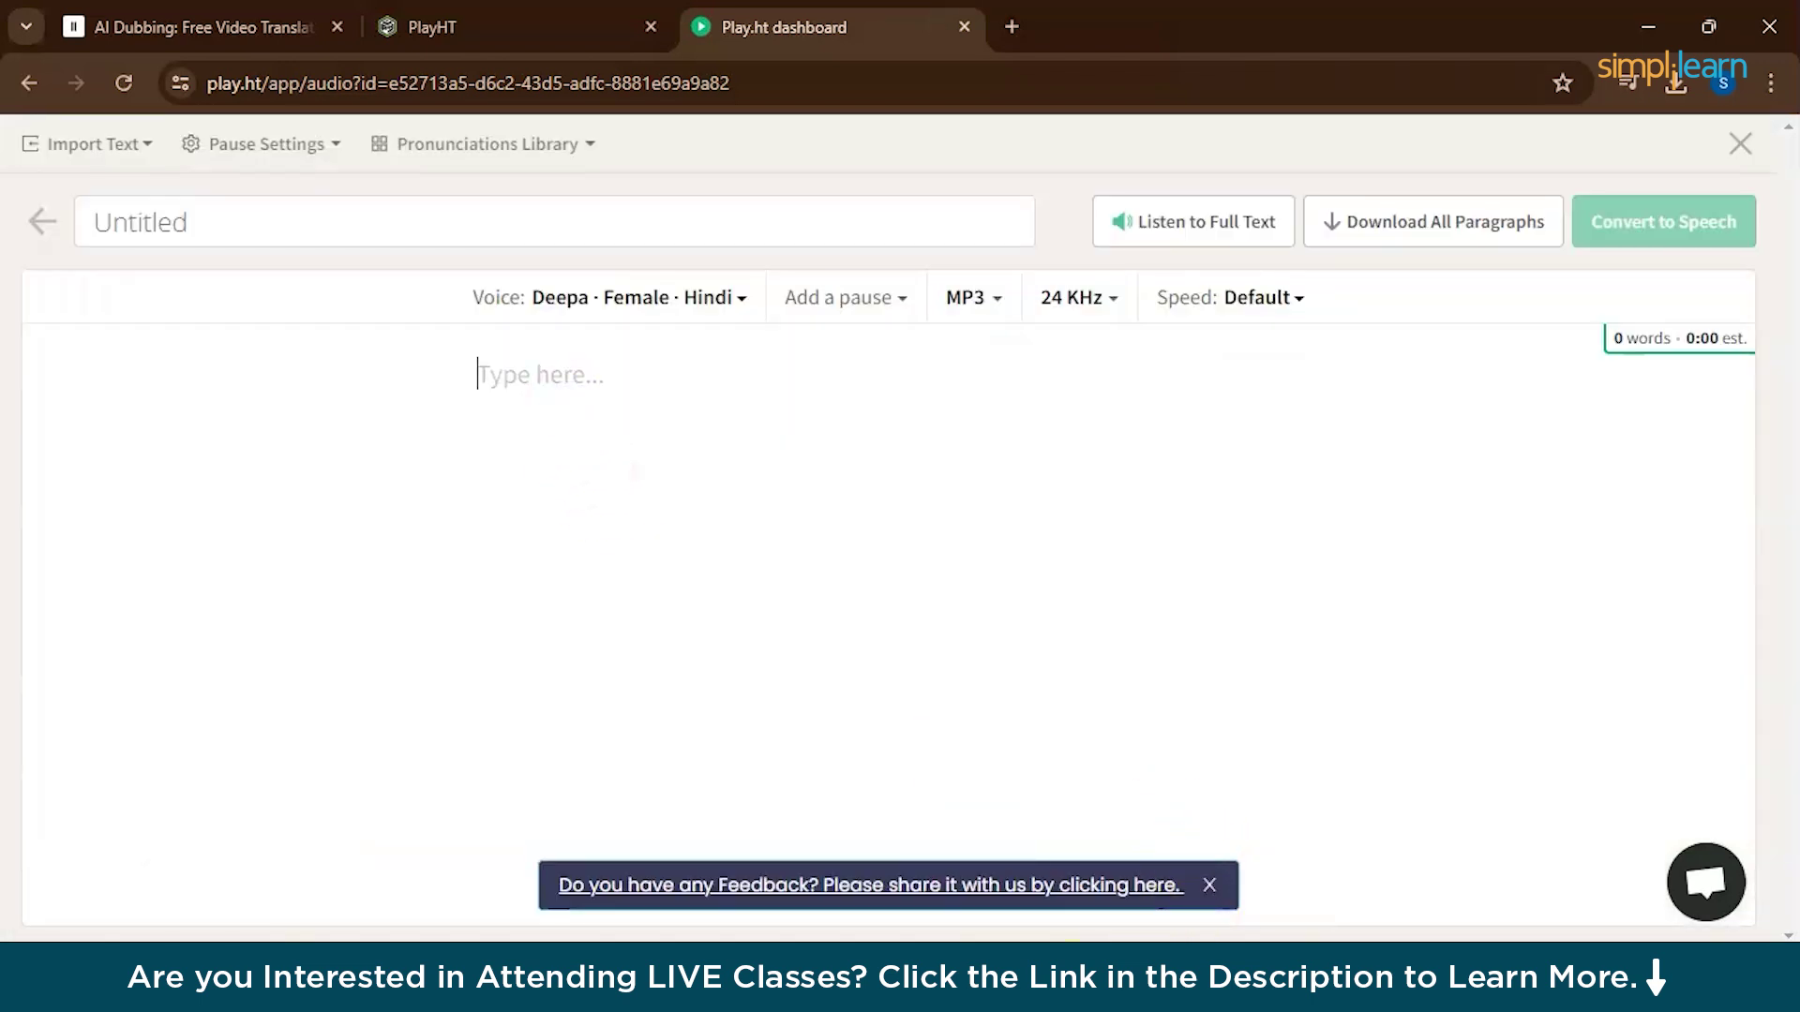
Paste the Hindi sentence, preview it, convert it to Deepa speech and download it.
left_click(1196, 985)
left_click(1269, 313)
left_click(1194, 587)
type("कल को आसान बनाने के लिए आज आपको कड़ी मेहनत करनी ही पड़ेगी")
left_click(447, 375)
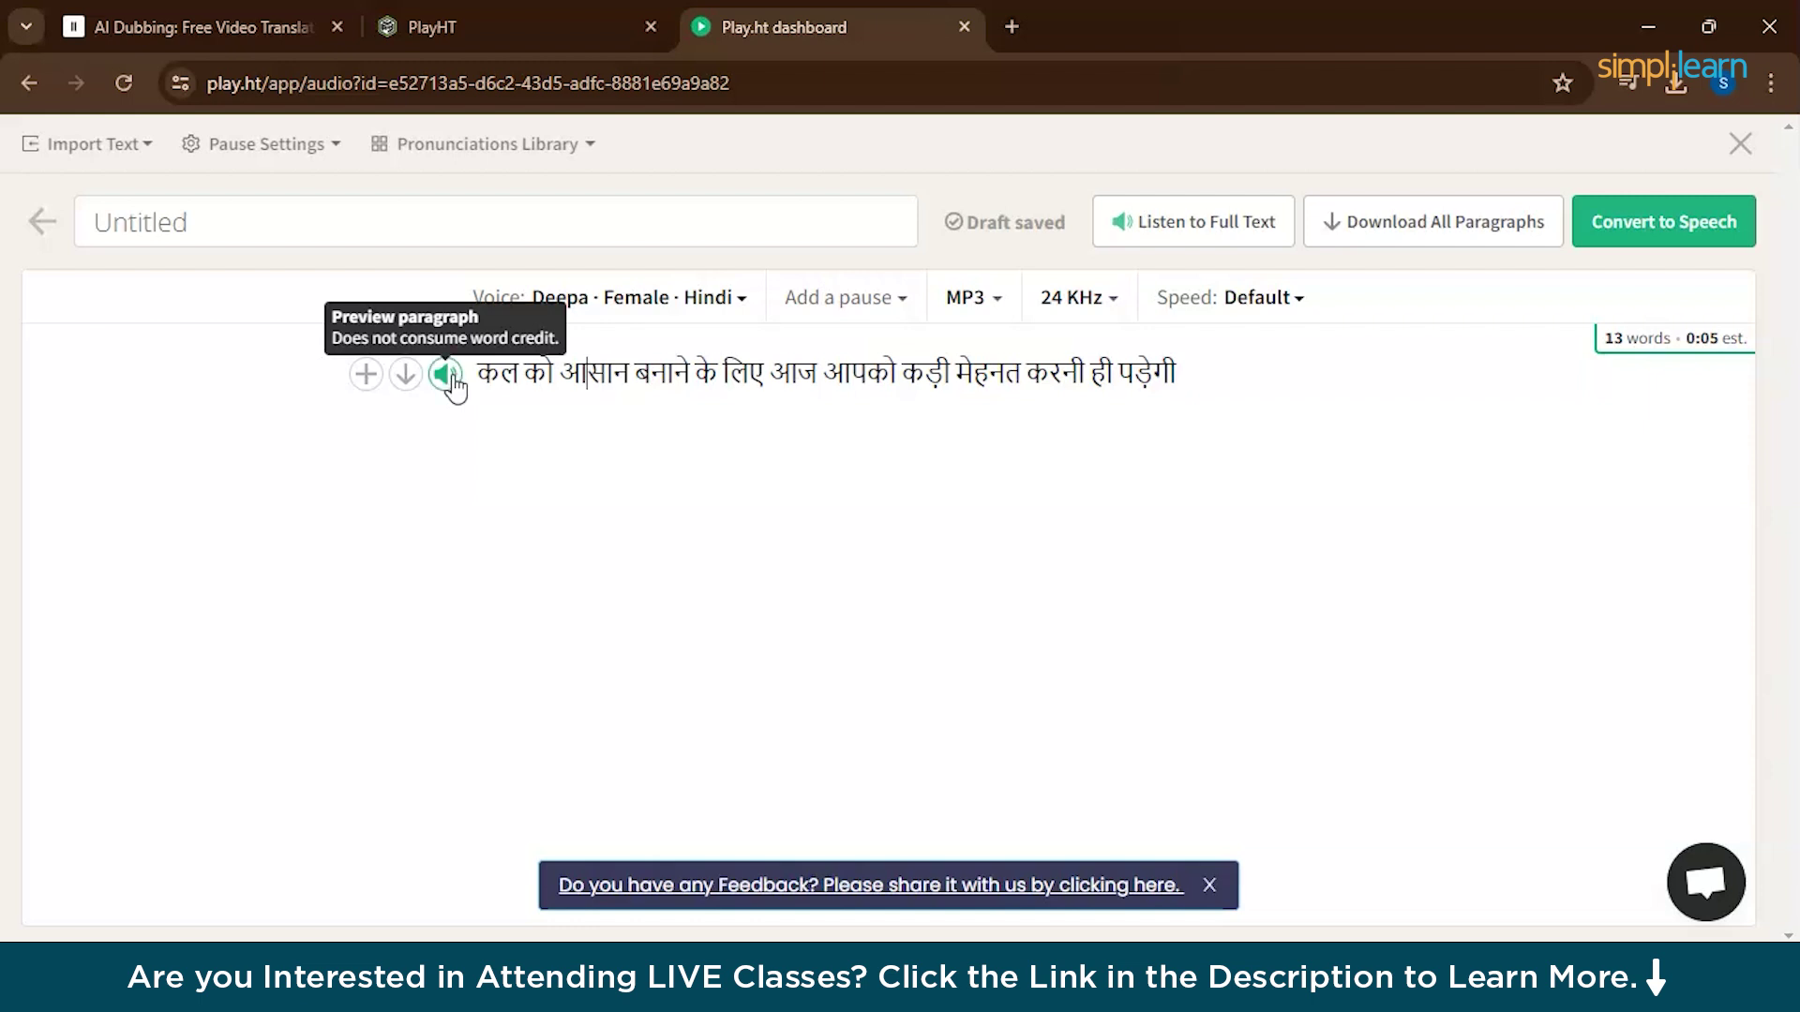
left_click(1709, 231)
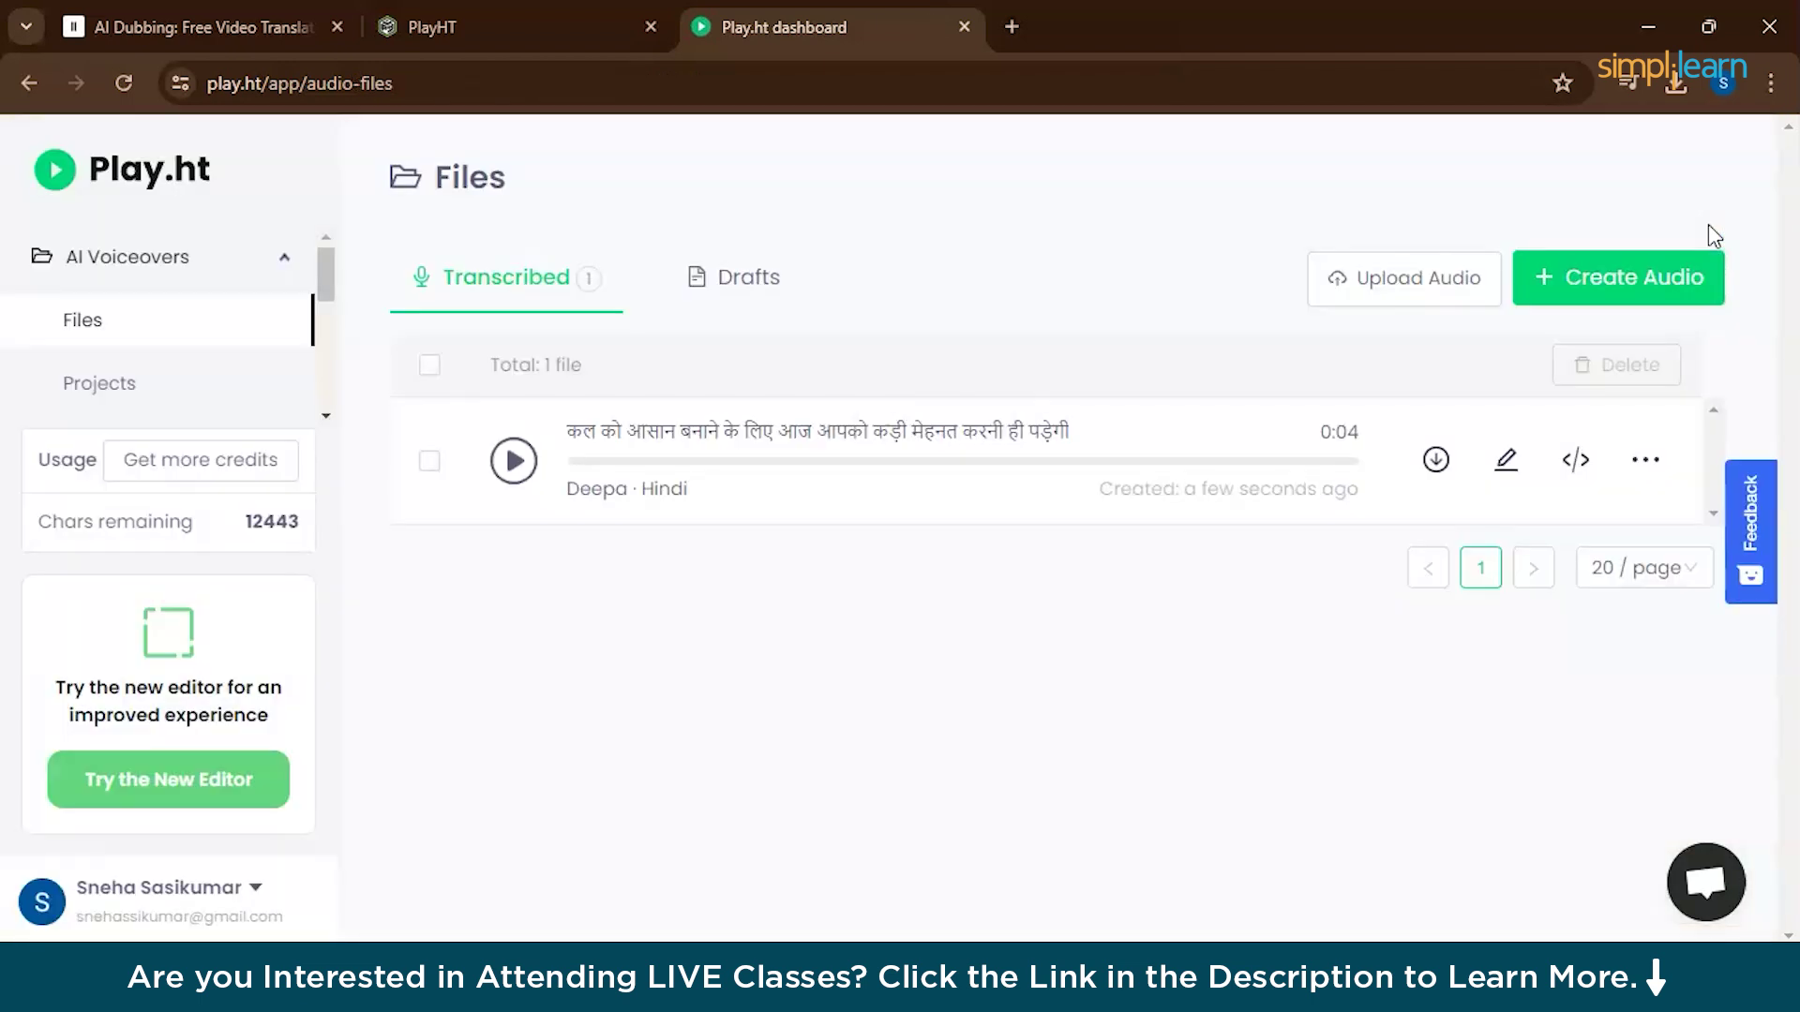
left_click(1437, 460)
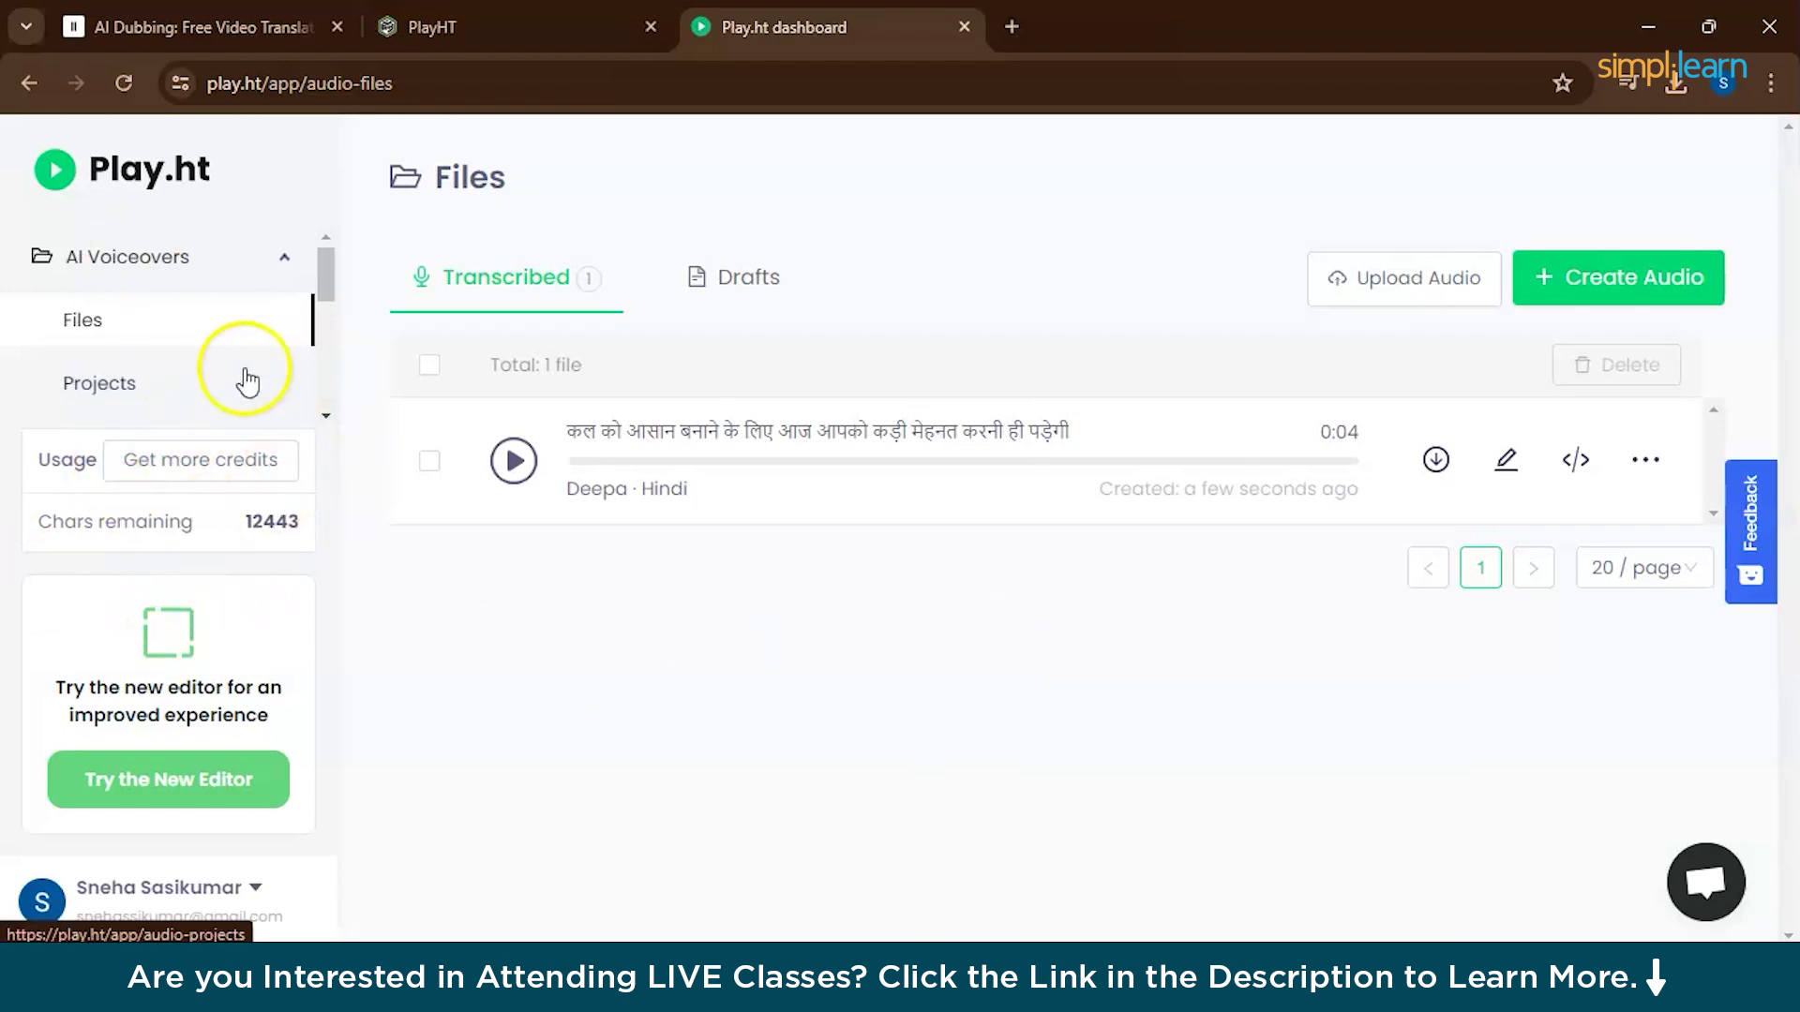
Instantly clone a female voice 'Sneha' from the WhatsApp audio and use it in a file.
key("ctrl+shift+Tab")
left_click(152, 608)
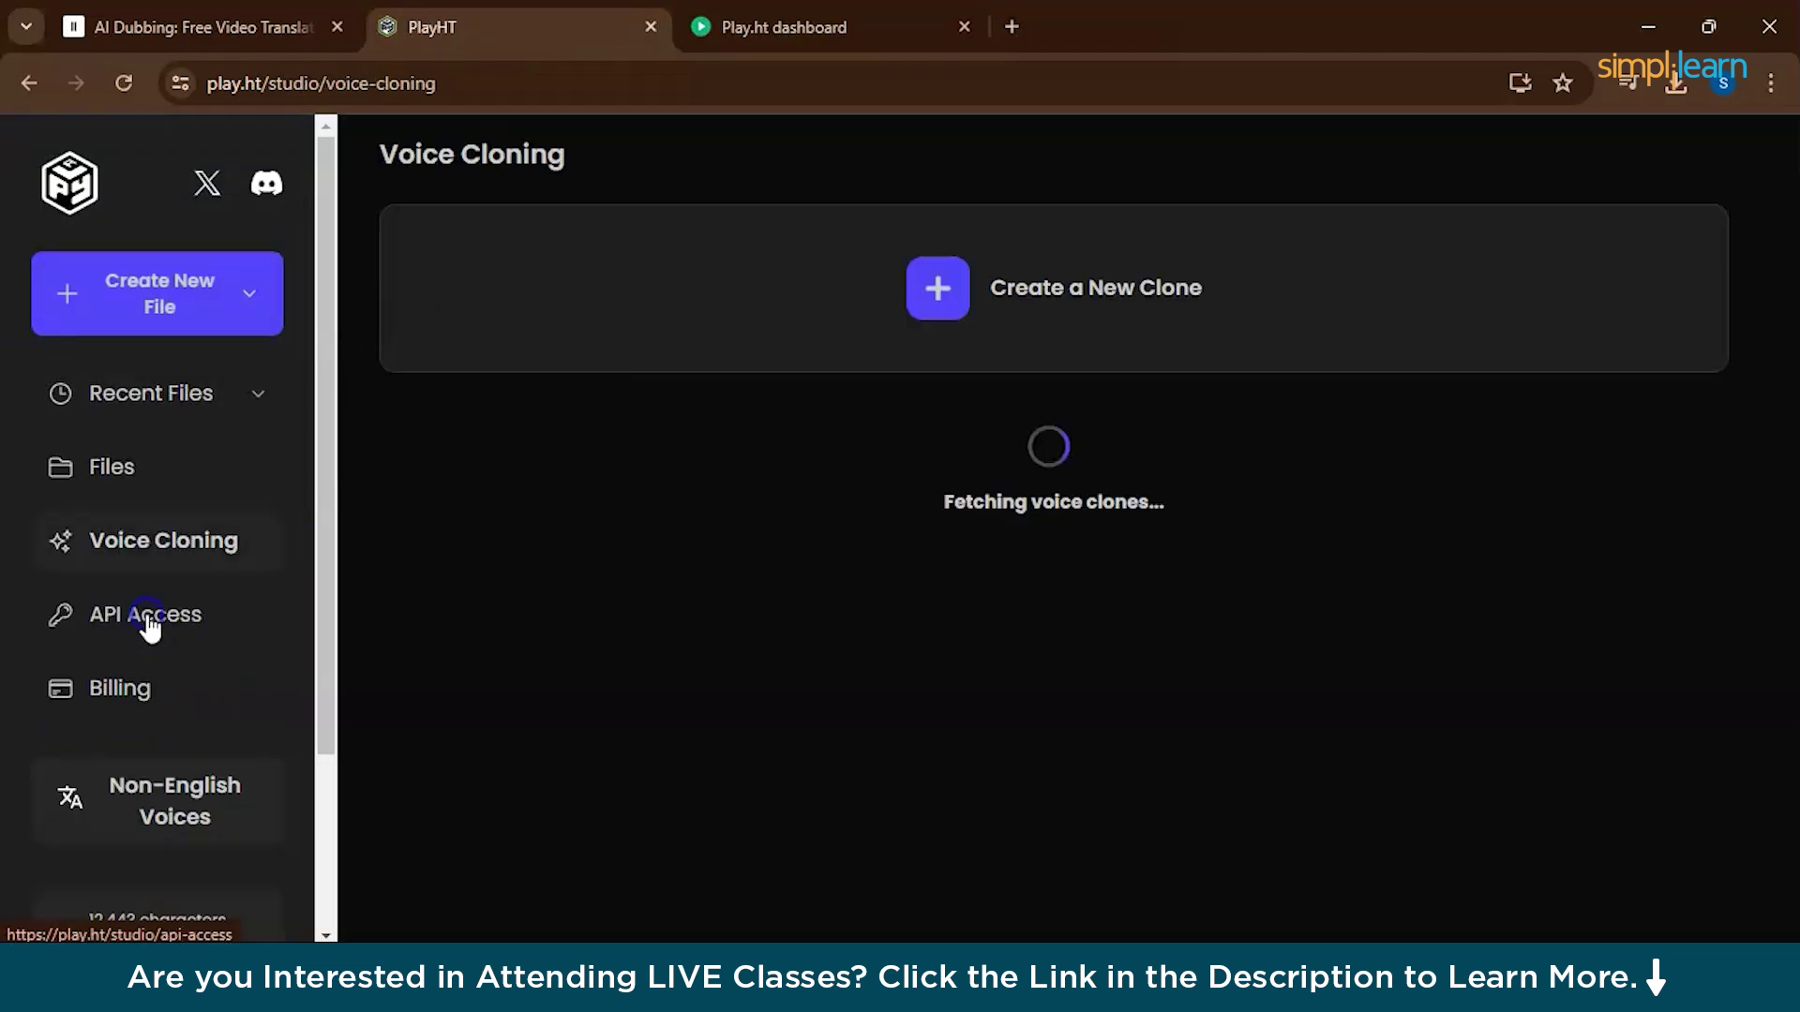
left_click(939, 288)
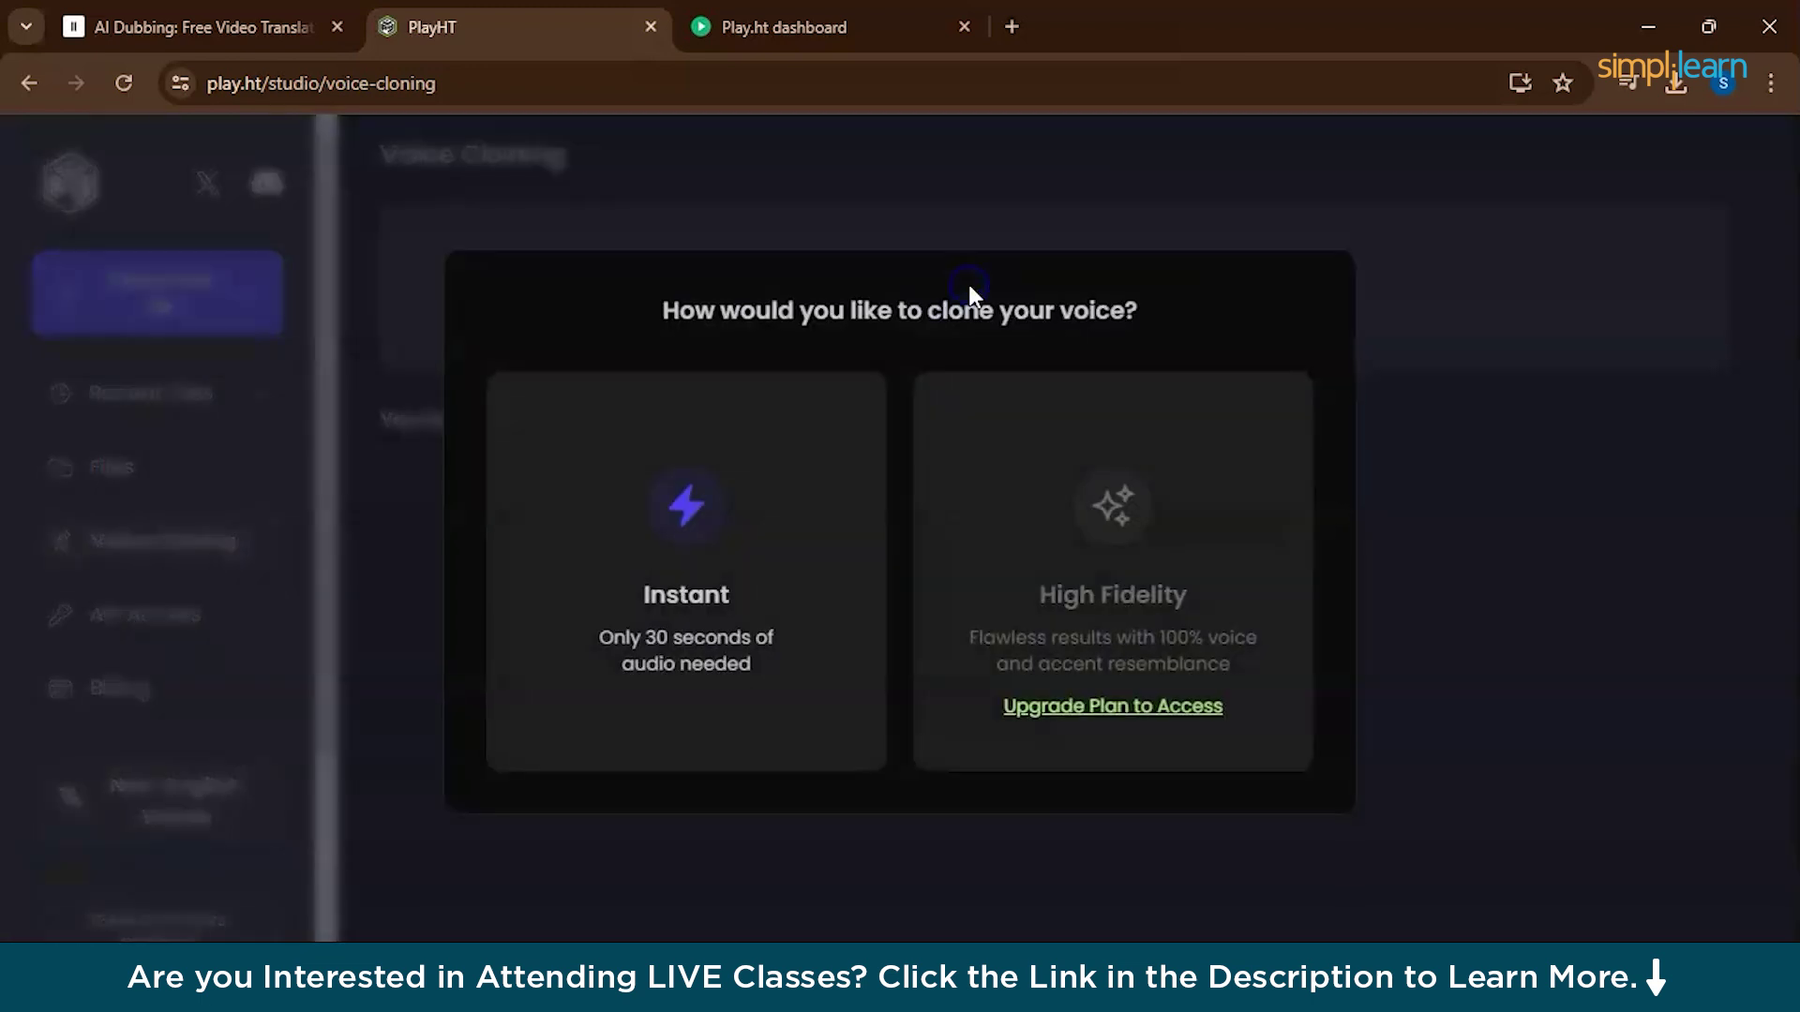
left_click(708, 602)
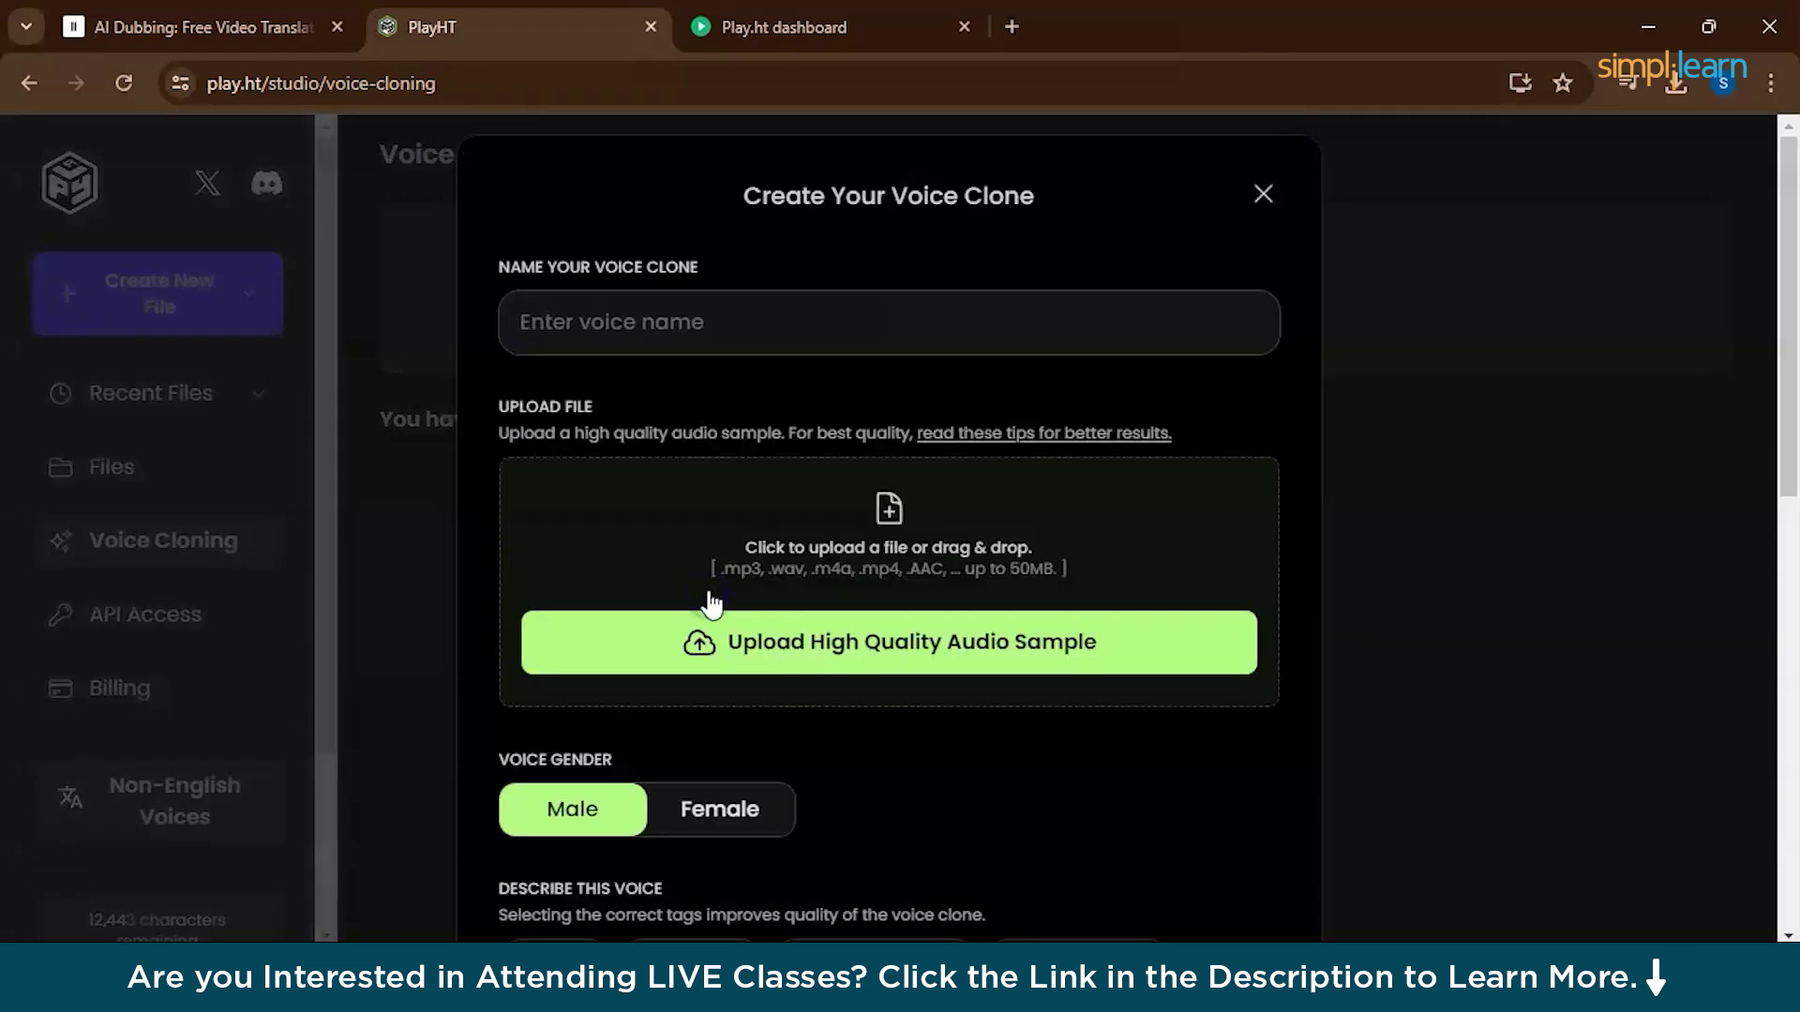
left_click(713, 319)
type("Sneha")
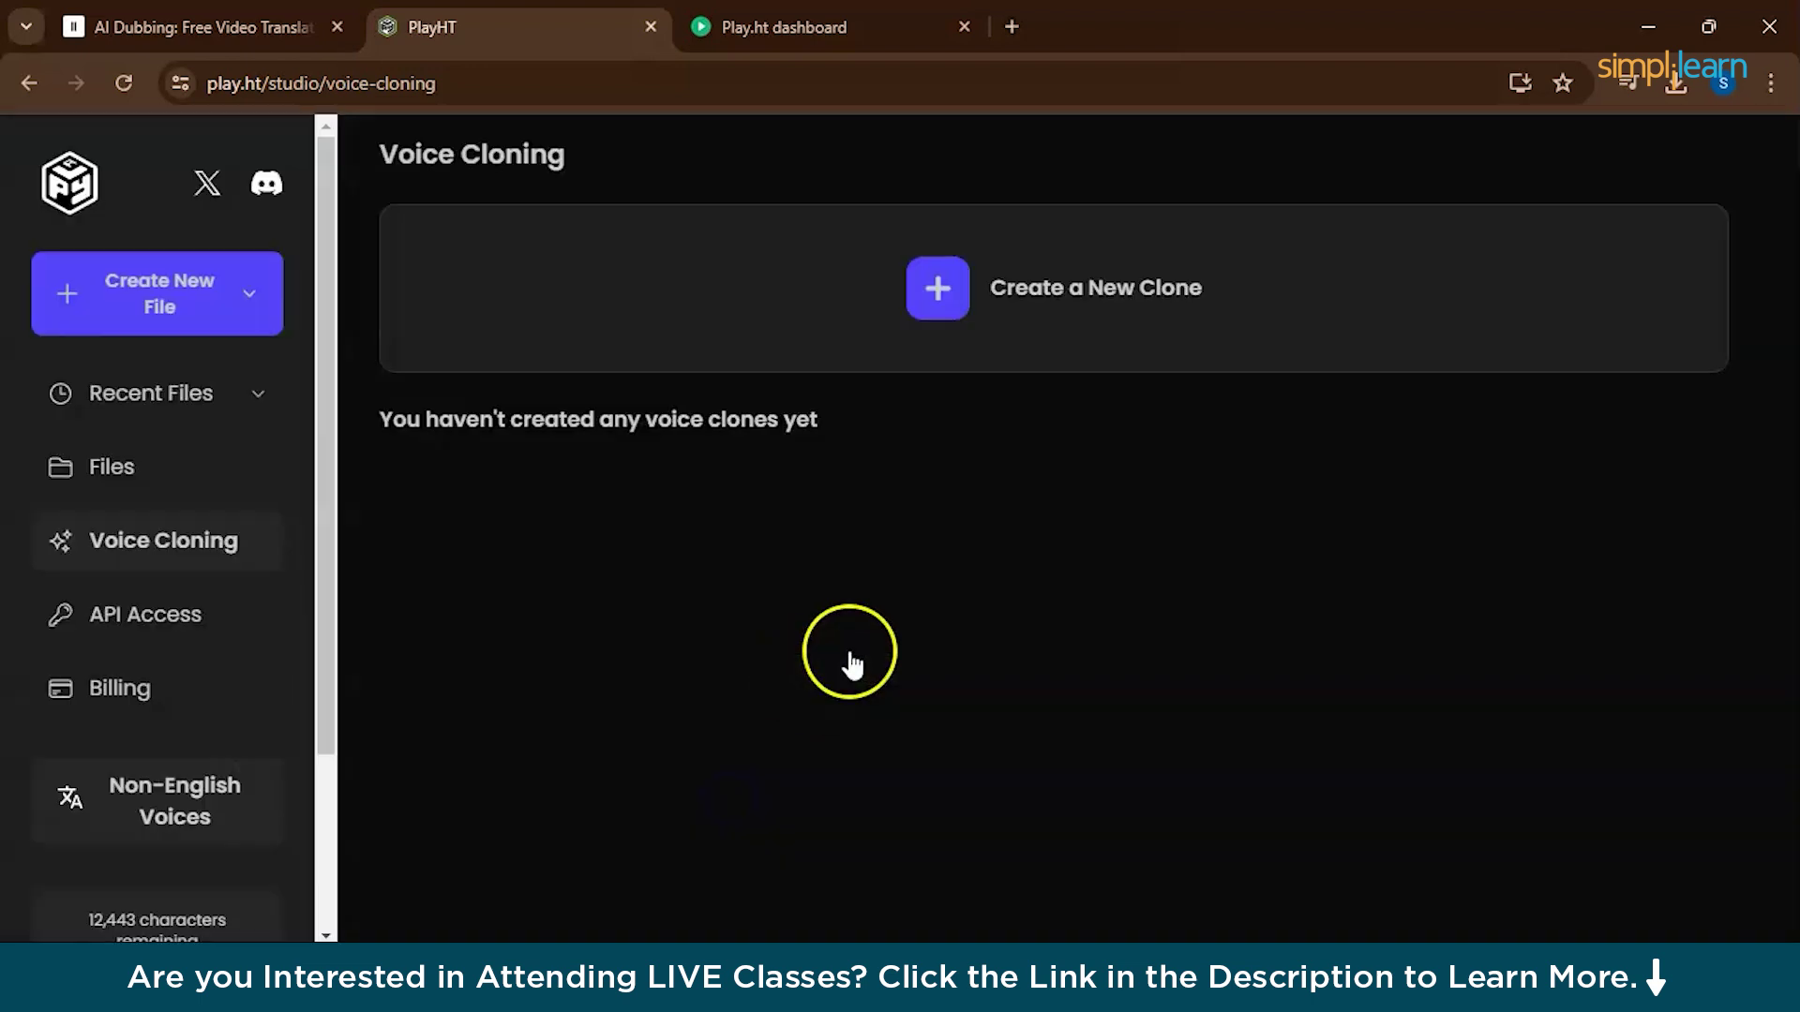
left_click(904, 638)
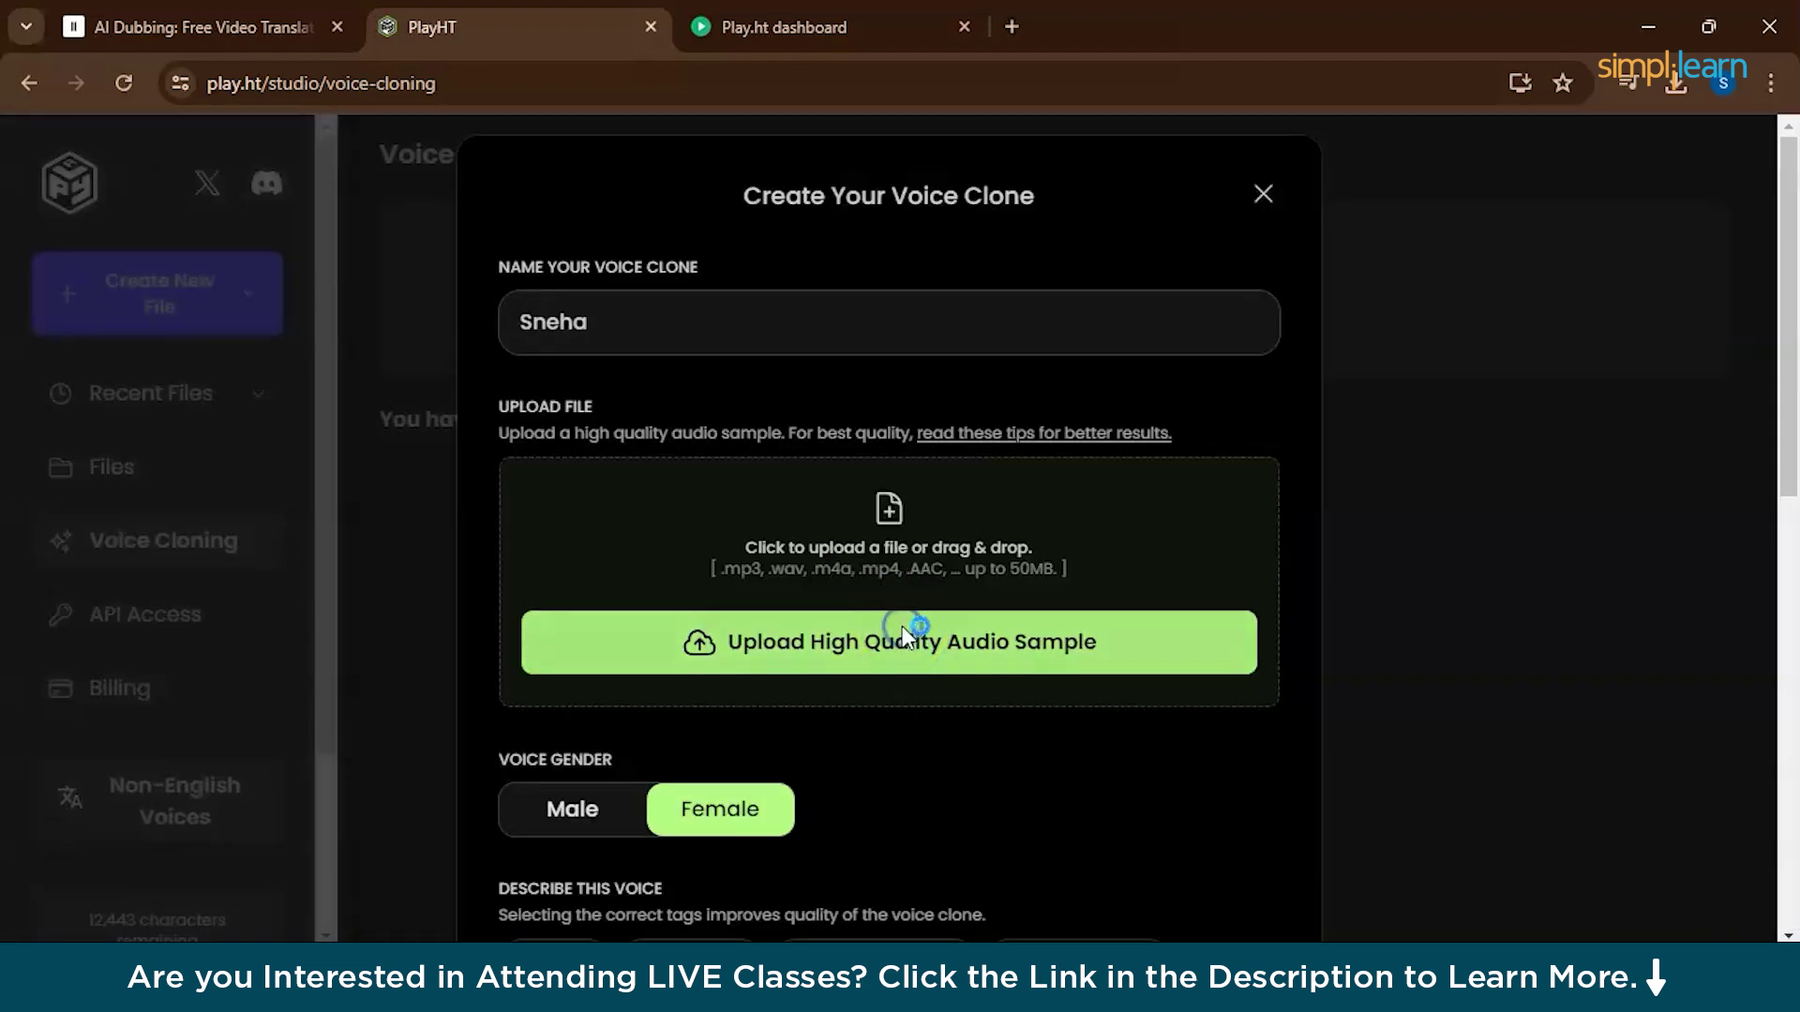
double_click(397, 566)
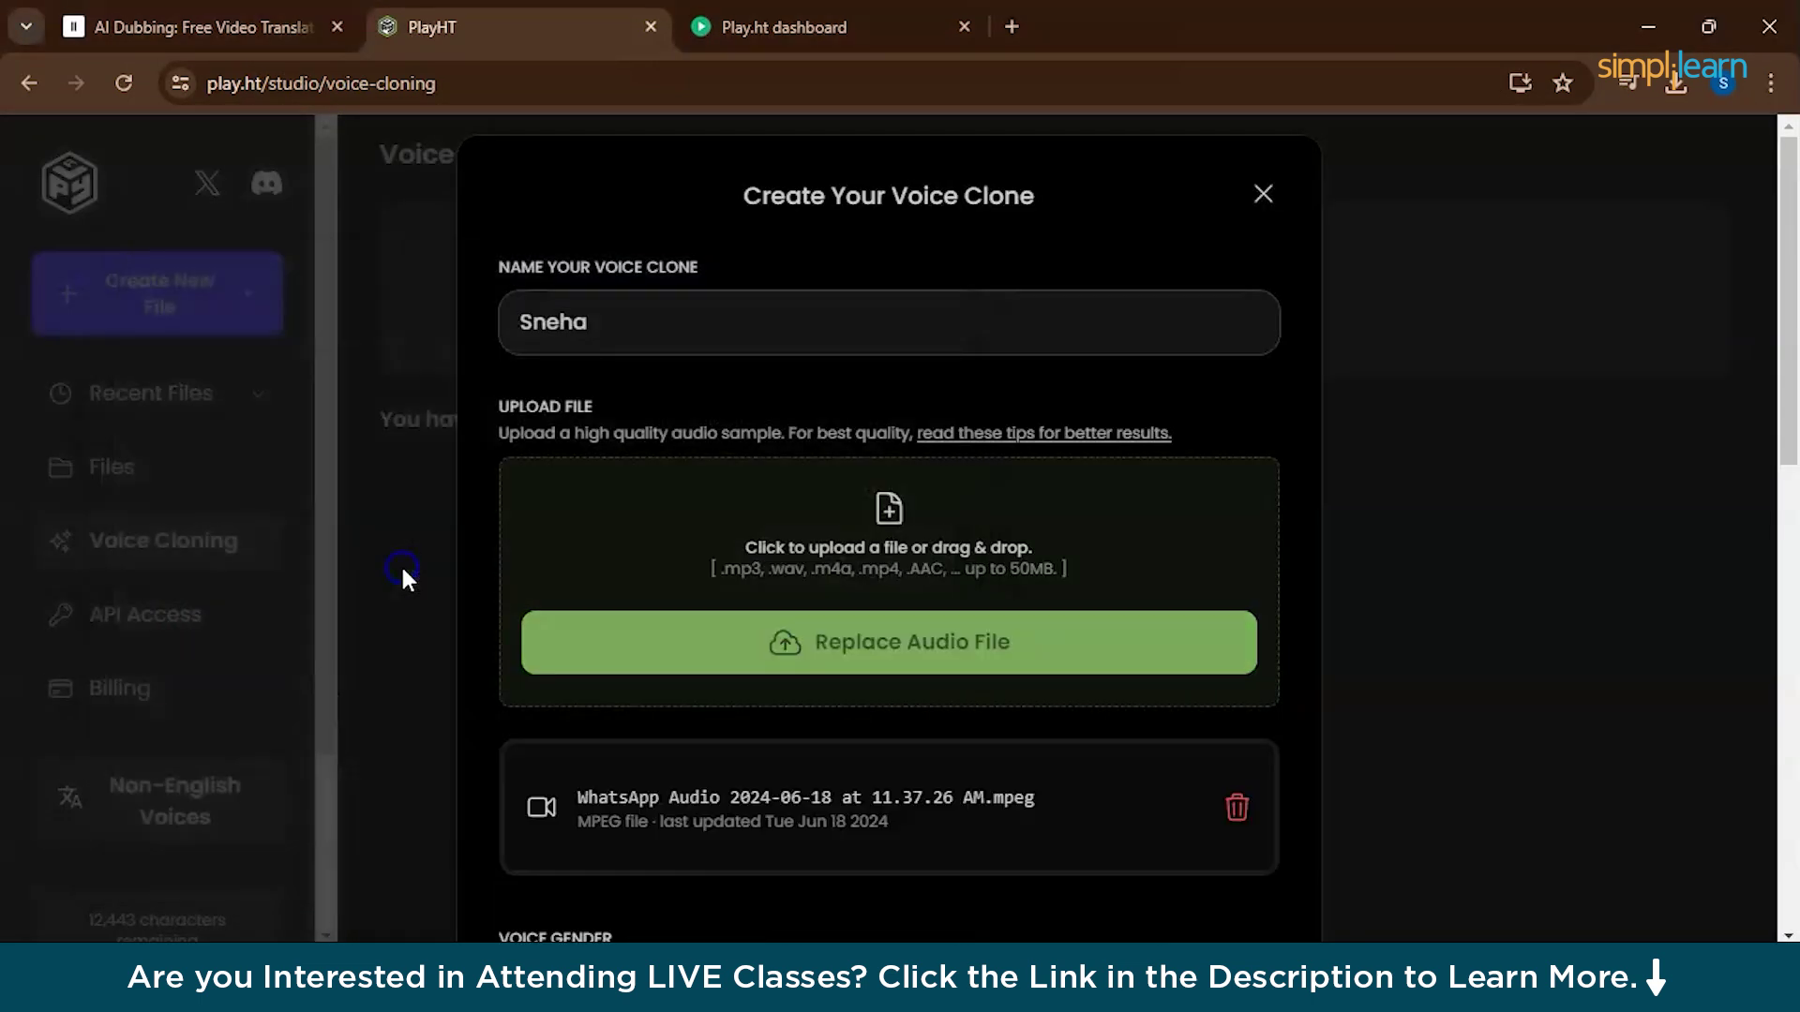
scroll(977, 705, "down", 3)
scroll(843, 787, "down", 6)
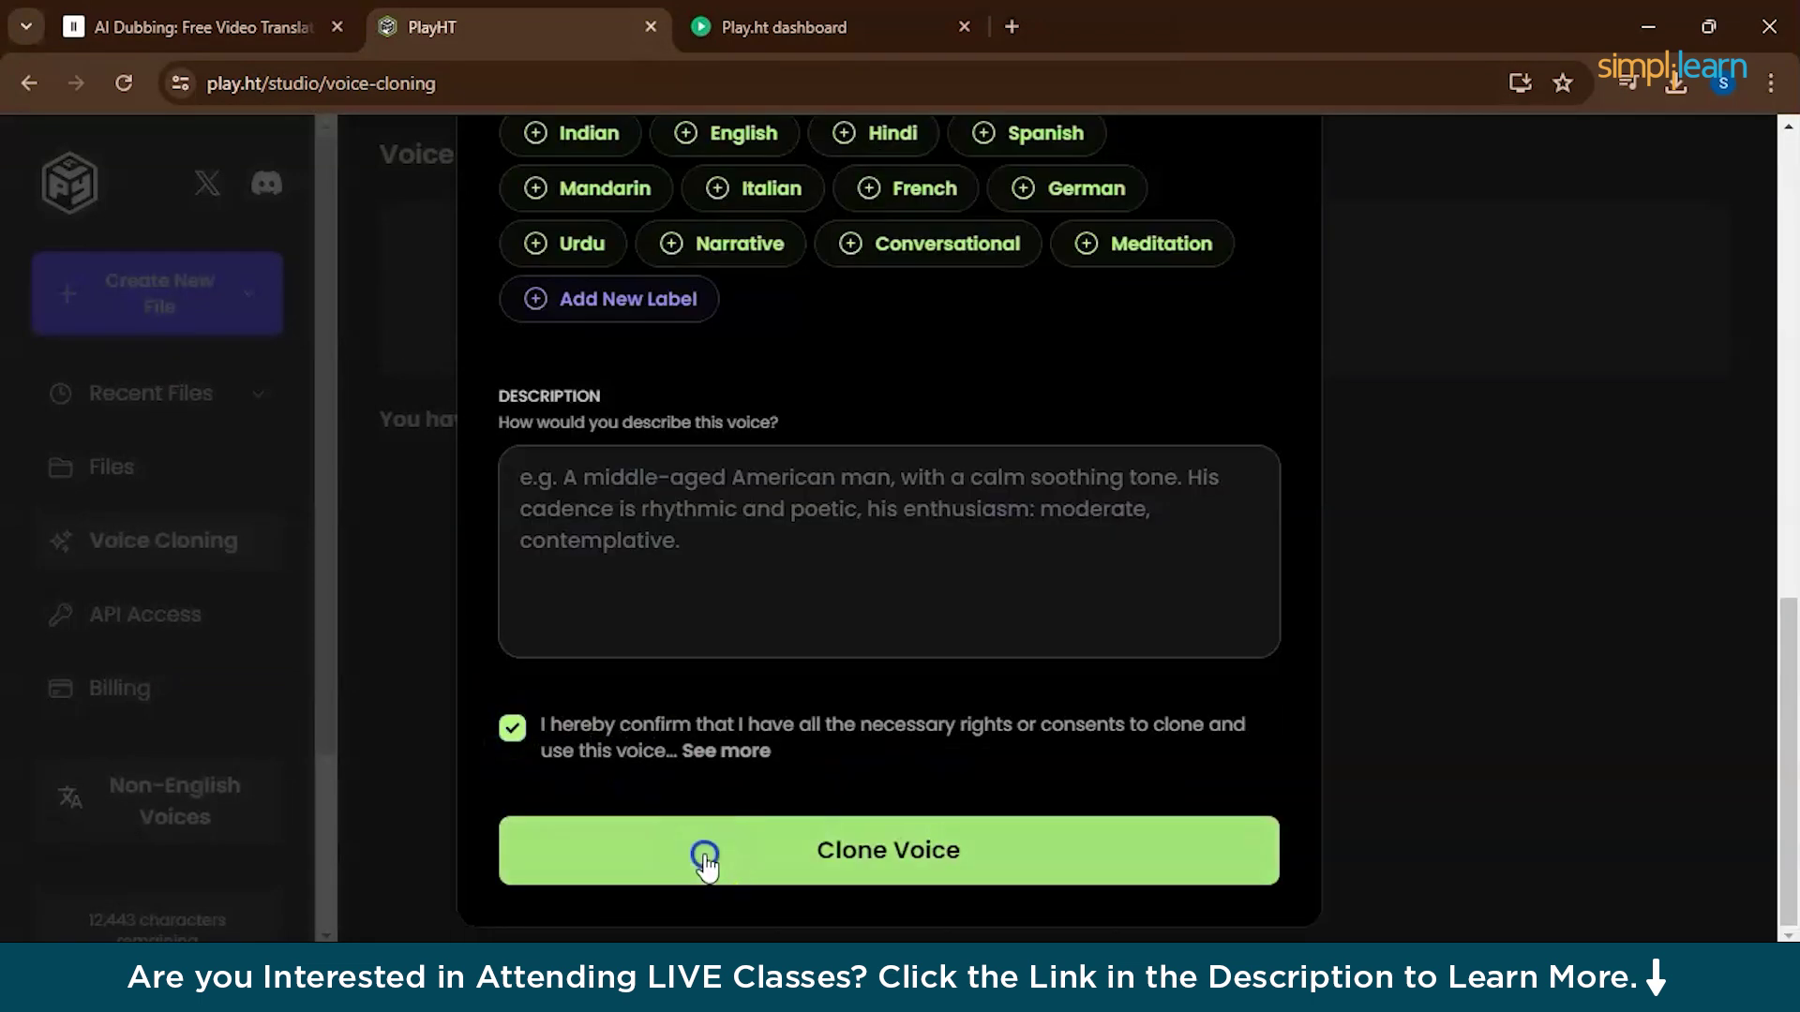
left_click(704, 853)
left_click(1423, 570)
Paste the 'Success is not final' quote into the Sneha file and generate its speech.
left_click(713, 362)
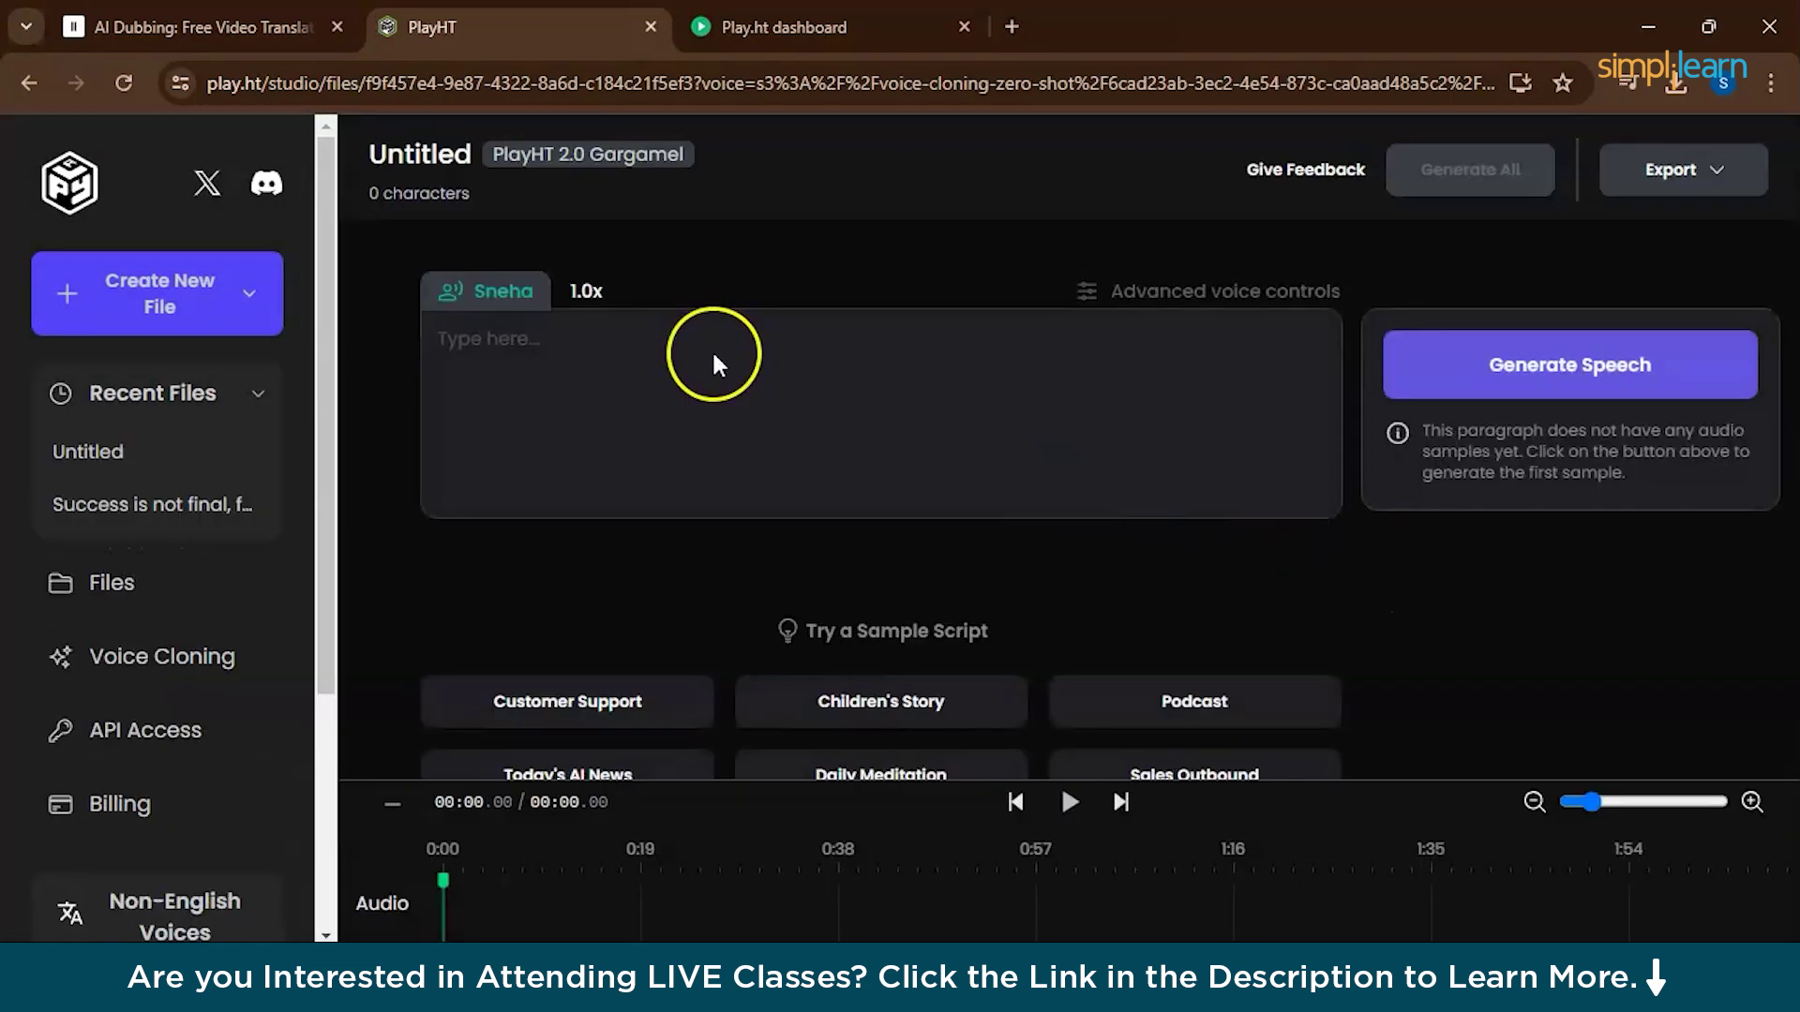
left_click(1077, 984)
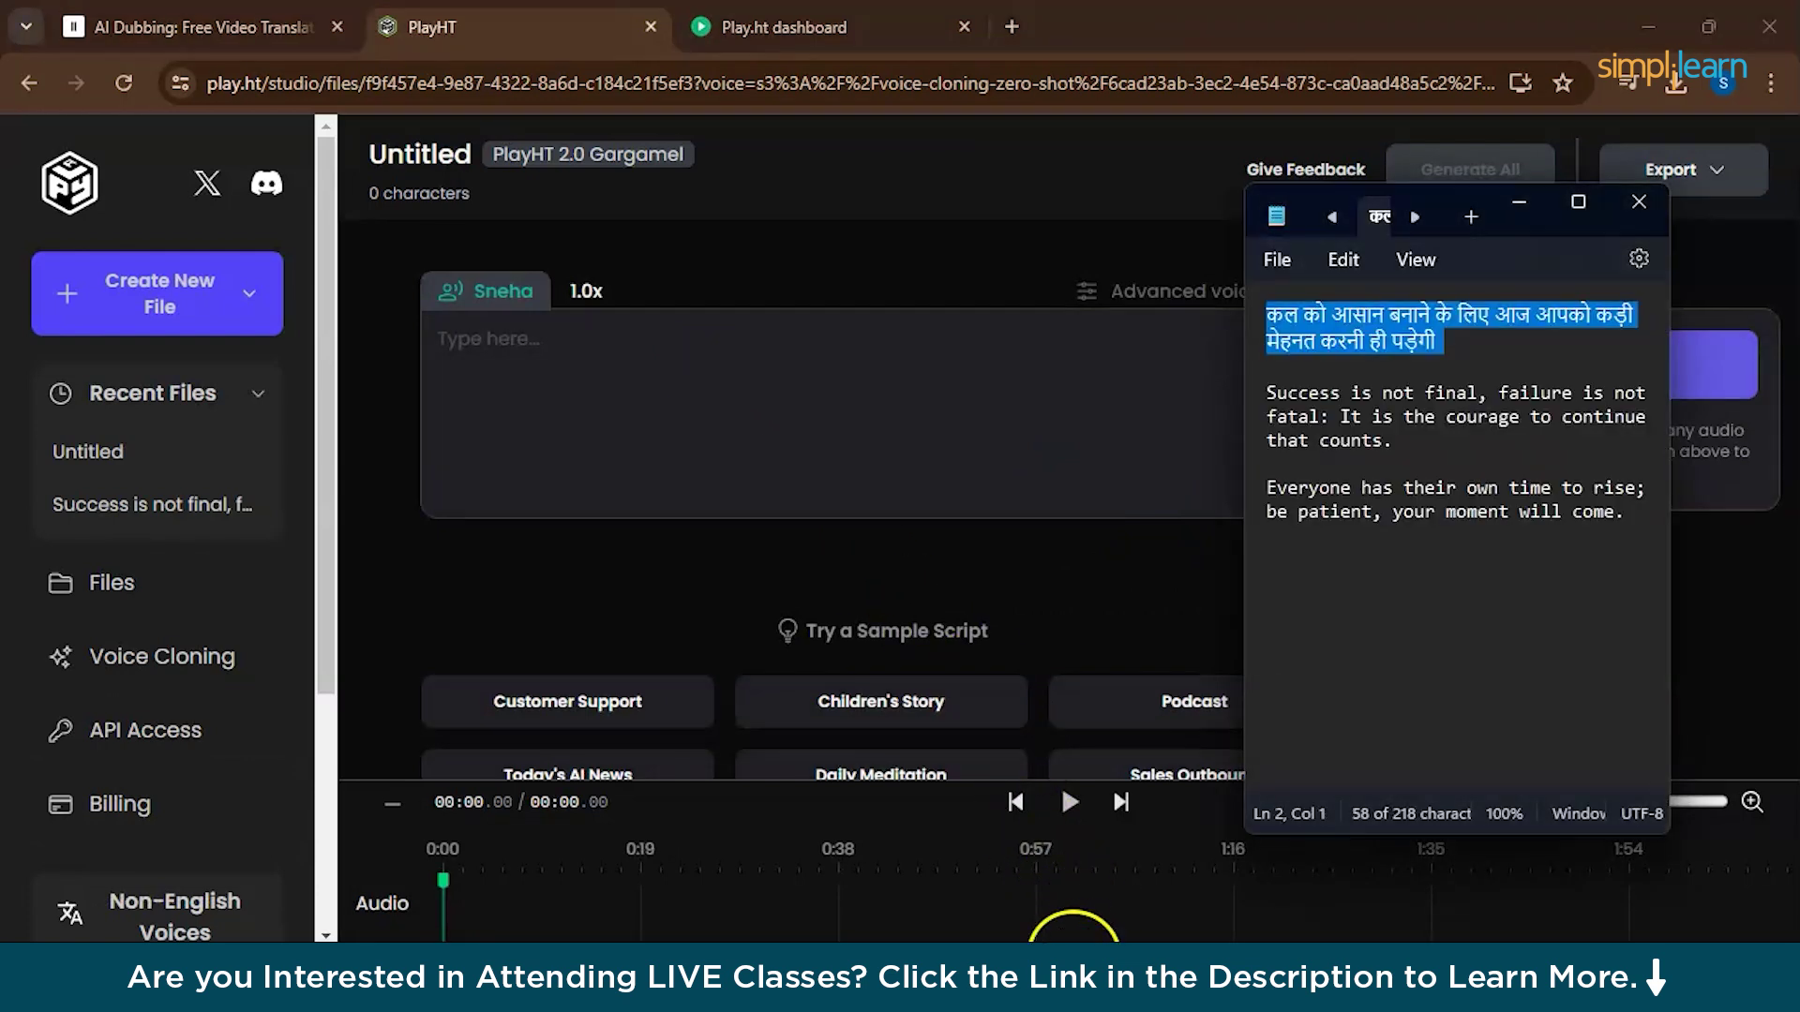
left_click_drag(1269, 393, 1418, 447)
key("ctrl+c")
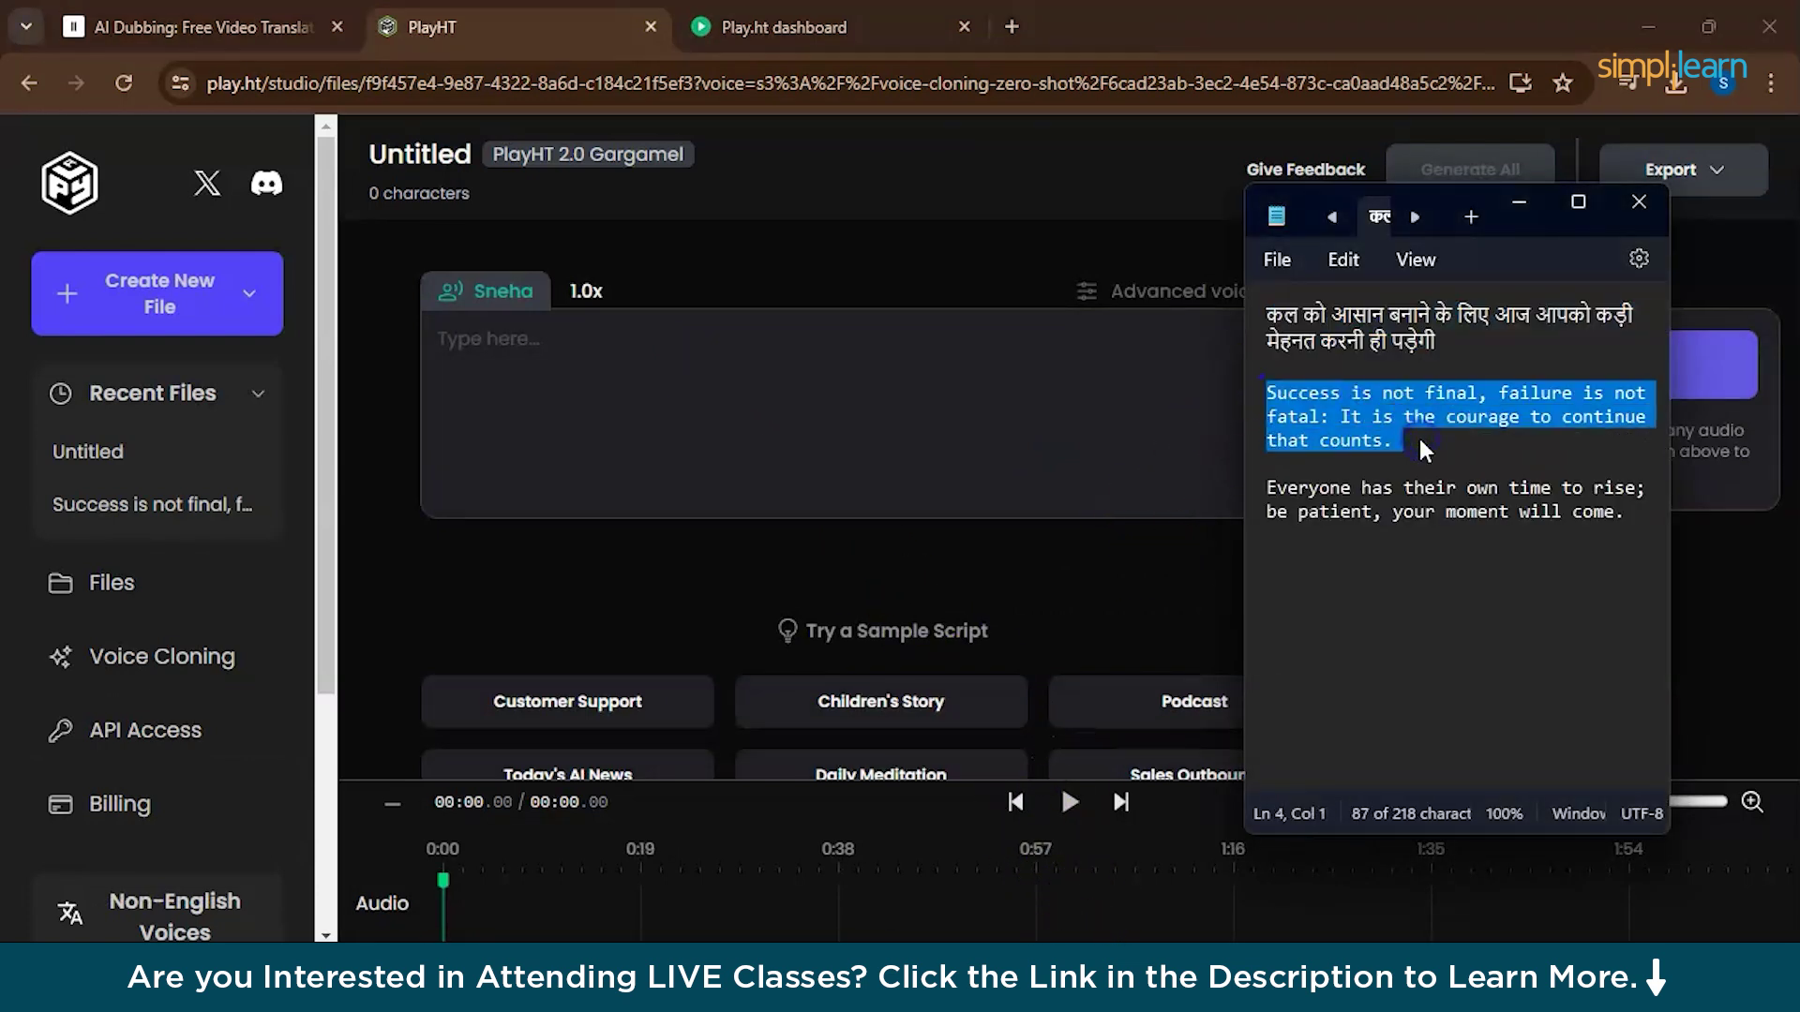
left_click(675, 341)
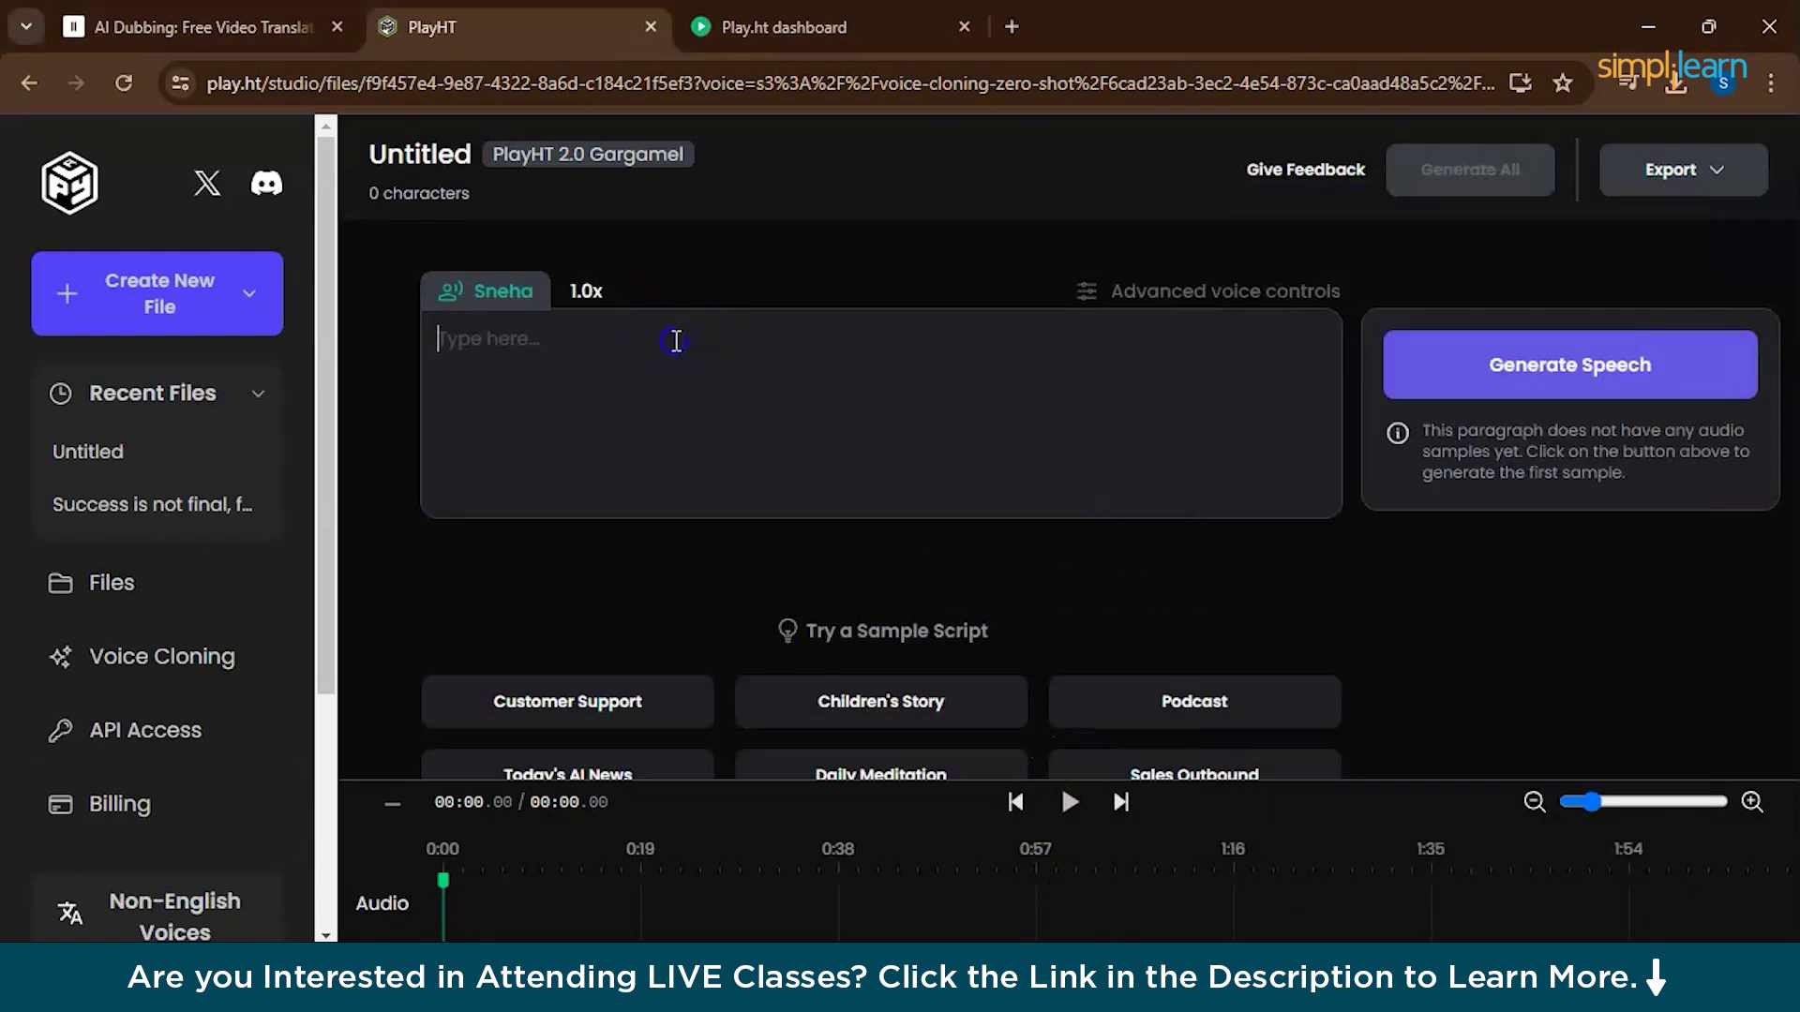
key("ctrl+v")
left_click(1397, 338)
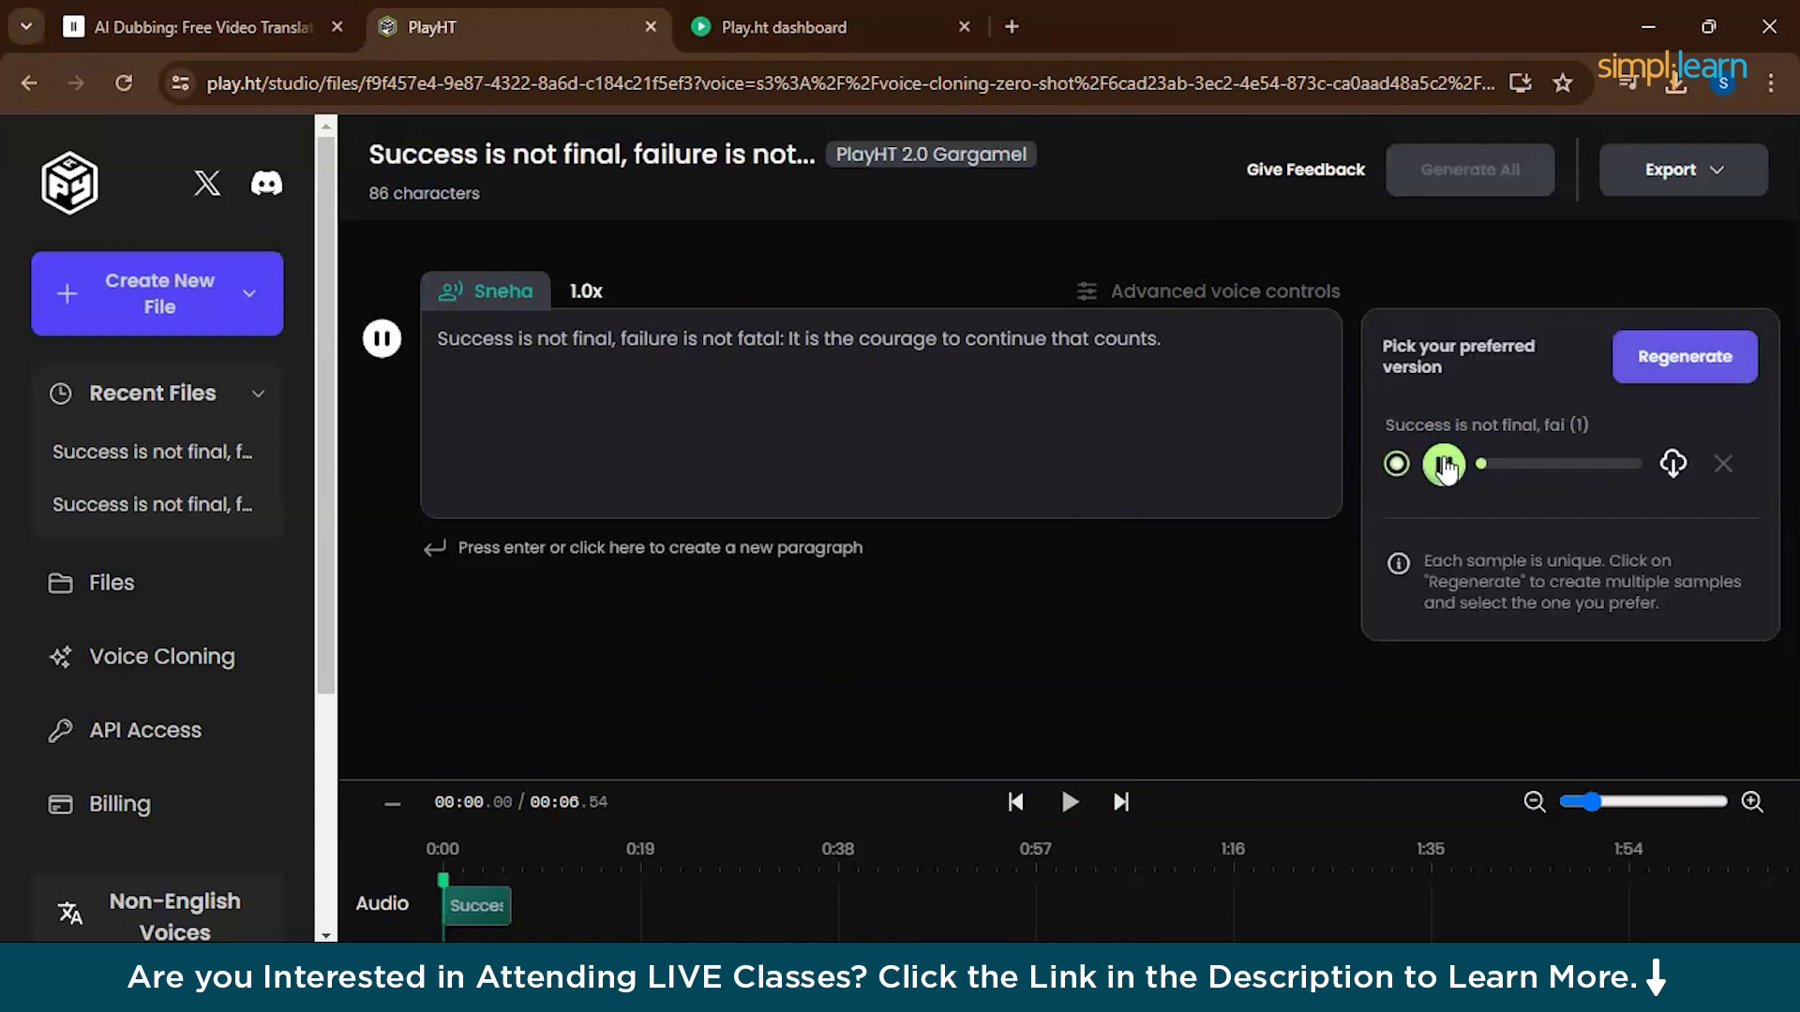